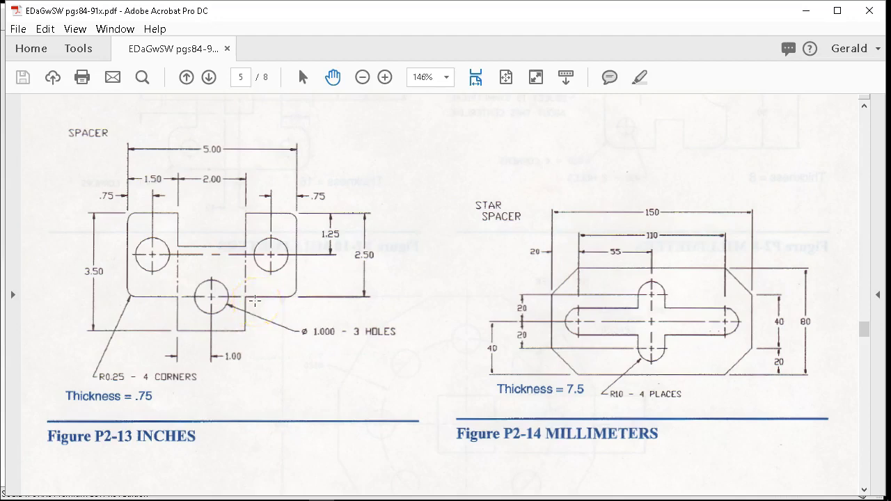
# Step: Switch from the PDF drawing to SOLIDWORKS and create a new part from an inch part template
pyautogui.click(803, 11)
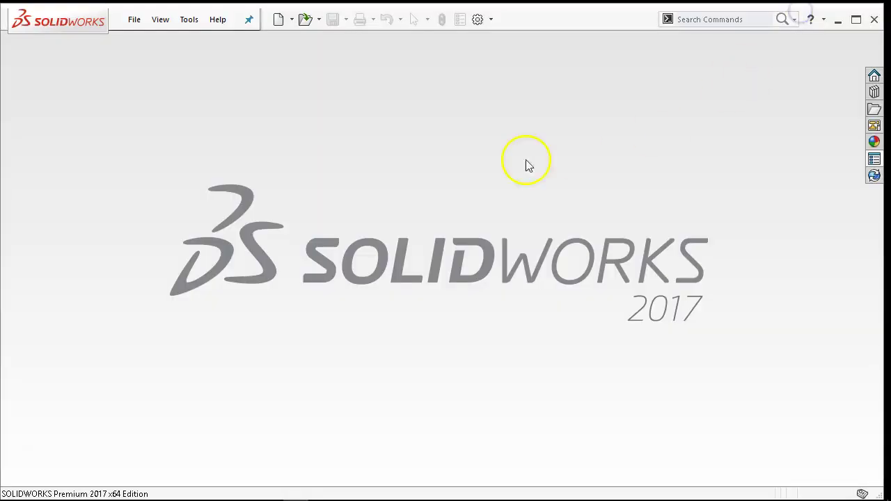
pyautogui.click(136, 16)
pyautogui.moveTo(135, 14)
pyautogui.click(142, 41)
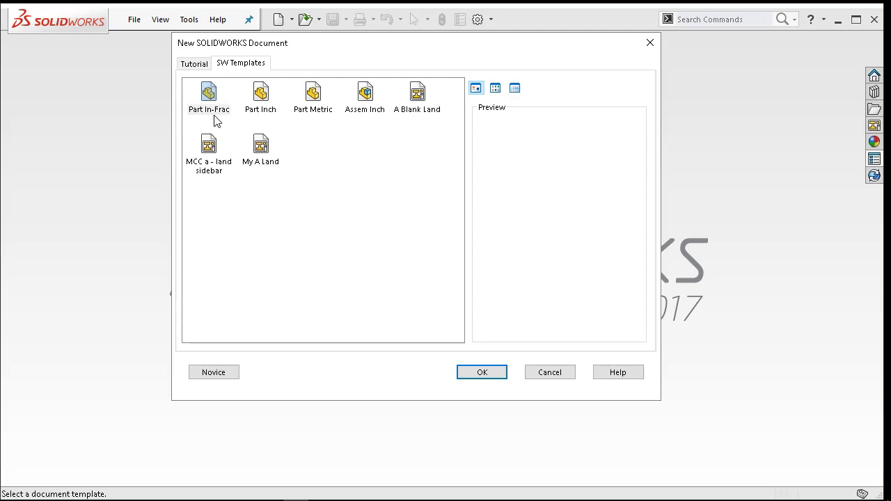
pyautogui.click(209, 101)
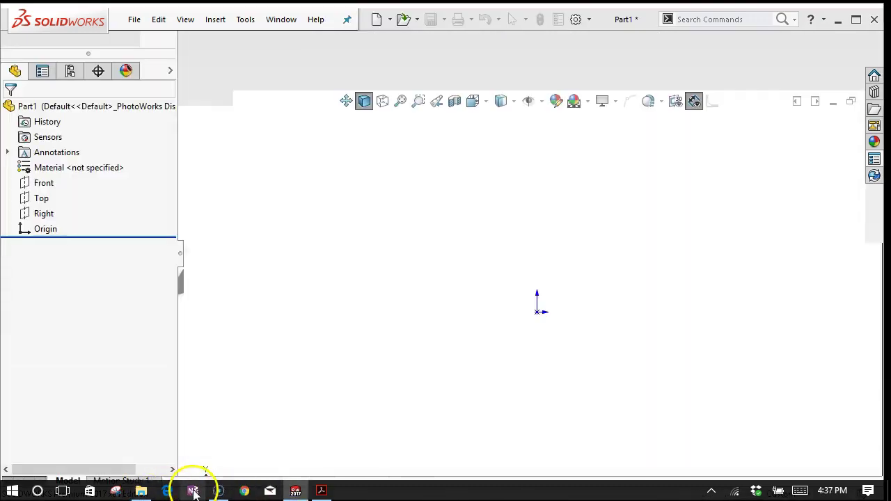
# Step: Check the Spacer drawing in Acrobat and start a sketch on the Front plane in the new SOLIDWORKS part
pyautogui.click(321, 491)
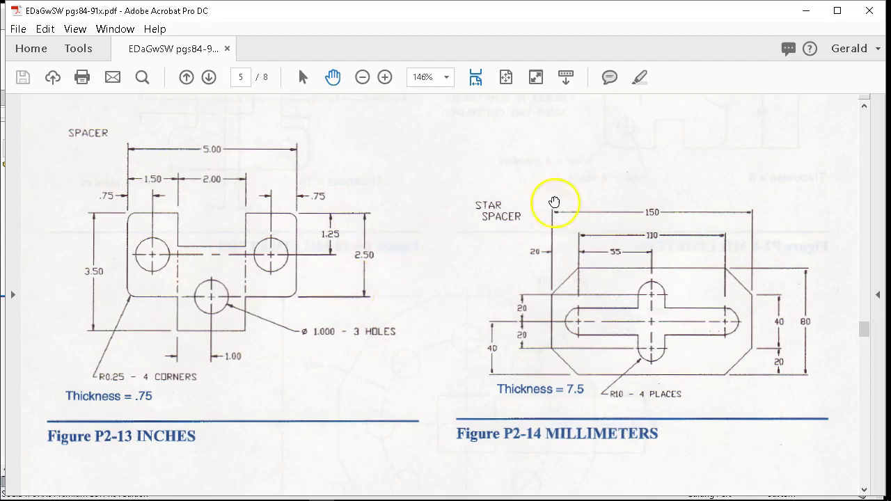
pyautogui.click(805, 10)
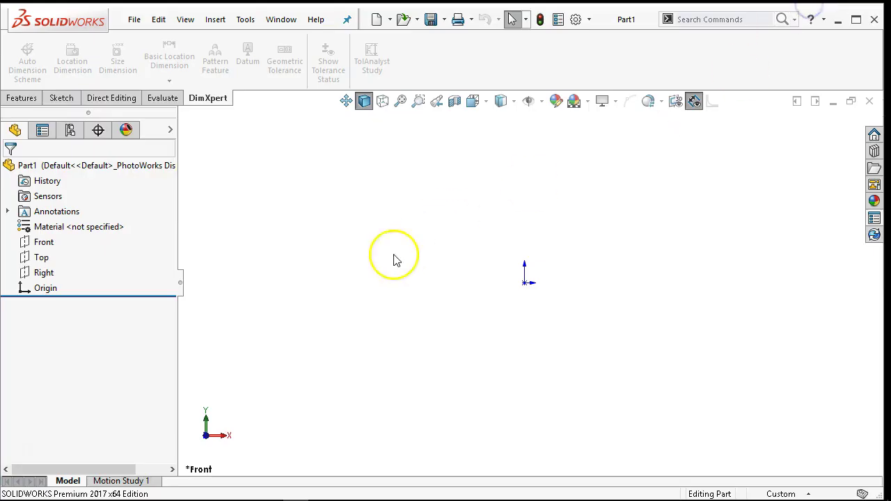
pyautogui.click(46, 245)
pyautogui.click(62, 225)
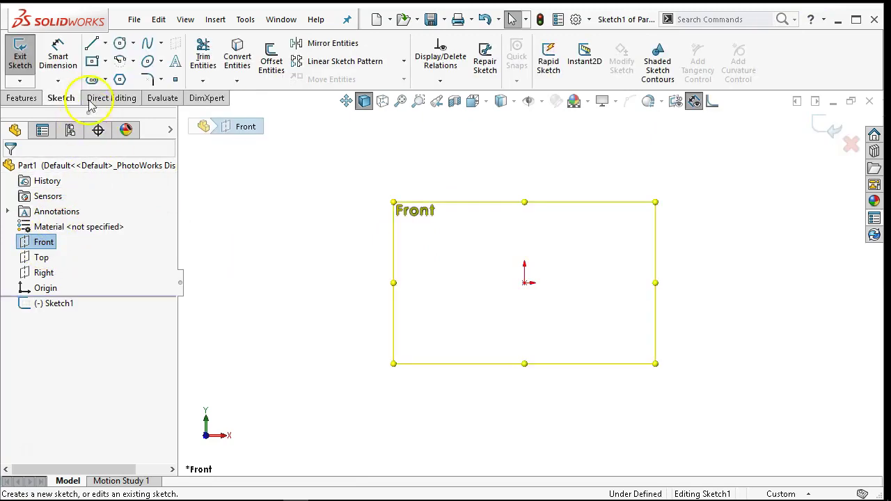
# Step: Draw a vertical, infinite-length construction centerline through the origin
pyautogui.click(92, 43)
pyautogui.click(105, 43)
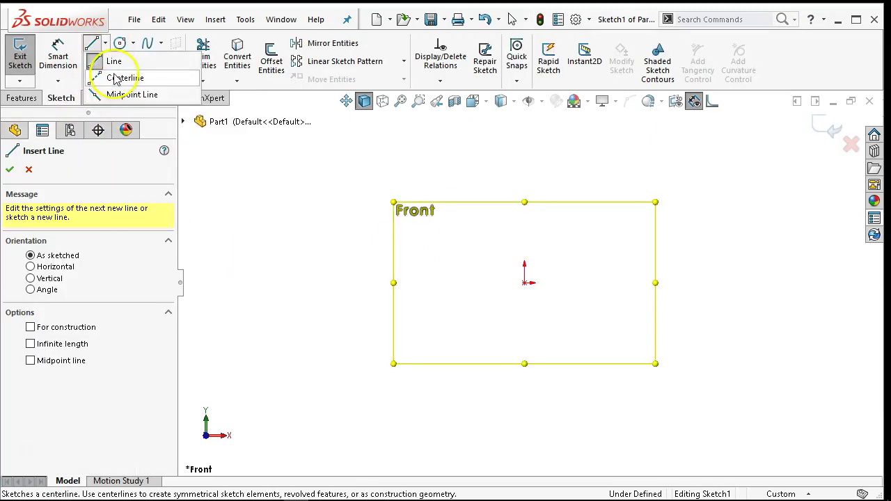
pyautogui.click(119, 78)
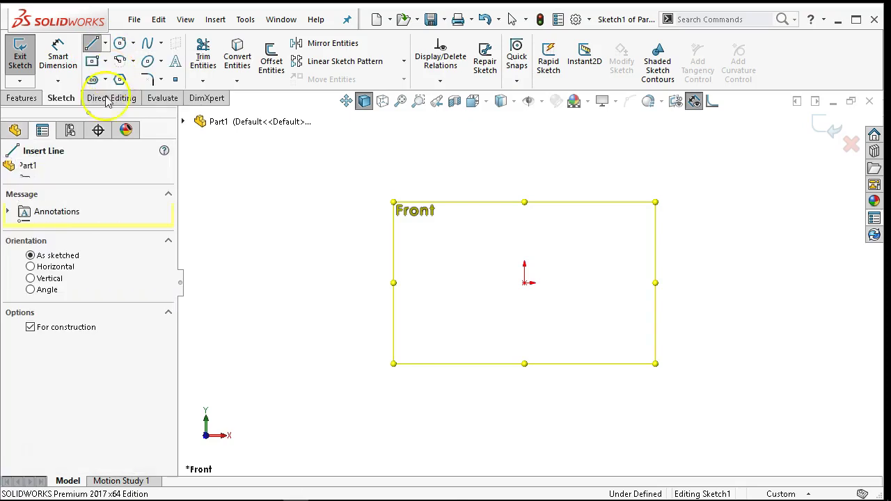
pyautogui.click(47, 278)
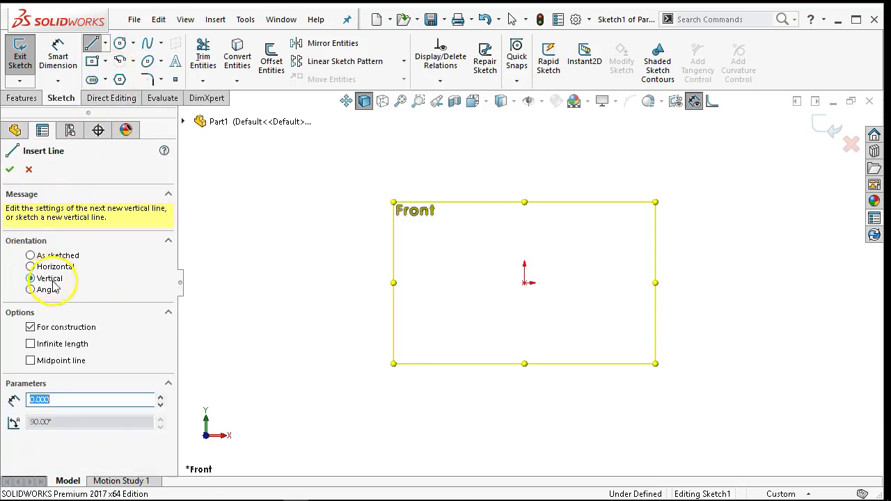
pyautogui.click(60, 348)
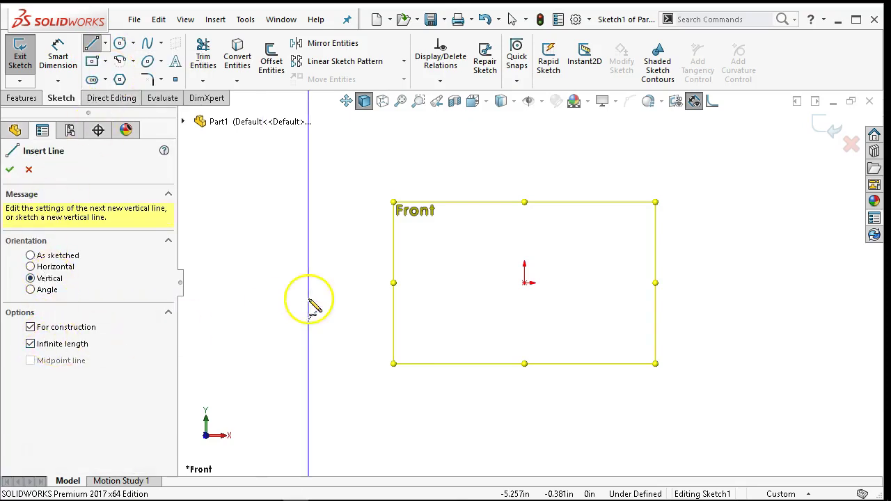
pyautogui.click(525, 283)
pyautogui.rightClick(620, 210)
pyautogui.click(654, 257)
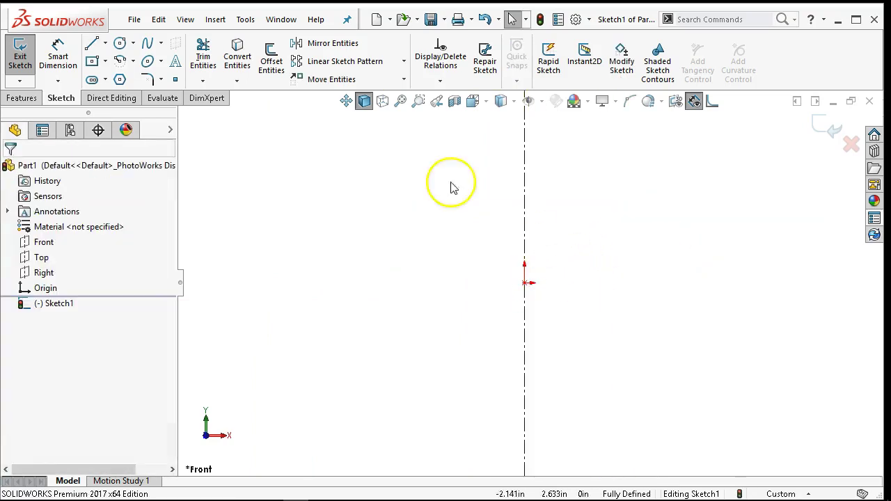
# Step: Sketch the right half of the spacer as a stepped line profile from the origin back to the centerline, about 2.36 in wide and 2.96 in high
pyautogui.click(92, 43)
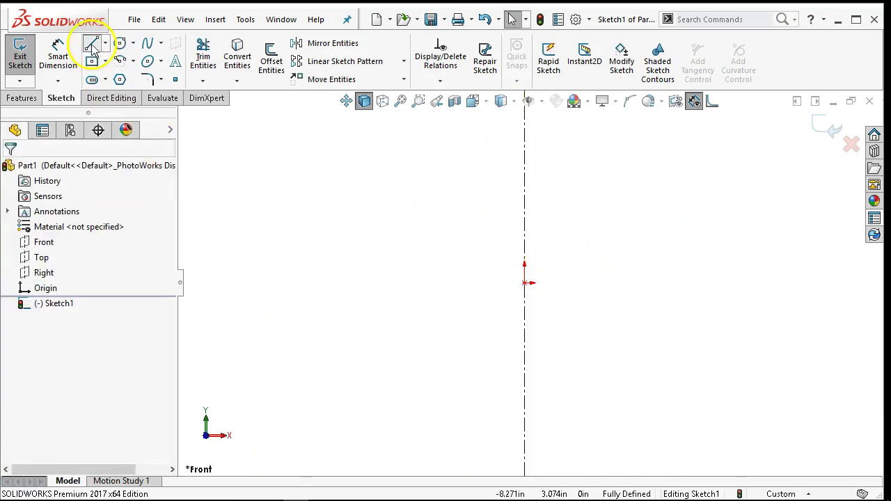
pyautogui.click(525, 283)
pyautogui.click(578, 283)
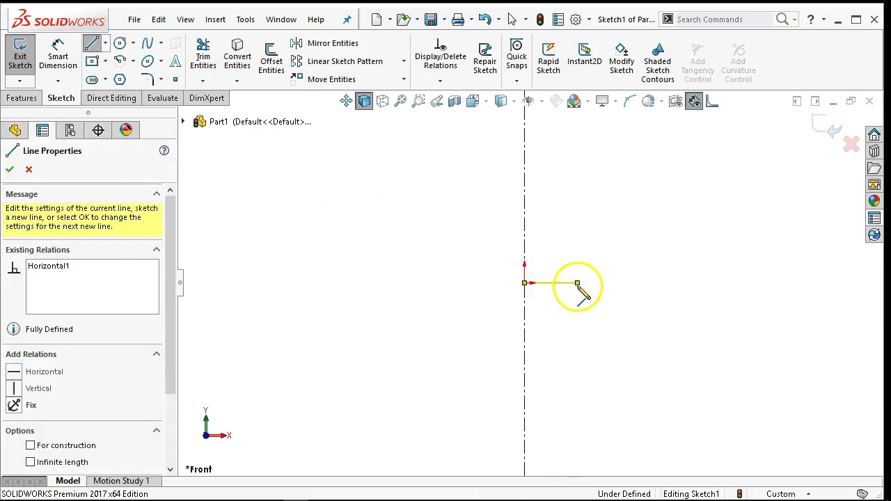
pyautogui.click(578, 238)
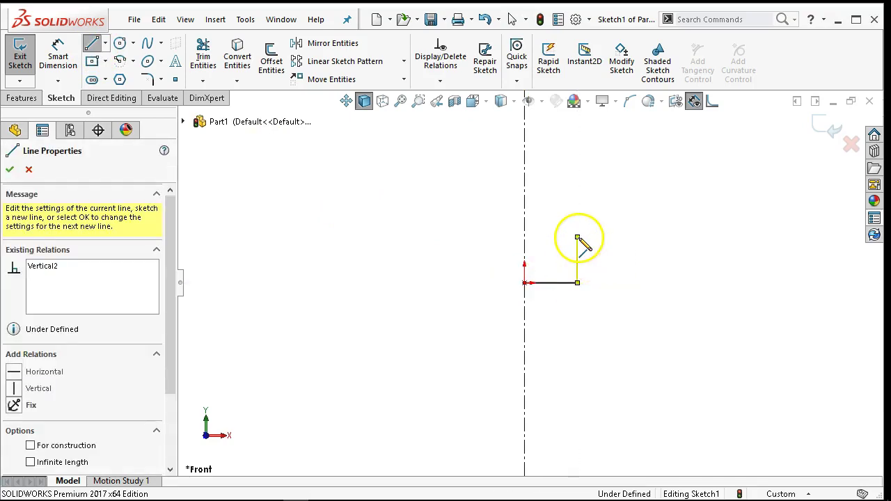
pyautogui.click(622, 237)
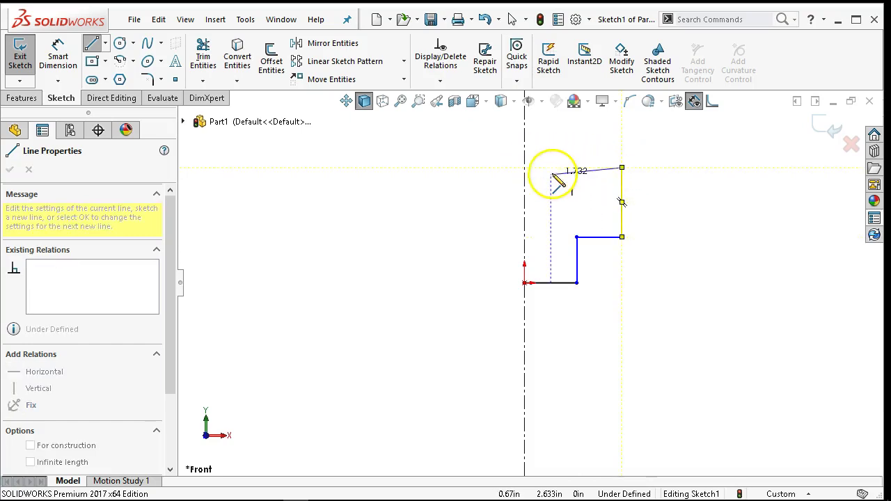
pyautogui.click(559, 169)
pyautogui.click(558, 168)
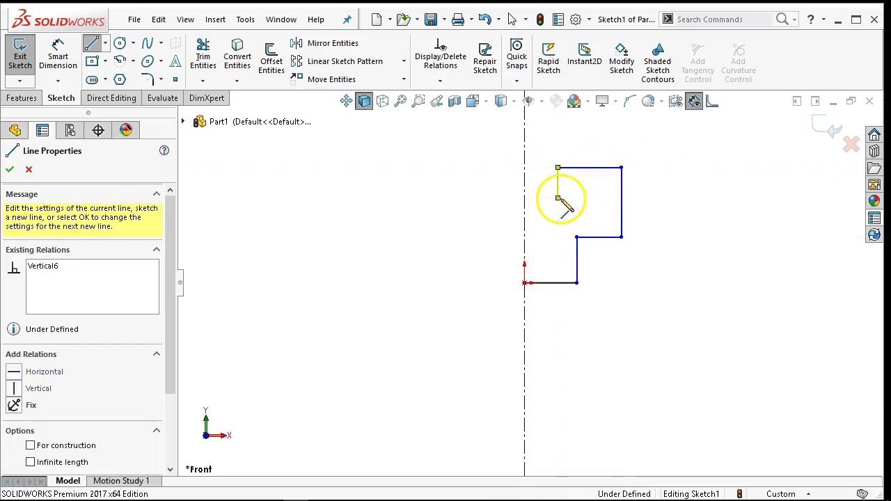
pyautogui.click(525, 199)
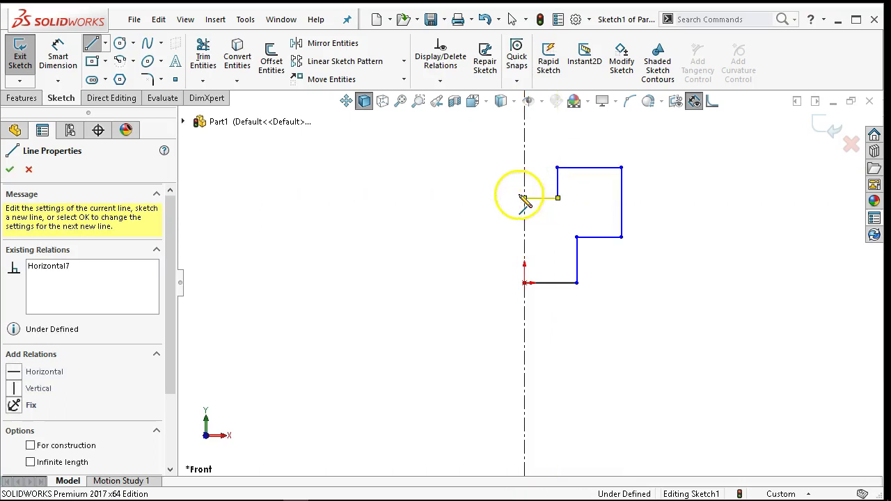
pyautogui.rightClick(453, 159)
pyautogui.click(483, 167)
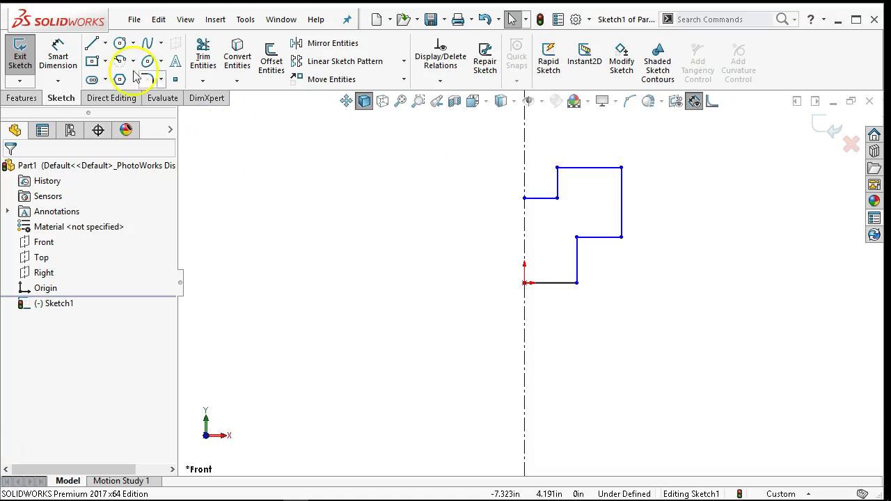
# Step: Dimension the spacer's full width as 5 in, doubled across the centerline from the outer vertical line
pyautogui.click(54, 57)
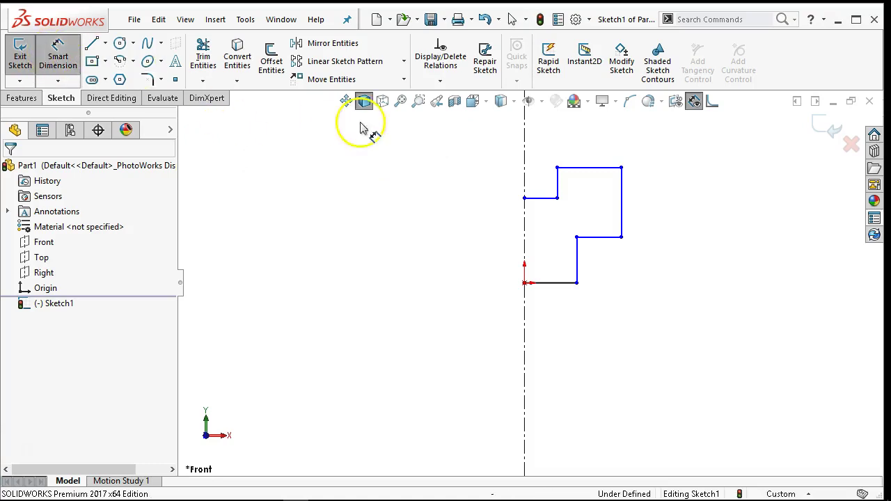
pyautogui.click(622, 204)
pyautogui.click(526, 150)
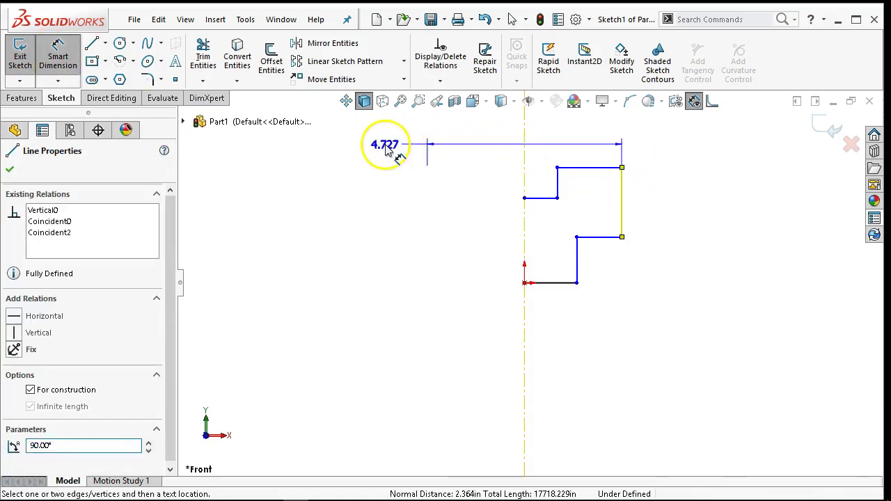
pyautogui.click(388, 149)
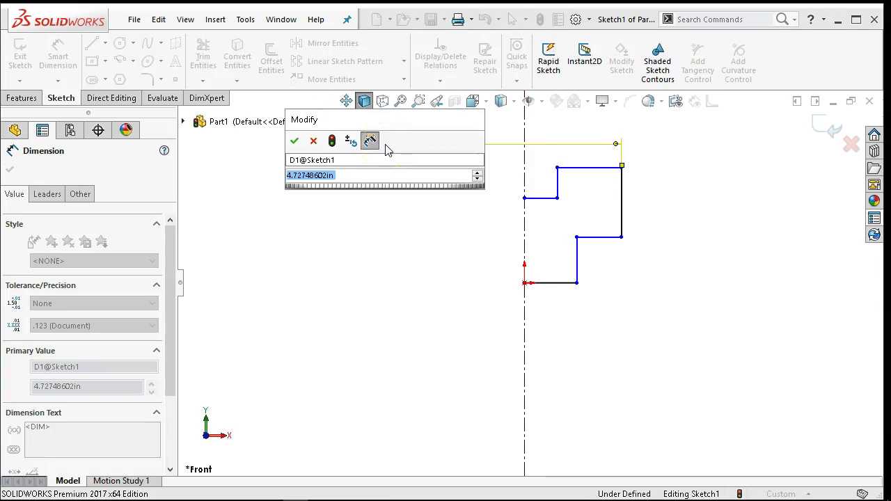
pyautogui.write('5')
pyautogui.press('Return')
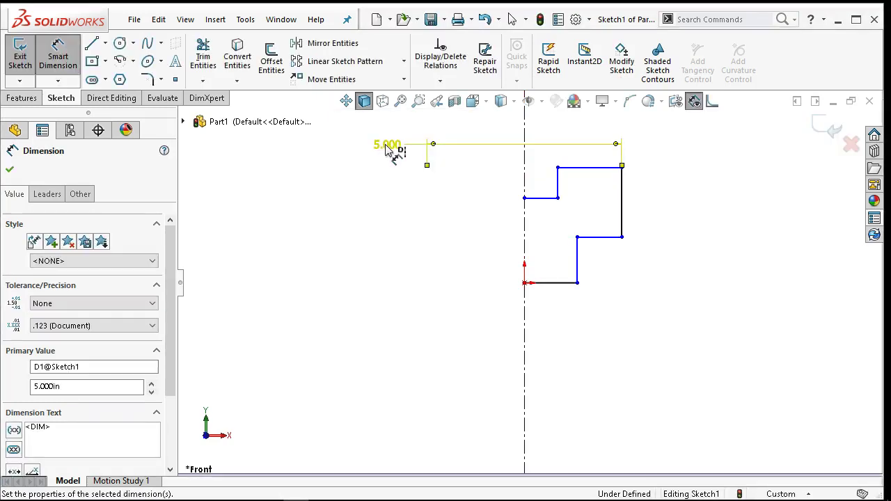
# Step: Dimension the overall height between the profile's lowest and highest horizontal lines as 3.5 in
pyautogui.click(564, 283)
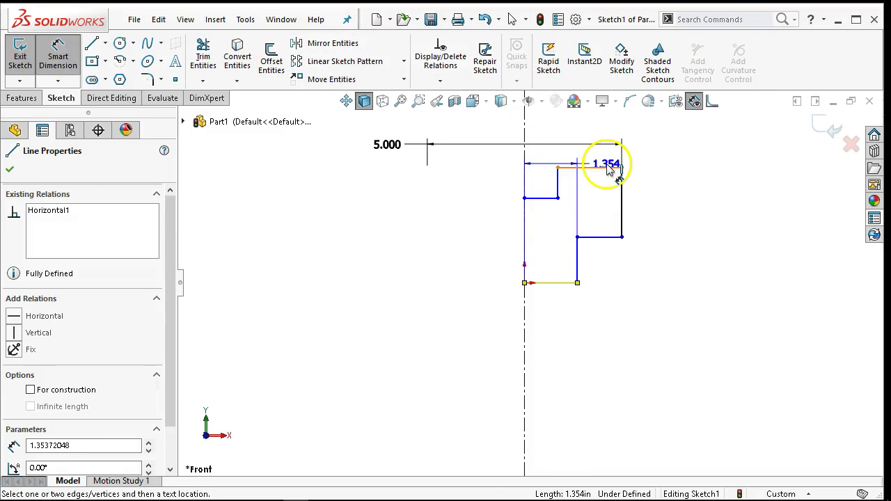
pyautogui.click(606, 170)
pyautogui.click(704, 209)
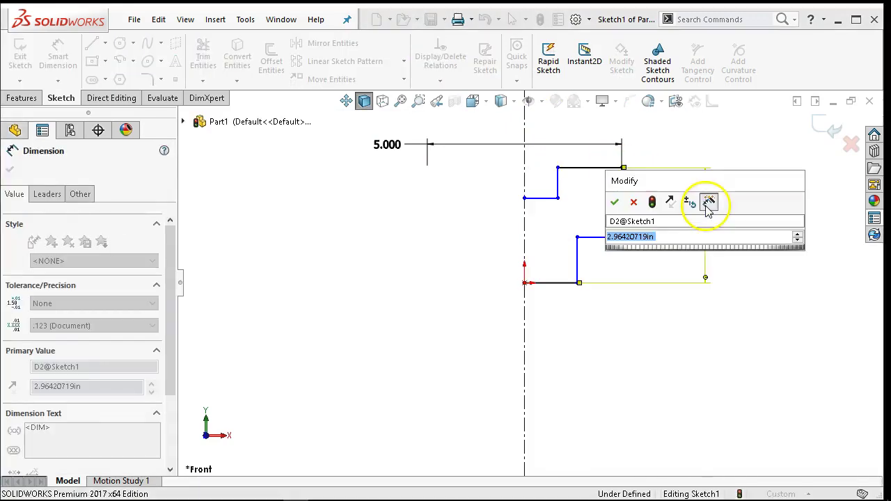
pyautogui.write('3')
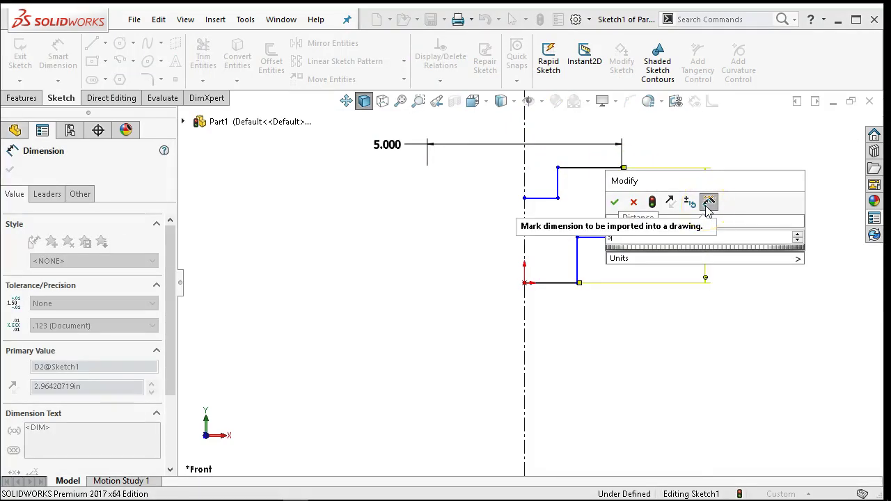
pyautogui.write('.5')
pyautogui.press('Return')
pyautogui.click(468, 374)
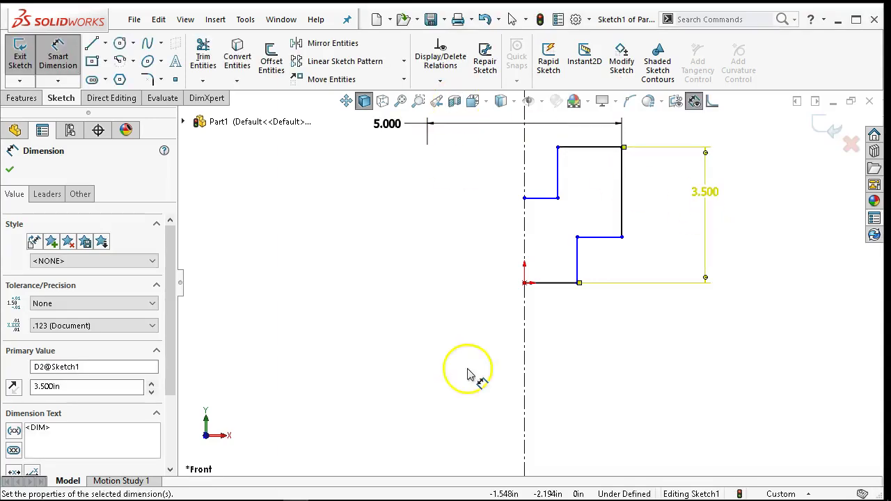
# Step: Check the Spacer drawing in Acrobat and dimension the upper notch's full width across the centerline as 2 in in SOLIDWORKS
pyautogui.moveTo(408, 498)
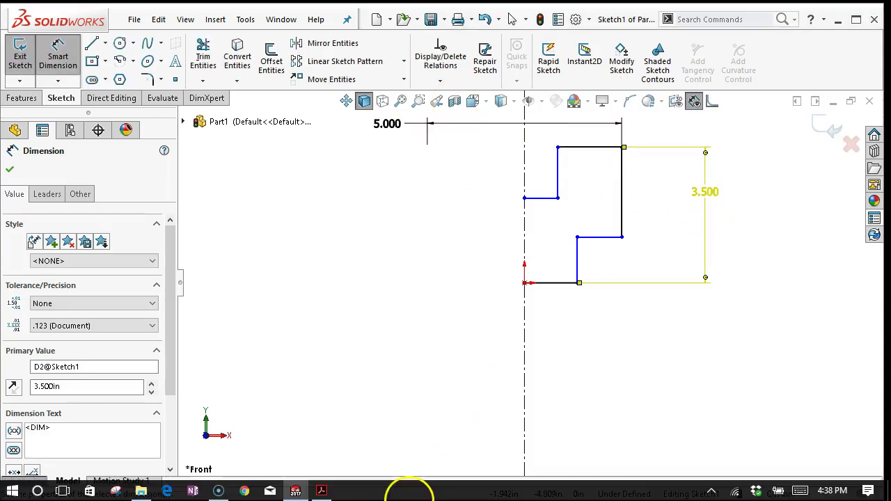
pyautogui.click(317, 491)
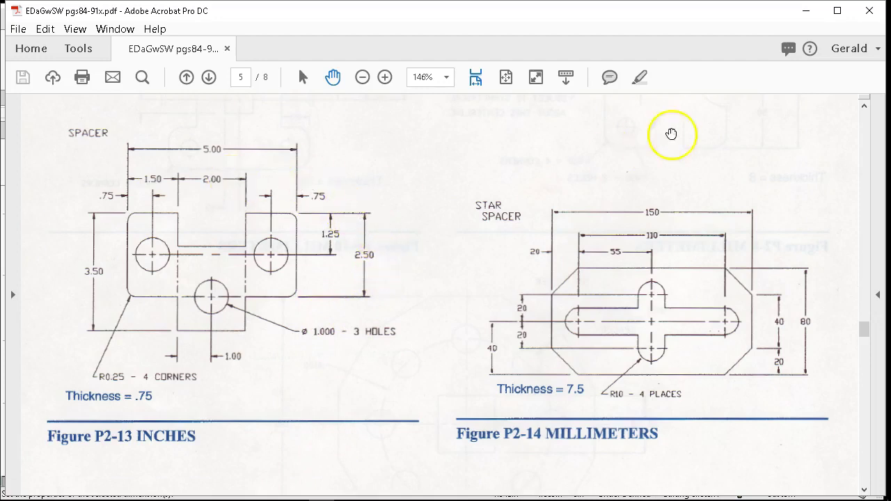
pyautogui.click(807, 10)
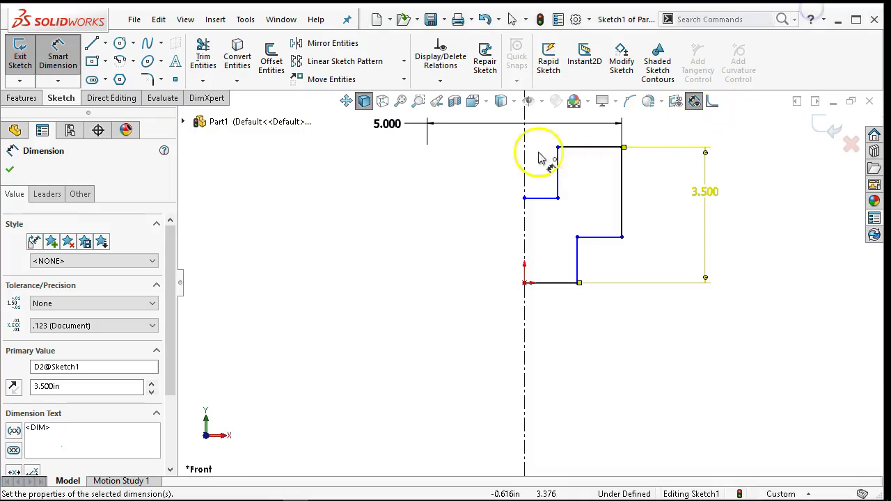
pyautogui.click(558, 167)
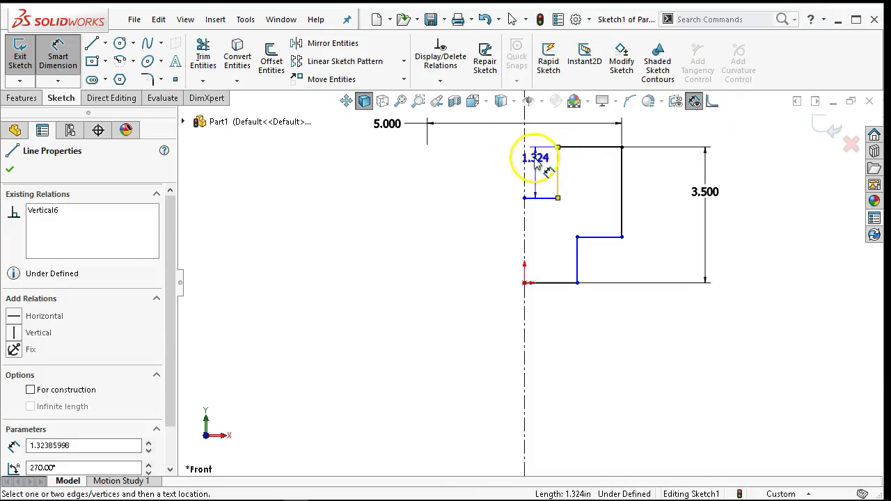
pyautogui.click(525, 159)
pyautogui.moveTo(529, 161); pyautogui.dragTo(545, 163)
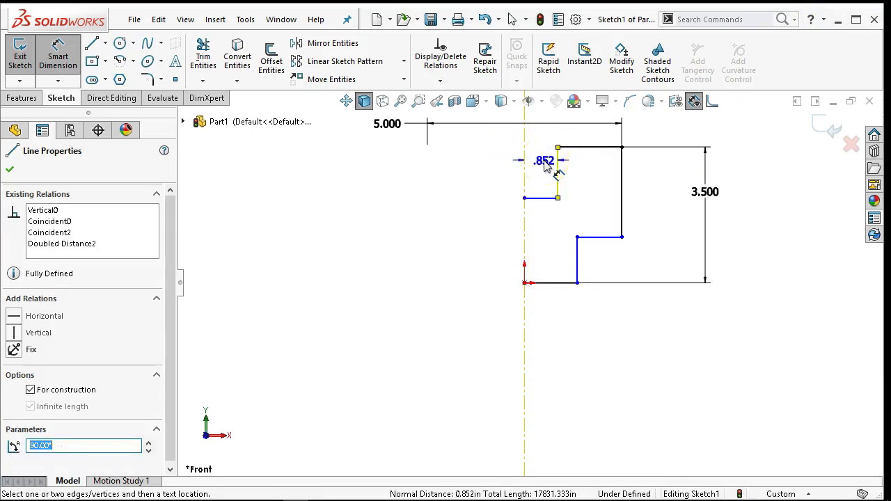
pyautogui.moveTo(545, 163); pyautogui.dragTo(449, 179)
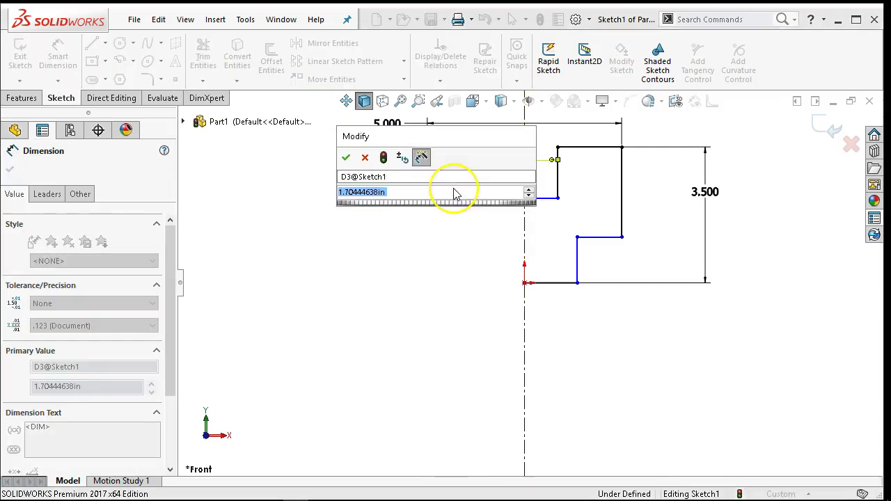
pyautogui.write('2')
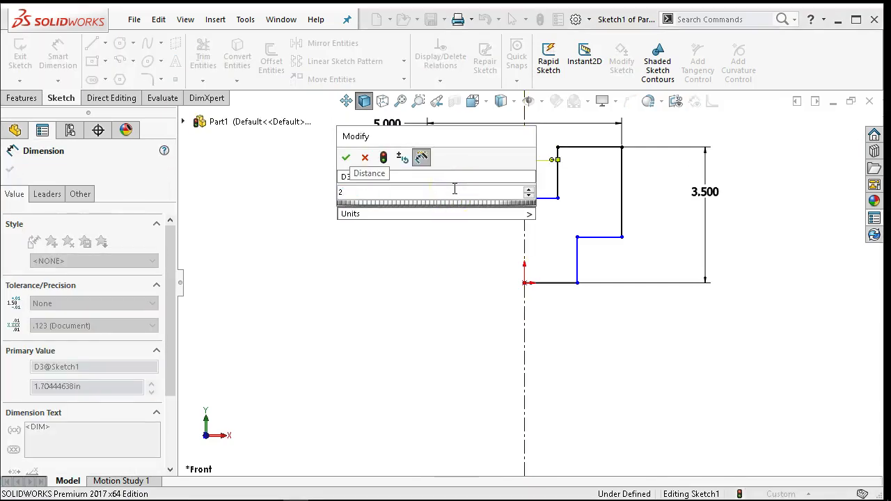
pyautogui.write('.')
pyautogui.press('Return')
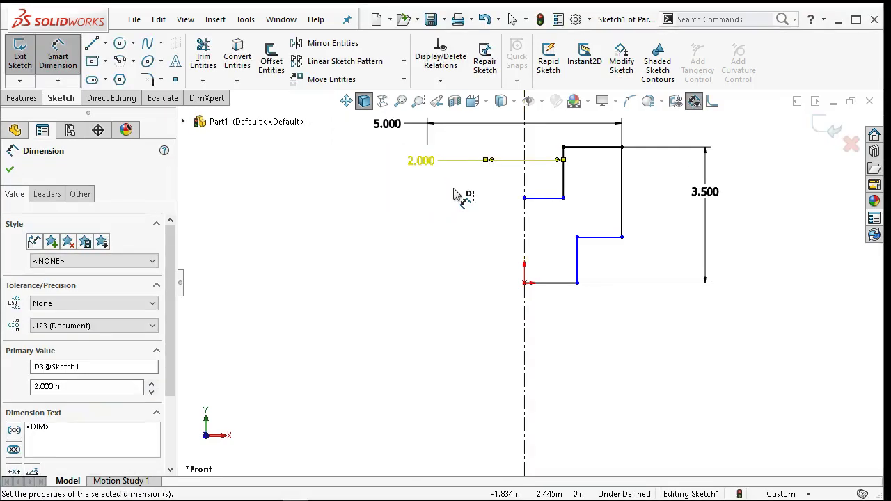
pyautogui.click(622, 199)
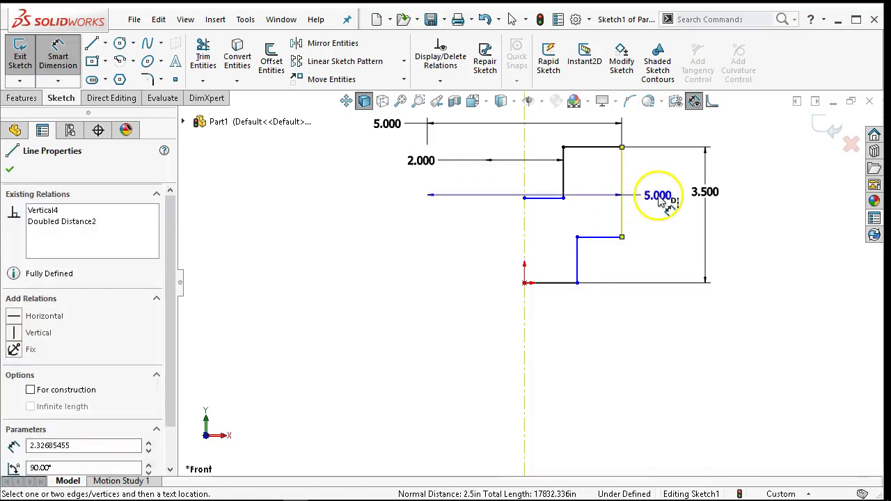
pyautogui.click(645, 186)
pyautogui.click(433, 173)
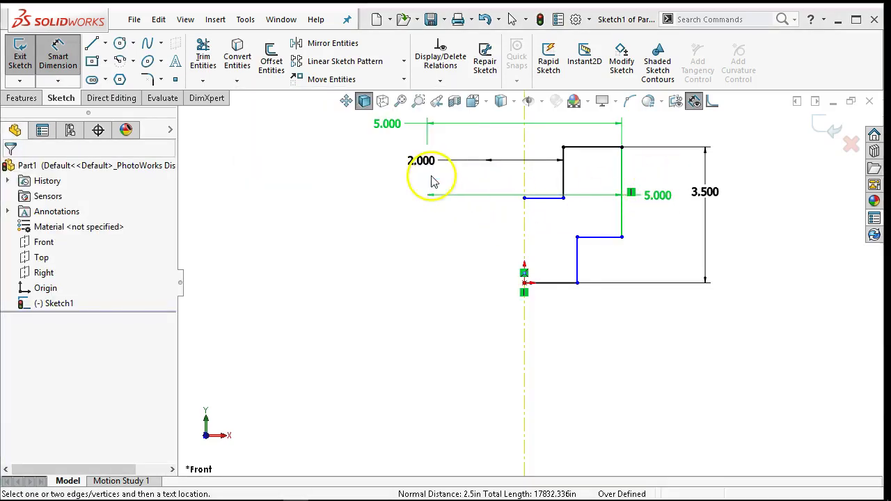
# Step: Dimension the height of the profile's outer vertical line as 2.5 in
pyautogui.click(622, 209)
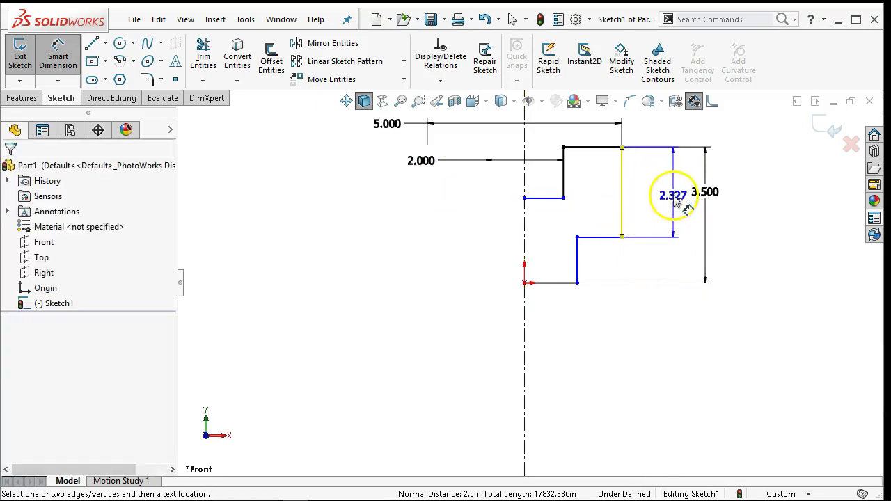
pyautogui.click(672, 212)
pyautogui.write('2.5')
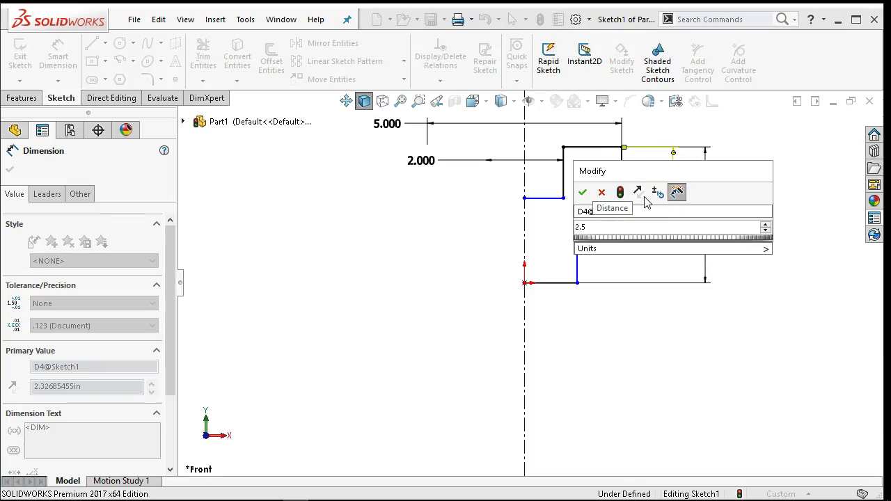
pyautogui.press('Return')
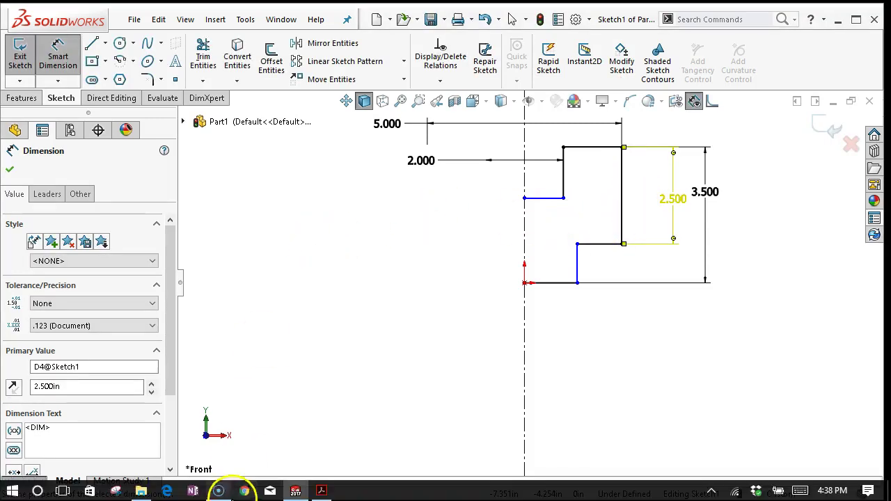
# Step: Check the Spacer drawing in Acrobat and dimension the lower tab's half-width from the centerline as 1 in in SOLIDWORKS
pyautogui.click(320, 490)
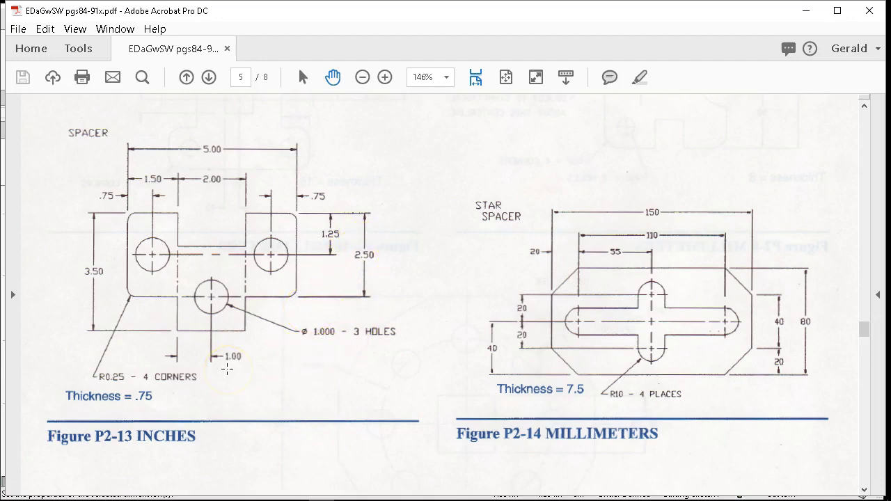
pyautogui.click(806, 10)
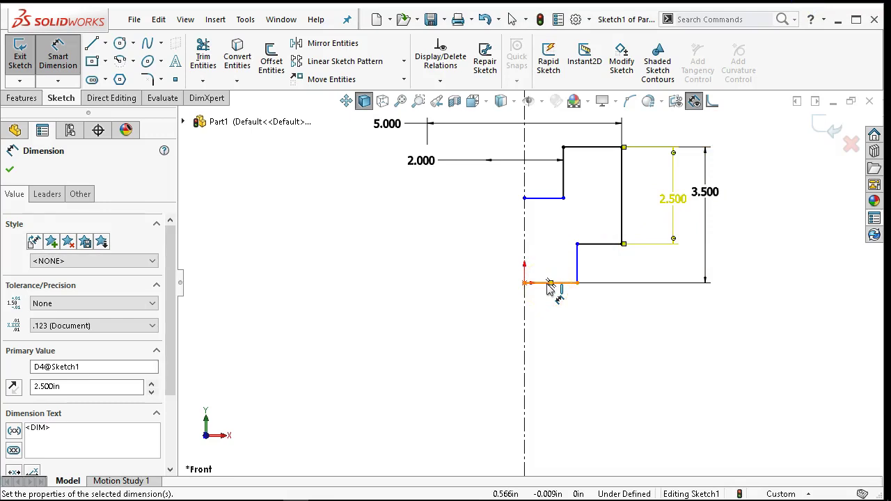
pyautogui.click(525, 265)
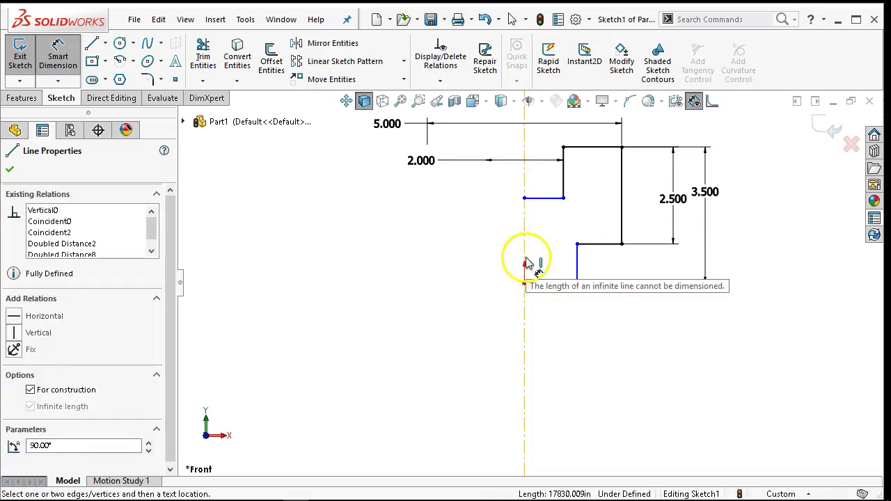
pyautogui.click(579, 273)
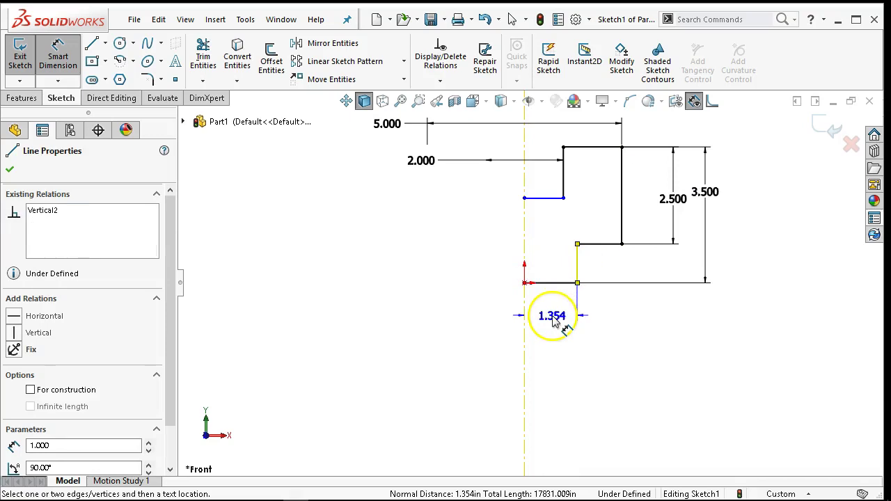
pyautogui.click(555, 322)
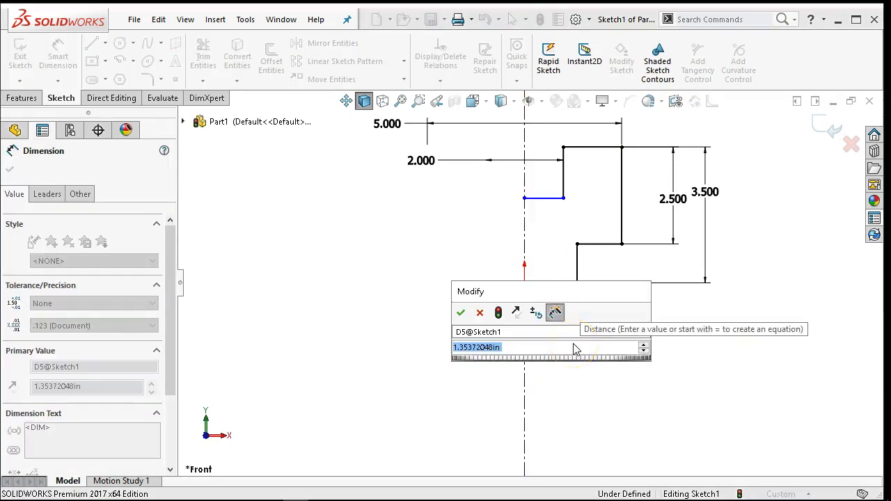
pyautogui.write('1')
pyautogui.press('Return')
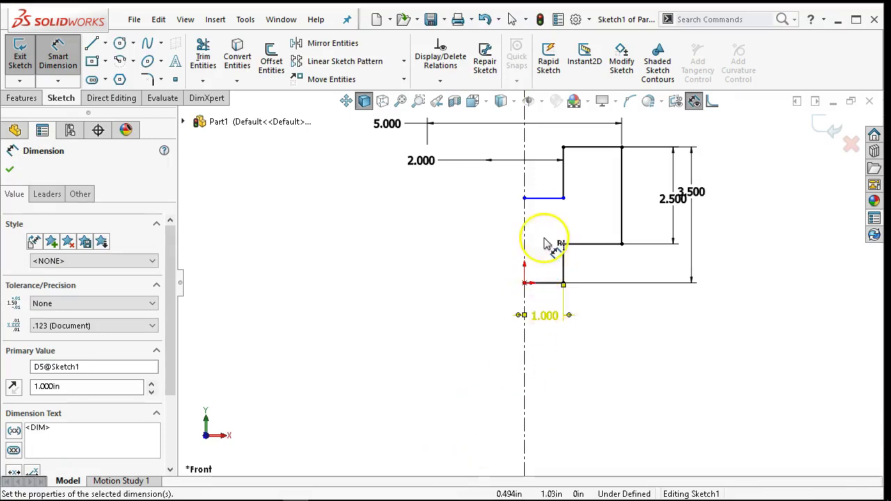
pyautogui.rightClick(578, 208)
pyautogui.click(597, 255)
# Step: Raise the upper notch's horizontal floor line and reposition the 2 in notch-width dimension just below the 5 in width dimension
pyautogui.scroll(-2, 587, 146)
pyautogui.scroll(-2, 513, 344)
pyautogui.scroll(2, 513, 344)
pyautogui.scroll(-2, 511, 338)
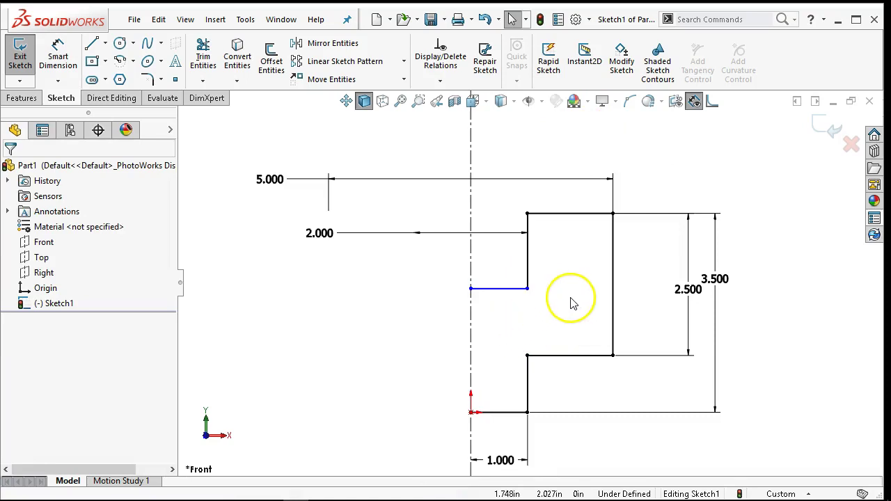
pyautogui.moveTo(528, 288)
pyautogui.mouseDown()
pyautogui.moveTo(536, 255)
pyautogui.moveTo(535, 274)
pyautogui.moveTo(534, 258)
pyautogui.moveTo(497, 279)
pyautogui.moveTo(494, 250)
pyautogui.mouseUp()
pyautogui.click(500, 273)
pyautogui.click(508, 295)
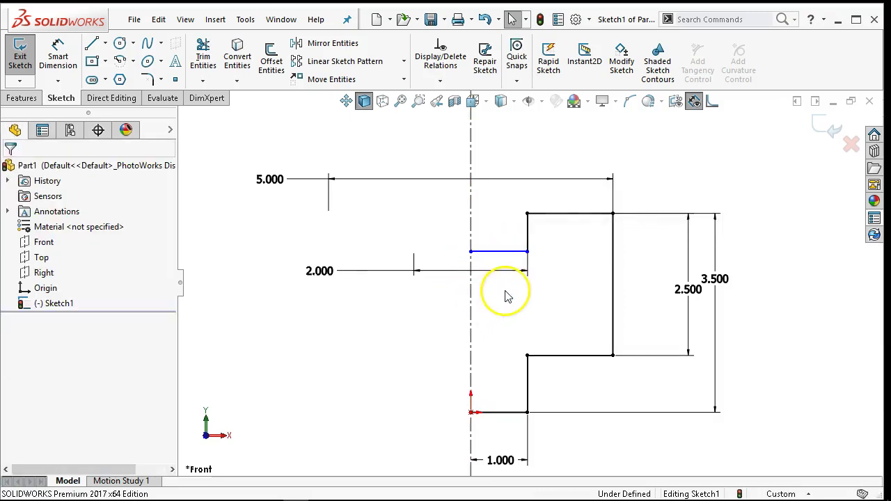
pyautogui.moveTo(339, 279); pyautogui.dragTo(384, 201)
pyautogui.click(377, 303)
# Step: Check the notch on the Spacer drawing in Acrobat and dimension the notch's depth as 1.125 in in SOLIDWORKS
pyautogui.moveTo(348, 490)
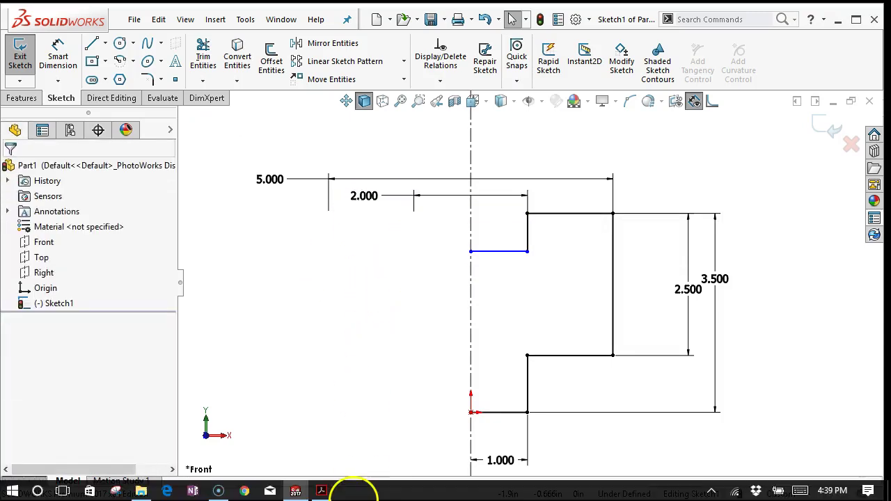
pyautogui.click(321, 492)
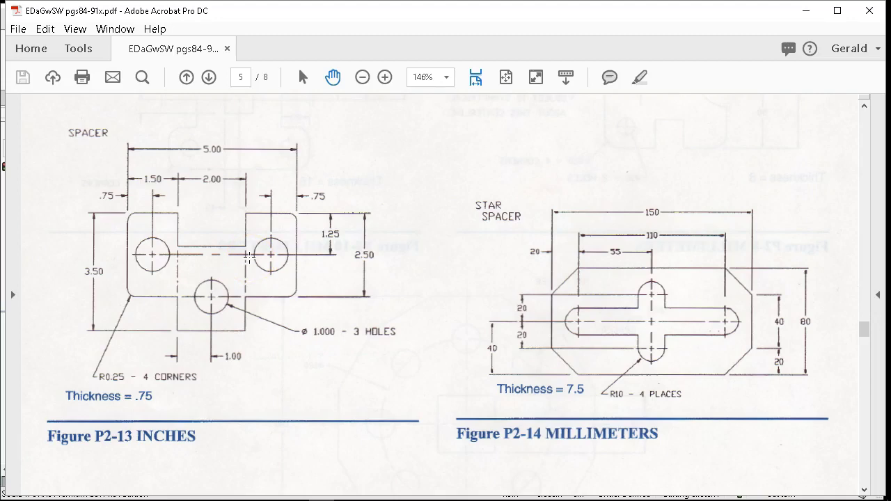
pyautogui.click(806, 11)
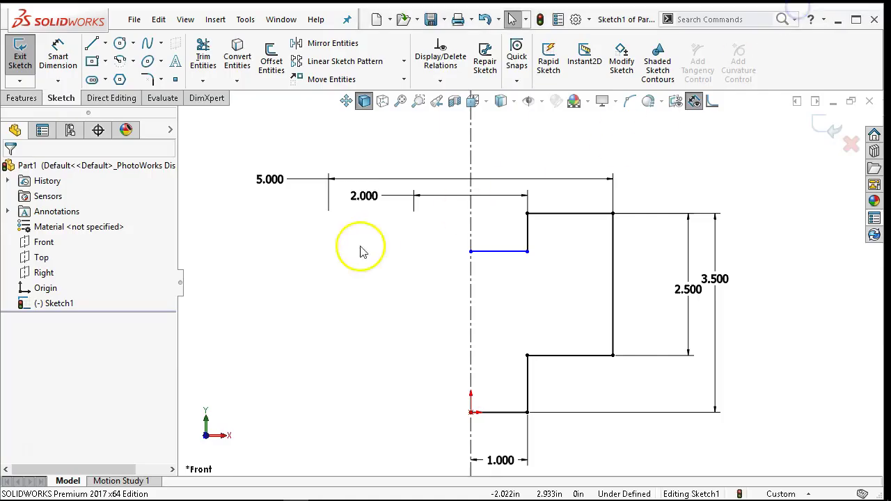
pyautogui.click(57, 59)
pyautogui.click(528, 232)
pyautogui.click(588, 249)
pyautogui.write('1')
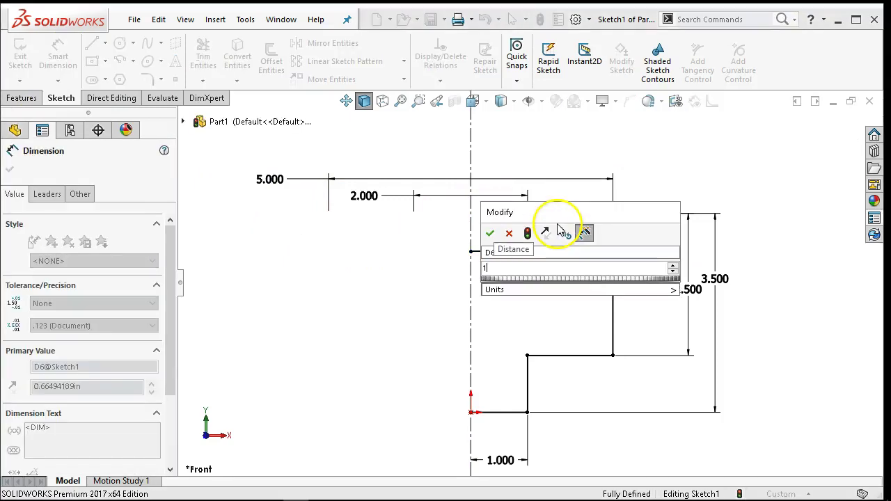
pyautogui.write('.125')
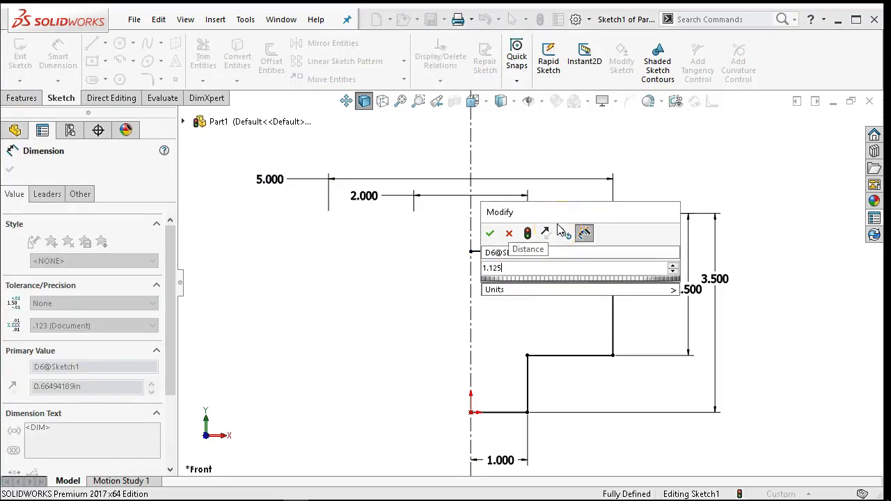
pyautogui.press('Return')
pyautogui.rightClick(732, 132)
pyautogui.click(755, 175)
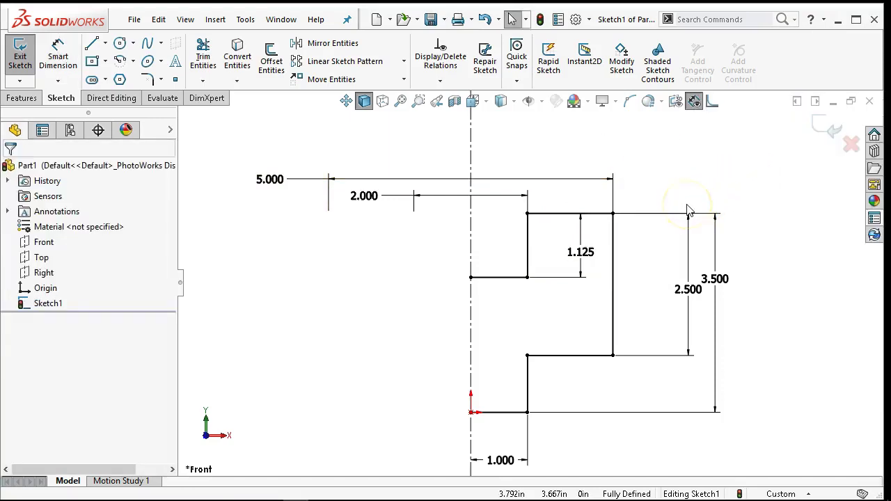
# Step: Review the Spacer drawing in Acrobat and mirror the half-profile about the vertical centerline in SOLIDWORKS
pyautogui.moveTo(295, 491)
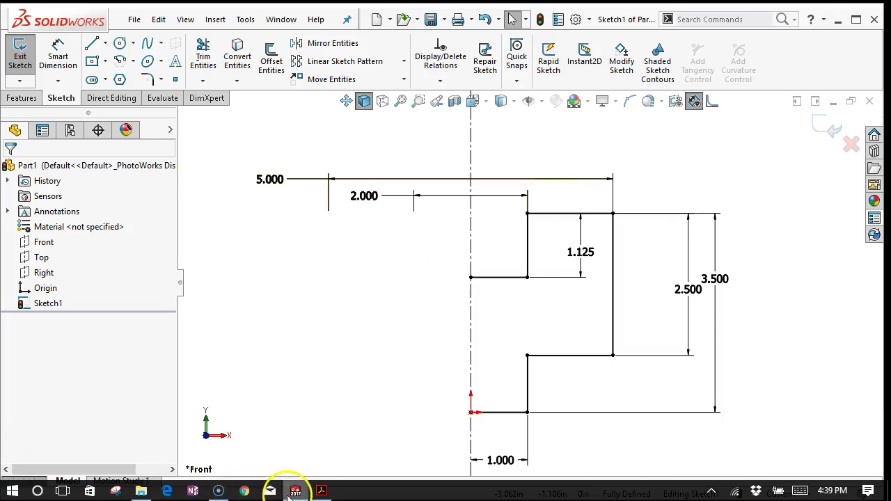
pyautogui.click(321, 491)
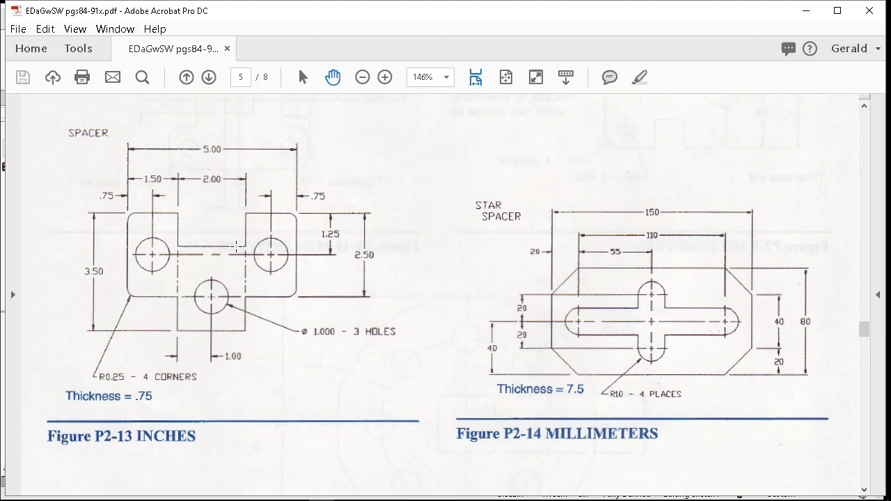
pyautogui.click(806, 10)
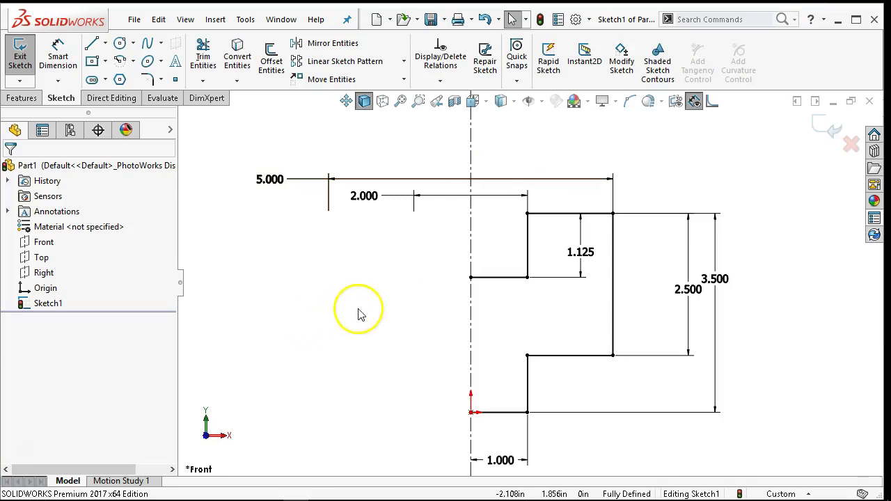
pyautogui.scroll(1, 396, 331)
pyautogui.scroll(1, 502, 279)
pyautogui.moveTo(686, 195)
pyautogui.mouseDown()
pyautogui.moveTo(463, 365)
pyautogui.moveTo(318, 442)
pyautogui.moveTo(243, 407)
pyautogui.mouseUp()
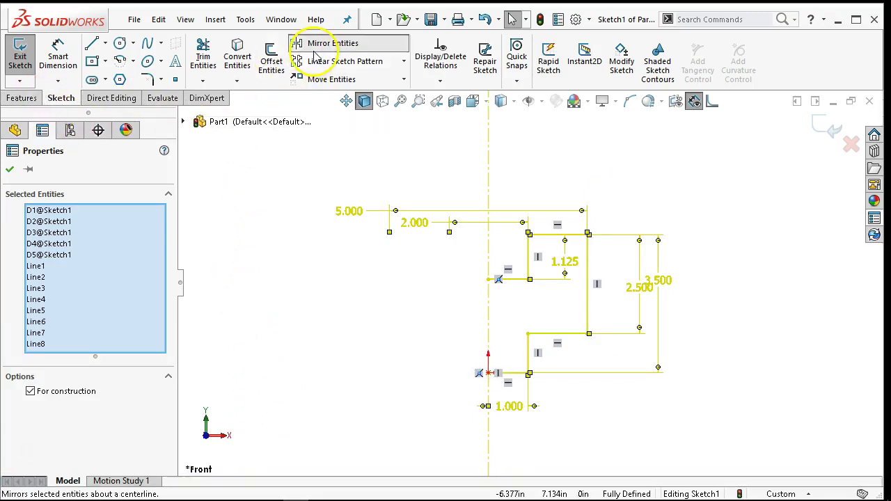
pyautogui.press('Escape')
pyautogui.scroll(-2, 481, 369)
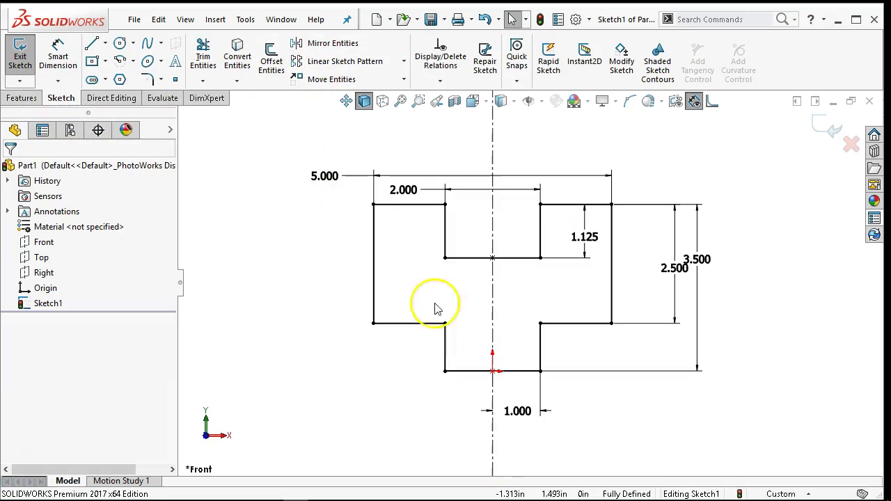
# Step: Check the thickness on the Spacer drawing in Acrobat and extrude the profile 0.75 in as a blind boss in SOLIDWORKS
pyautogui.moveTo(239, 487)
pyautogui.moveTo(321, 492)
pyautogui.click(293, 428)
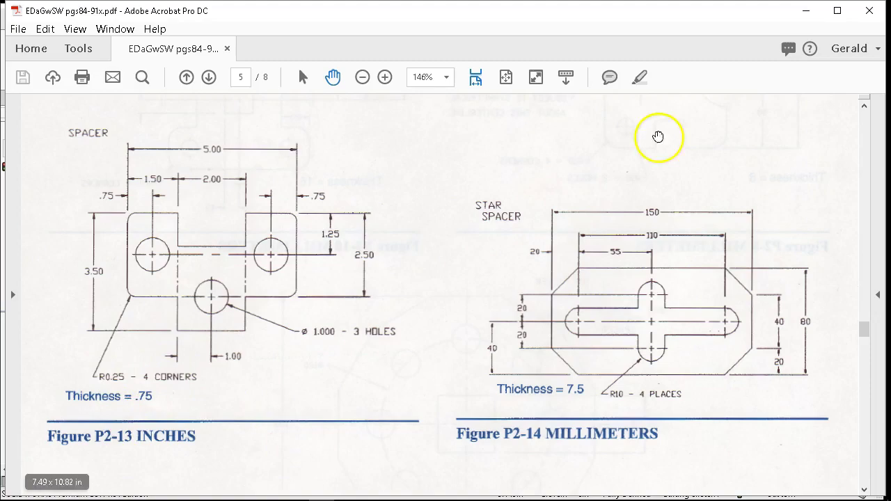
pyautogui.click(806, 10)
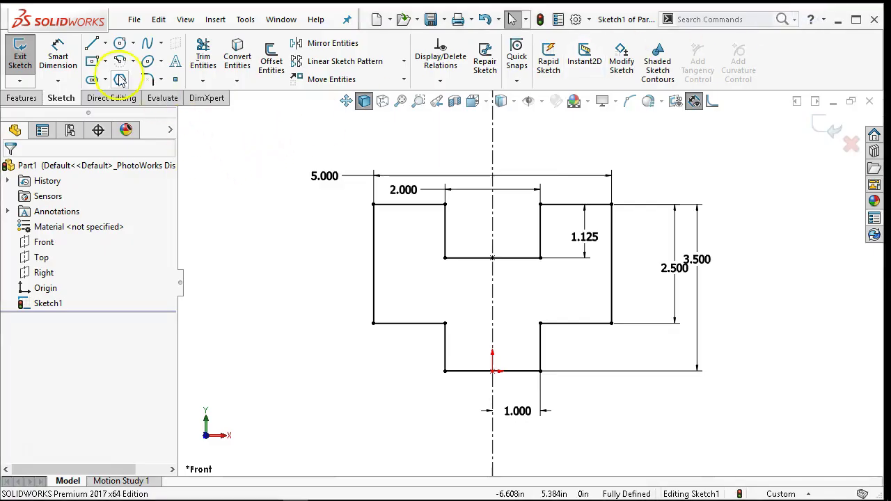
pyautogui.click(22, 98)
pyautogui.click(26, 61)
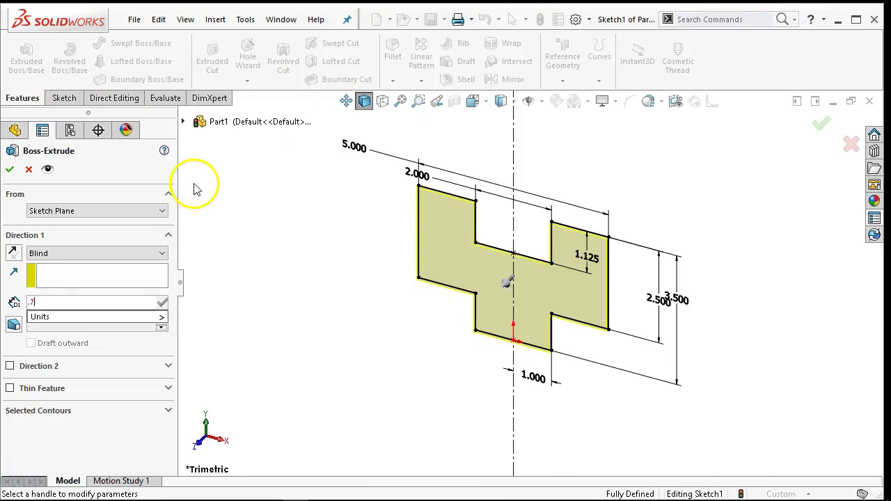
pyautogui.click(8, 170)
# Step: Start a sketch on the spacer's front face and draw three circles, one in each side arm and one above the origin about 0.35 in in radius
pyautogui.click(464, 275)
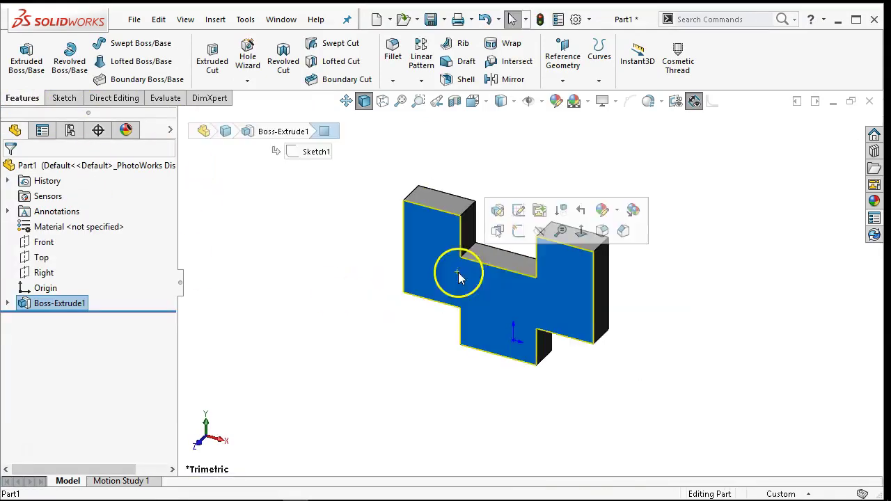
pyautogui.click(516, 233)
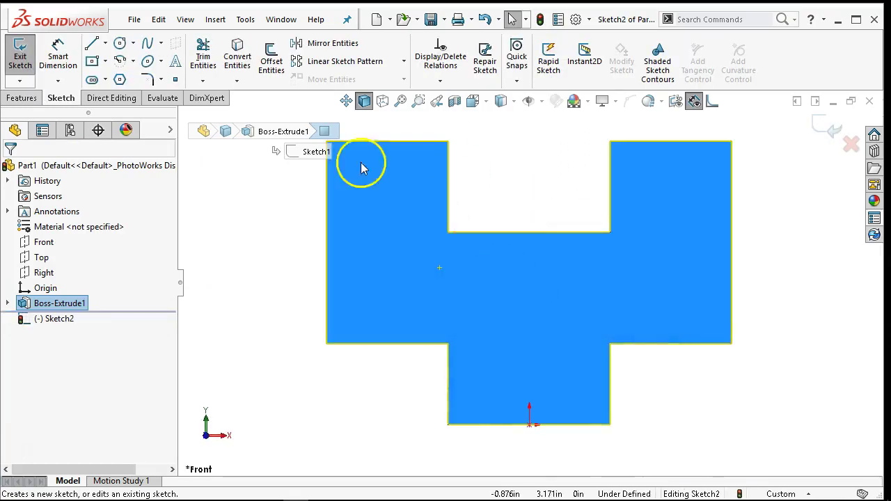
pyautogui.click(119, 43)
pyautogui.moveTo(382, 268); pyautogui.dragTo(405, 295)
pyautogui.moveTo(530, 371); pyautogui.dragTo(548, 395)
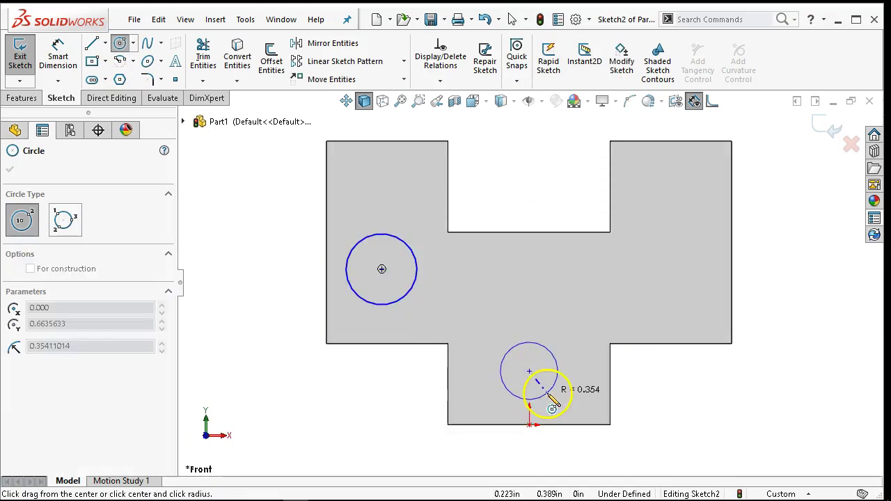
pyautogui.moveTo(667, 269); pyautogui.dragTo(697, 295)
pyautogui.rightClick(701, 322)
pyautogui.click(700, 325)
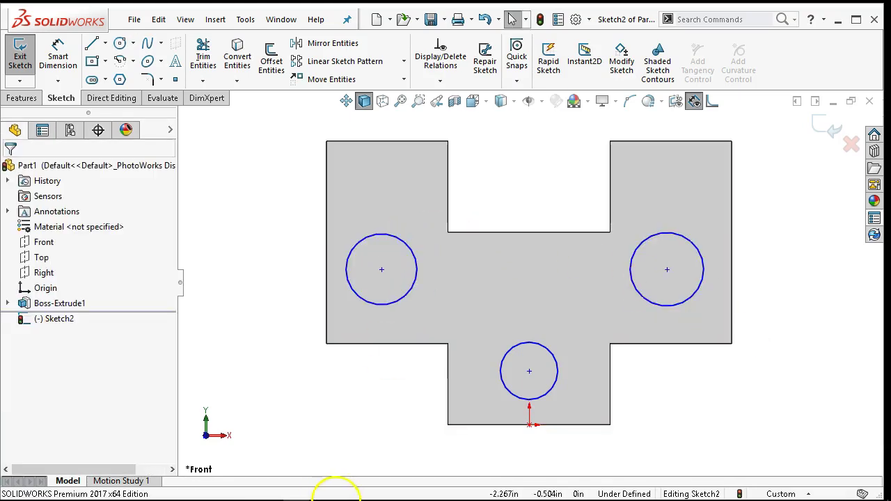
# Step: Check the hole layout on the Spacer drawing in Acrobat and draw a vertical centerline from the origin to the notch's lower edge in SOLIDWORKS
pyautogui.click(322, 491)
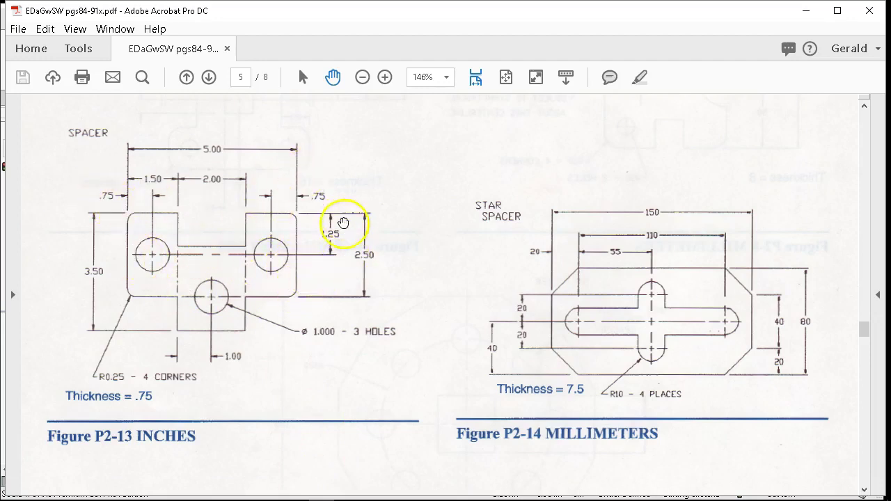
pyautogui.click(806, 10)
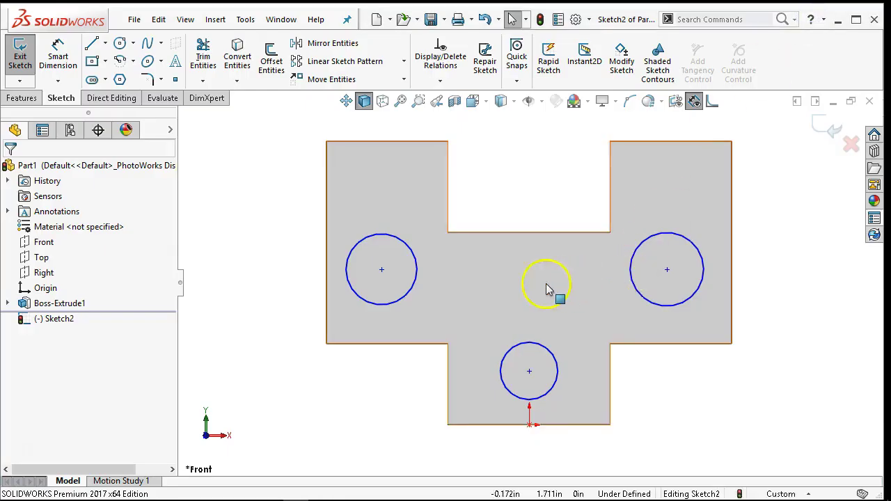
pyautogui.click(105, 43)
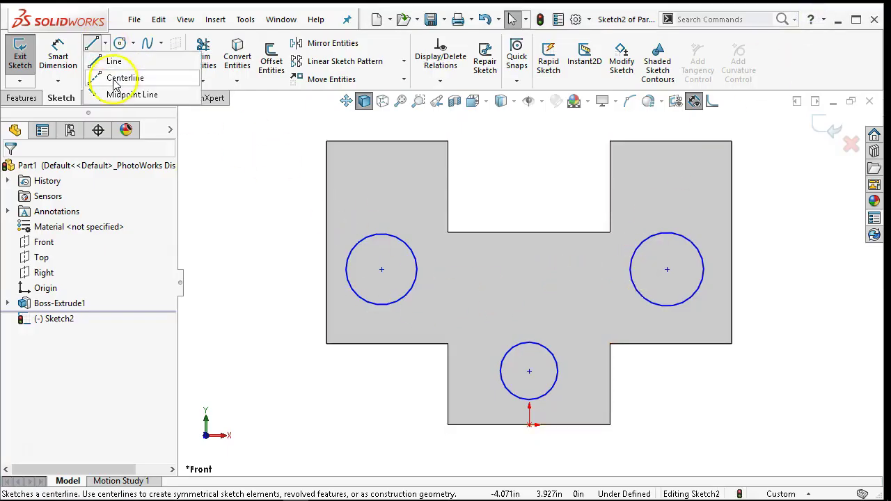
pyautogui.click(116, 83)
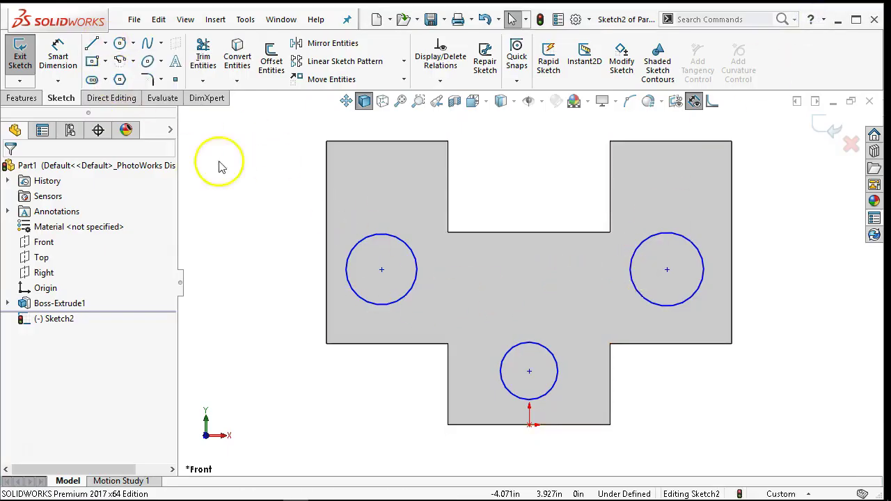
pyautogui.click(530, 423)
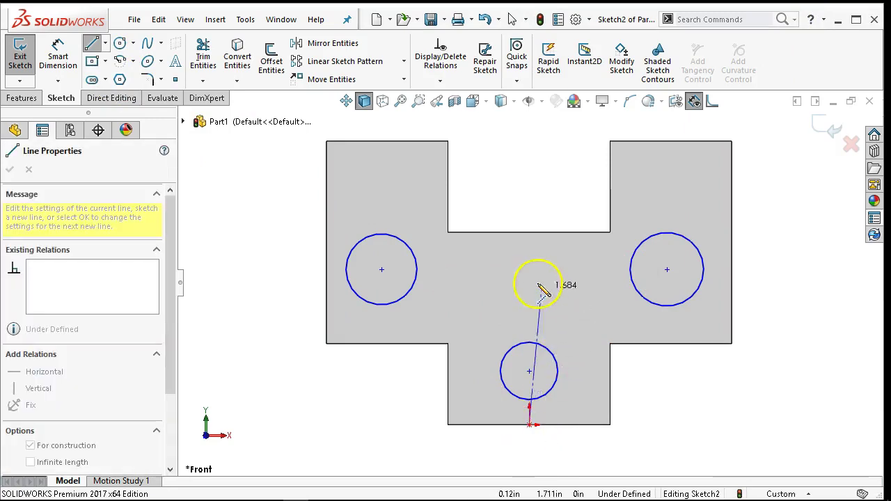
pyautogui.click(530, 232)
pyautogui.rightClick(513, 179)
pyautogui.click(517, 183)
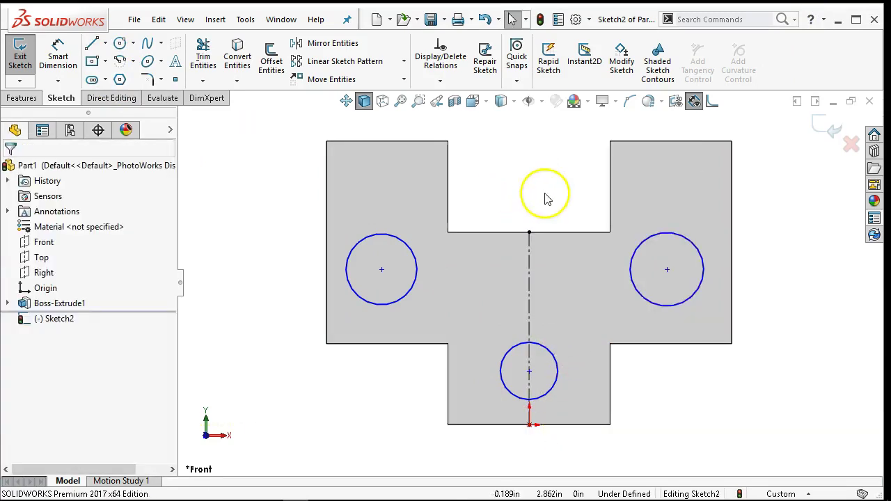
# Step: Make the circles in the two side arms symmetric about the vertical centerline
pyautogui.click(401, 249)
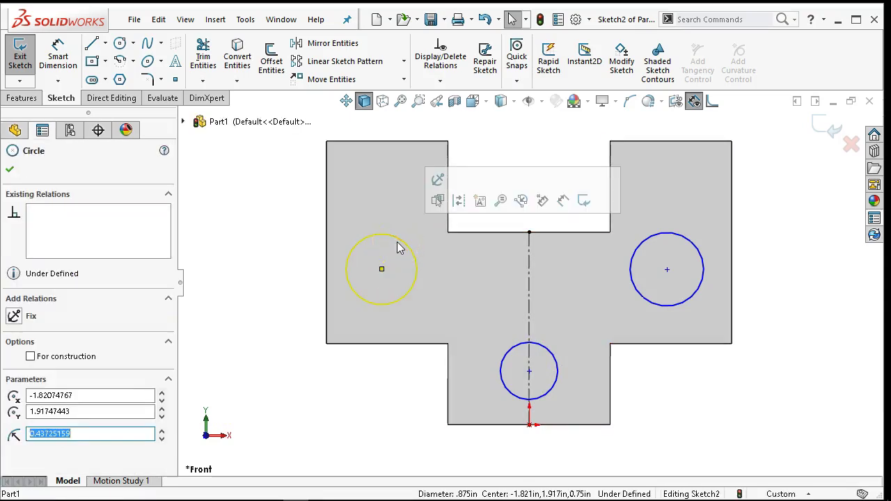
pyautogui.keyDown('ctrl'); pyautogui.click(530, 262); pyautogui.keyUp('ctrl')
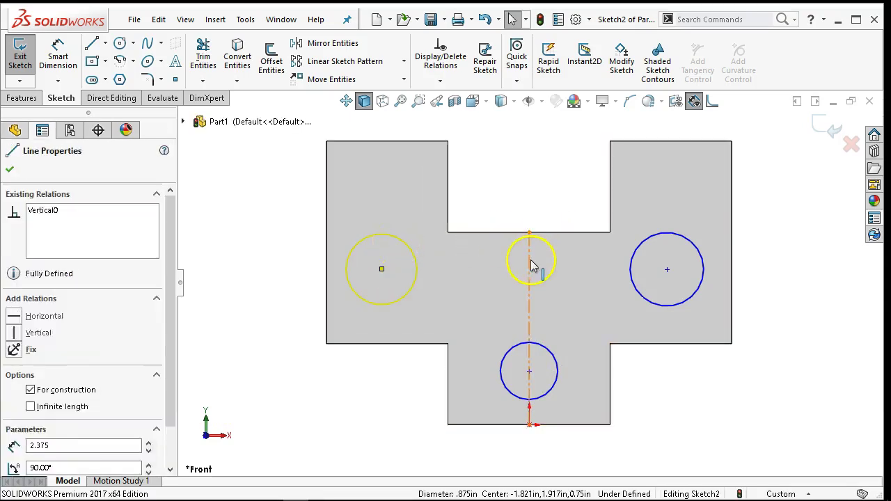
pyautogui.keyDown('ctrl'); pyautogui.click(647, 306); pyautogui.keyUp('ctrl')
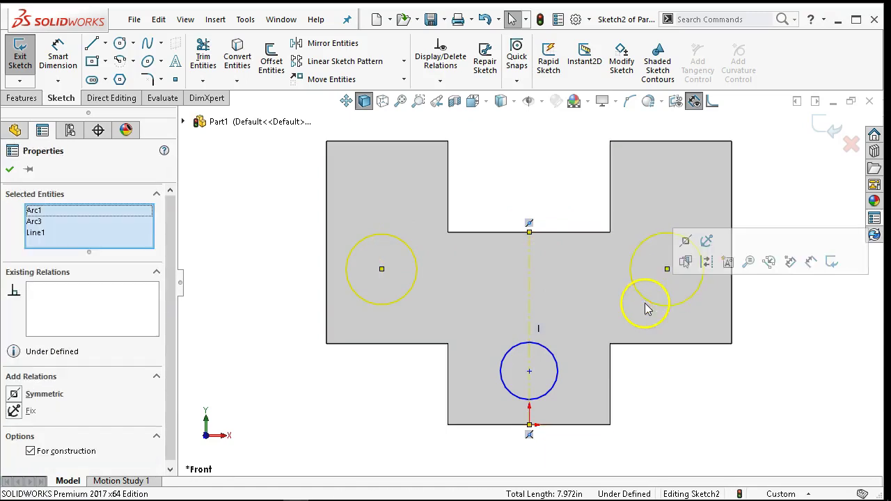
pyautogui.click(686, 242)
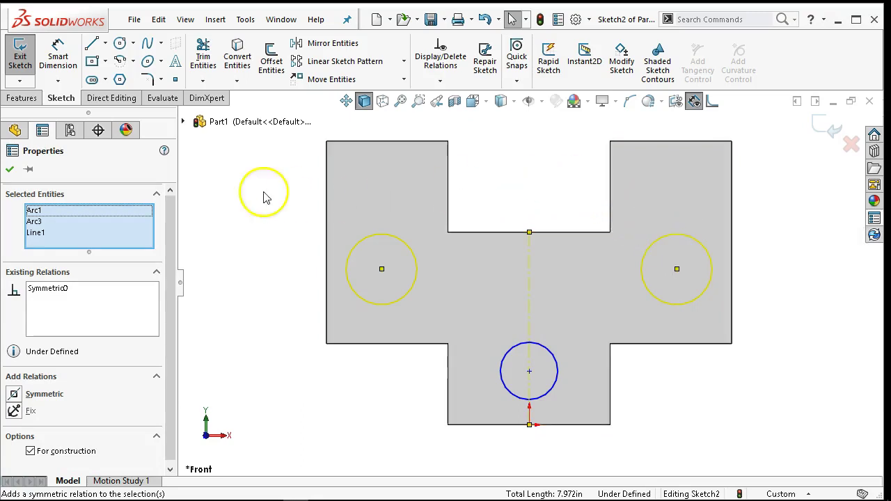
pyautogui.click(10, 169)
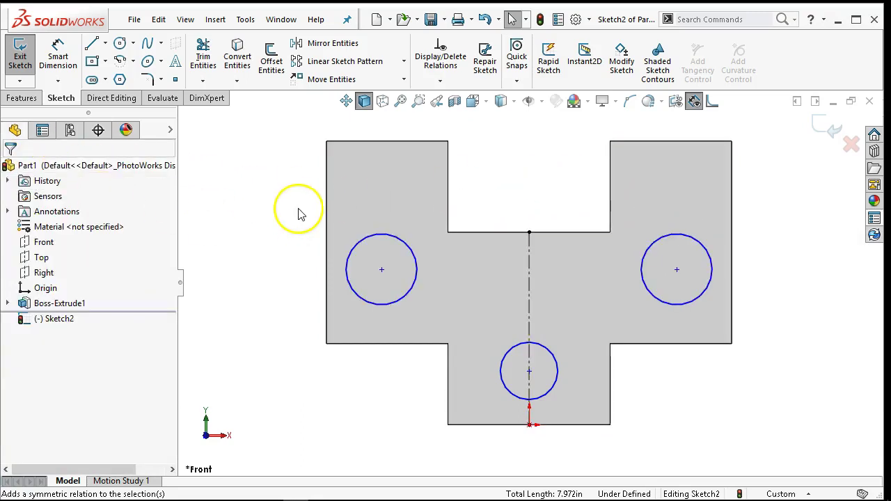
# Step: Dimension the left circle's center 1.25 in below the top edge of the left arm
pyautogui.moveTo(381, 270)
pyautogui.mouseDown()
pyautogui.moveTo(358, 237)
pyautogui.moveTo(328, 282)
pyautogui.moveTo(411, 284)
pyautogui.moveTo(346, 244)
pyautogui.moveTo(350, 268)
pyautogui.moveTo(389, 275)
pyautogui.moveTo(385, 263)
pyautogui.mouseUp()
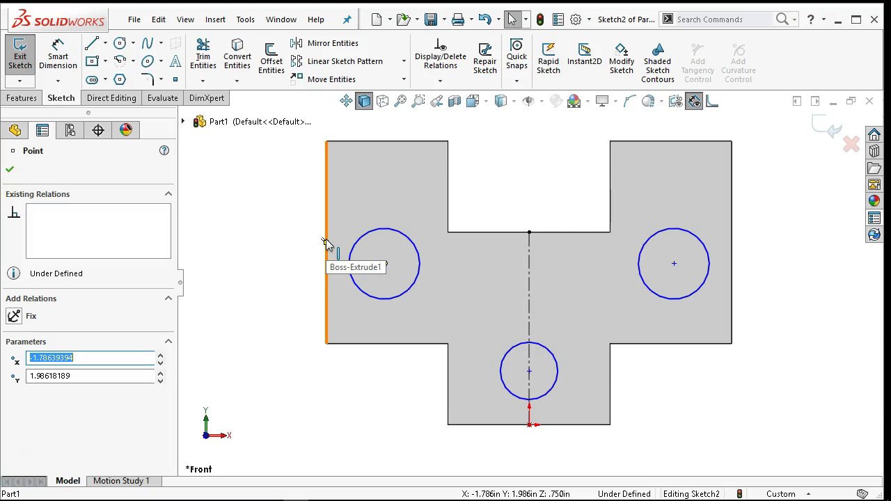
pyautogui.click(60, 50)
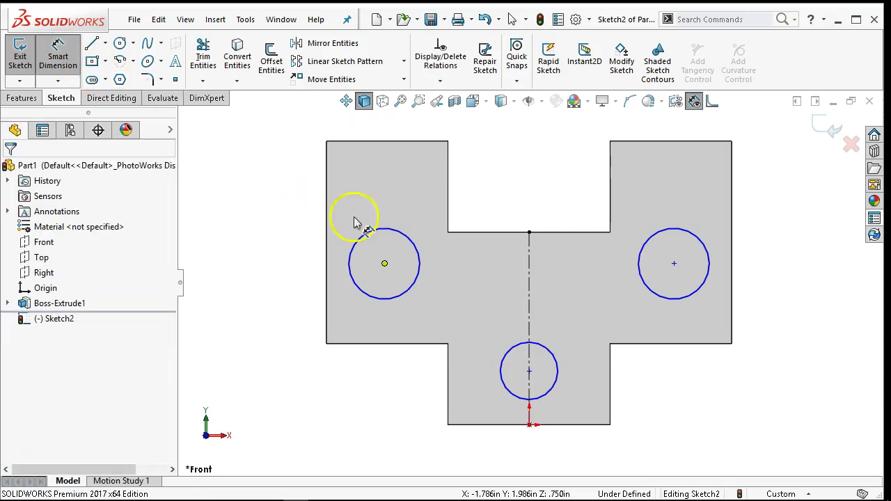
pyautogui.click(402, 142)
pyautogui.click(294, 231)
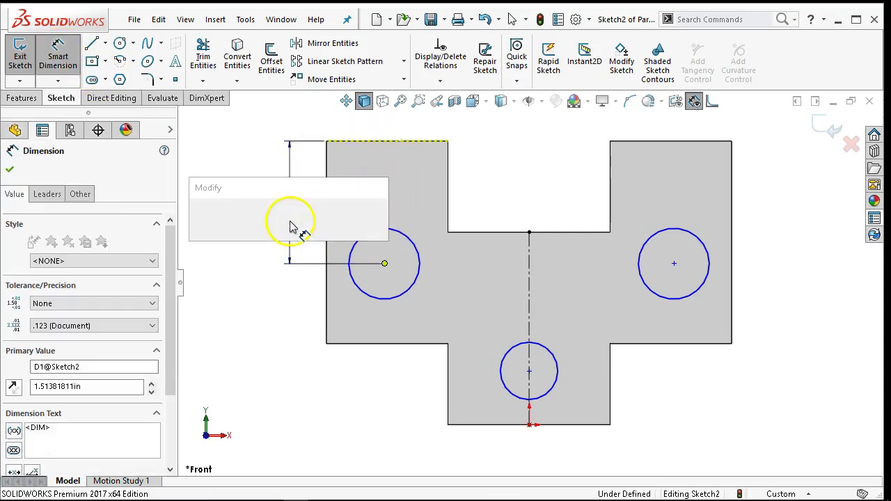
pyautogui.write('1.25')
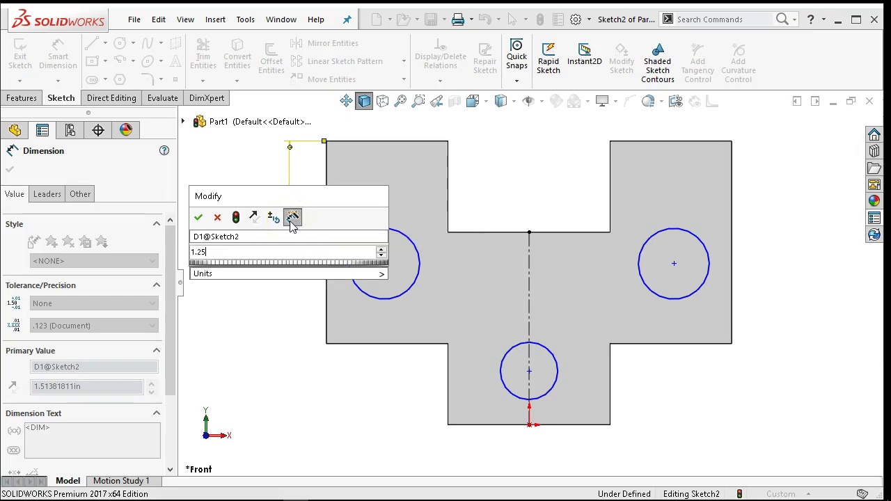
pyautogui.press('Return')
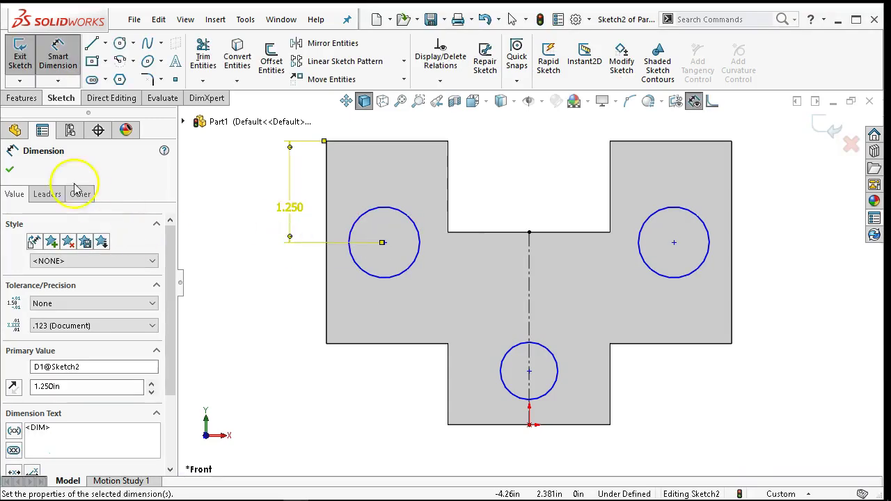
pyautogui.click(10, 169)
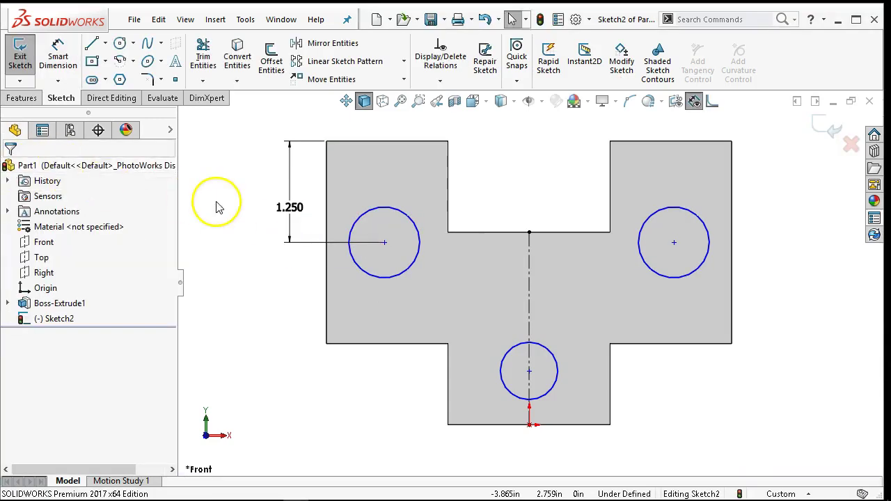
# Step: Check the hole size on the Spacer drawing in Acrobat and dimension the left circle's diameter as 1 in, with its text above the notch's lower edge
pyautogui.click(391, 208)
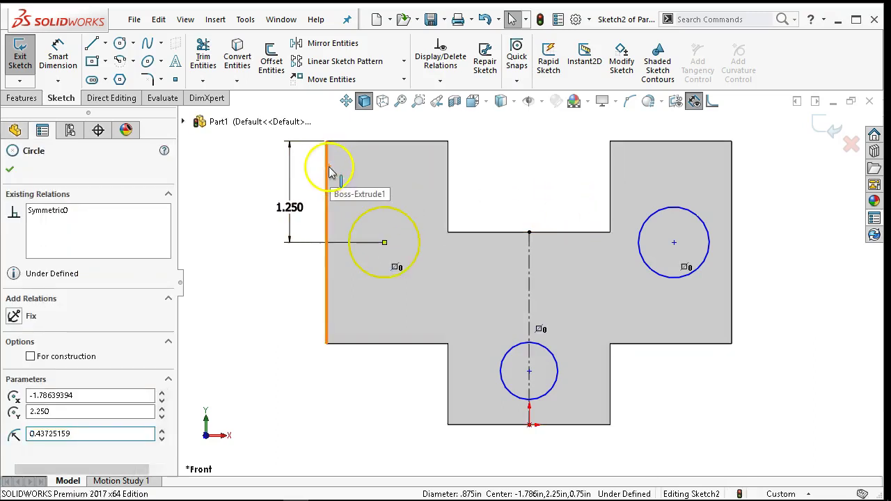
pyautogui.press('Escape')
pyautogui.press('f')
pyautogui.click(57, 55)
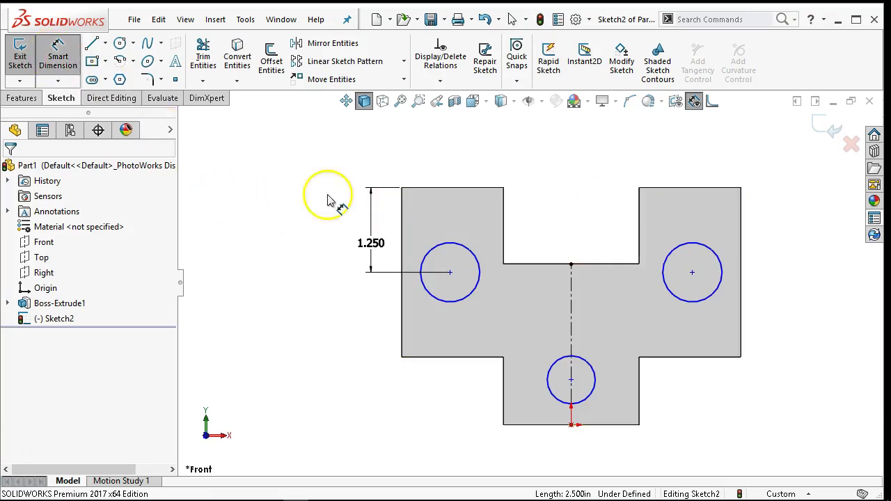
pyautogui.click(435, 250)
pyautogui.click(410, 229)
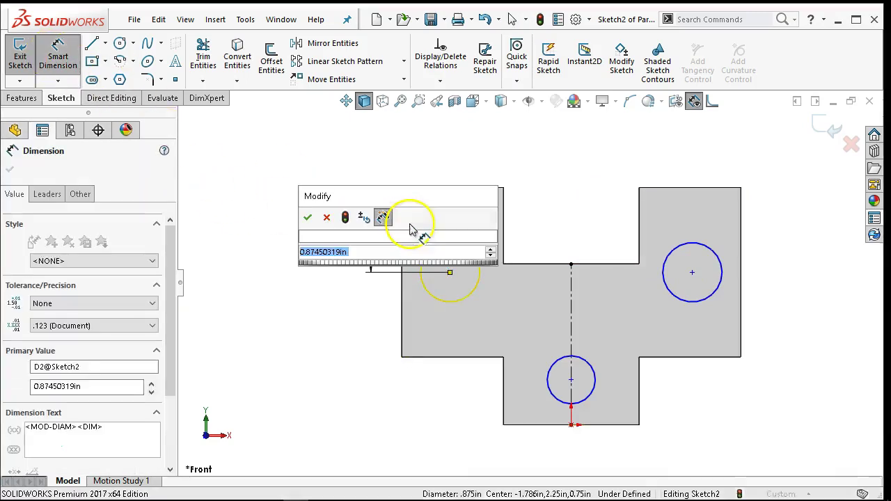
pyautogui.moveTo(285, 483)
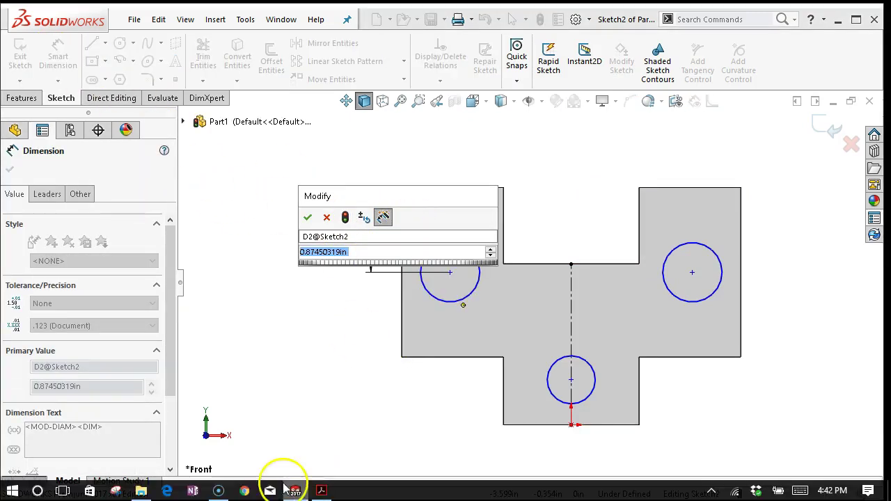
pyautogui.click(321, 491)
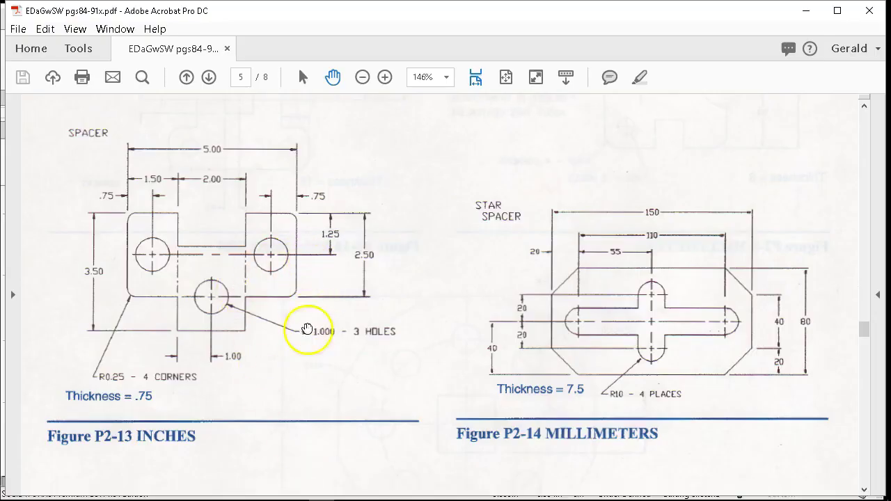
pyautogui.click(806, 12)
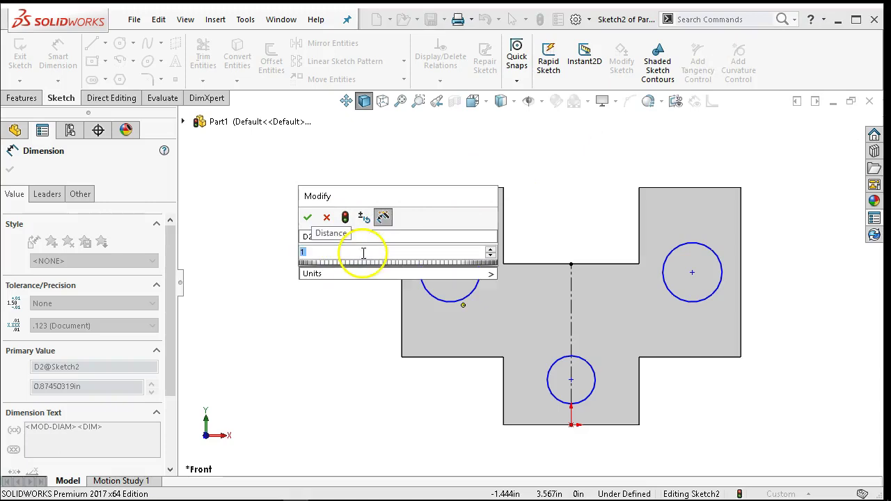
pyautogui.click(307, 217)
pyautogui.rightClick(457, 146)
pyautogui.click(469, 191)
pyautogui.moveTo(432, 226); pyautogui.dragTo(566, 198)
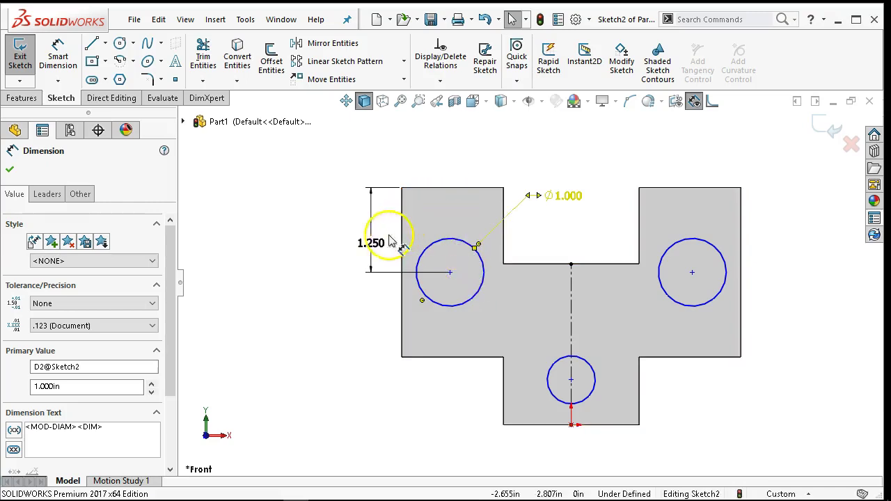
# Step: Review the leader display options of the left circle's 1.25 in vertical dimension
pyautogui.click(371, 226)
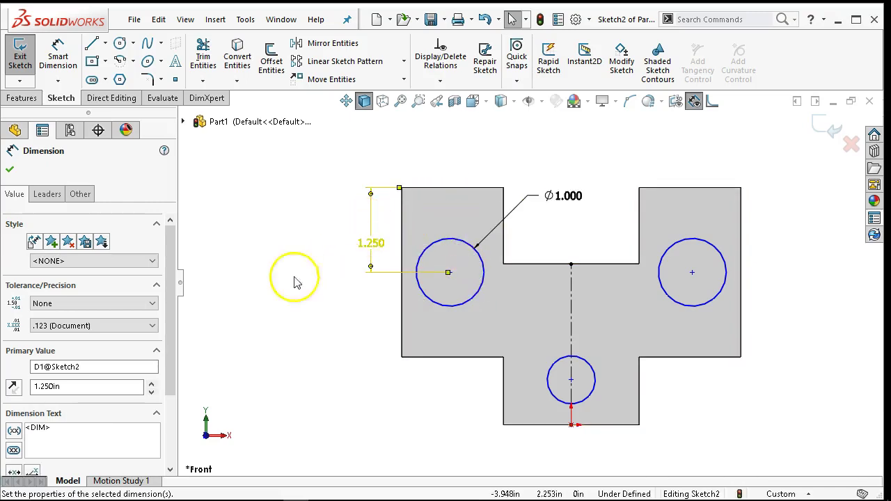
pyautogui.click(55, 199)
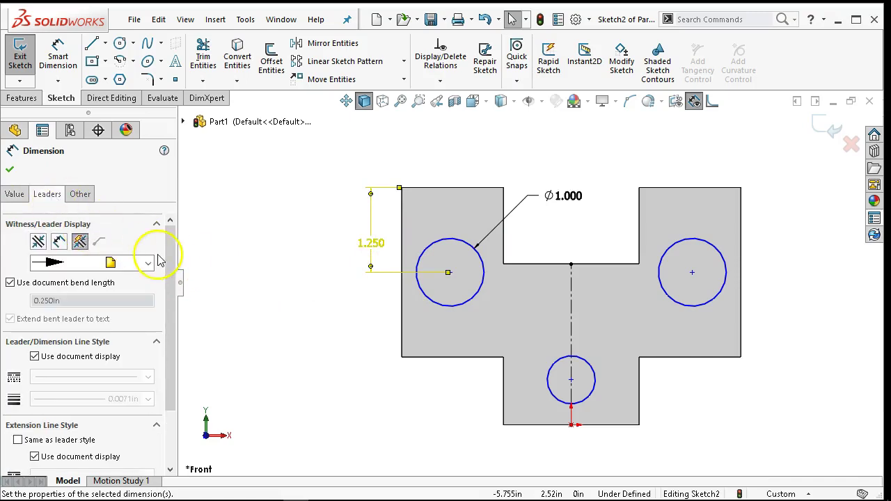
pyautogui.moveTo(172, 266); pyautogui.dragTo(183, 350)
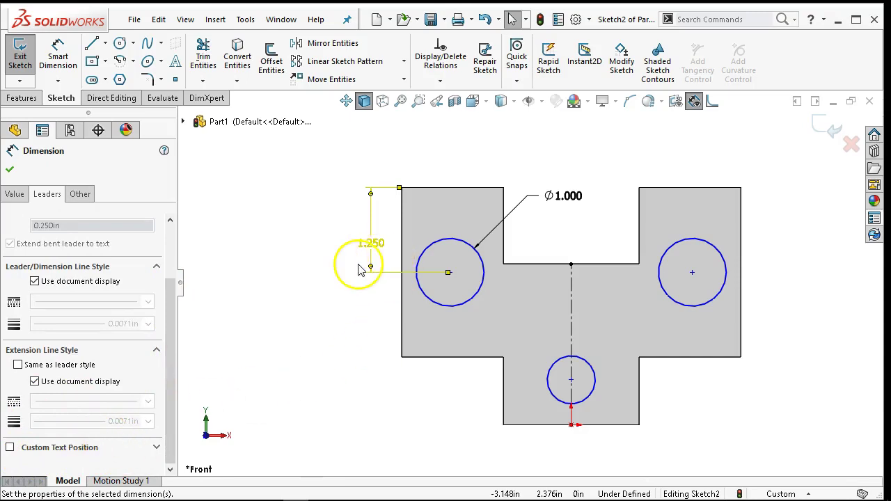
pyautogui.click(10, 171)
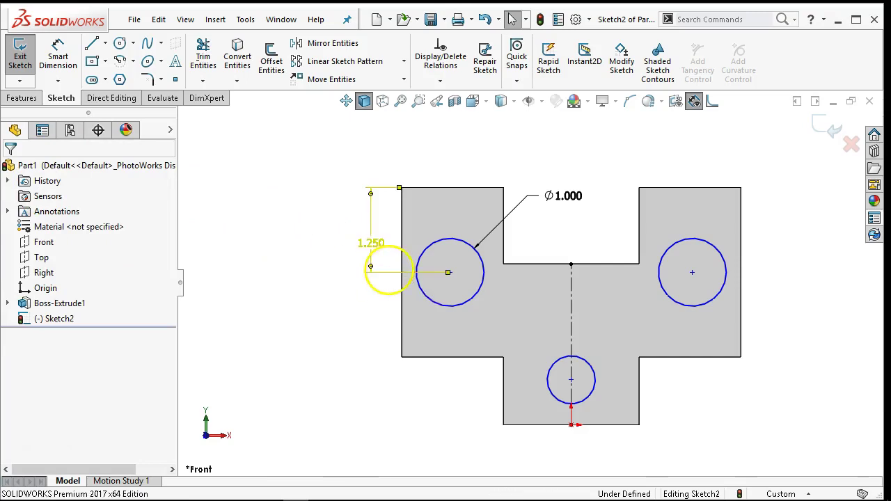
# Step: Delete the left circle's vertical dimension and redimension from the circle itself to the left arm's top edge, accepting 1.25 in
pyautogui.click(386, 270)
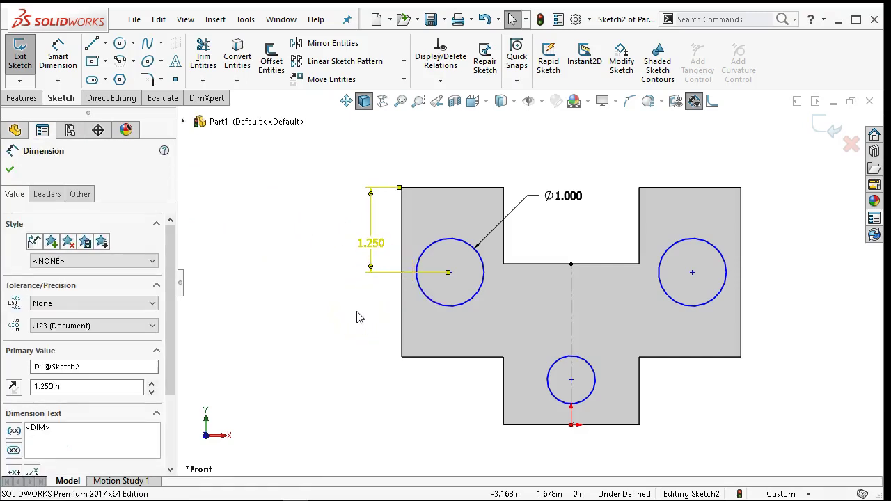
pyautogui.press('Delete')
pyautogui.click(57, 60)
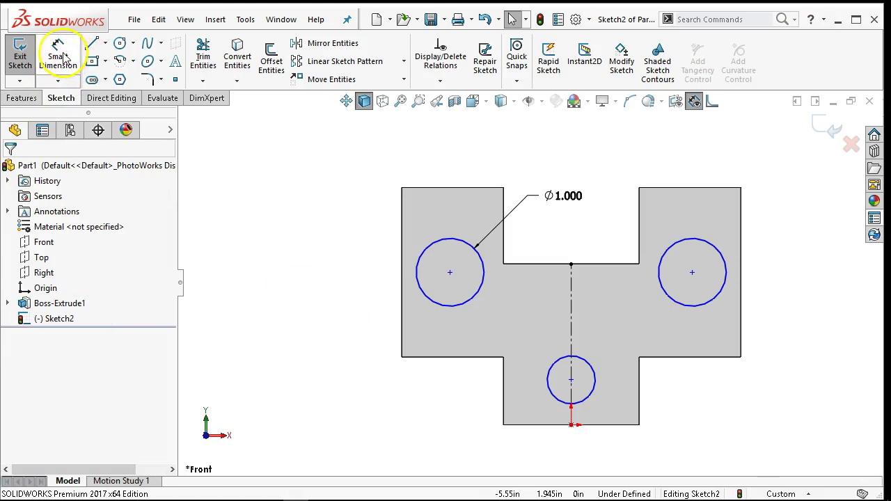
pyautogui.click(451, 241)
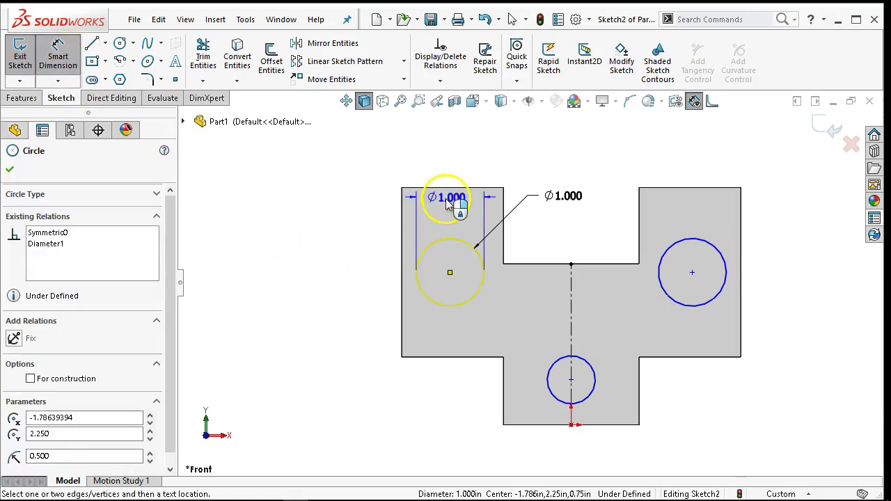
pyautogui.click(448, 189)
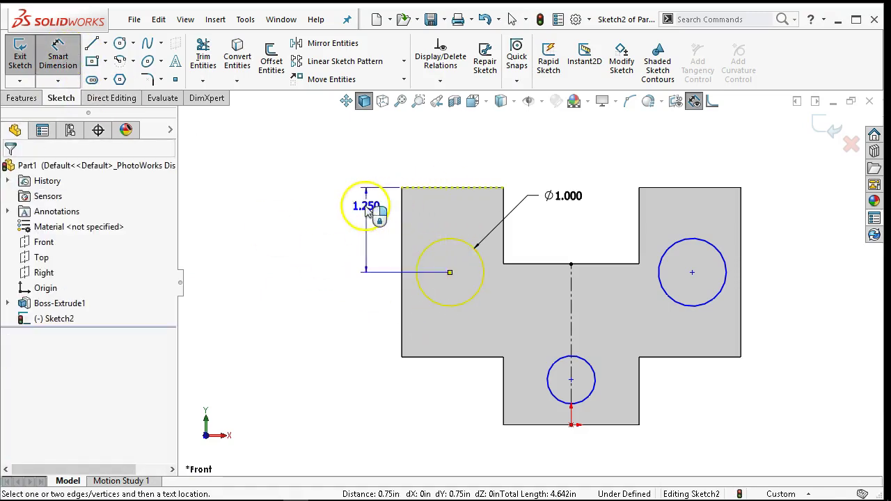
pyautogui.click(364, 216)
pyautogui.click(273, 205)
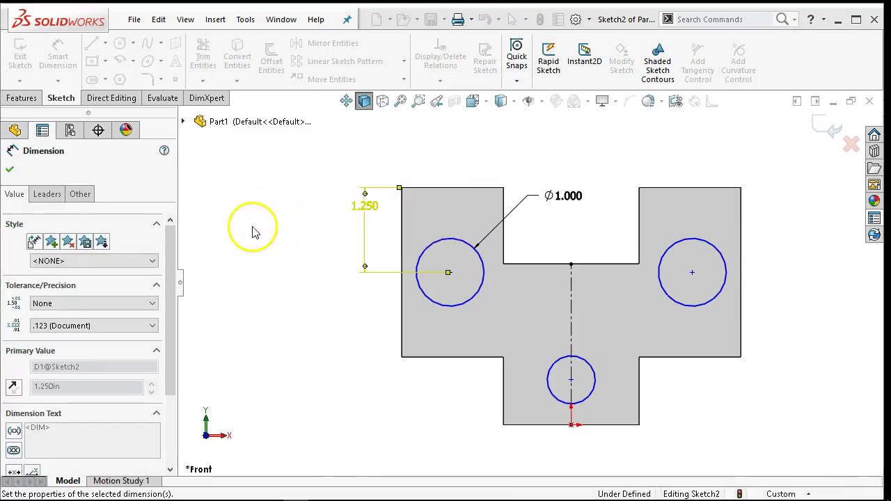
# Step: Set the first arc condition of the left circle's vertical dimension to Min
pyautogui.click(56, 194)
pyautogui.moveTo(170, 275); pyautogui.dragTo(175, 374)
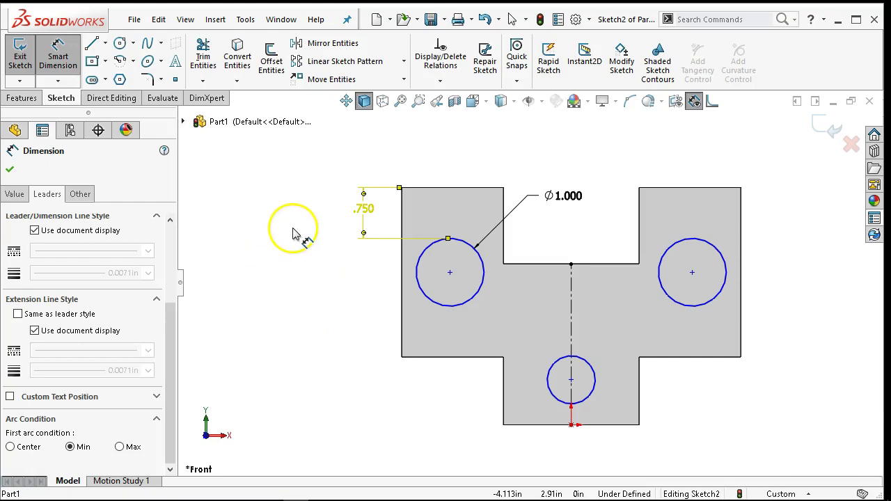
pyautogui.rightClick(295, 234)
pyautogui.click(318, 272)
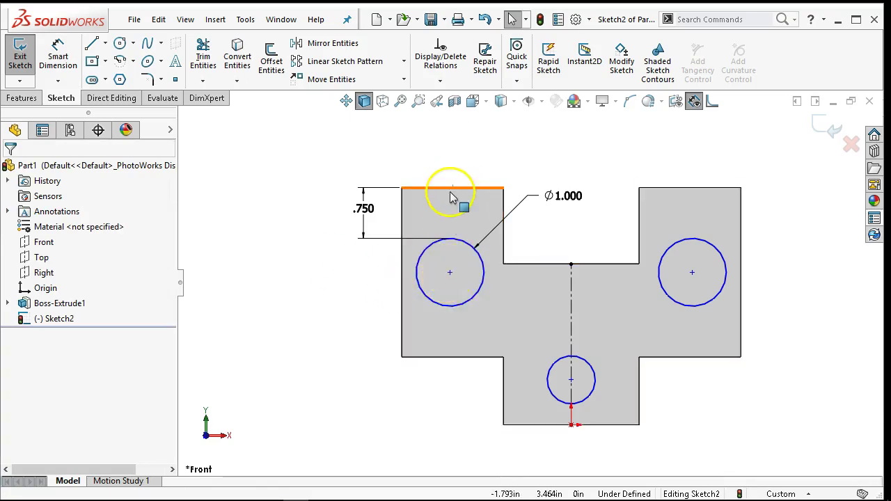
# Step: Dimension the left circle's horizontal distance from the left arm's outer edge as 0.75 in, with the text above the part
pyautogui.click(56, 59)
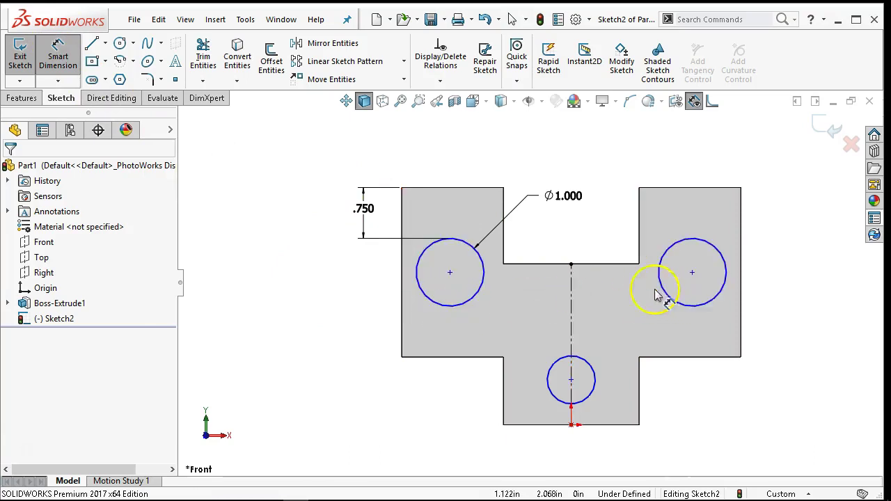
pyautogui.click(426, 300)
pyautogui.click(402, 303)
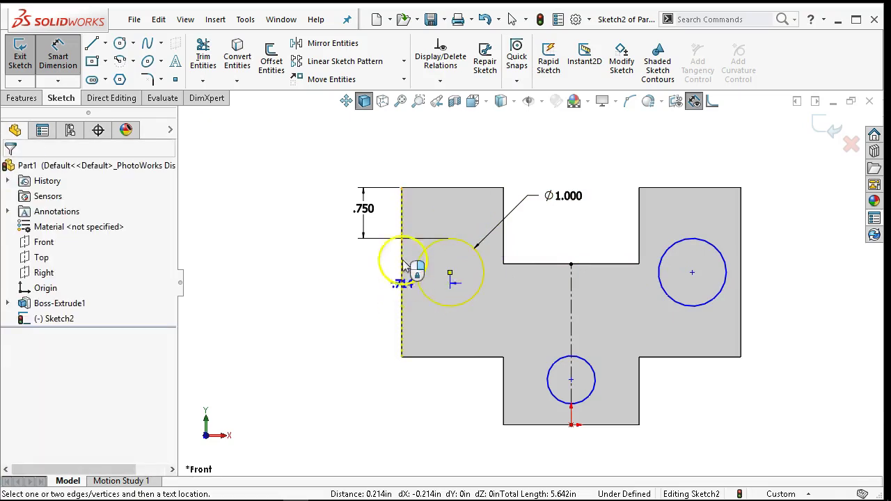
pyautogui.click(428, 149)
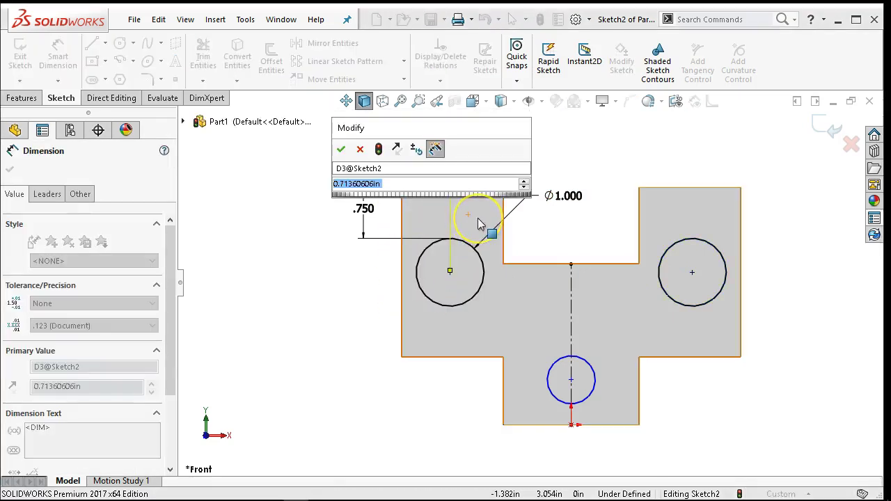
pyautogui.write('.7')
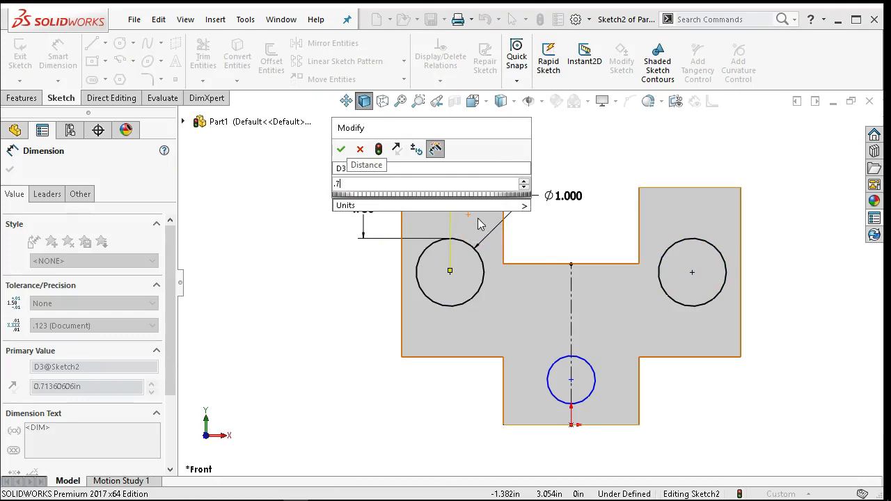
pyautogui.write('5')
pyautogui.press('Return')
pyautogui.rightClick(338, 294)
pyautogui.click(369, 331)
# Step: Add an Equal relation between the left circle and the lower middle circle
pyautogui.click(475, 300)
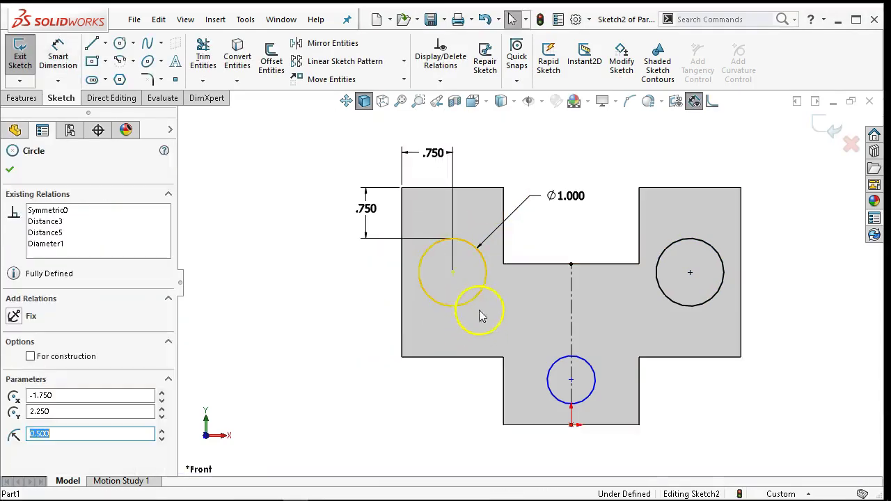
pyautogui.keyDown('ctrl'); pyautogui.click(577, 362); pyautogui.keyUp('ctrl')
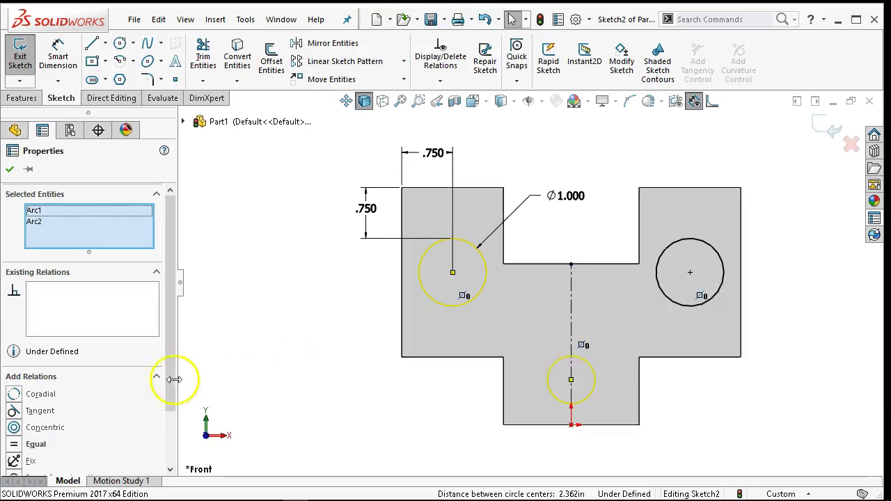
pyautogui.scroll(-3, 58, 414)
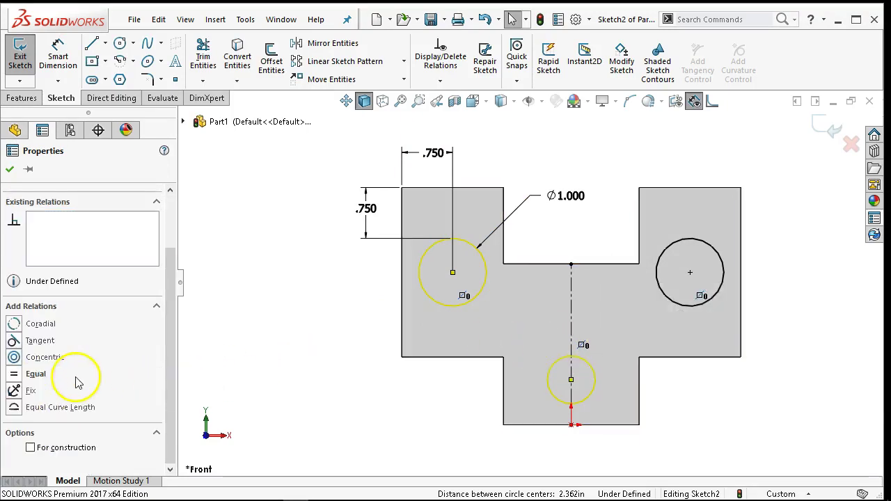
pyautogui.click(34, 374)
pyautogui.click(10, 169)
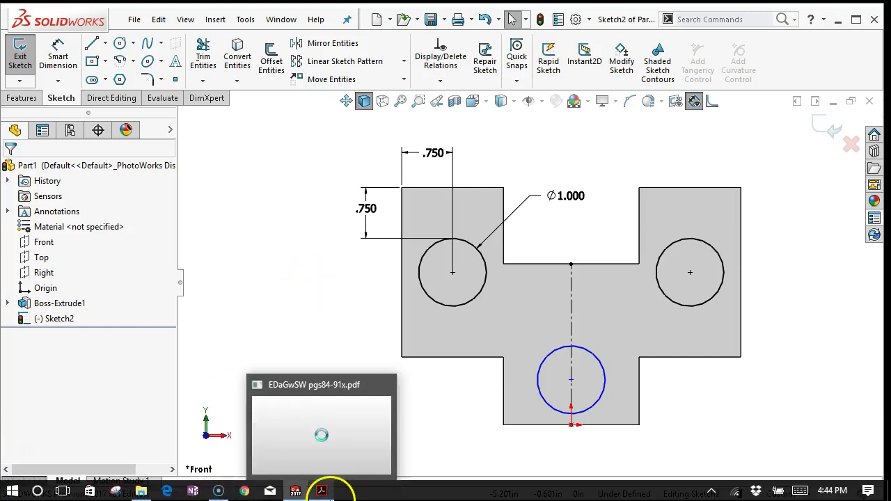
# Step: Check the lower hole's position on the Spacer drawing in Acrobat and make its circle's center coincident with the right arm's lower edge
pyautogui.click(320, 491)
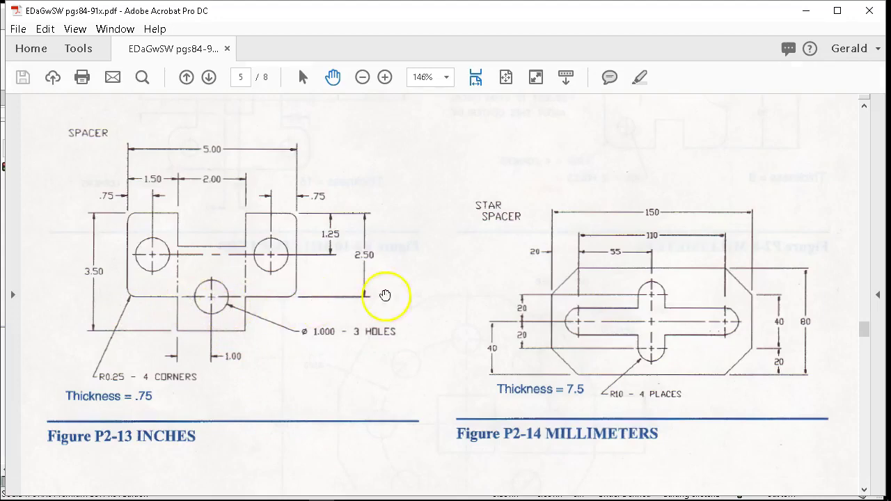
pyautogui.click(808, 10)
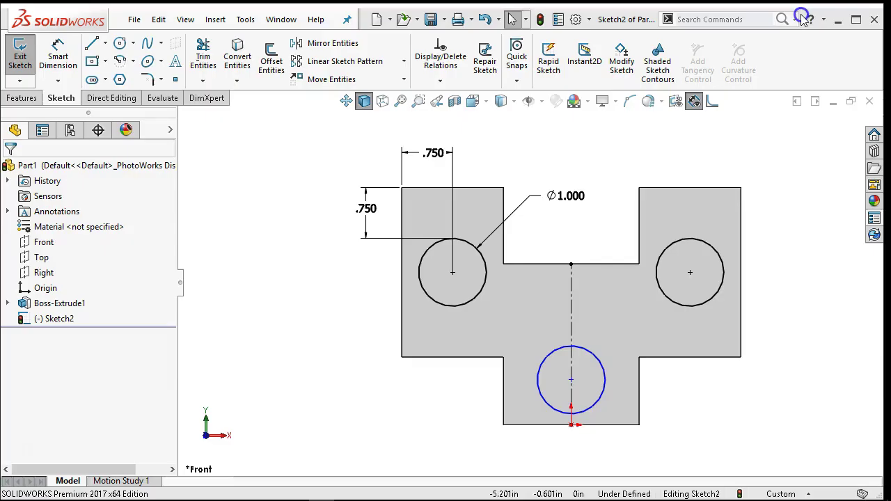
pyautogui.click(571, 379)
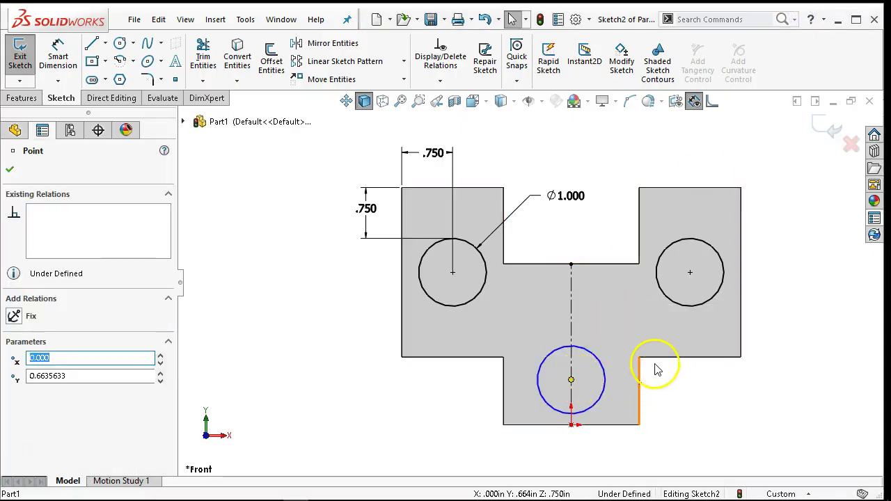
pyautogui.keyDown('ctrl'); pyautogui.click(657, 363); pyautogui.keyUp('ctrl')
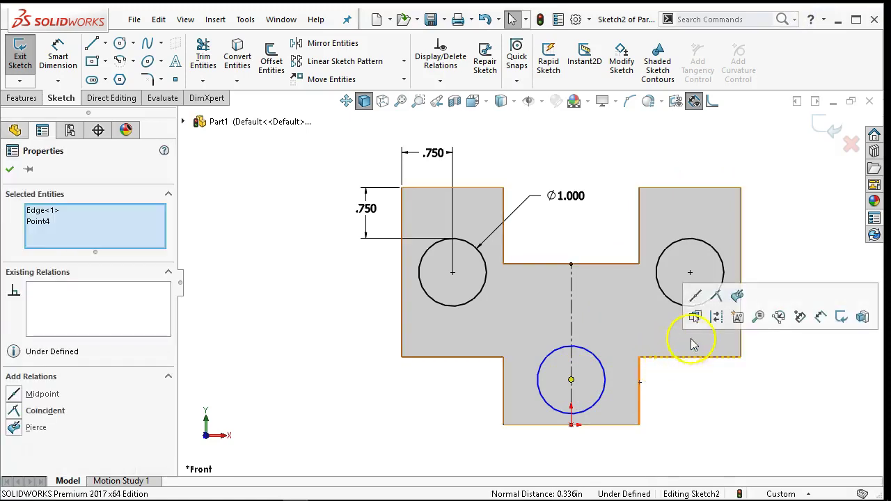
pyautogui.click(717, 297)
pyautogui.click(773, 388)
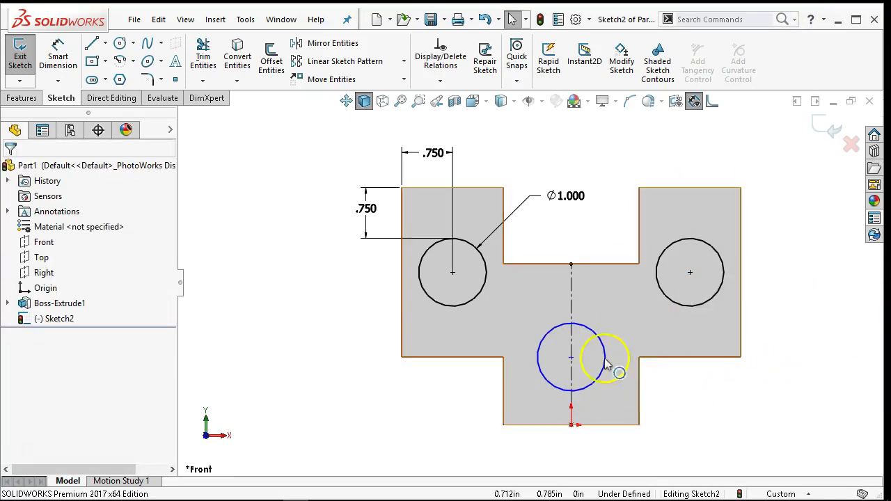
# Step: Test the lower circle's remaining sideways freedom and attach its center to the vertical centerline
pyautogui.click(603, 353)
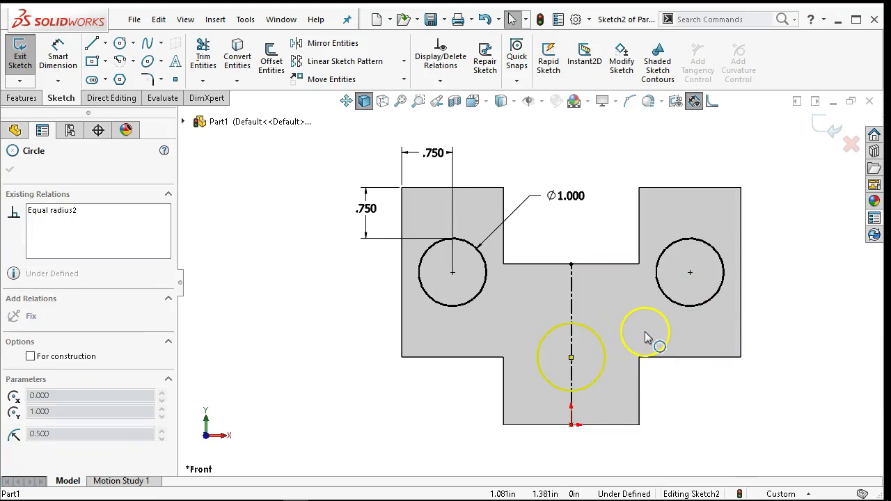
pyautogui.click(651, 395)
pyautogui.moveTo(571, 360); pyautogui.dragTo(560, 390)
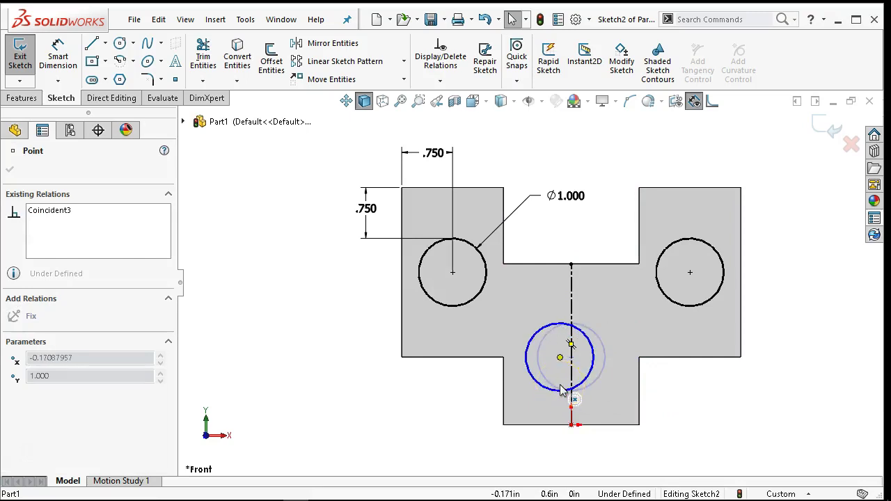
pyautogui.moveTo(563, 390); pyautogui.dragTo(574, 372)
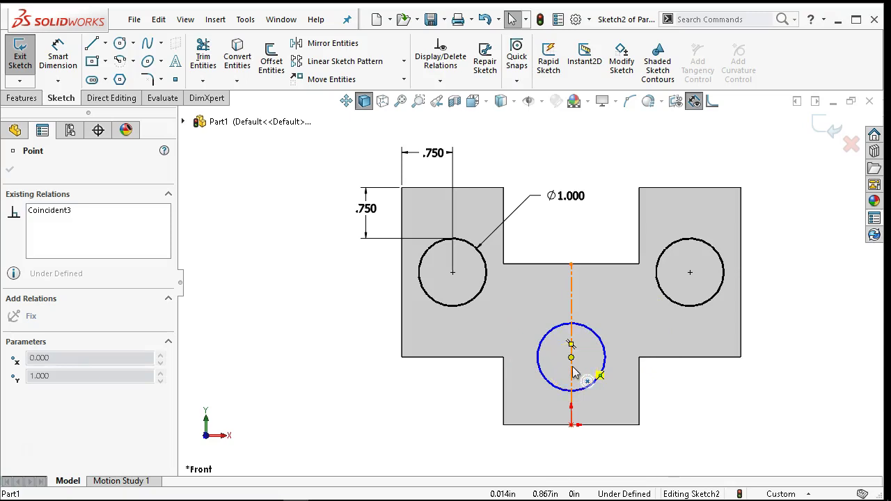
pyautogui.moveTo(574, 373); pyautogui.dragTo(571, 358)
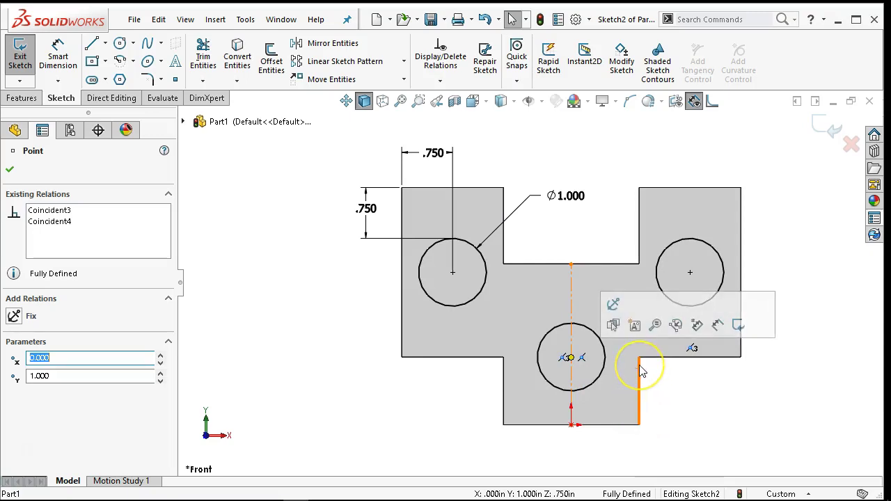
pyautogui.click(687, 393)
pyautogui.click(589, 264)
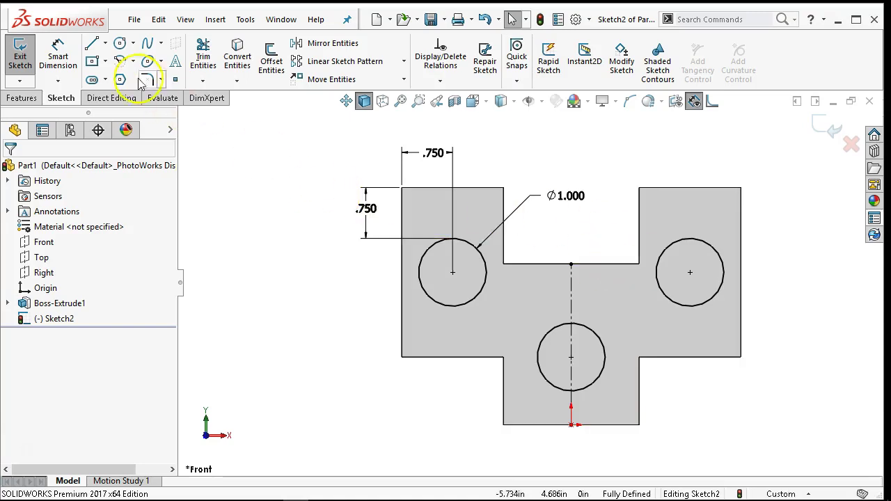
# Step: Draw a horizontal centerline joining the centers of the left and right circles
pyautogui.click(105, 43)
pyautogui.click(114, 79)
pyautogui.click(453, 272)
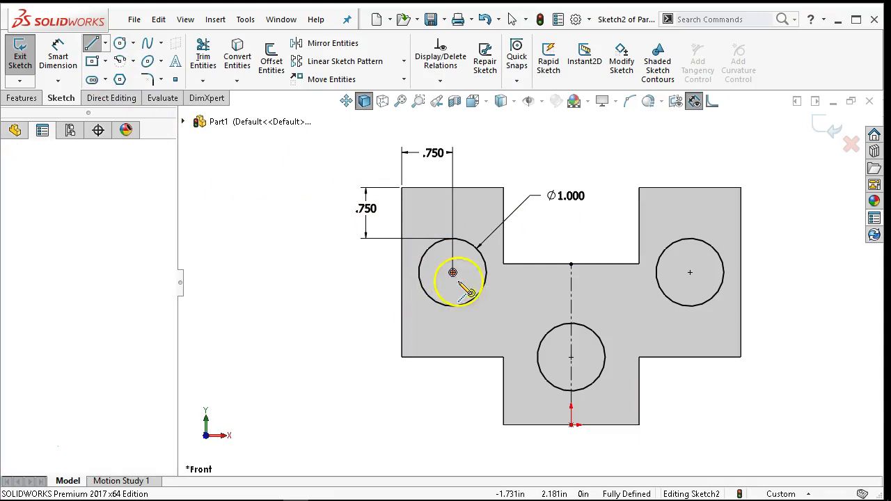
pyautogui.click(690, 272)
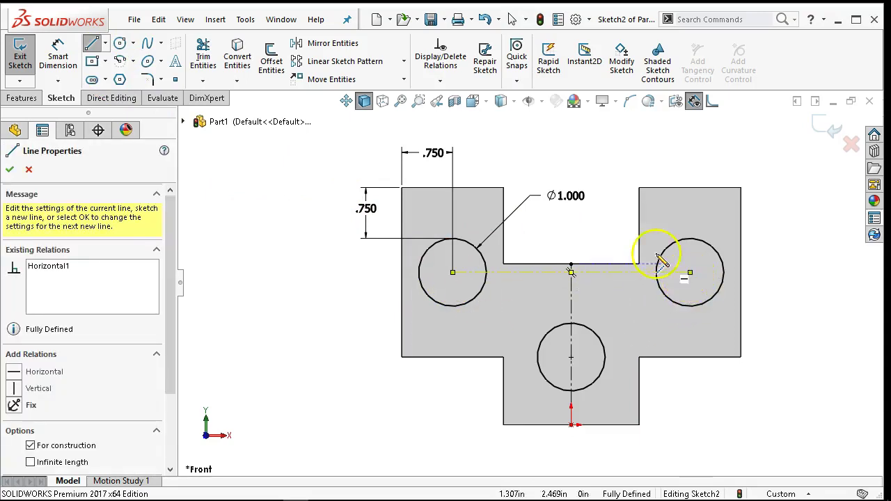
pyautogui.rightClick(628, 123)
pyautogui.click(633, 124)
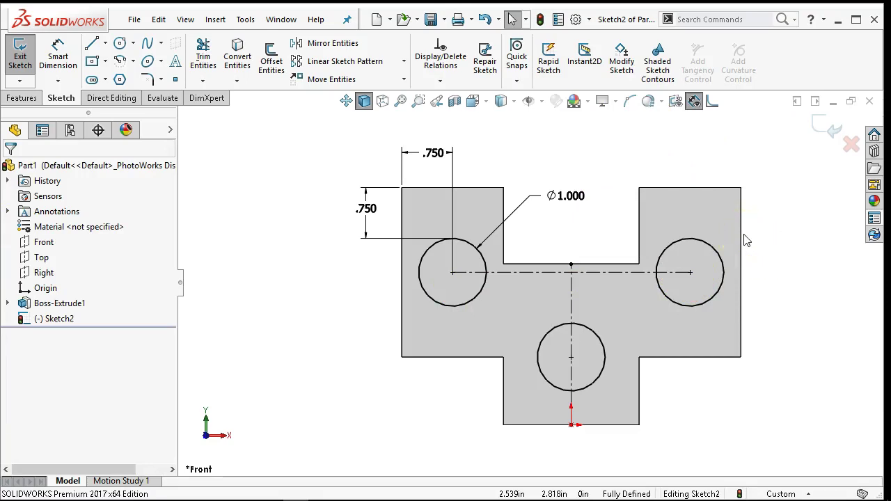
# Step: Create an Extruded Cut of the three circles through the full thickness of the part
pyautogui.click(22, 99)
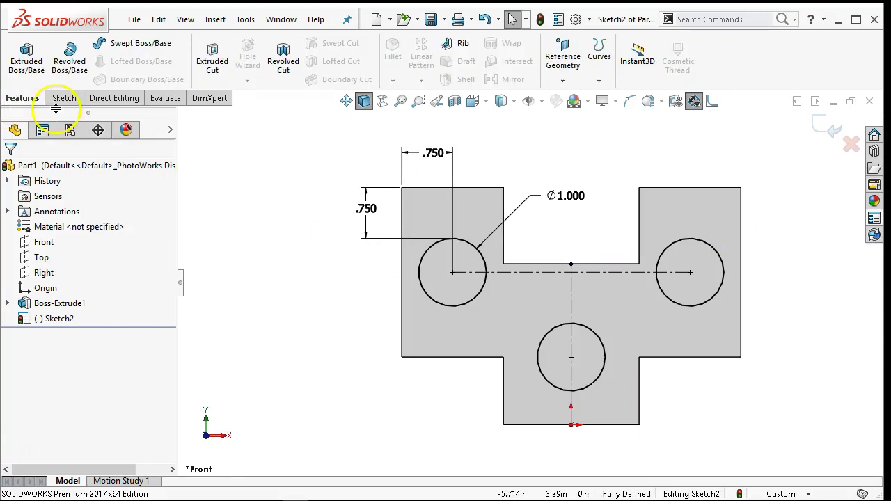
pyautogui.click(213, 58)
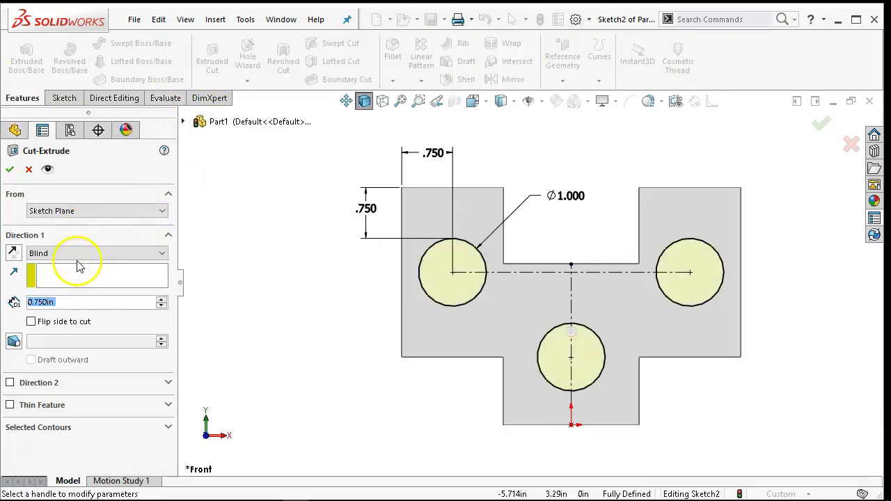
pyautogui.click(78, 254)
pyautogui.click(57, 267)
pyautogui.click(12, 172)
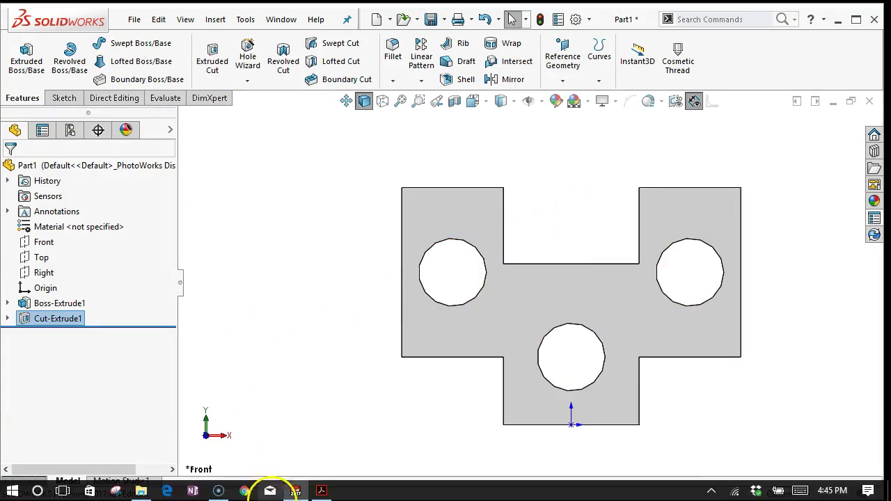
# Step: Check the corner radius on the Spacer drawing in Acrobat and review the dimensions and centerlines of the hole cut's sketch
pyautogui.click(321, 491)
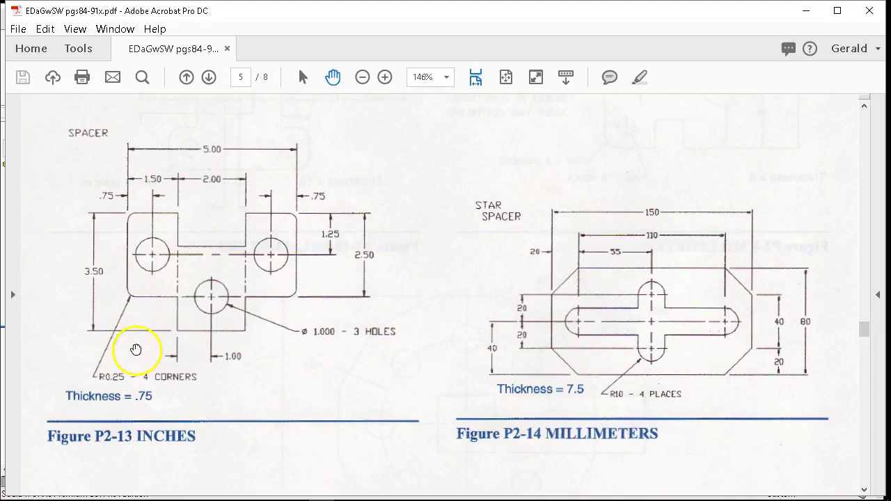
pyautogui.click(805, 11)
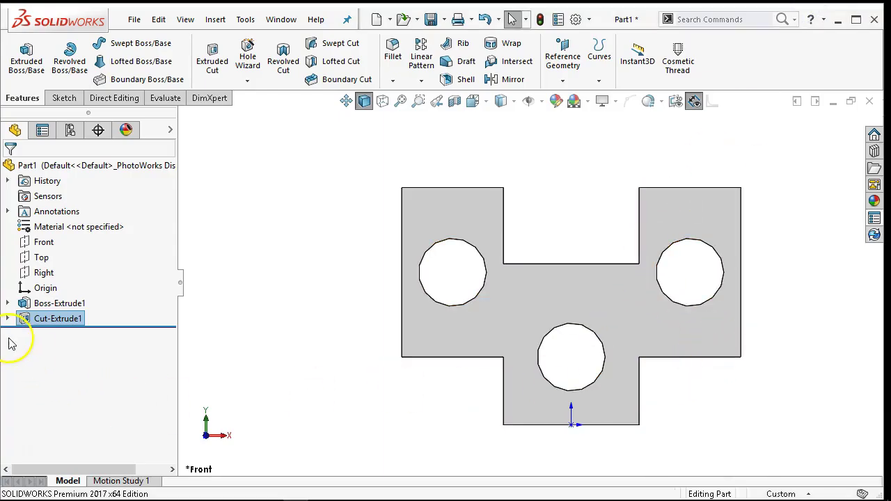
pyautogui.click(7, 319)
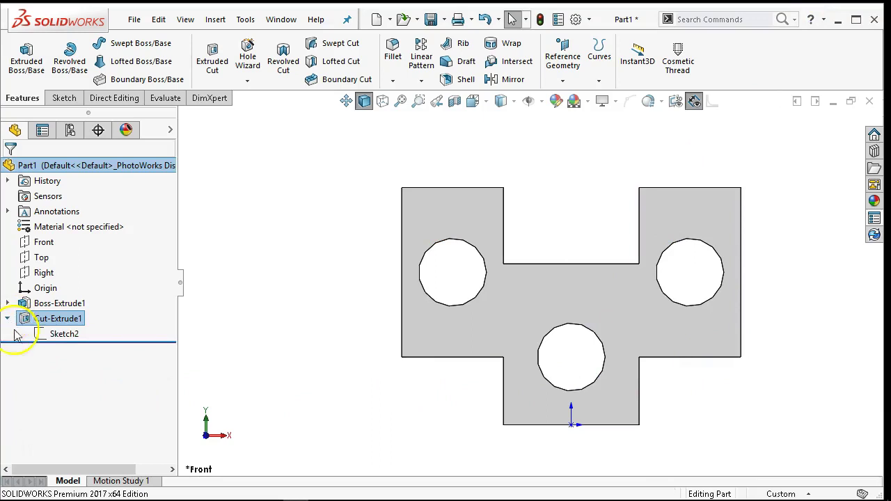
pyautogui.click(52, 337)
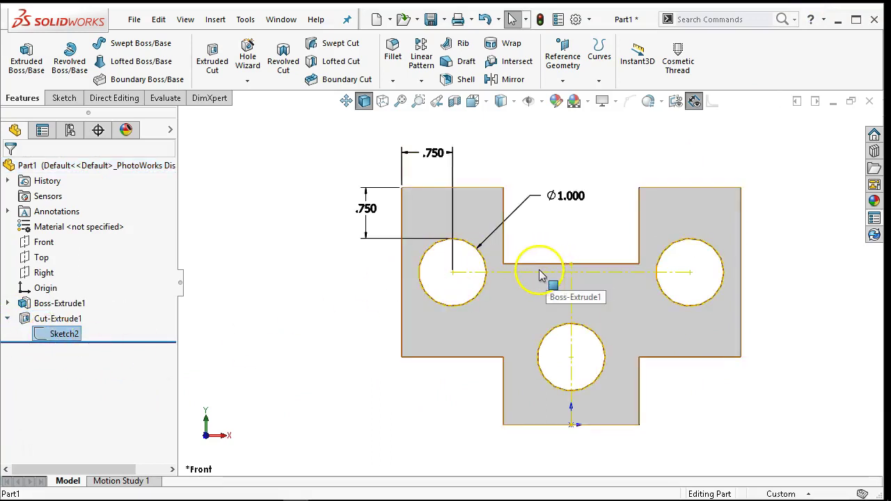
pyautogui.click(349, 289)
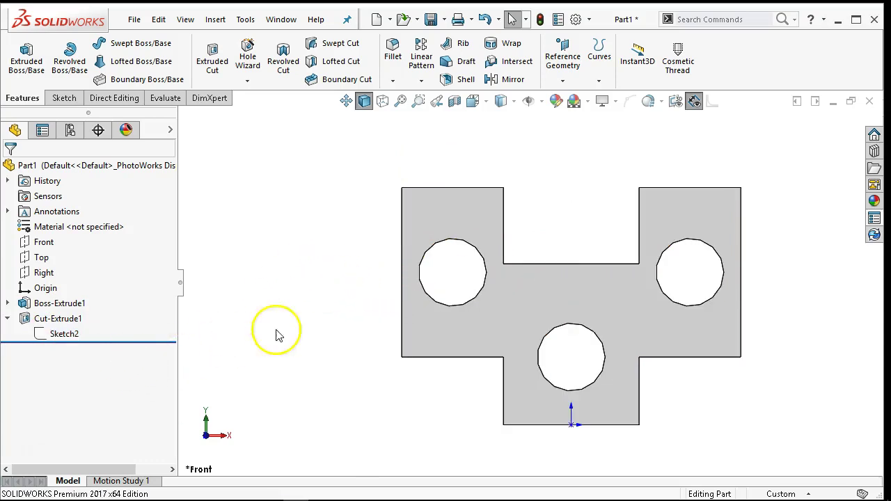
# Step: Fillet the four outer corner edges of the left and right arms with a 0.25 in radius
pyautogui.moveTo(302, 313); pyautogui.dragTo(421, 327, button='middle')
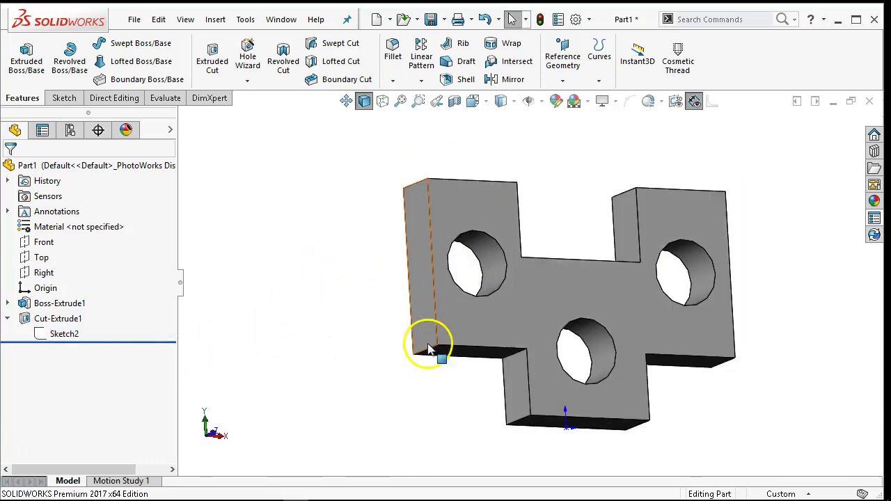
pyautogui.click(424, 343)
pyautogui.keyDown('ctrl'); pyautogui.click(415, 189); pyautogui.keyUp('ctrl')
pyautogui.moveTo(582, 202); pyautogui.dragTo(687, 234, button='middle')
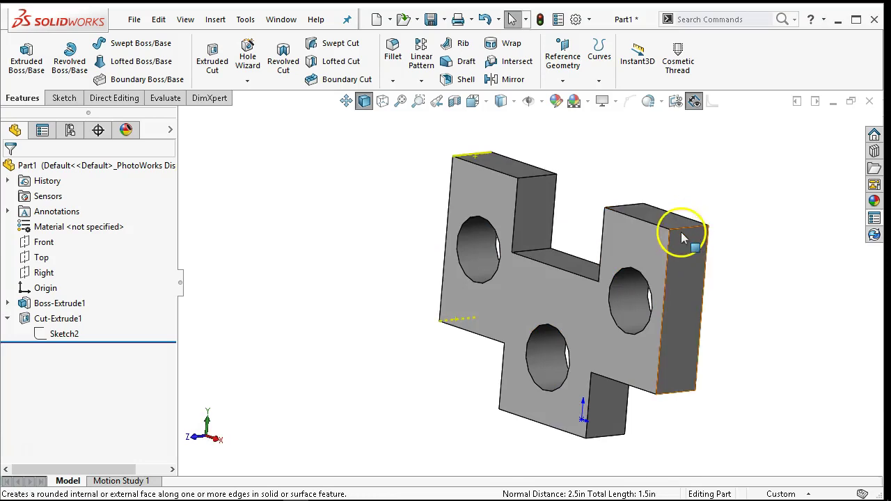
pyautogui.keyDown('ctrl'); pyautogui.click(682, 229); pyautogui.keyUp('ctrl')
pyautogui.keyDown('ctrl'); pyautogui.click(675, 396); pyautogui.keyUp('ctrl')
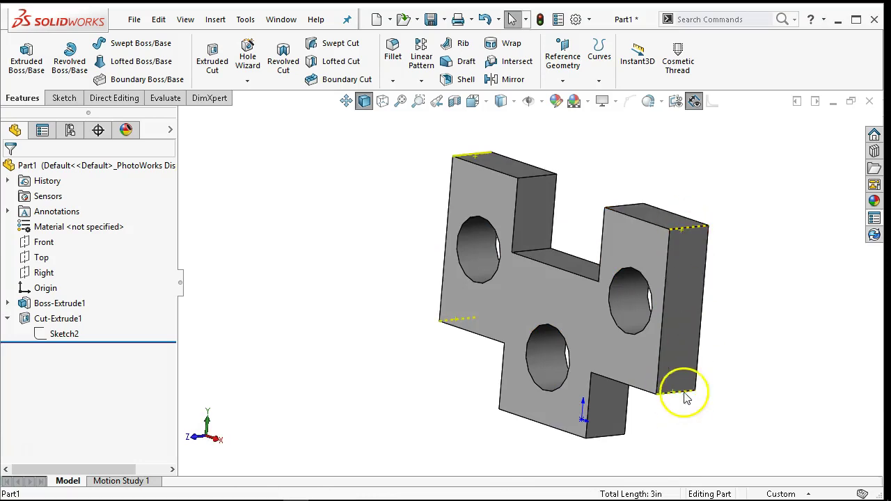
pyautogui.click(792, 352)
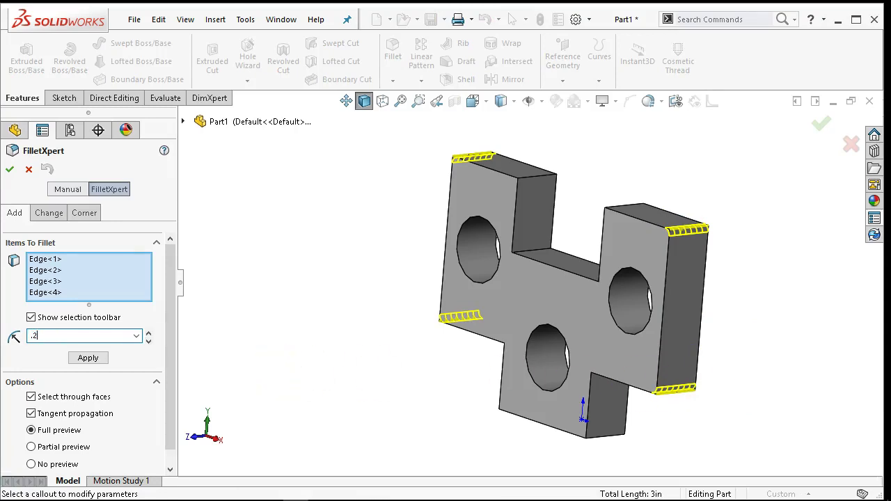
pyautogui.press('Return')
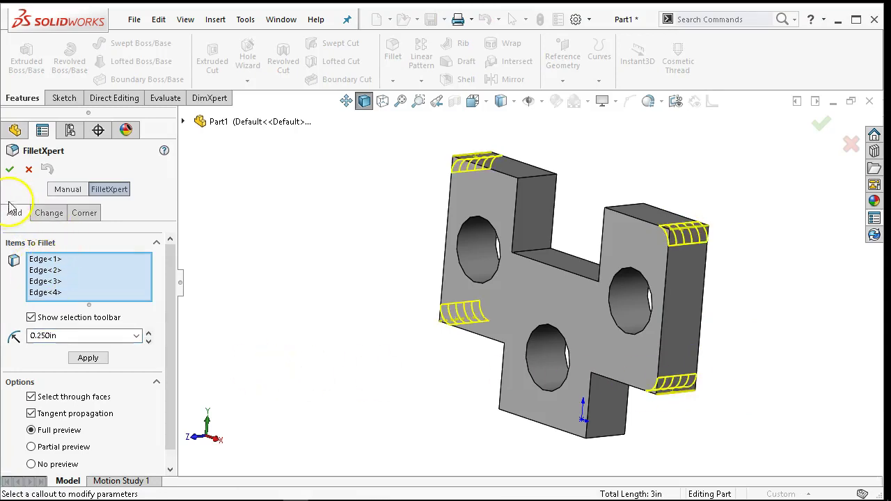
pyautogui.click(10, 170)
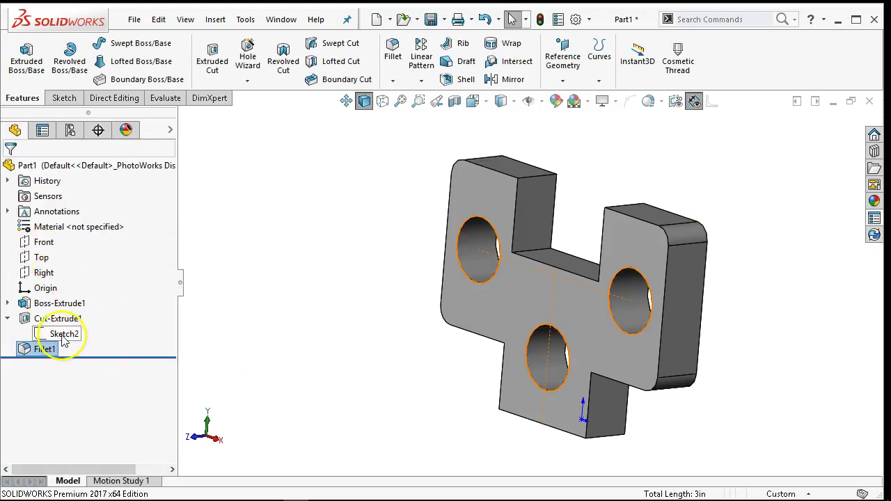
# Step: Review the sketches of the hole cut and the base extrusion, and inspect the properties of the upper notch's depth dimension
pyautogui.click(39, 336)
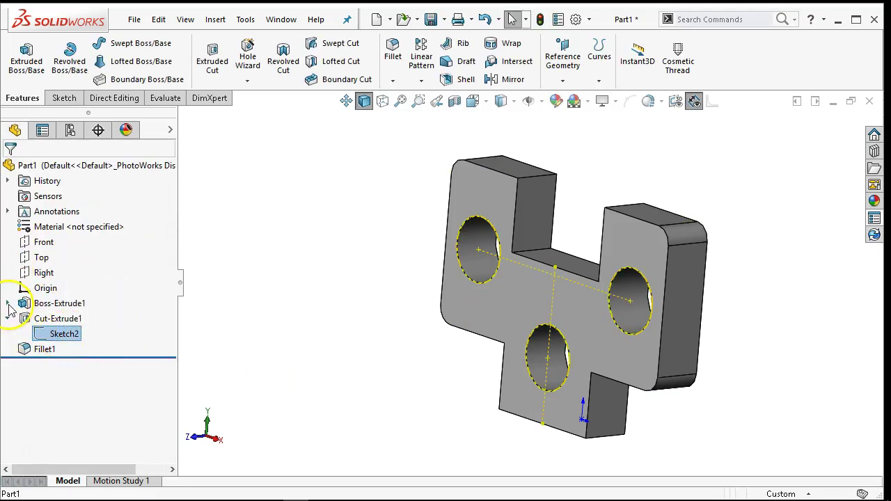
pyautogui.click(8, 304)
pyautogui.click(62, 318)
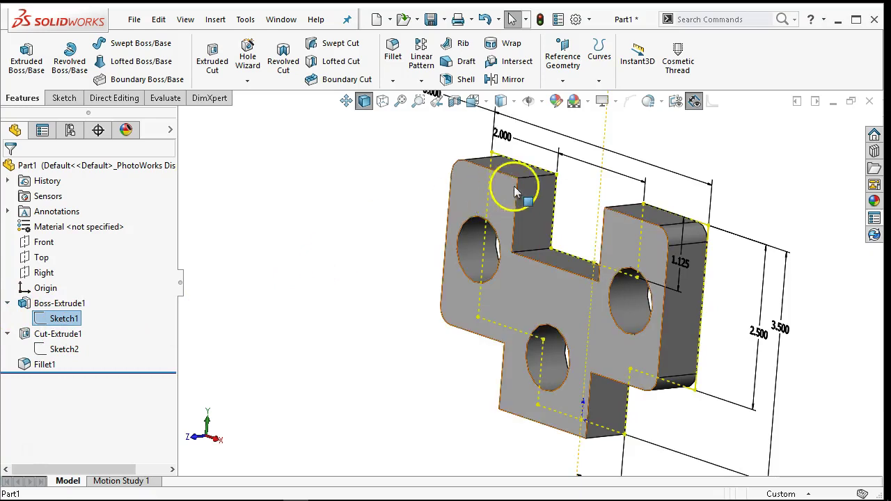
pyautogui.moveTo(513, 185); pyautogui.dragTo(567, 144, button='middle')
pyautogui.click(608, 232)
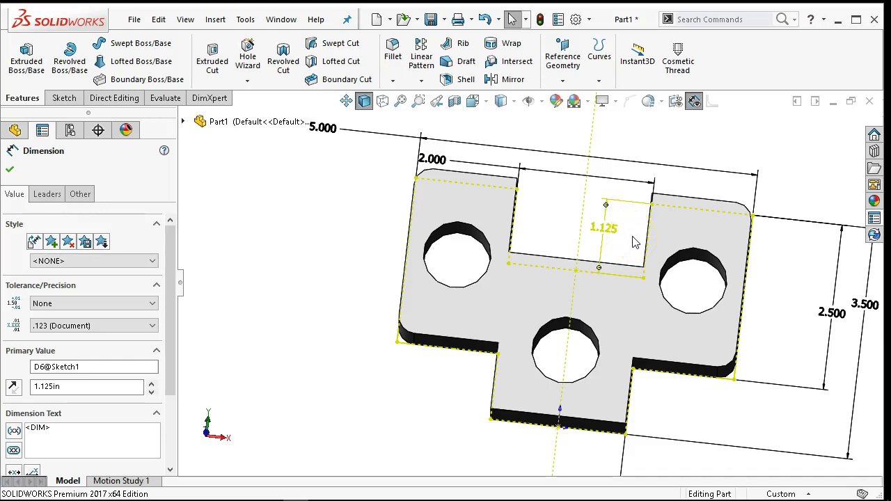
pyautogui.click(622, 235)
pyautogui.moveTo(171, 279); pyautogui.dragTo(183, 243)
pyautogui.click(10, 169)
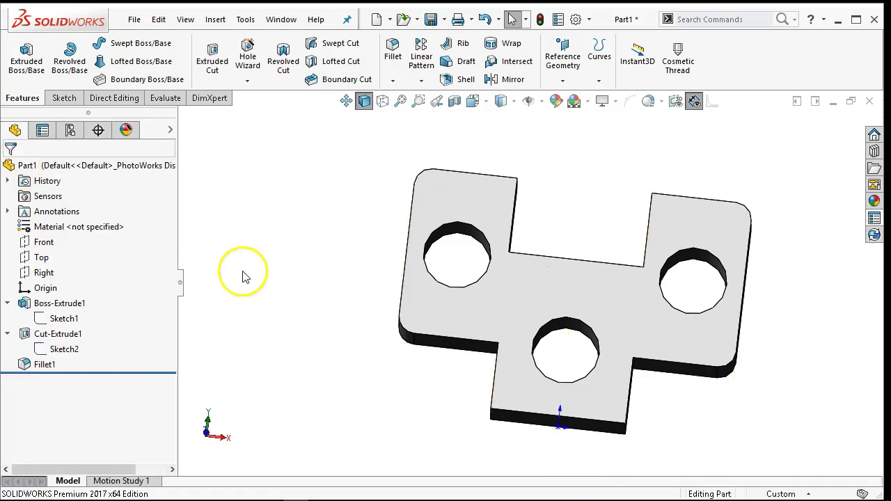
# Step: Display the upper notch's depth dimension in the base sketch as an inspection dimension, and check its drawing-related options
pyautogui.click(64, 318)
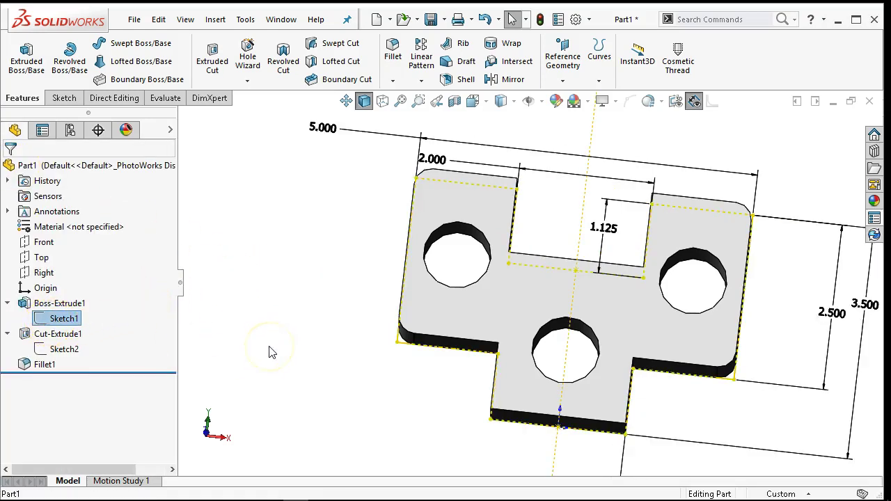
pyautogui.click(604, 228)
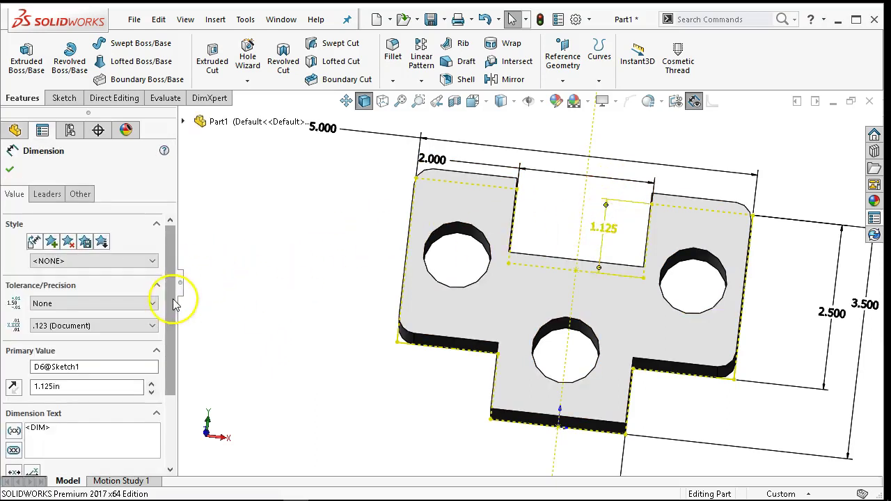
pyautogui.moveTo(172, 295); pyautogui.dragTo(174, 408)
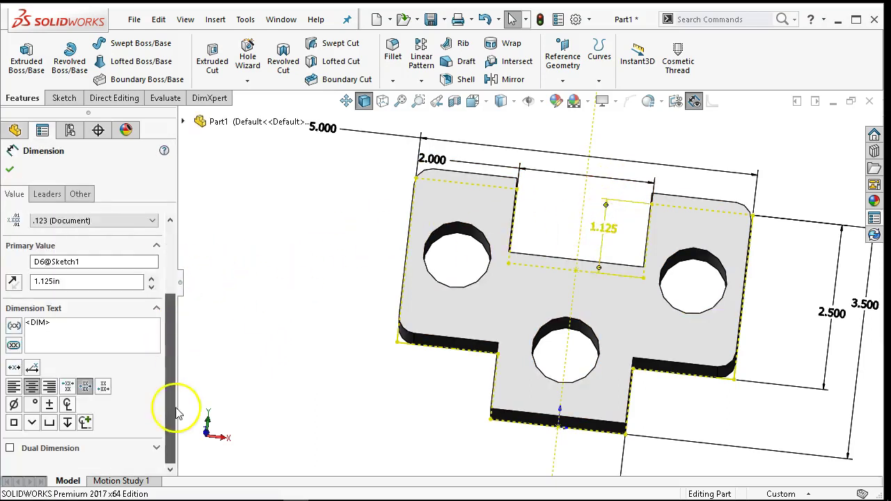
pyautogui.click(13, 346)
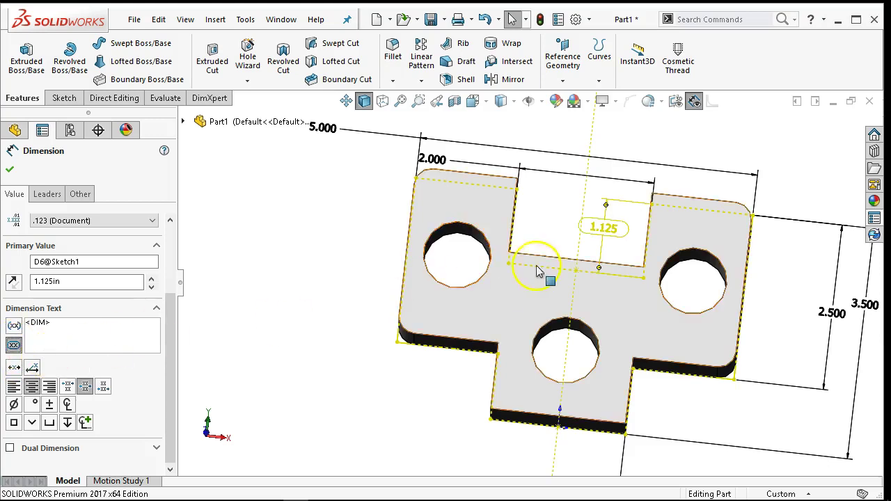
pyautogui.rightClick(604, 234)
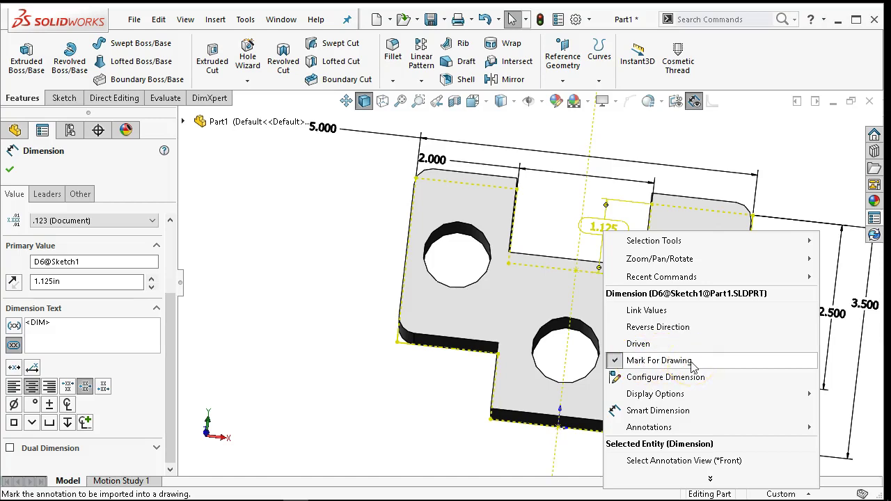
pyautogui.click(10, 169)
pyautogui.click(9, 170)
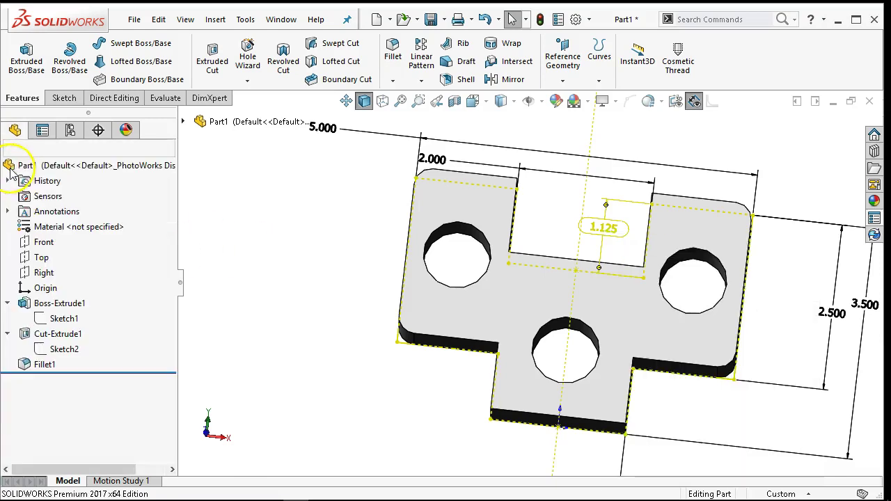
pyautogui.click(292, 259)
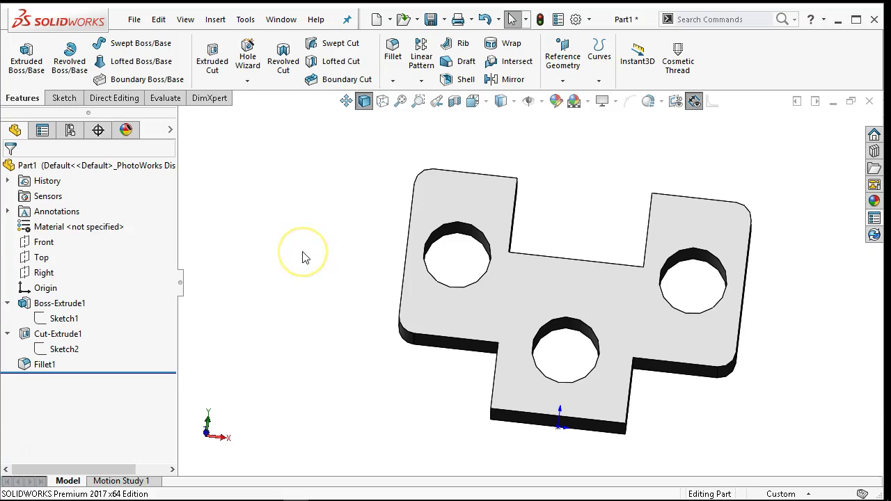
# Step: Start saving the part and browse to the Ch2 folder inside MCC GTC266
pyautogui.click(290, 251)
pyautogui.moveTo(295, 239); pyautogui.dragTo(293, 171, button='middle')
pyautogui.click(432, 19)
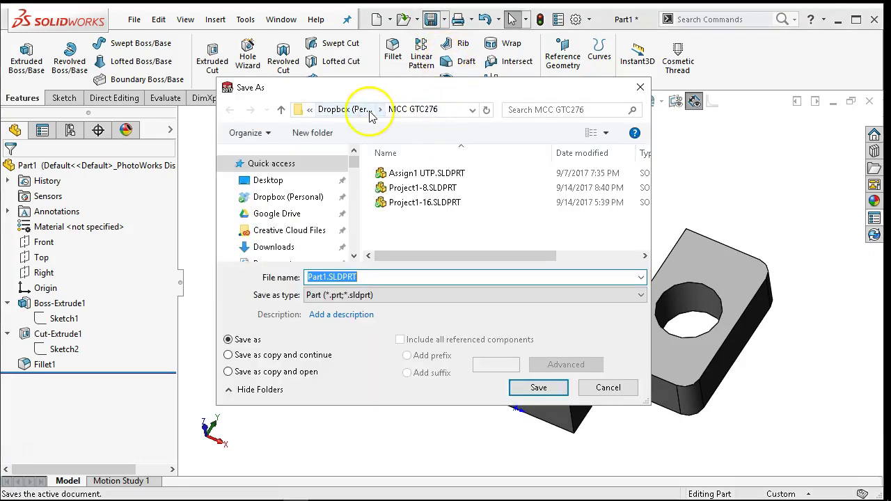
pyautogui.click(372, 115)
pyautogui.scroll(-2, 439, 202)
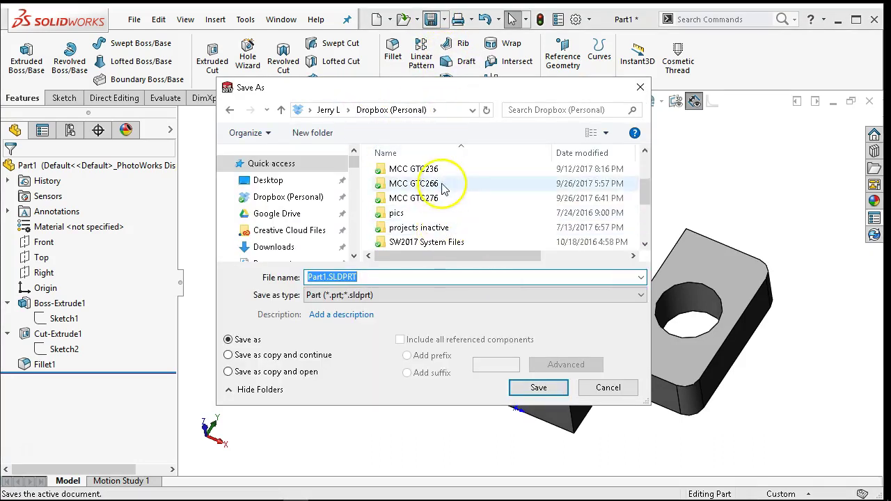
pyautogui.doubleClick(442, 188)
pyautogui.doubleClick(411, 172)
pyautogui.scroll(-2, 449, 222)
# Step: Save the part as JL P2-13.SLDPRT, basing the name on the existing JL P2-12 file, and close it
pyautogui.click(437, 244)
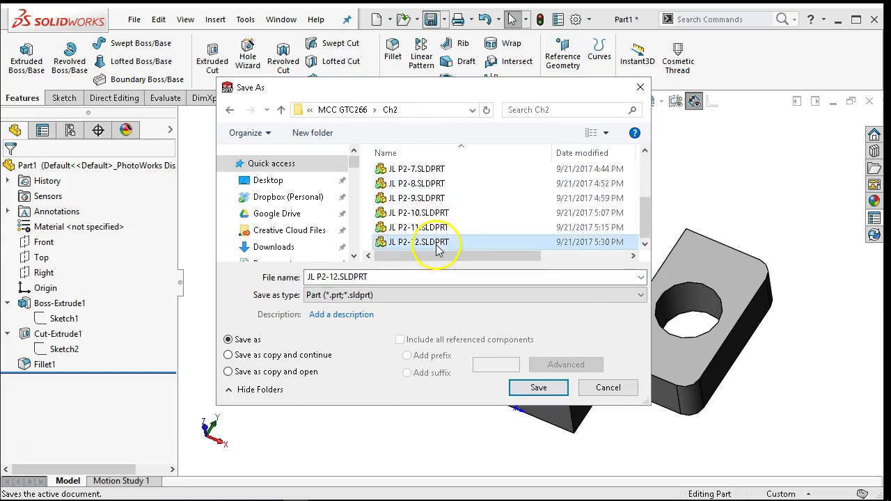
pyautogui.doubleClick(332, 277)
pyautogui.click(339, 276)
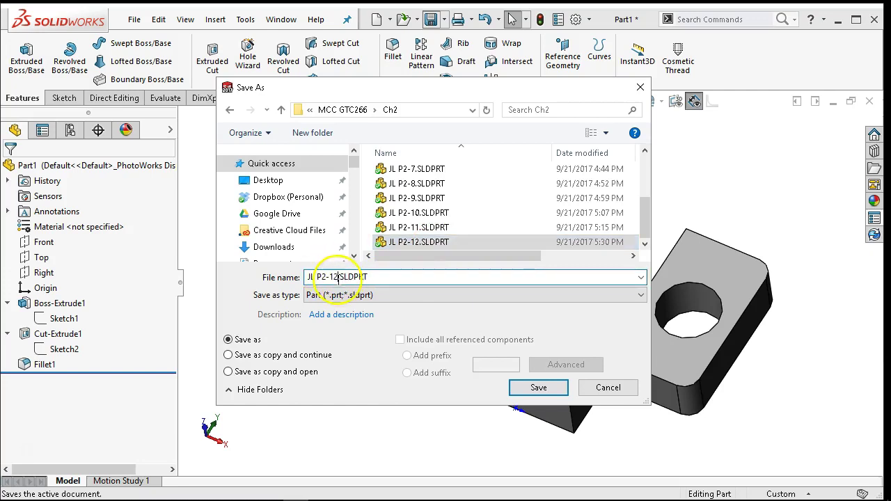
pyautogui.press('BackSpace')
pyautogui.write('3')
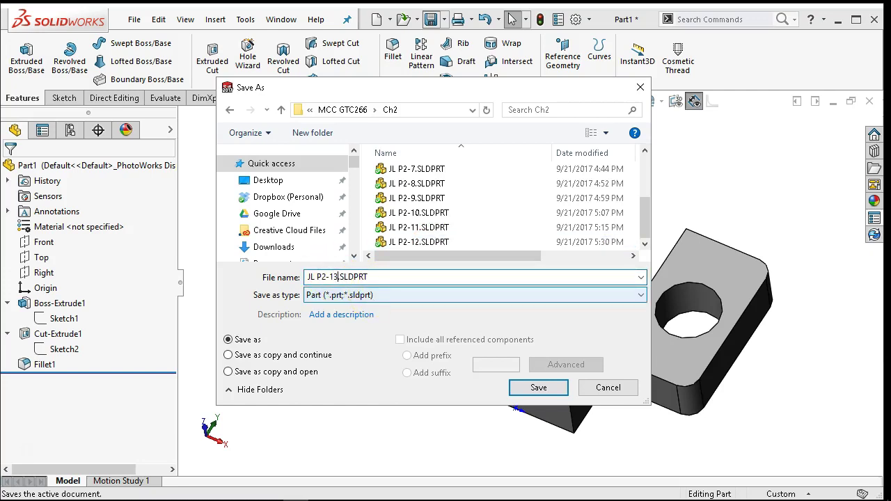
pyautogui.press('Return')
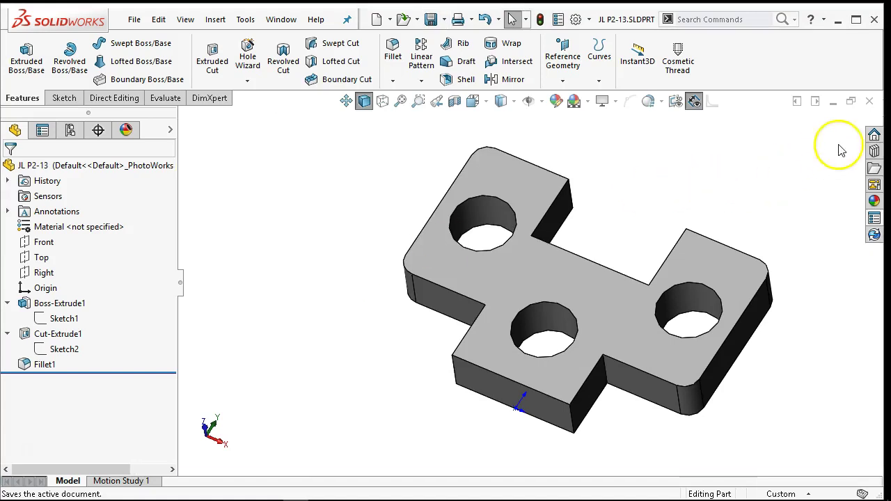
pyautogui.click(870, 101)
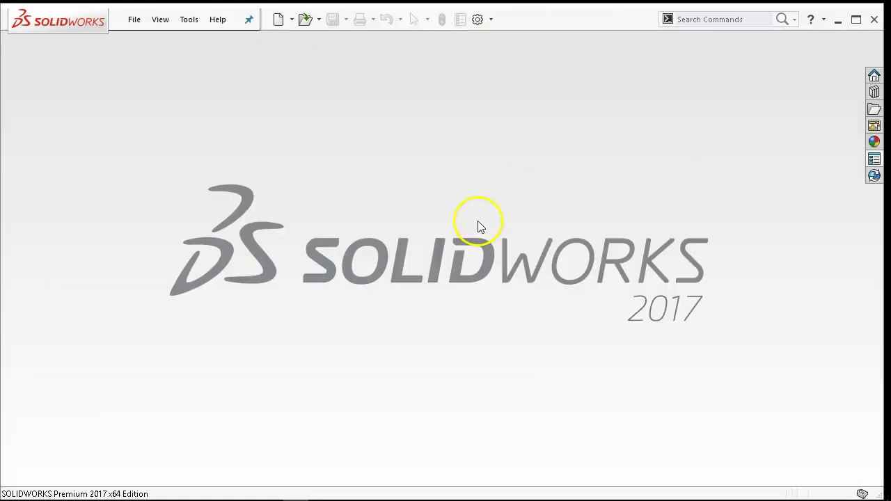
# Step: Study the Star Spacer drawing, Figure P2-14, and its dimensions in Acrobat, and return to SOLIDWORKS
pyautogui.click(320, 491)
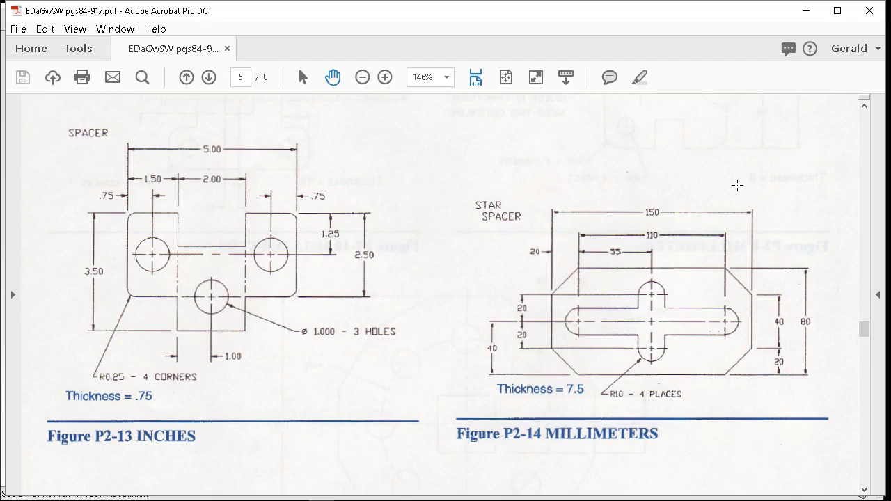
pyautogui.click(747, 181)
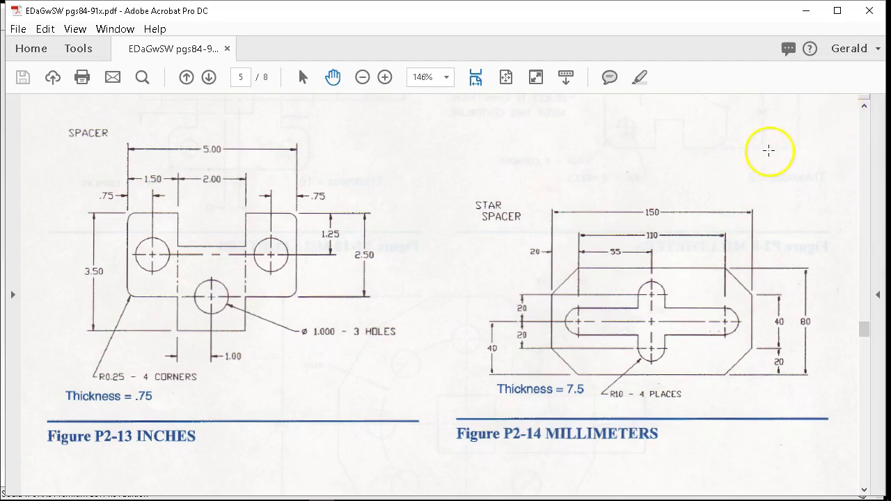
pyautogui.scroll(-1, 769, 151)
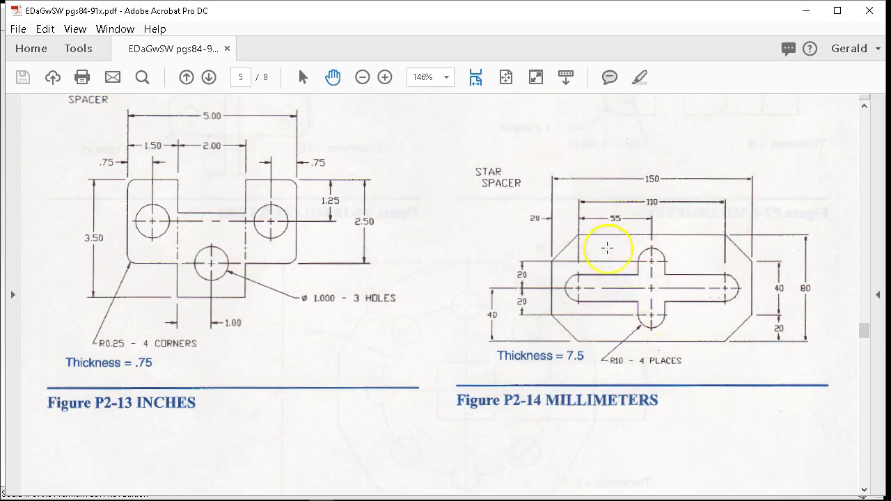
pyautogui.click(806, 11)
# Step: Create a new part in MMGS units and start a sketch on the Front Plane
pyautogui.click(135, 20)
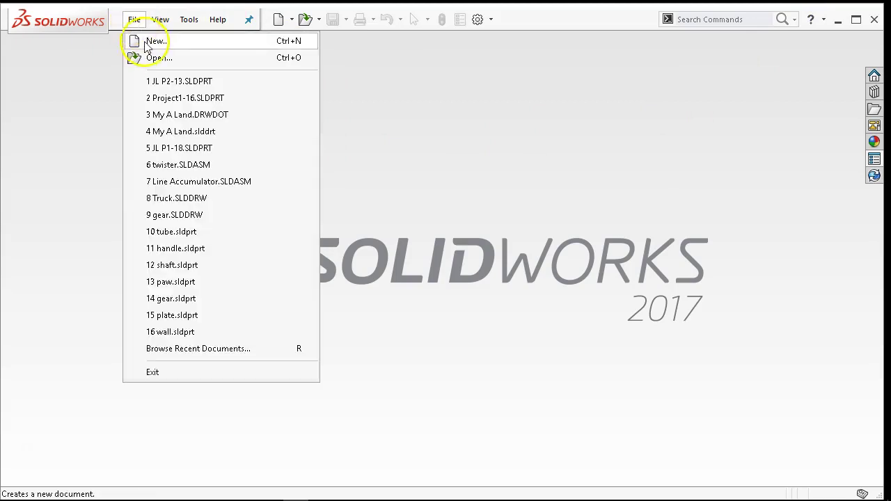
pyautogui.click(144, 40)
pyautogui.doubleClick(311, 93)
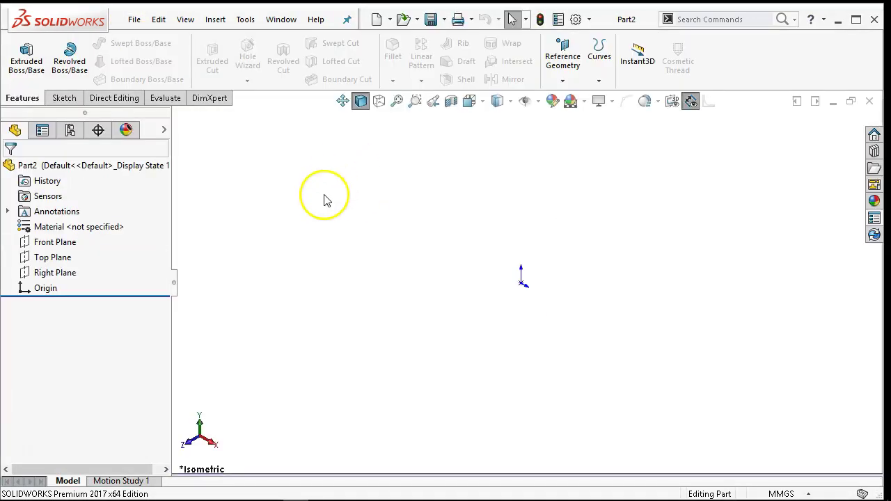
pyautogui.click(58, 240)
pyautogui.click(66, 224)
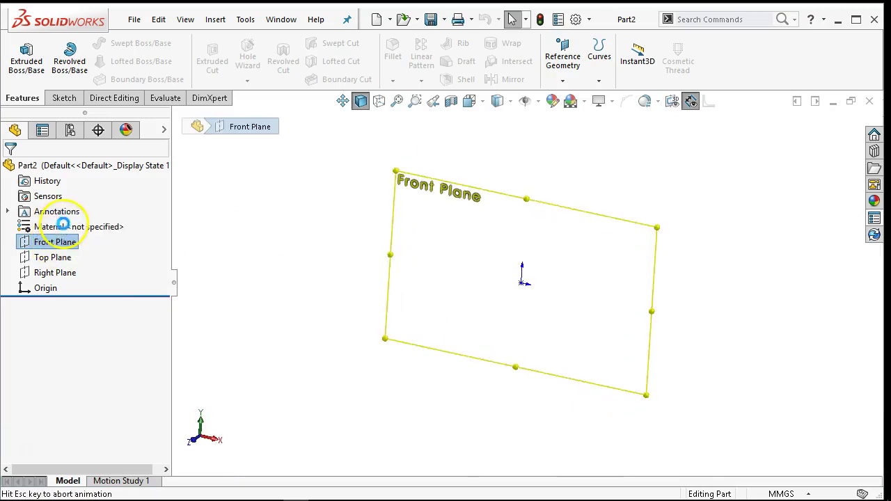
# Step: Draw a center rectangle about 232 mm wide, centered on the origin
pyautogui.click(106, 62)
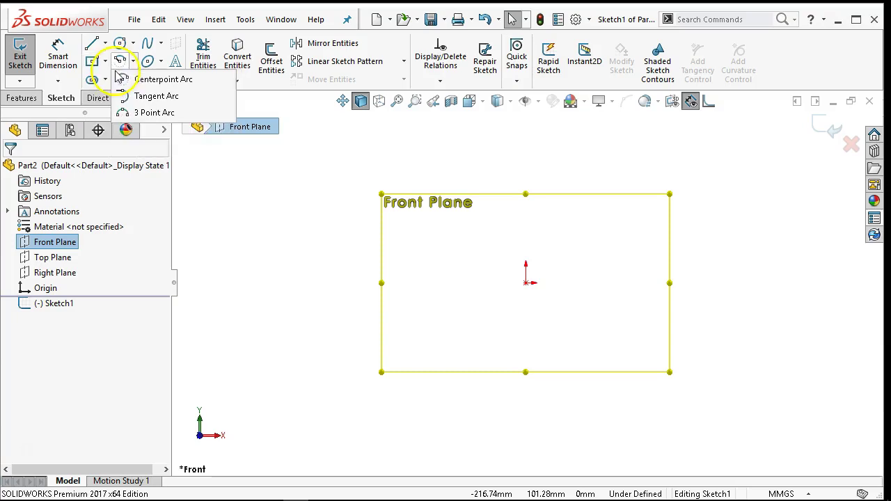
pyautogui.click(101, 98)
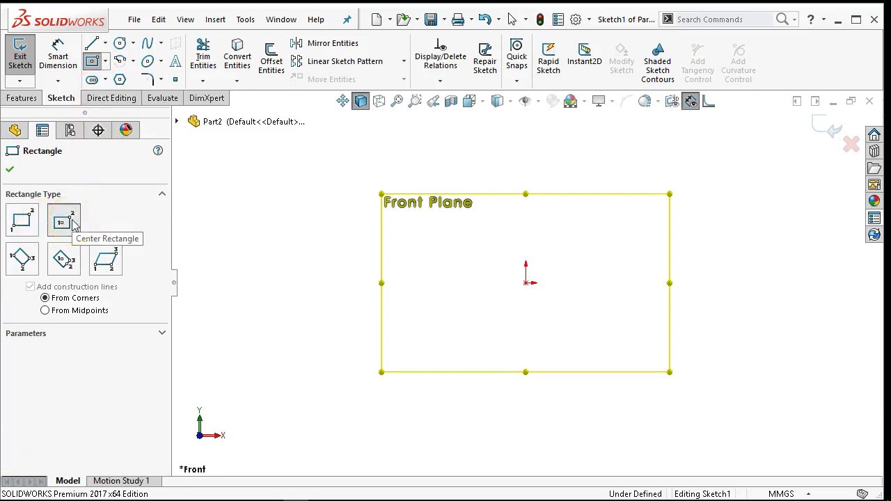
pyautogui.click(22, 259)
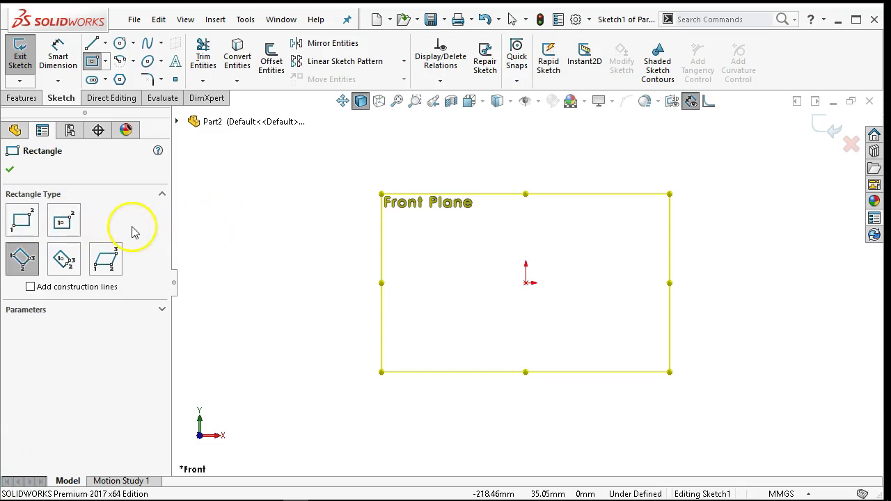
pyautogui.click(63, 260)
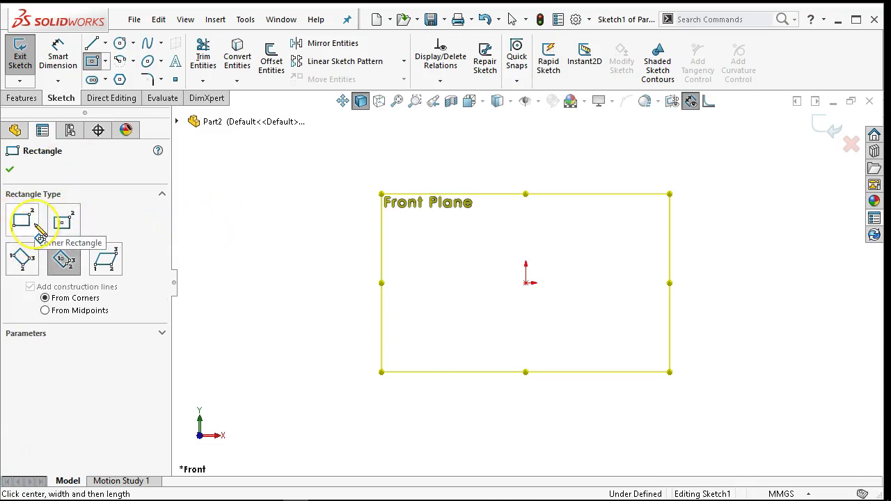
pyautogui.click(24, 220)
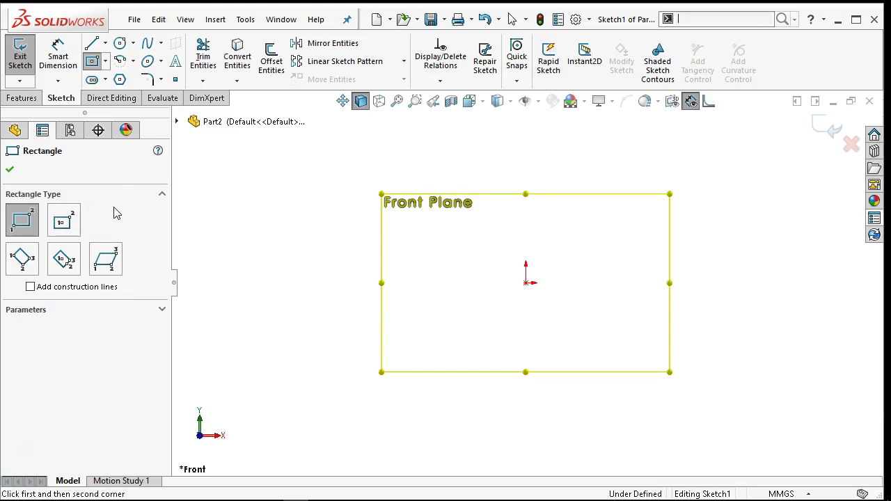
pyautogui.press('s')
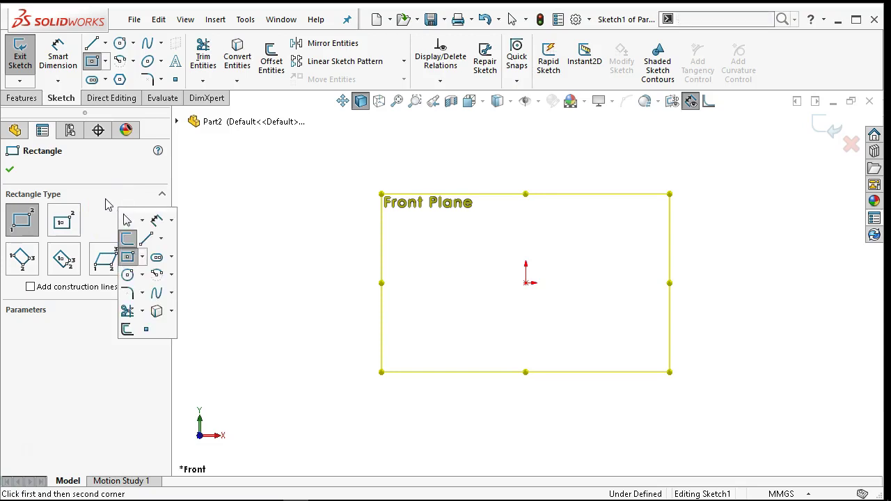
pyautogui.click(106, 200)
pyautogui.click(105, 202)
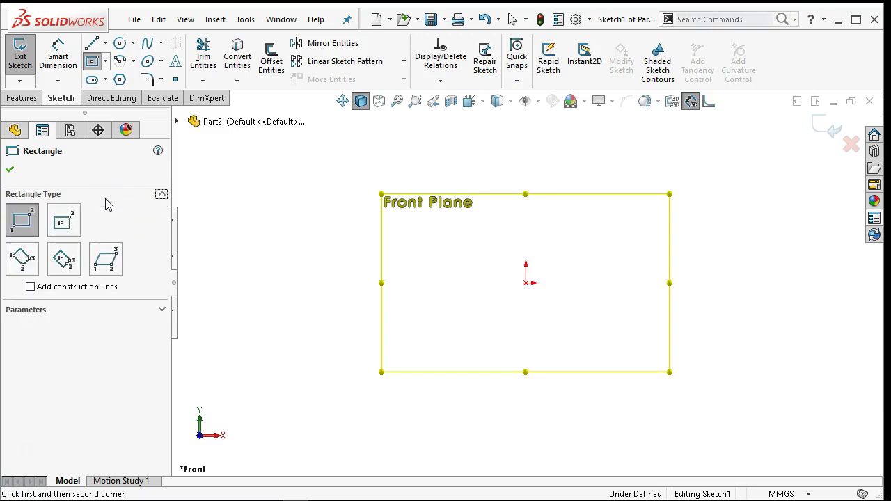
pyautogui.click(74, 218)
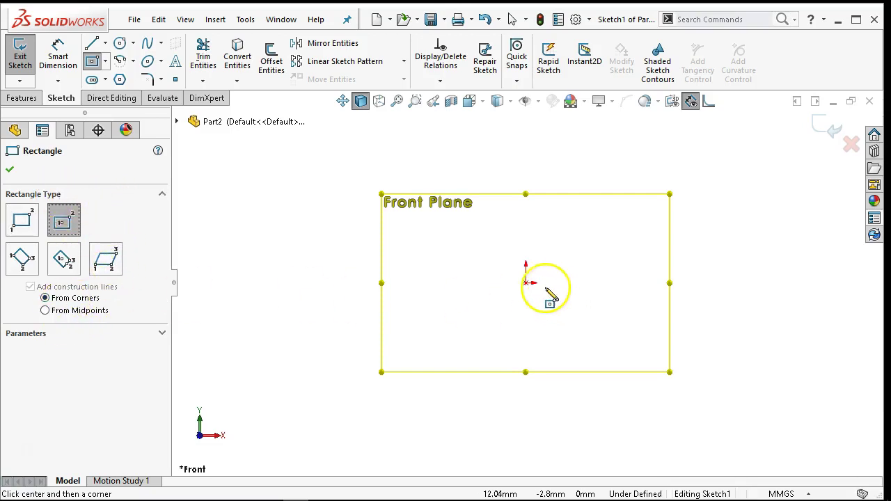
pyautogui.click(526, 283)
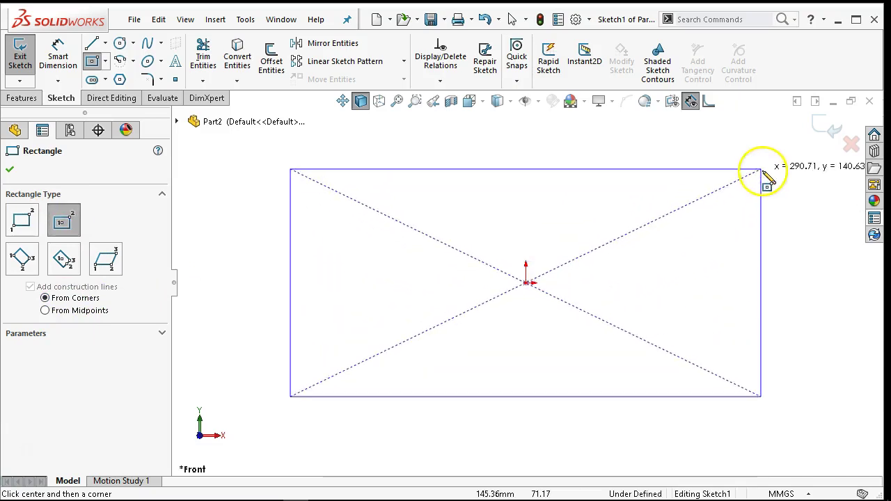
pyautogui.click(714, 184)
# Step: Dimension the rectangle's top edge and set its width to 150 mm
pyautogui.rightClick(640, 172)
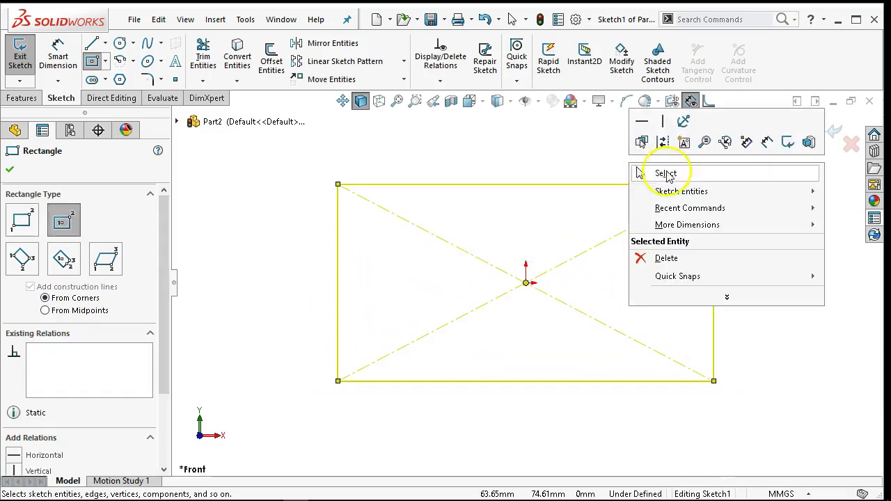
pyautogui.click(767, 142)
pyautogui.click(613, 185)
pyautogui.click(526, 145)
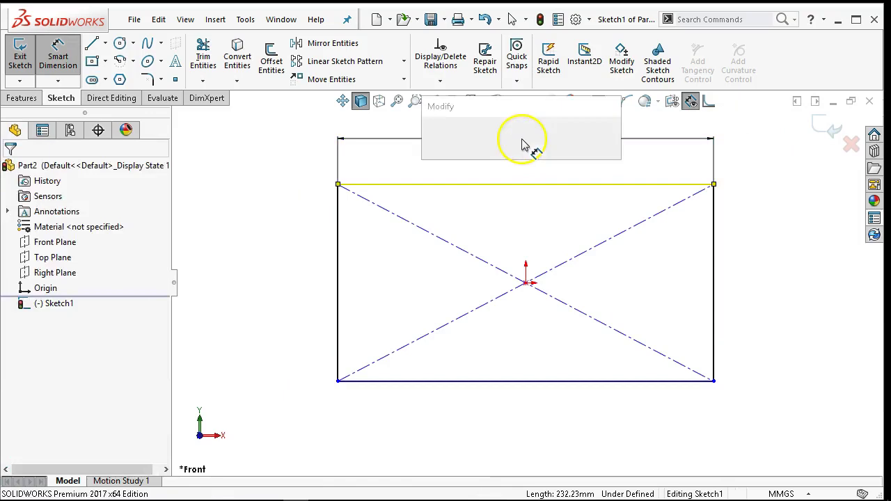
pyautogui.write('150')
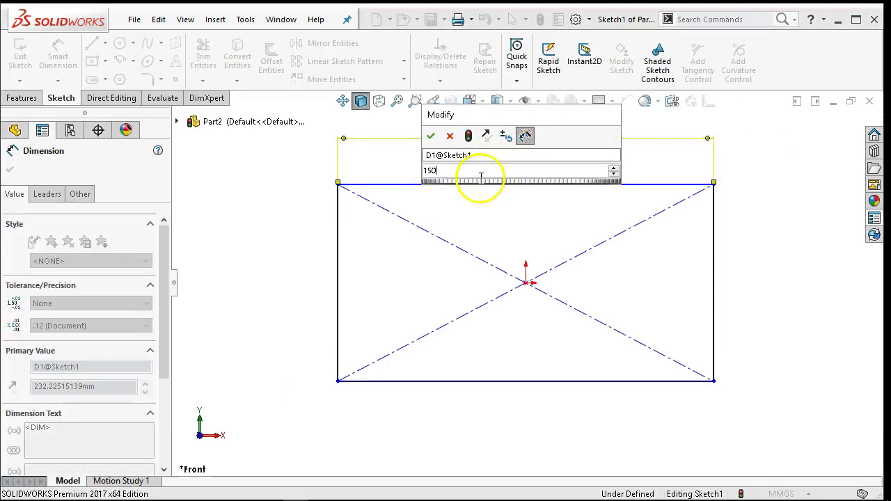
pyautogui.press('Return')
# Step: Check the overall height in the Acrobat drawing, and dimension the rectangle's vertical side in SOLIDWORKS to 80 mm
pyautogui.moveTo(404, 494)
pyautogui.click(322, 491)
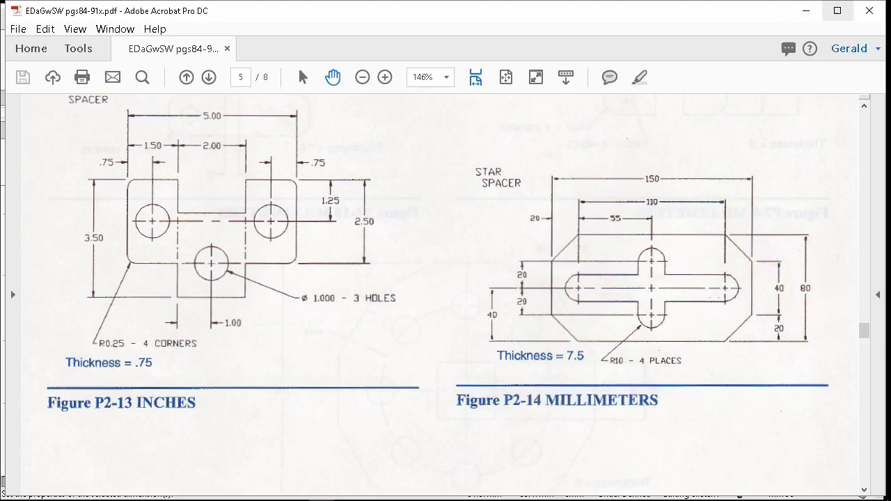
pyautogui.click(806, 10)
pyautogui.click(716, 288)
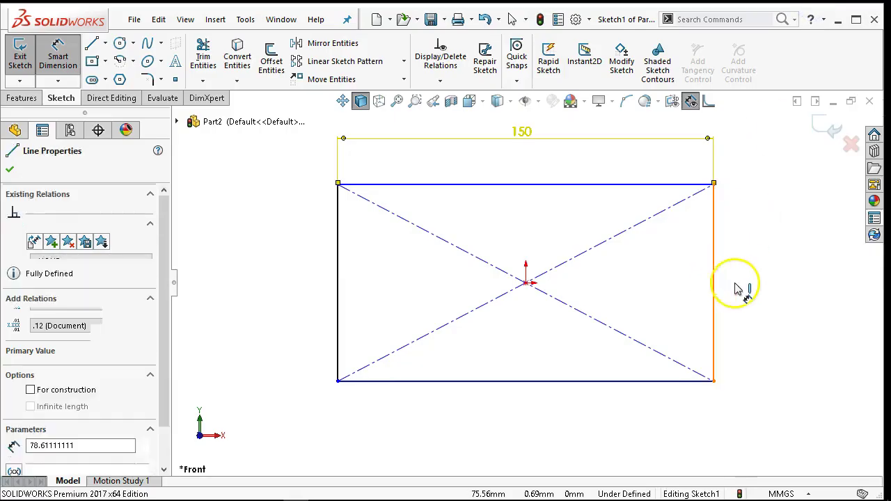
pyautogui.click(739, 290)
pyautogui.write('80')
pyautogui.press('Return')
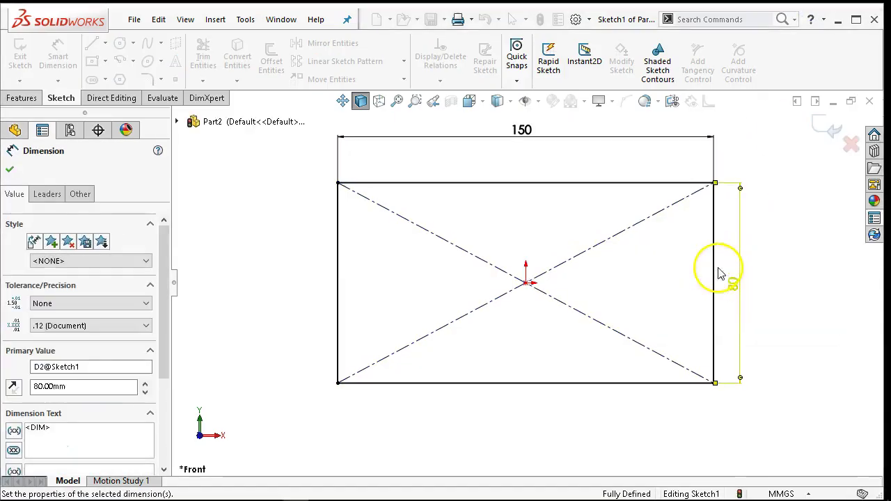
pyautogui.rightClick(756, 179)
pyautogui.click(773, 209)
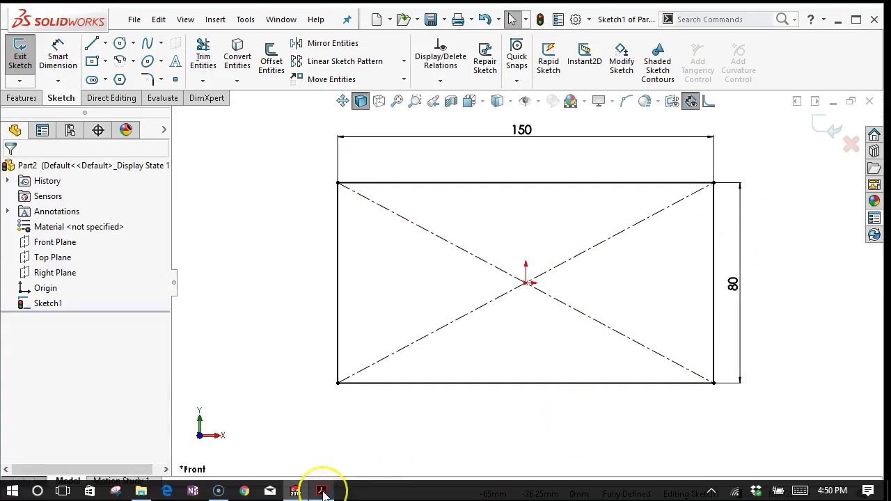
# Step: Check the thickness in the Acrobat drawing, and extrude the rectangle in SOLIDWORKS 7.5 mm blind with the direction reversed behind the sketch plane
pyautogui.click(322, 491)
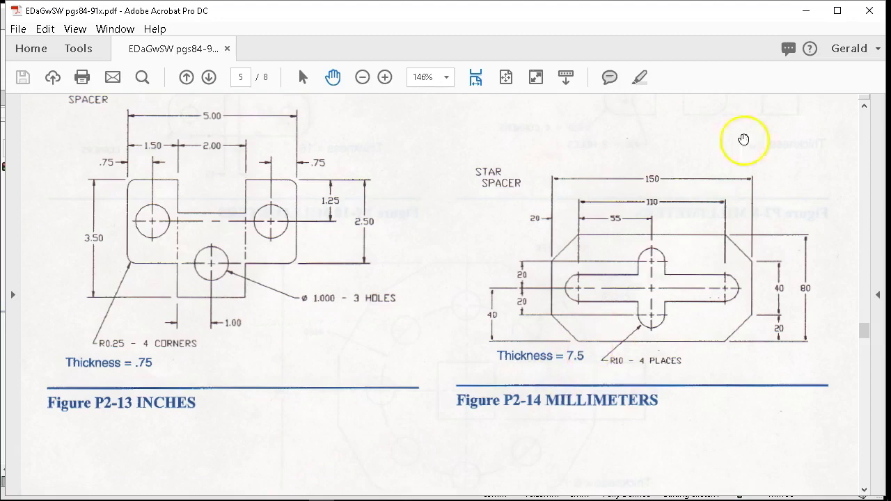
pyautogui.click(805, 11)
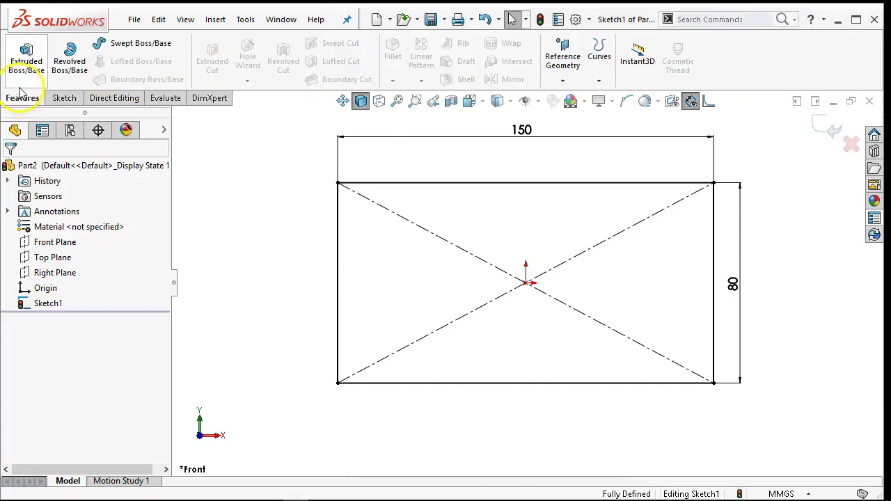
pyautogui.click(25, 61)
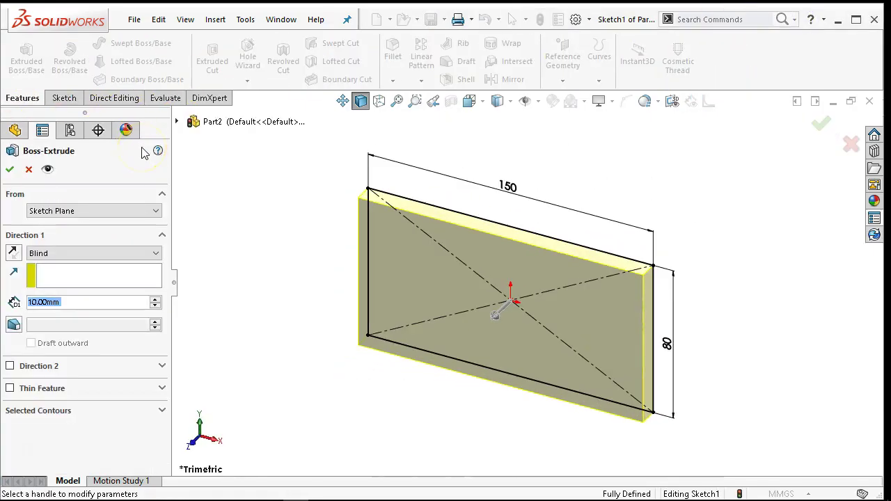
pyautogui.write('7.5')
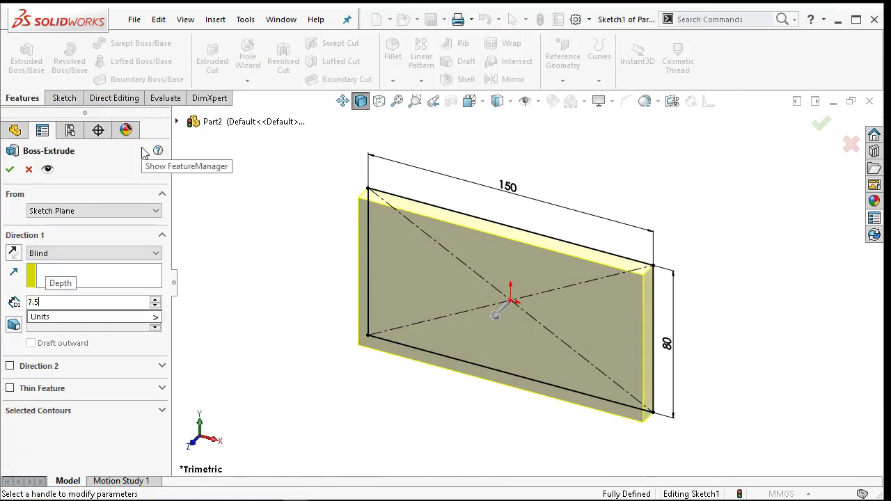
pyautogui.press('Return')
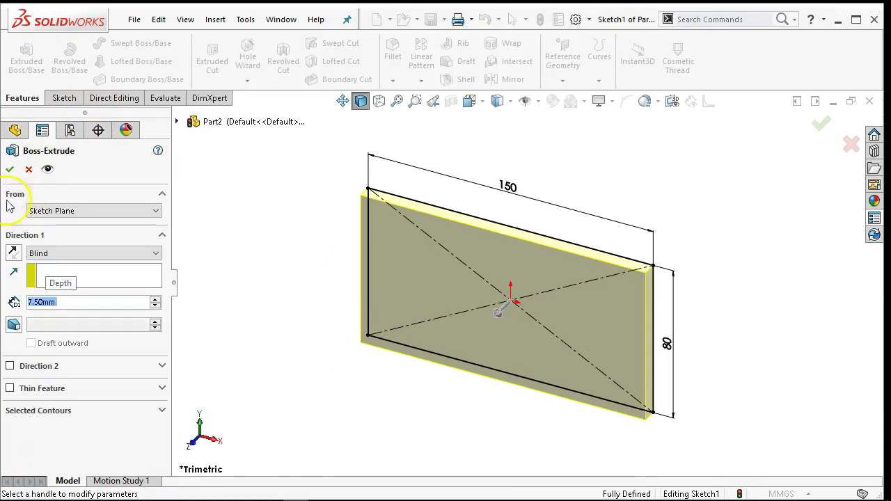
pyautogui.click(14, 254)
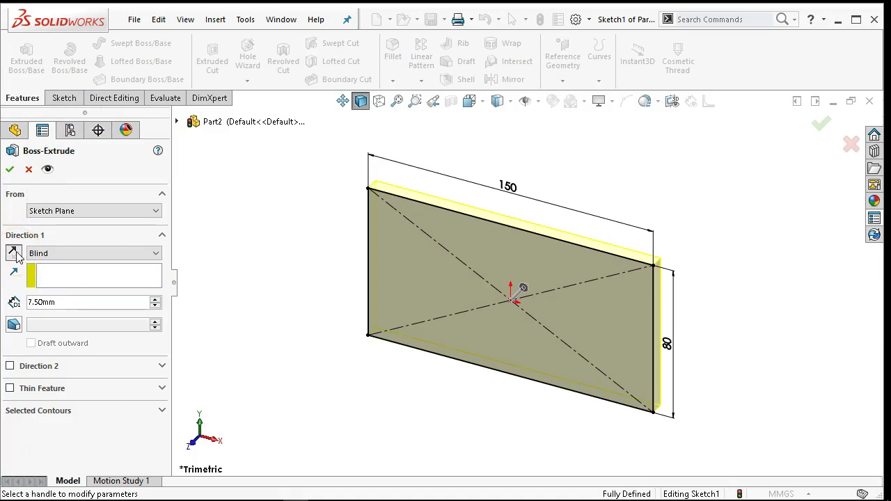
pyautogui.click(9, 171)
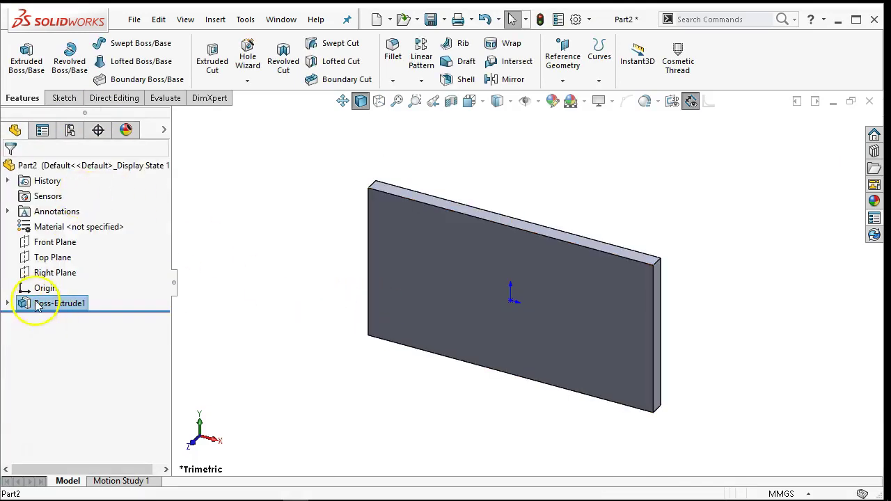
# Step: Edit the base extrusion, flip its direction to the front and back to the rear, and accept it
pyautogui.rightClick(31, 303)
pyautogui.click(44, 170)
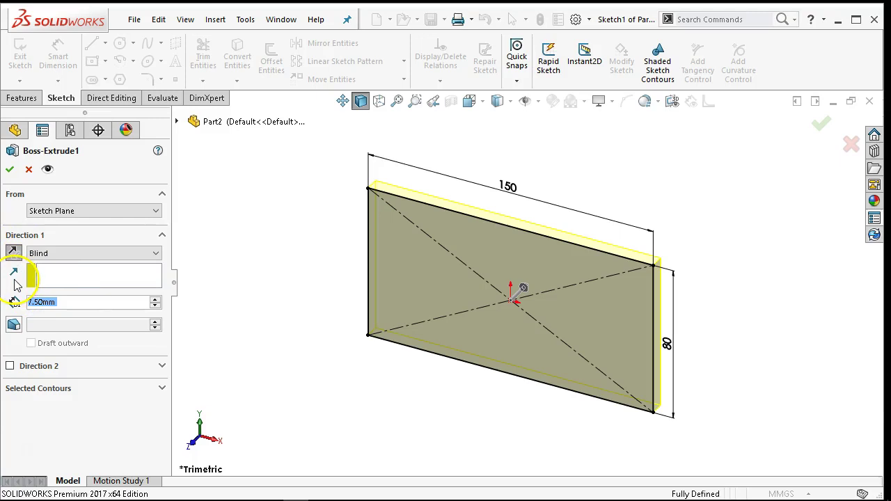
pyautogui.click(13, 253)
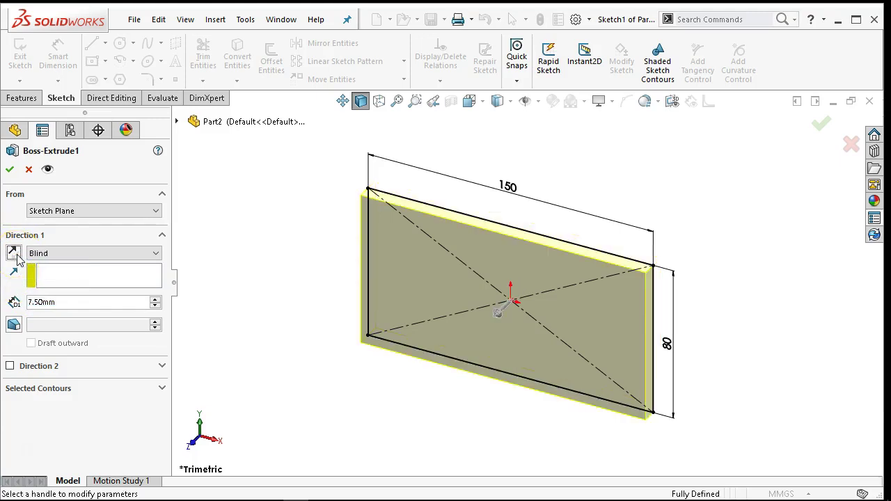
pyautogui.click(14, 253)
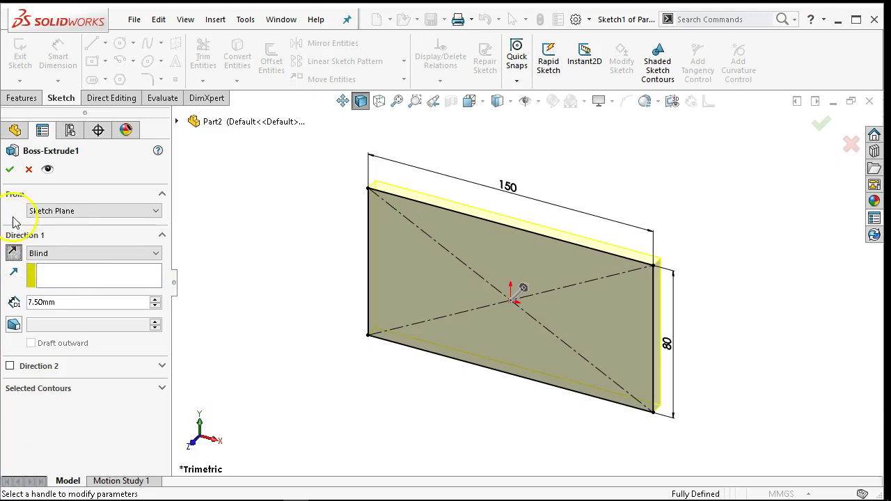
pyautogui.click(9, 170)
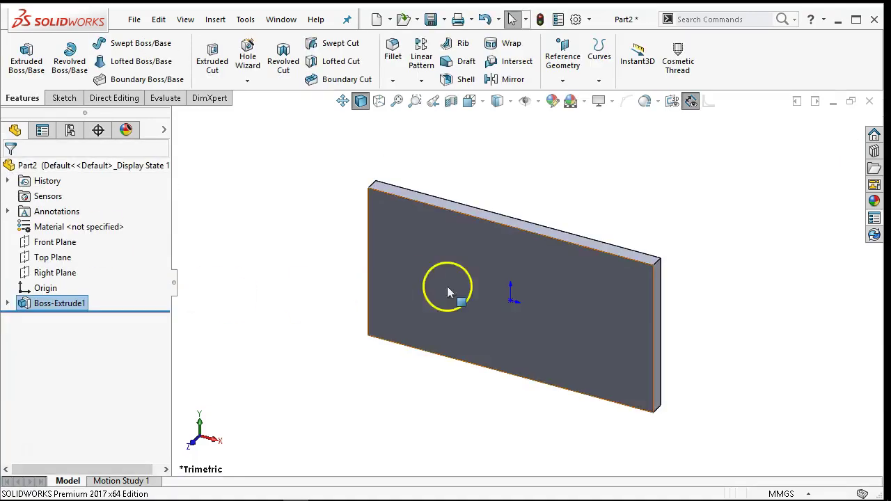
# Step: Start a sketch on the plate's front face, face it straight on, and check the slot dimensions in the Acrobat drawing before returning to SOLIDWORKS
pyautogui.click(453, 290)
pyautogui.click(585, 238)
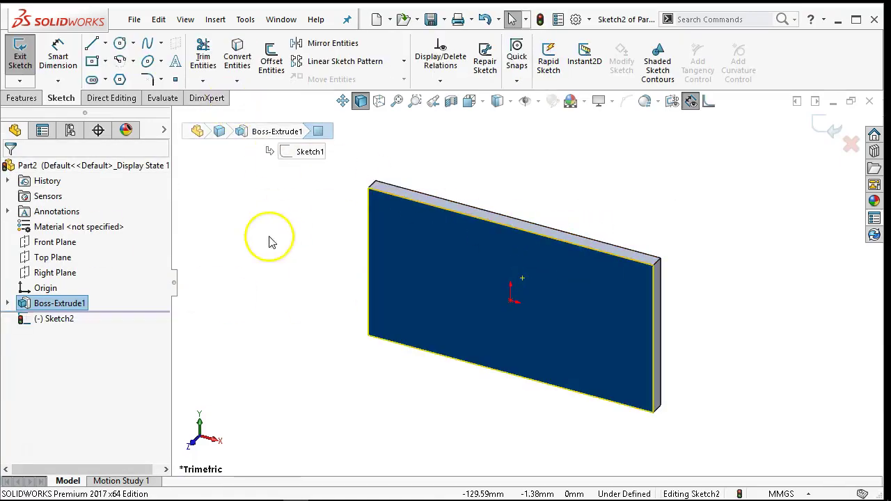
pyautogui.hotkey('ctrl', '8')
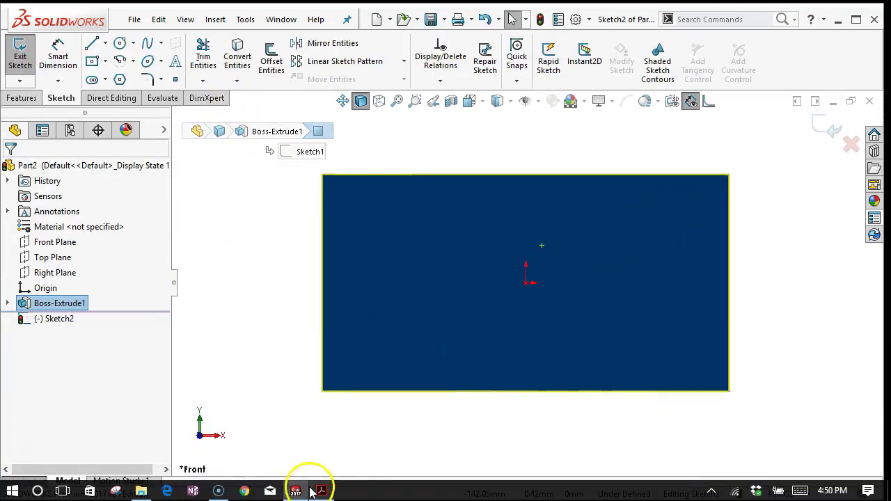
pyautogui.click(318, 486)
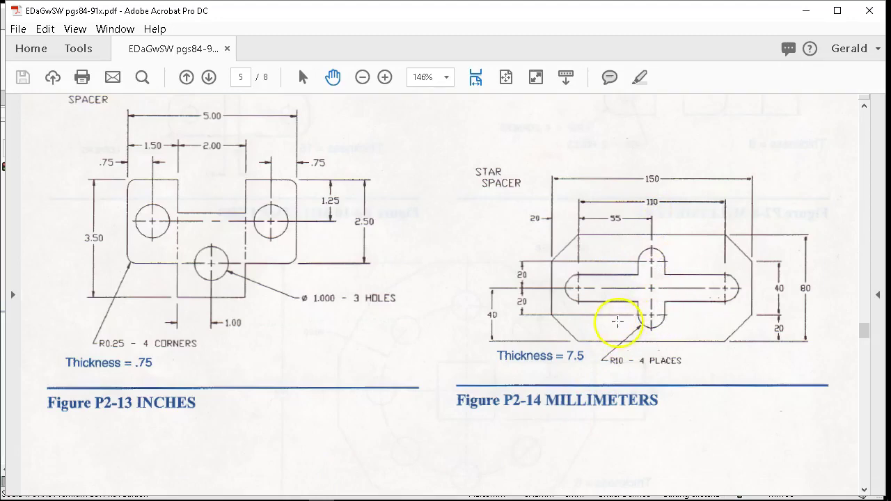
pyautogui.click(806, 12)
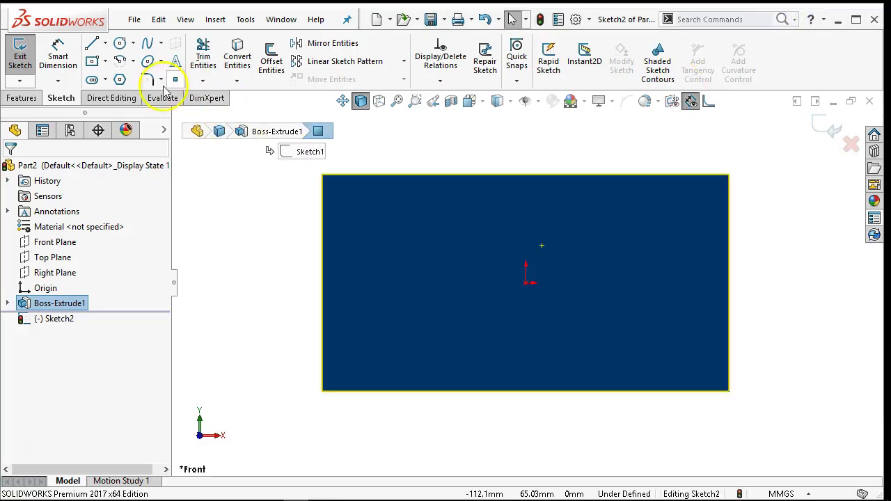
# Step: Sketch two crossing centerpoint straight slots on the origin, horizontal about 52 mm and vertical about 21 mm from origin to arc center
pyautogui.click(95, 80)
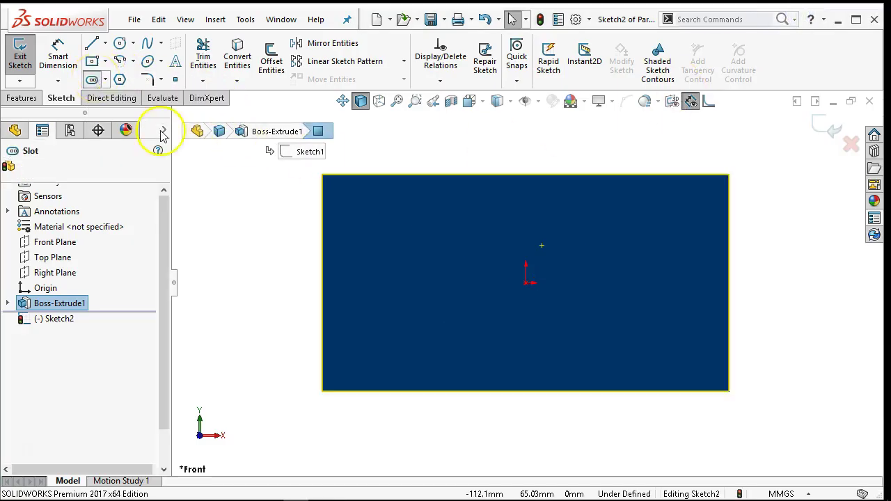
pyautogui.click(527, 283)
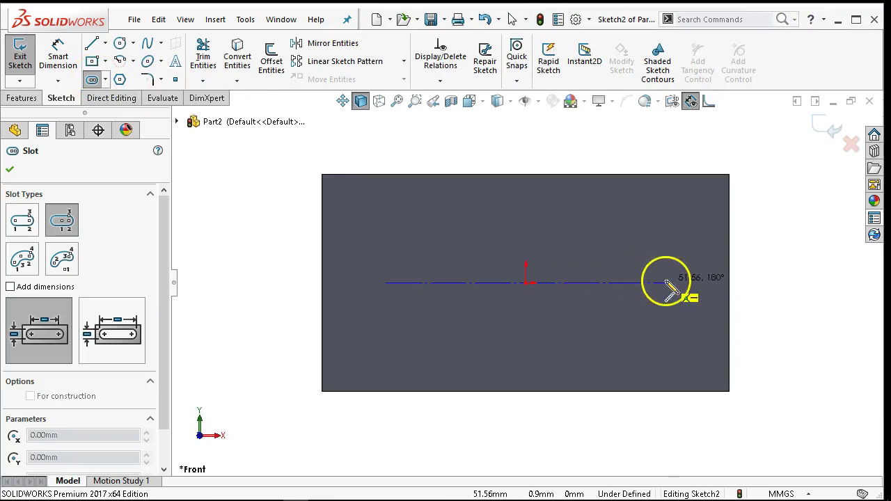
pyautogui.click(667, 283)
pyautogui.click(672, 261)
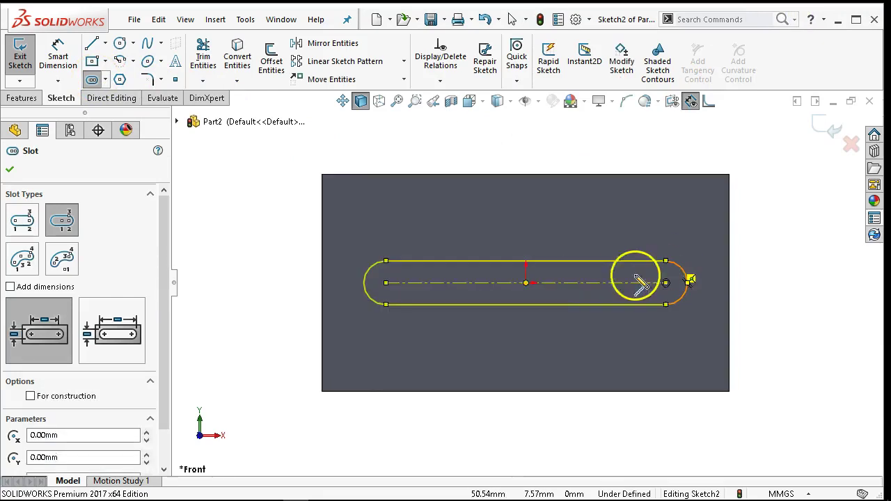
pyautogui.click(527, 282)
pyautogui.click(527, 226)
pyautogui.click(550, 231)
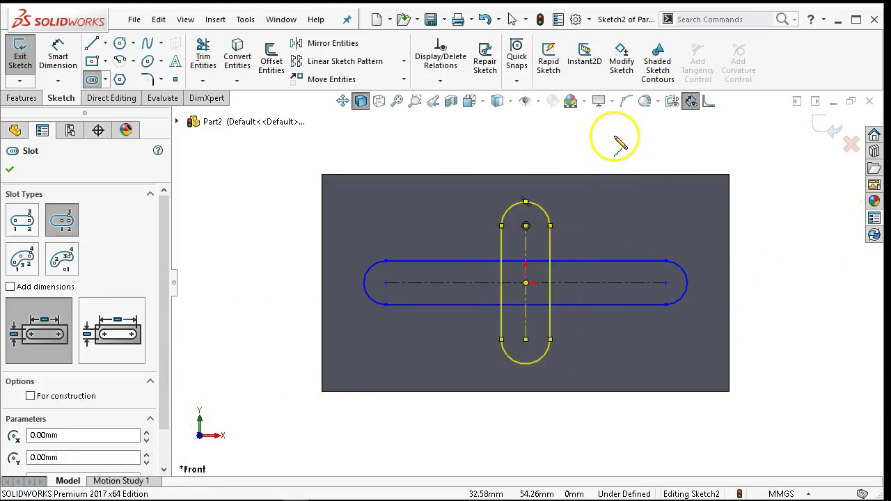
pyautogui.rightClick(616, 130)
pyautogui.click(706, 135)
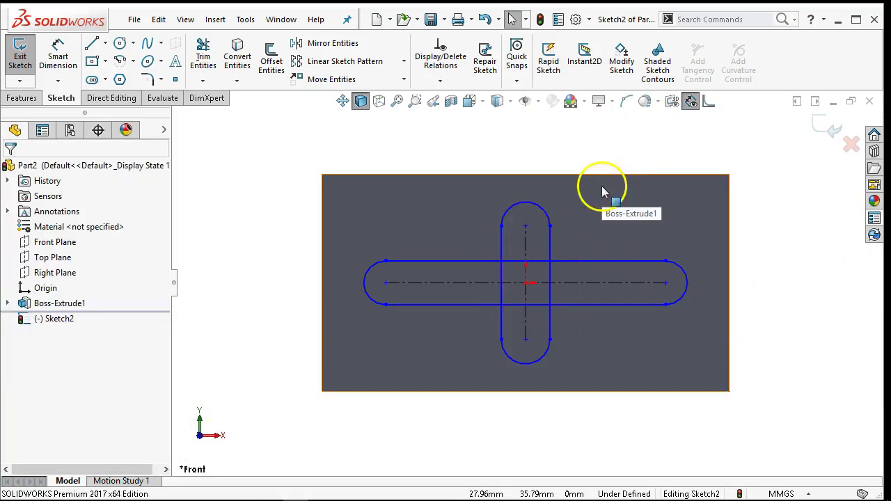
# Step: Dimension the horizontal slot's right arc center from the vertical slot's centerline to 55 mm
pyautogui.click(58, 56)
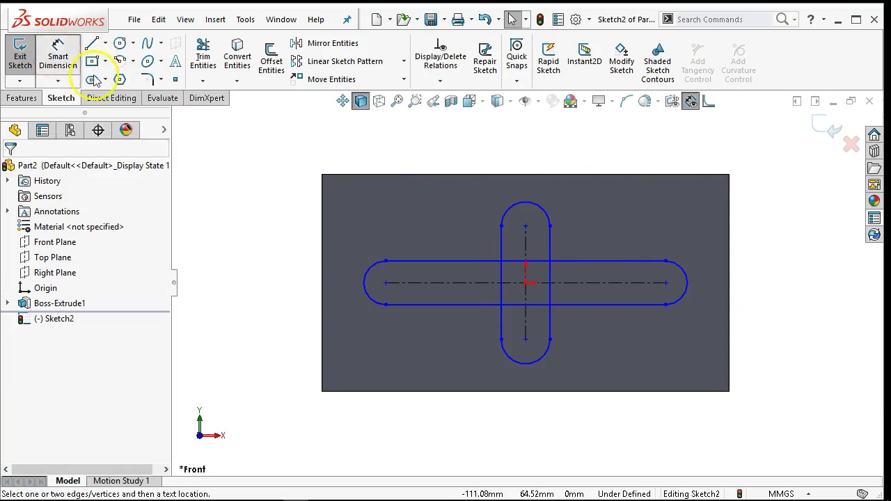
pyautogui.click(531, 297)
pyautogui.click(666, 283)
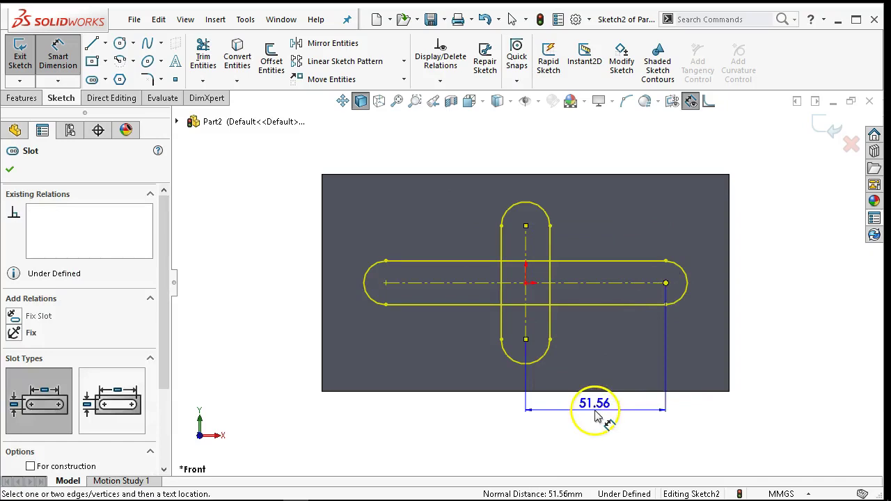
pyautogui.click(597, 416)
pyautogui.click(509, 408)
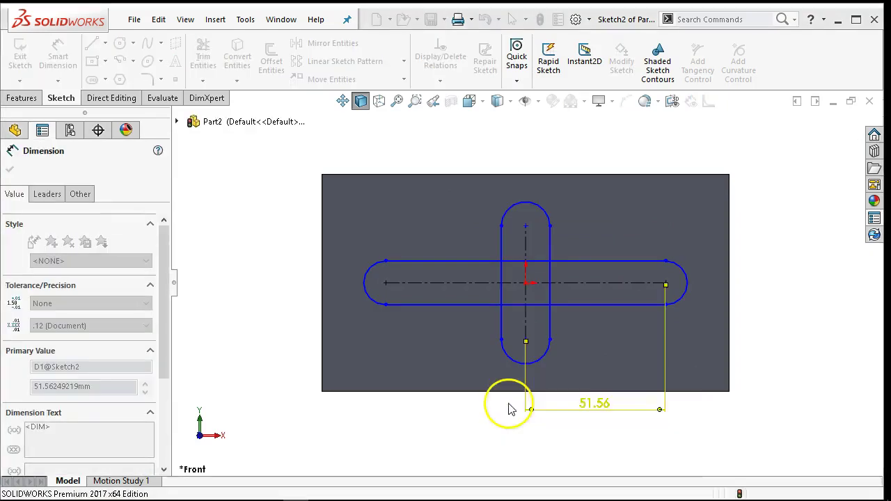
# Step: Dimension the vertical slot's upper arc center from the horizontal slot's centerline to 20 mm
pyautogui.click(571, 284)
pyautogui.click(526, 226)
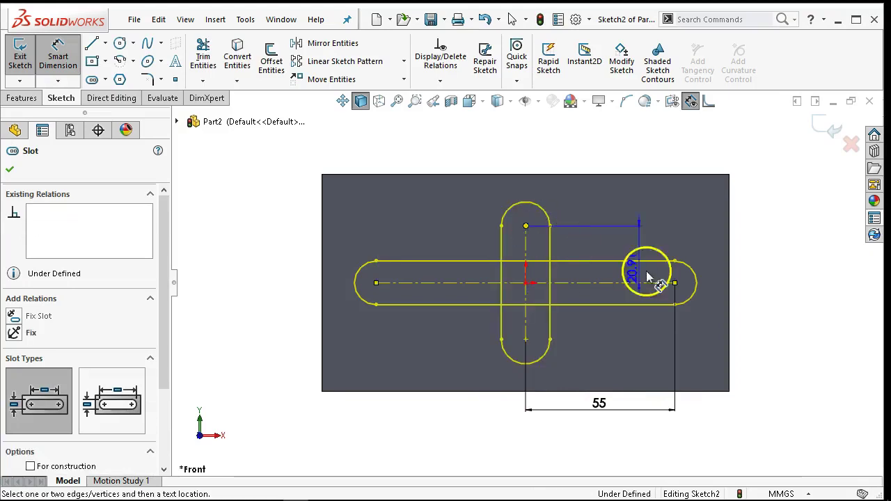
pyautogui.click(749, 271)
pyautogui.write('20')
pyautogui.press('Return')
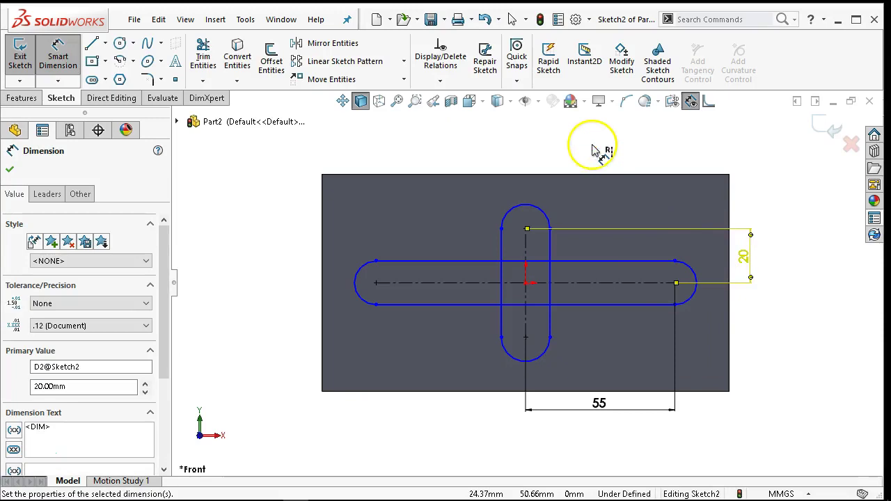
pyautogui.rightClick(593, 151)
pyautogui.click(627, 185)
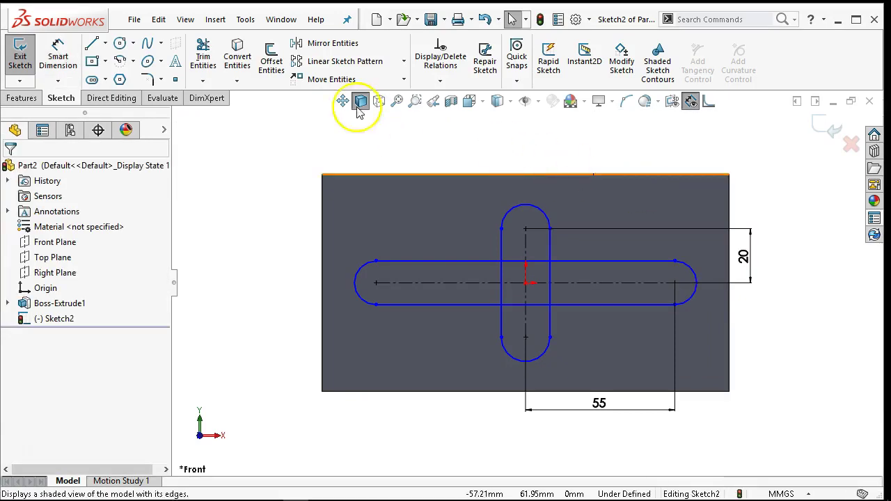
# Step: Check the slot radius in the Acrobat drawing, return to SOLIDWORKS and dimension the vertical slot's upper arc to a 10 mm radius
pyautogui.click(514, 206)
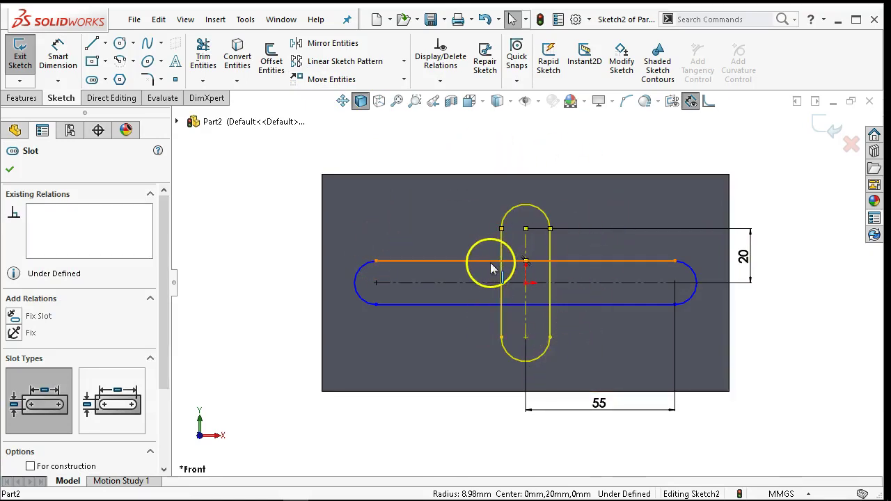
pyautogui.click(58, 56)
pyautogui.click(515, 209)
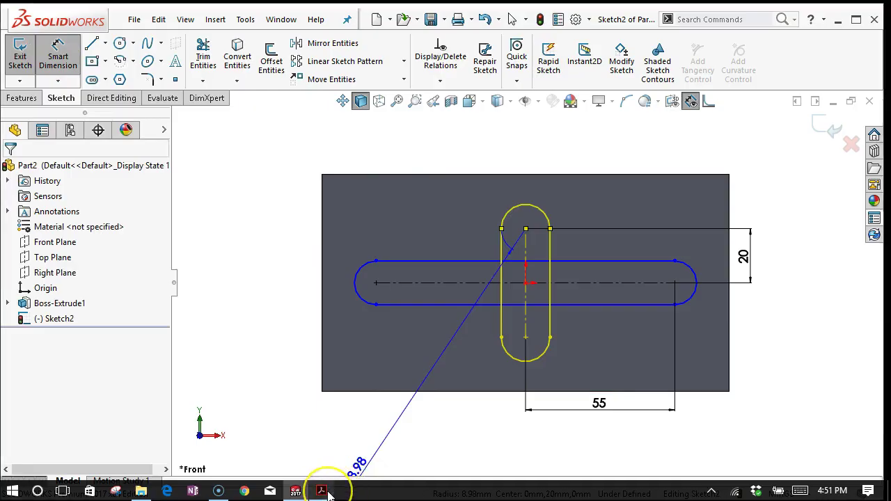
pyautogui.click(322, 492)
pyautogui.click(416, 394)
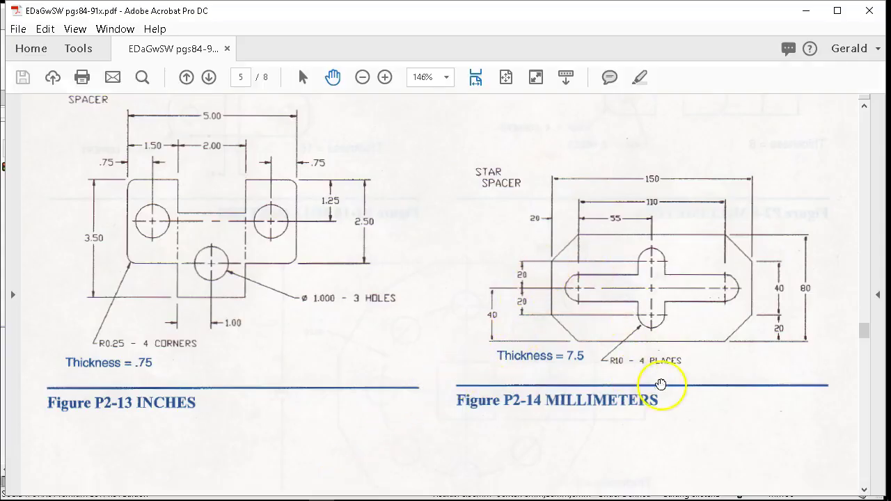
pyautogui.click(804, 10)
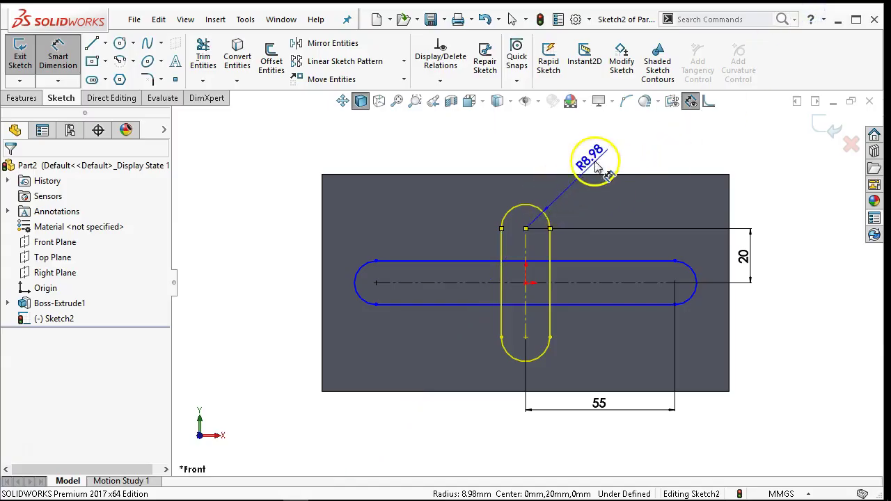
pyautogui.click(598, 159)
pyautogui.rightClick(563, 183)
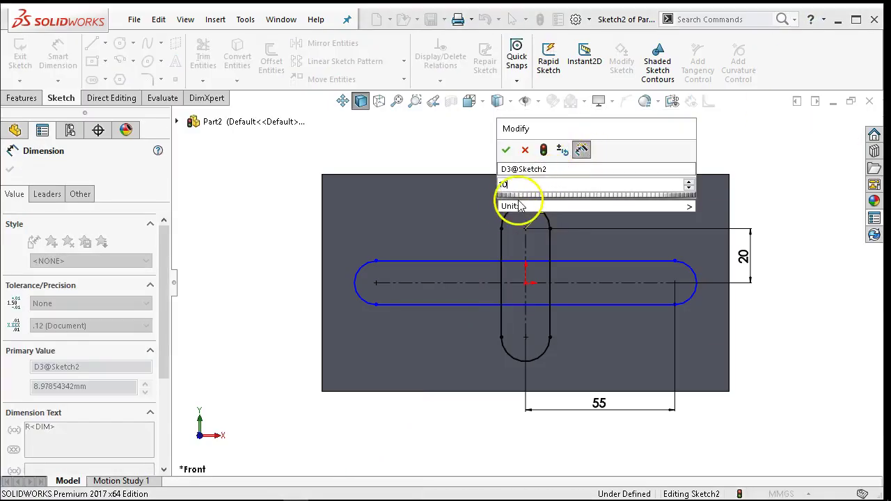
pyautogui.moveTo(522, 213)
pyautogui.press('Return')
pyautogui.rightClick(360, 148)
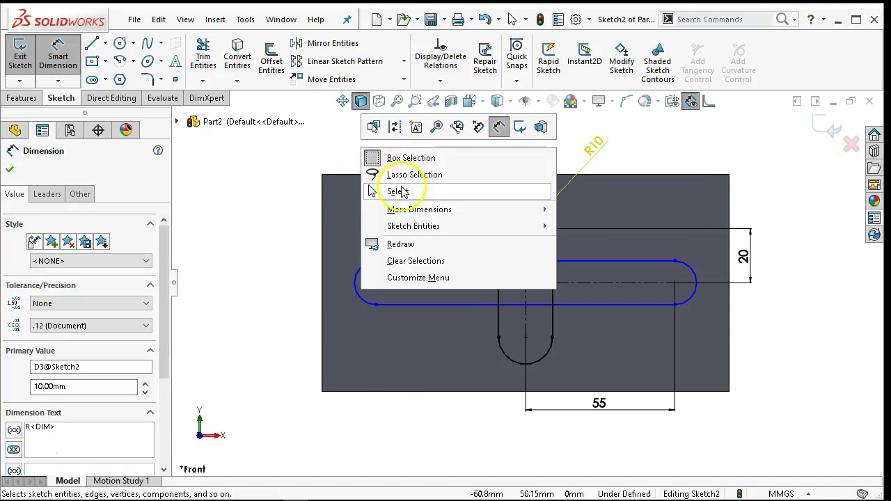
pyautogui.click(390, 191)
# Step: Add an equal relation between the vertical slot's upper arc and the horizontal slot's left arc
pyautogui.click(507, 206)
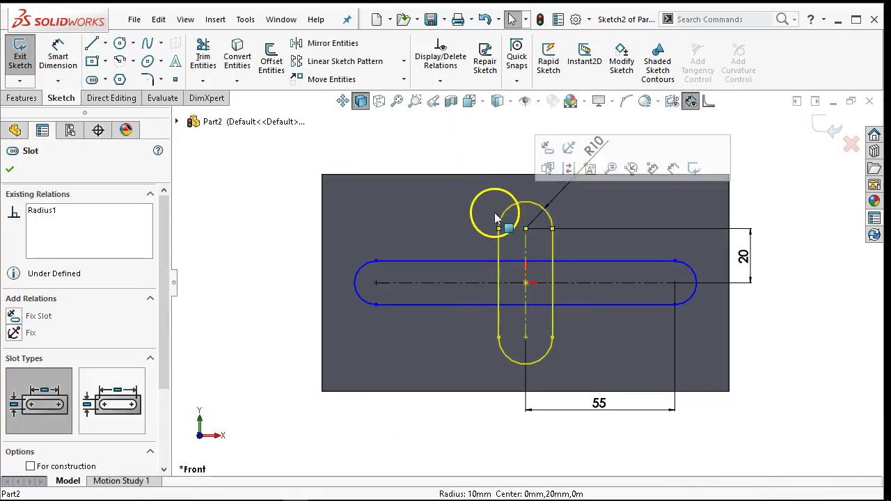
pyautogui.click(360, 279)
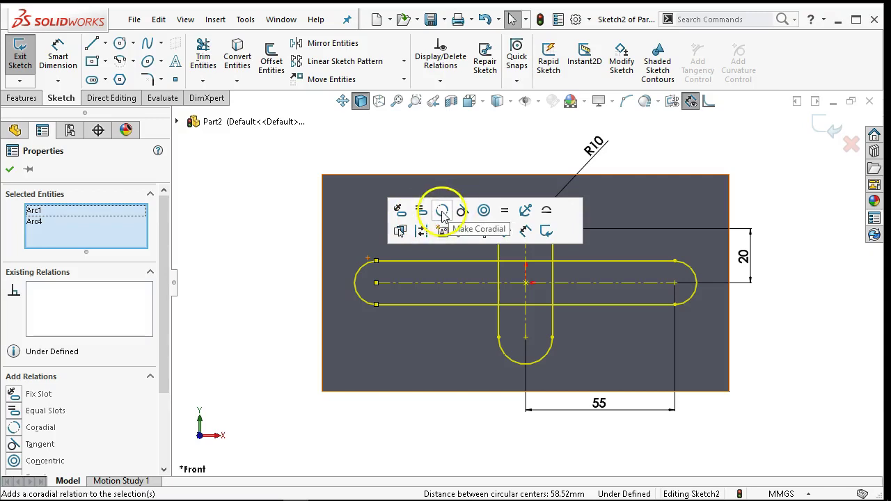
pyautogui.click(503, 212)
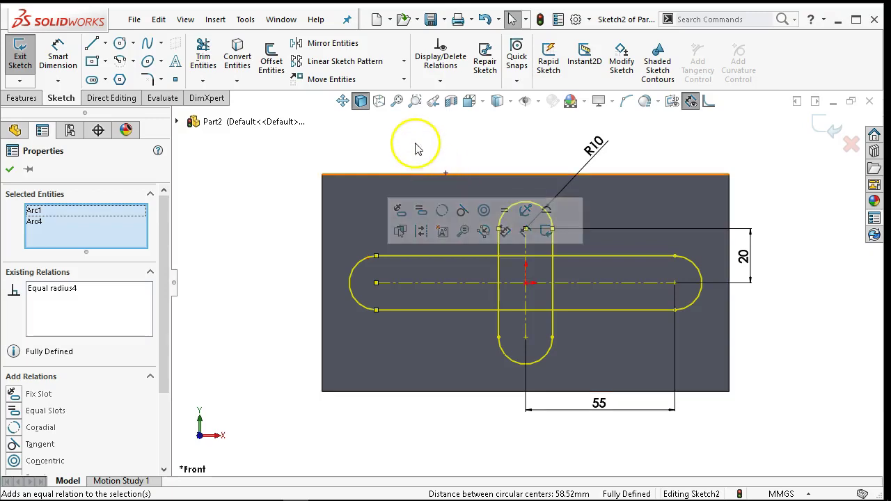
pyautogui.click(452, 167)
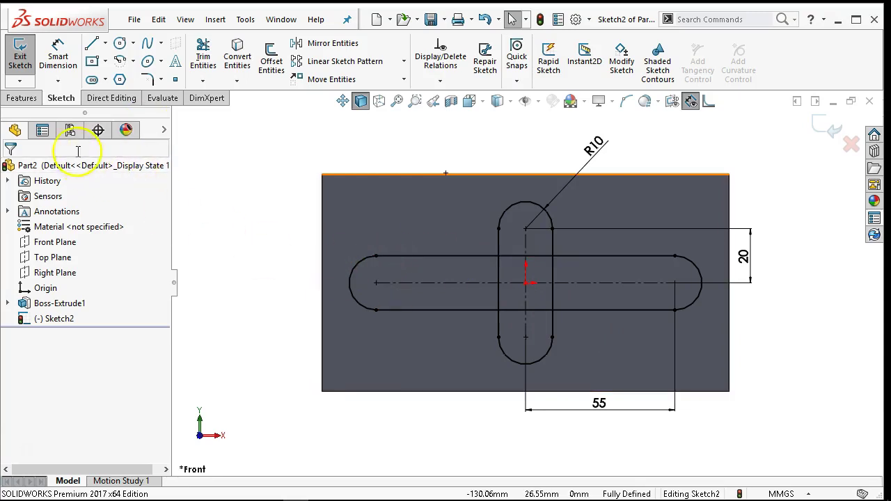
# Step: Start an extruded cut from the slot sketch with the Through All end condition
pyautogui.click(21, 99)
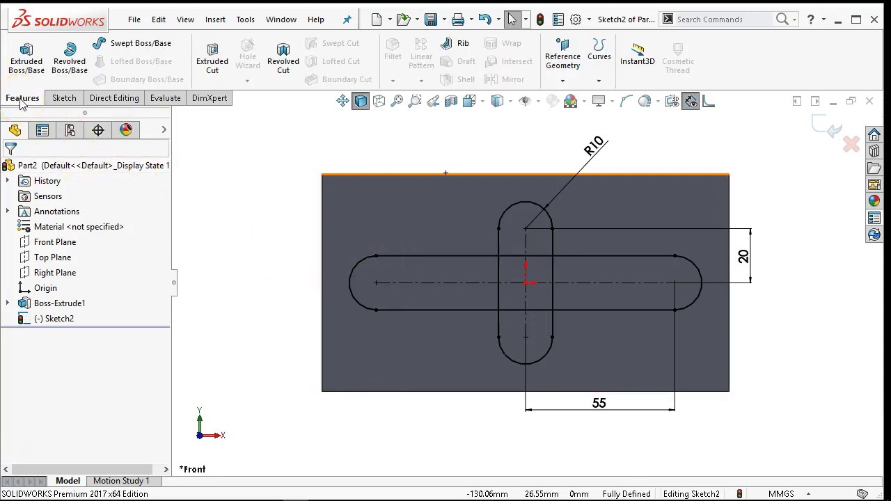
pyautogui.click(208, 70)
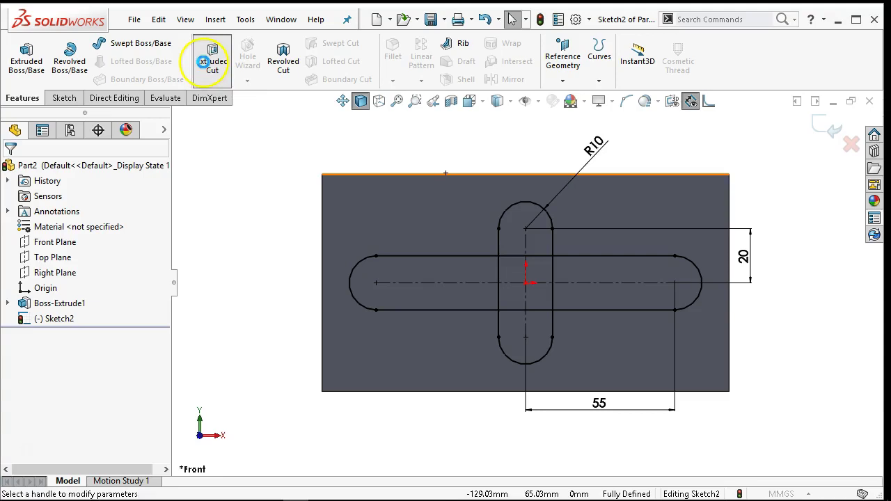
pyautogui.click(93, 262)
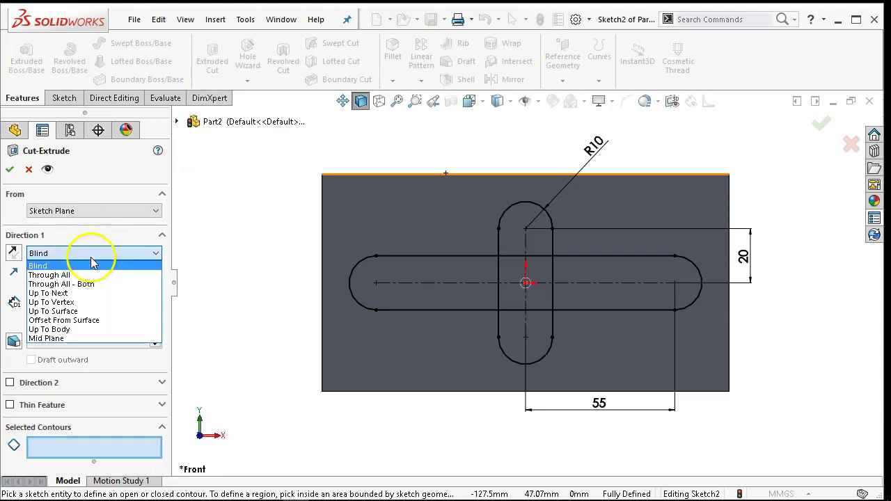
pyautogui.click(104, 273)
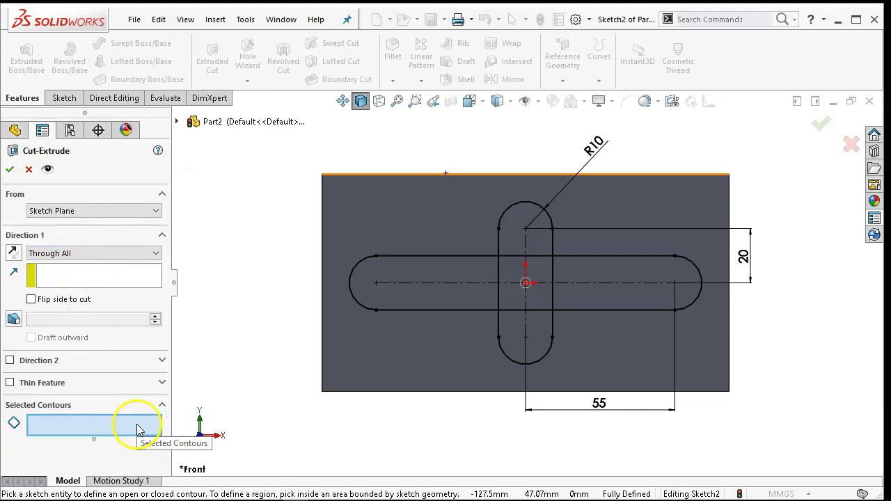
pyautogui.click(468, 290)
pyautogui.click(505, 299)
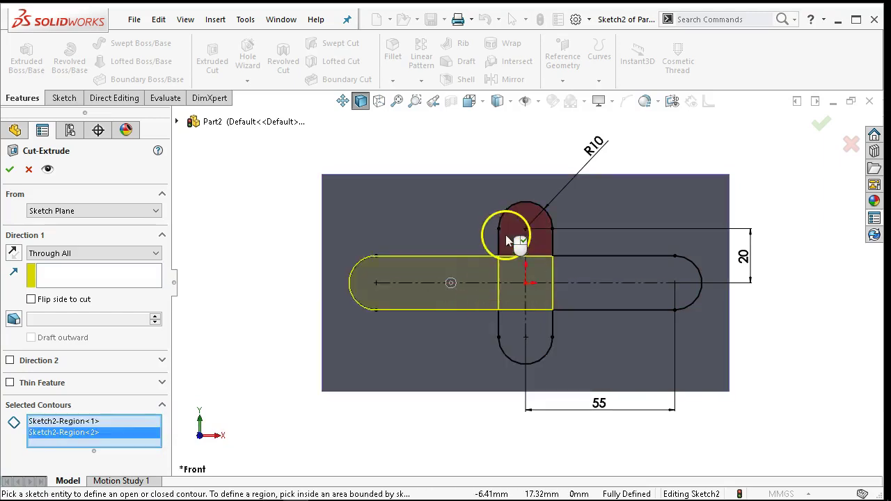
pyautogui.click(508, 236)
pyautogui.click(537, 336)
pyautogui.click(584, 301)
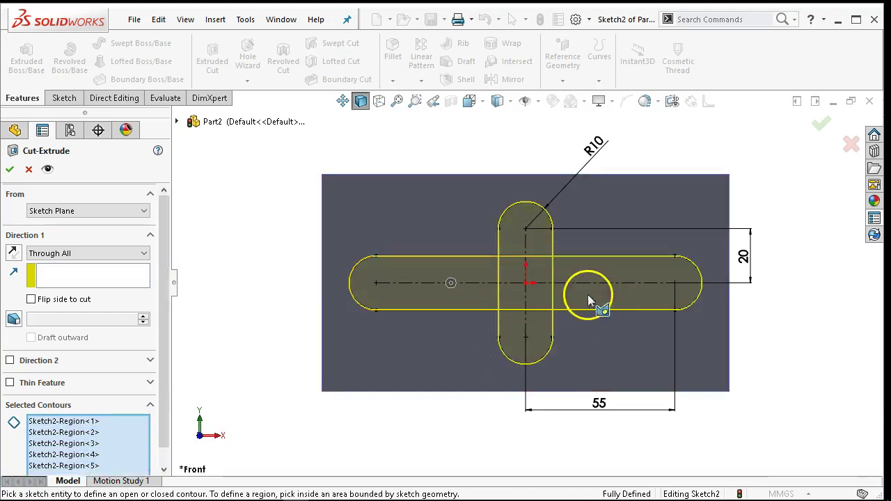
pyautogui.scroll(-1, 168, 390)
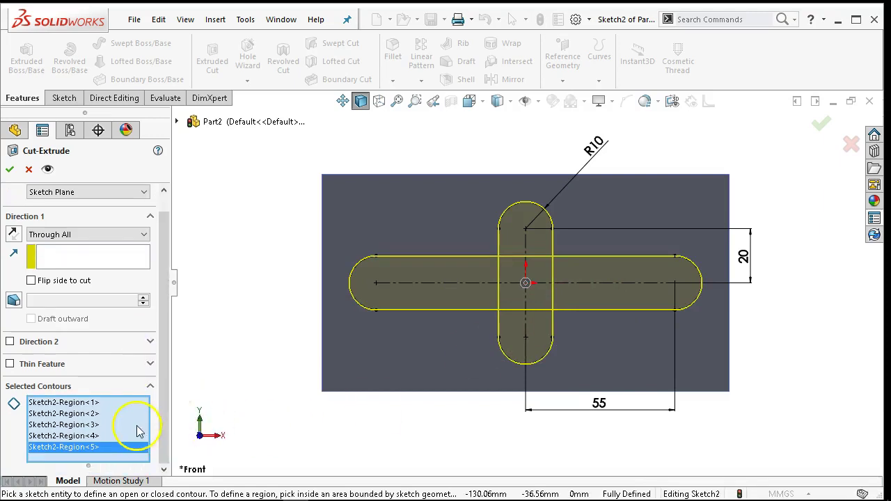
pyautogui.rightClick(135, 425)
pyautogui.click(177, 435)
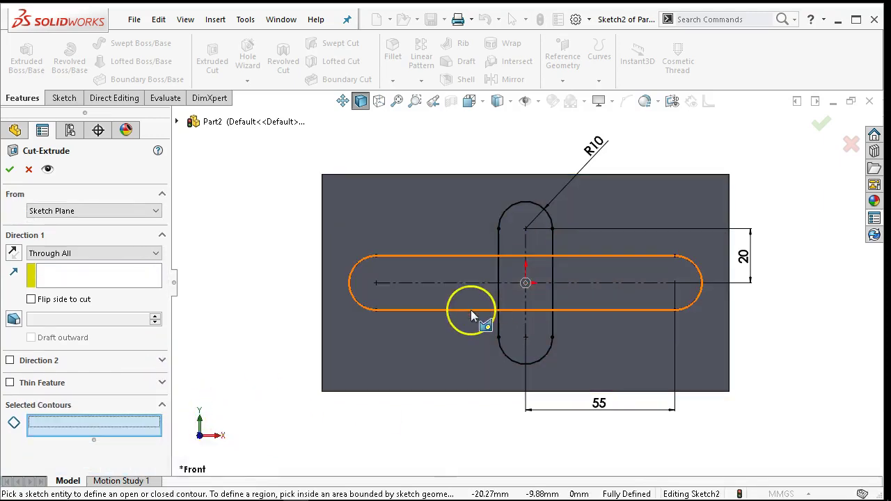
# Step: Choose the complete horizontal and vertical slot outlines as the cut contours and finish the cut
pyautogui.click(471, 310)
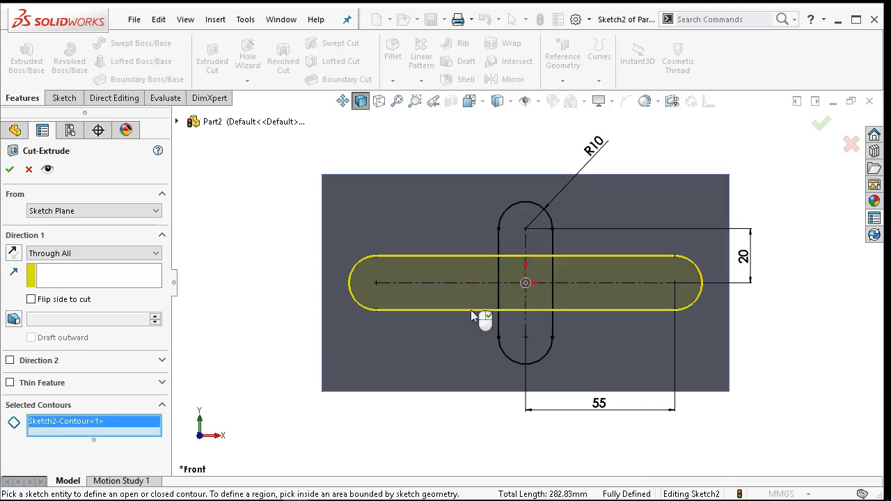
pyautogui.click(511, 225)
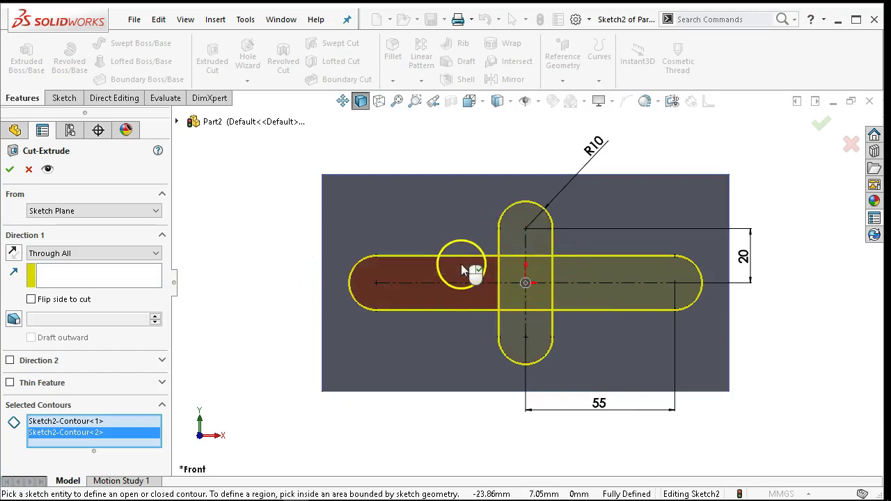
pyautogui.click(10, 170)
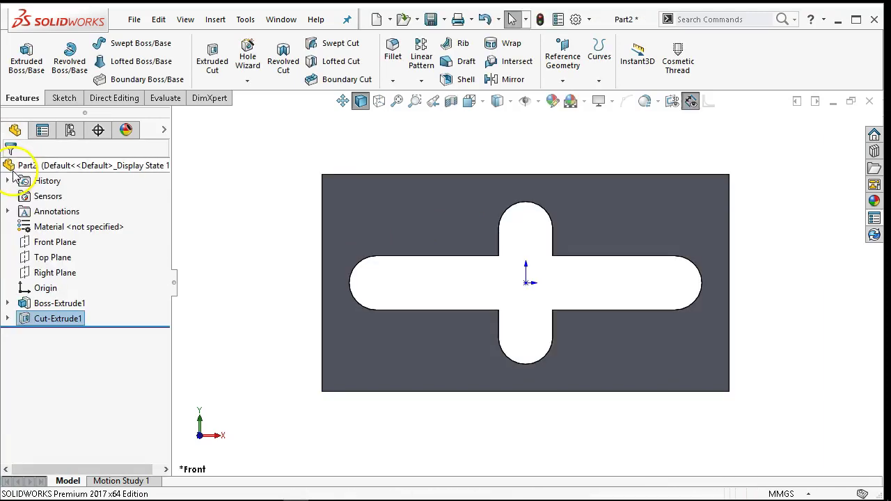
# Step: Check the Star Spacer's corner dimensions in the Acrobat drawing and return to SOLIDWORKS
pyautogui.moveTo(264, 385); pyautogui.dragTo(258, 314, button='middle')
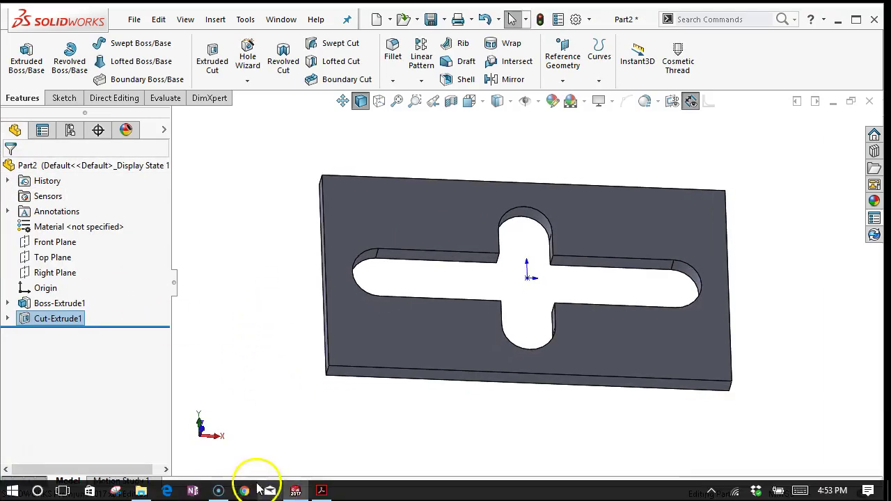
pyautogui.click(322, 491)
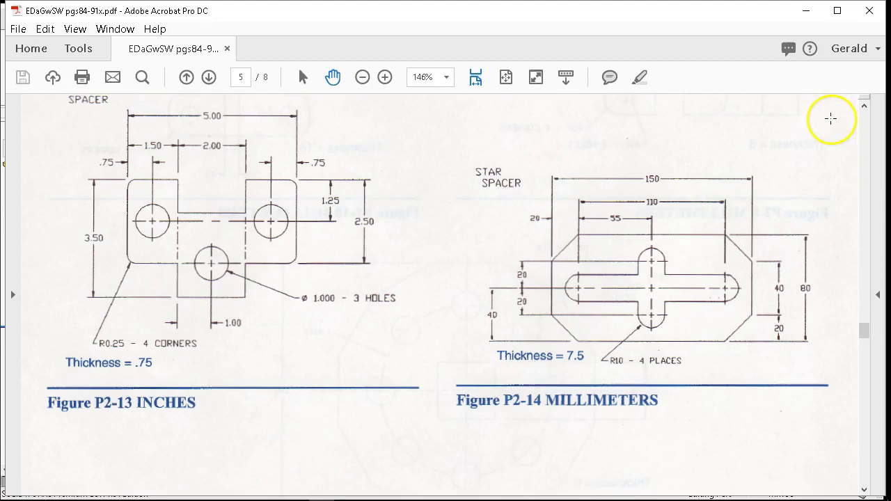
pyautogui.click(806, 11)
# Step: Chamfer the 7.5 mm edge at the plate's lower right corner with a distance of 20 mm at 45 degrees
pyautogui.moveTo(687, 294); pyautogui.dragTo(681, 370, button='middle')
pyautogui.click(680, 378)
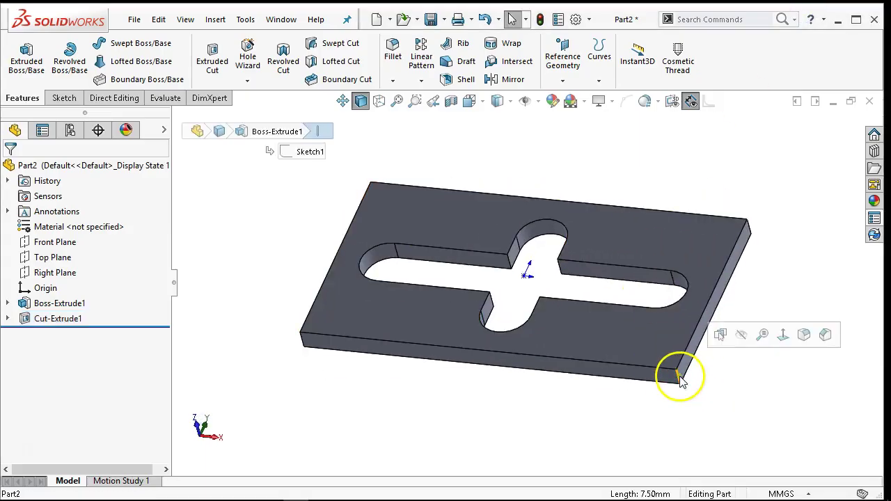
pyautogui.click(826, 335)
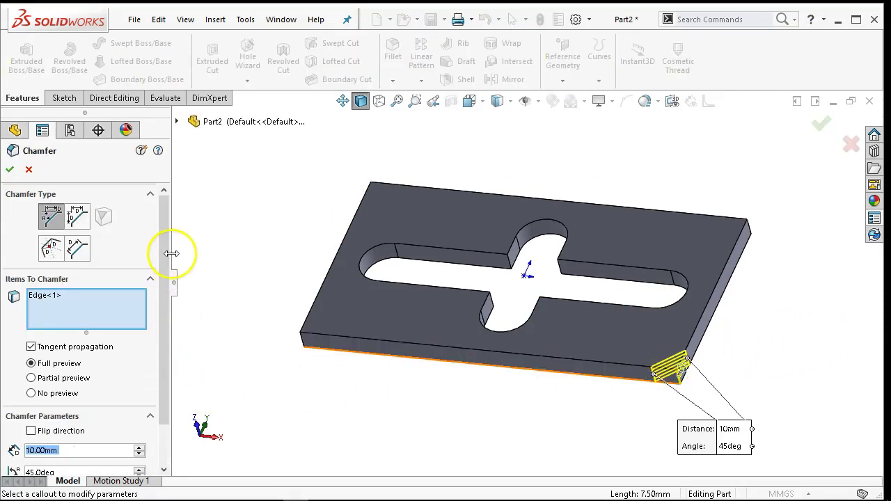
pyautogui.scroll(-1, 170, 256)
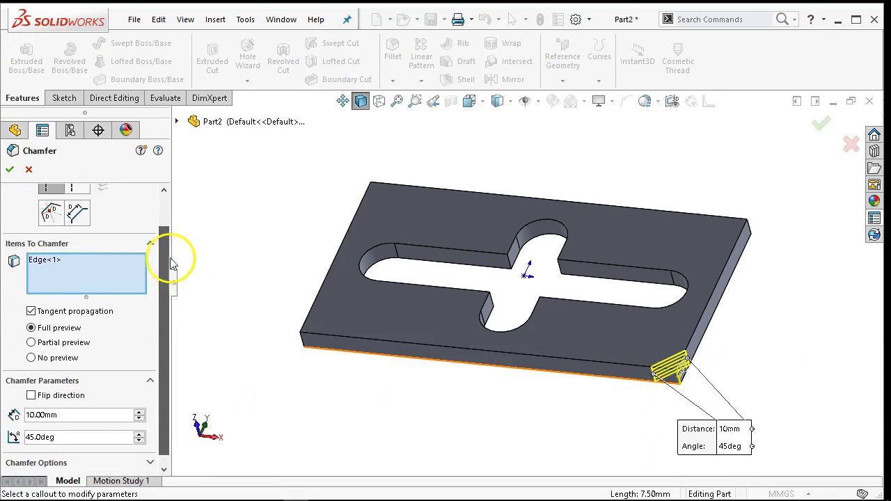
pyautogui.scroll(1, 173, 264)
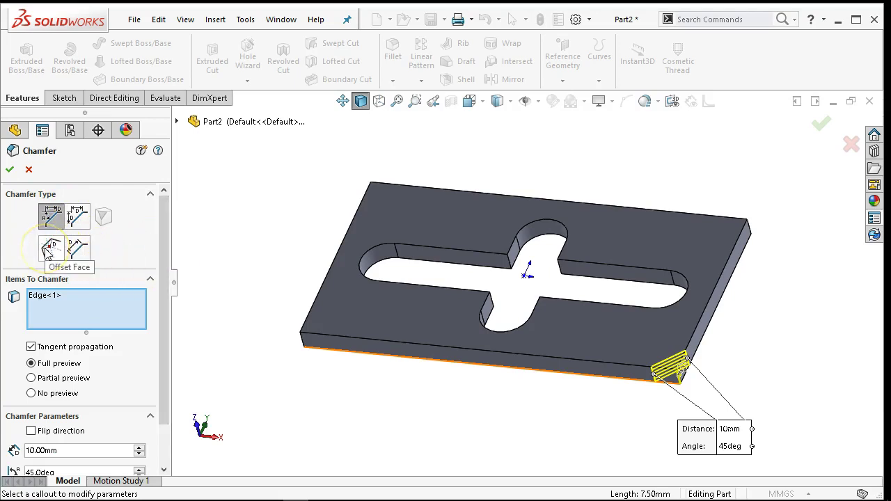
pyautogui.click(77, 249)
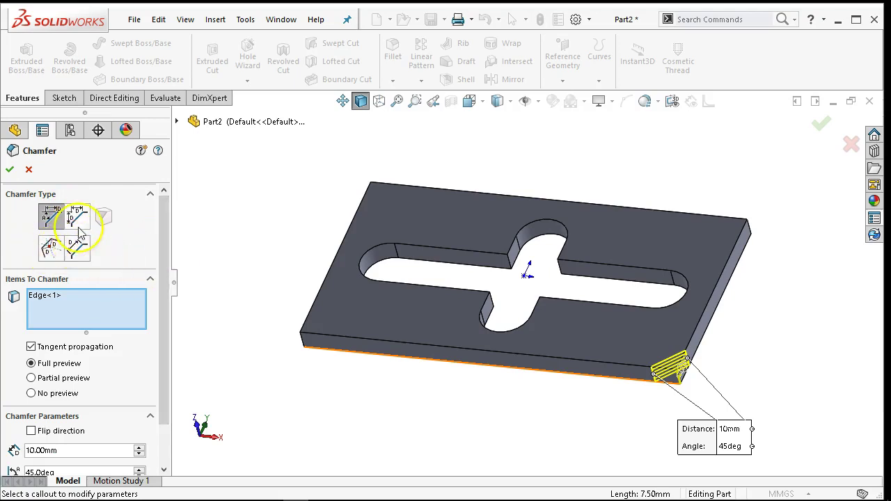
pyautogui.moveTo(168, 268); pyautogui.dragTo(161, 344)
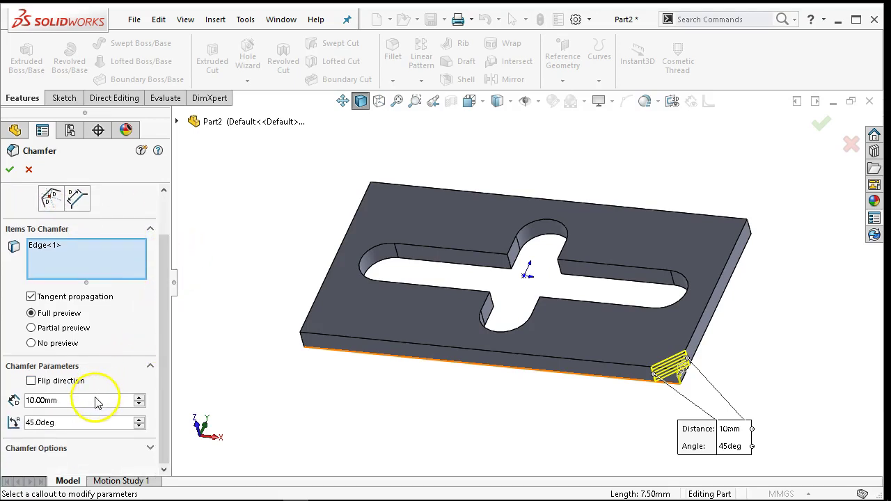
pyautogui.moveTo(93, 402); pyautogui.dragTo(14, 402)
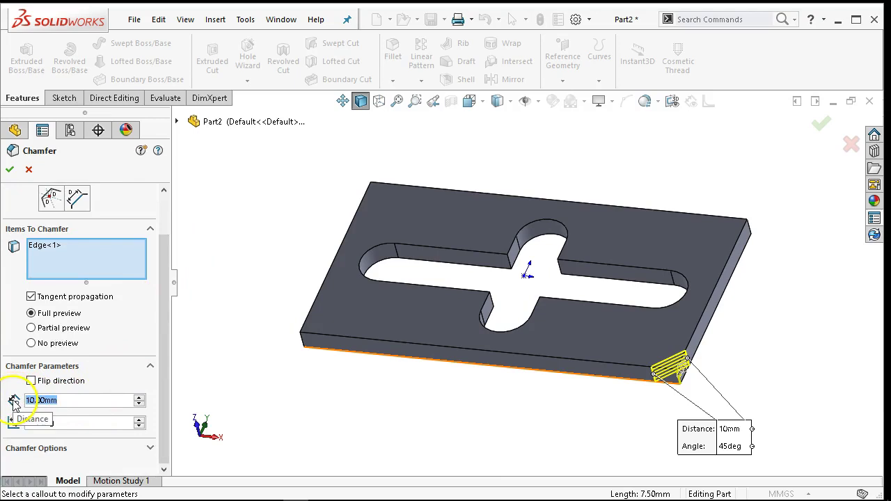
pyautogui.write('20')
pyautogui.press('Tab')
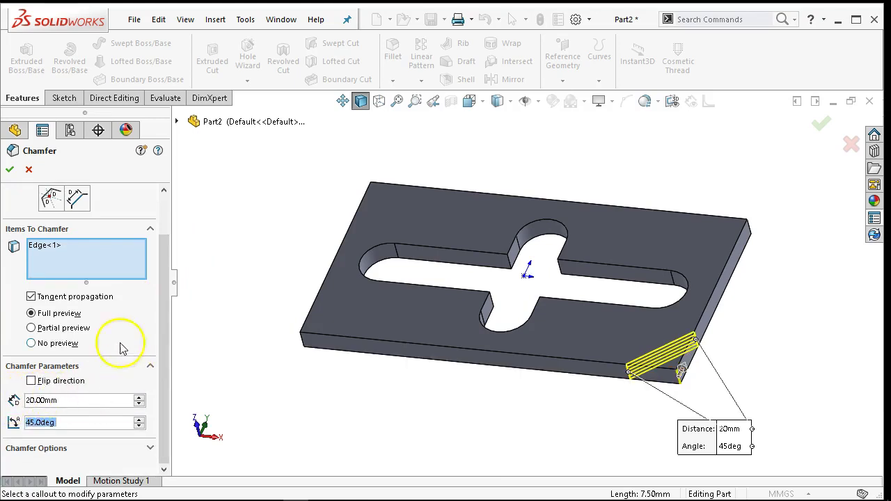
pyautogui.click(10, 170)
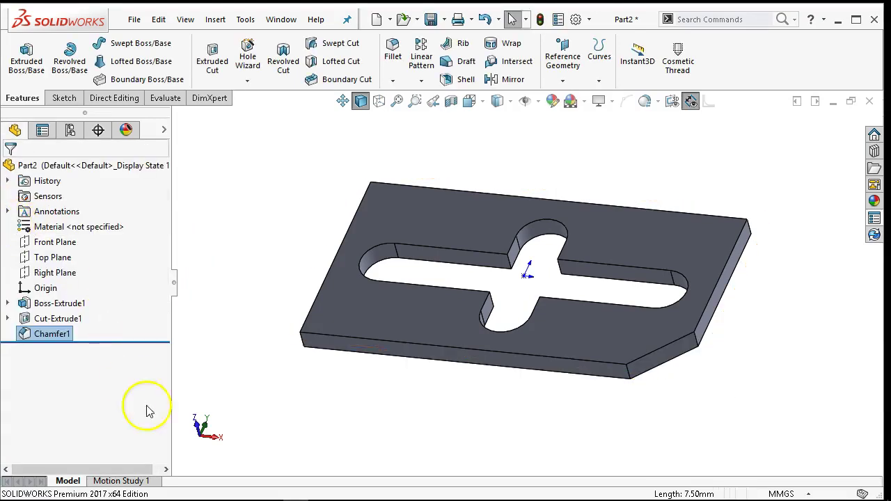
# Step: Edit the chamfer to include the plate's other three corner edges at 20 mm and 45 degrees, and show the front view
pyautogui.rightClick(42, 334)
pyautogui.click(54, 166)
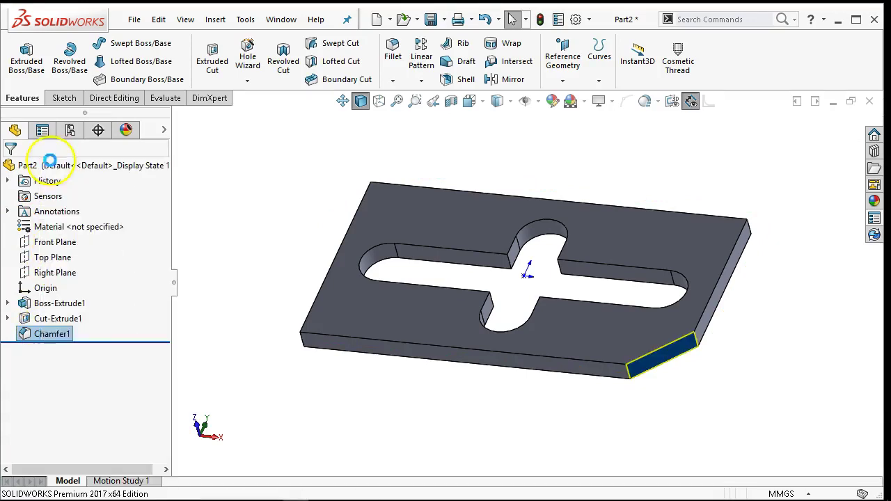
pyautogui.click(752, 234)
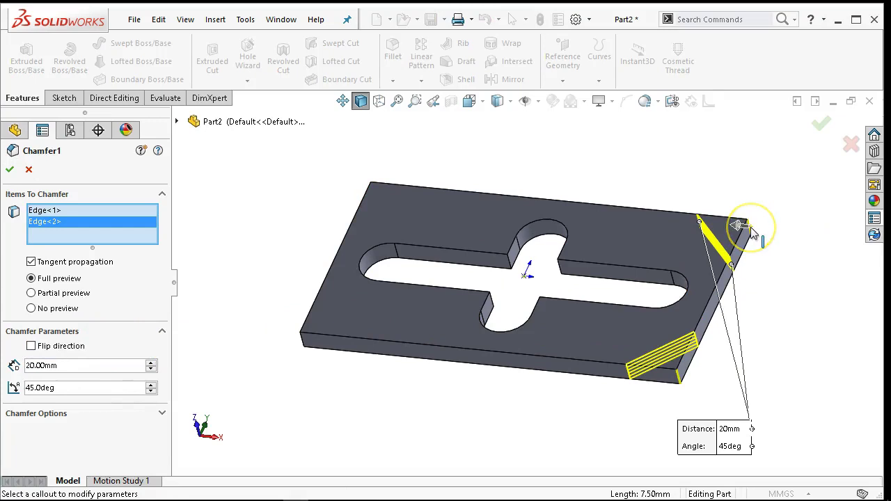
pyautogui.moveTo(496, 174); pyautogui.dragTo(480, 179, button='middle')
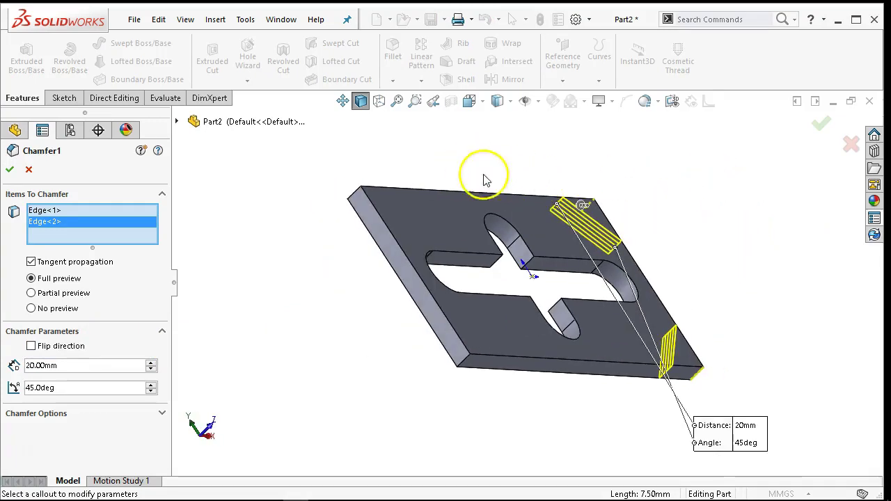
pyautogui.click(355, 193)
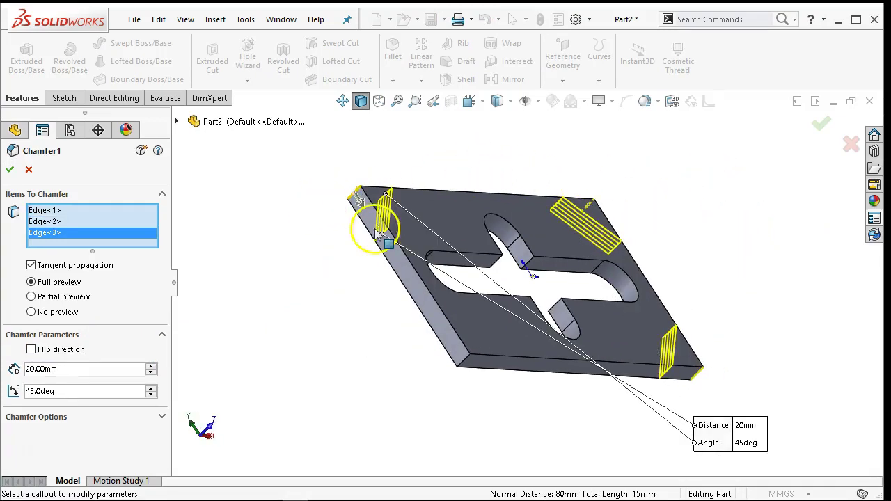
pyautogui.click(465, 367)
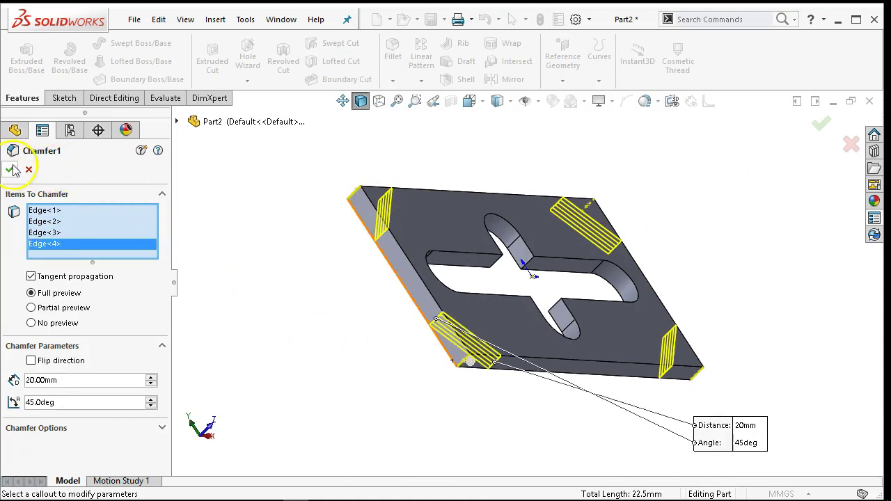
pyautogui.click(10, 170)
pyautogui.click(254, 317)
pyautogui.hotkey('ctrl', '1')
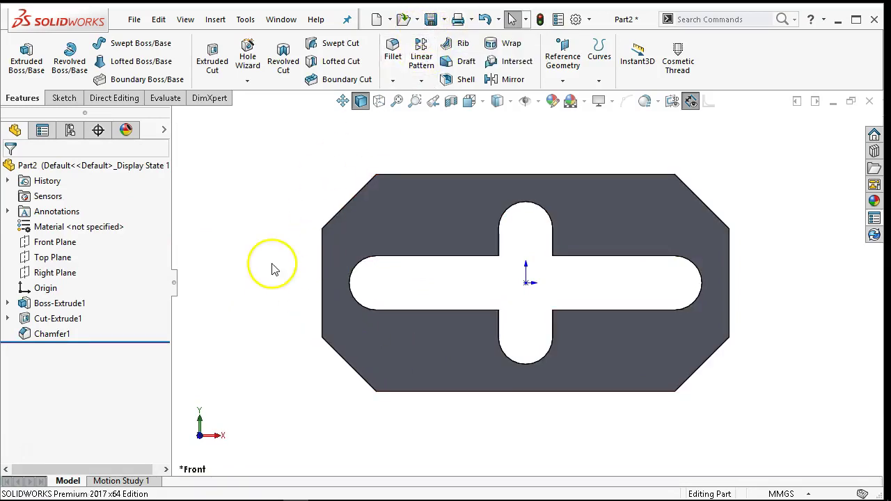
# Step: Save the part as JL P2-14.SLDPRT in the Ch2 folder and close it
pyautogui.click(431, 19)
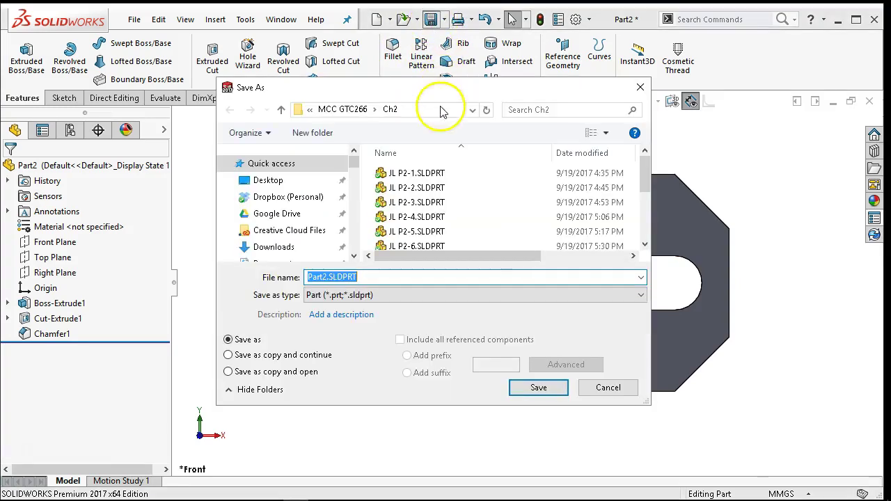
pyautogui.scroll(-3, 641, 175)
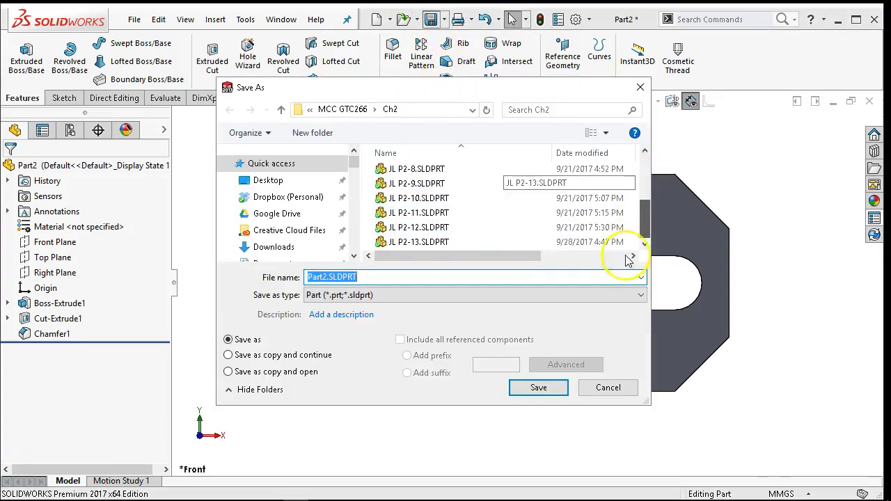
pyautogui.click(418, 242)
pyautogui.click(335, 278)
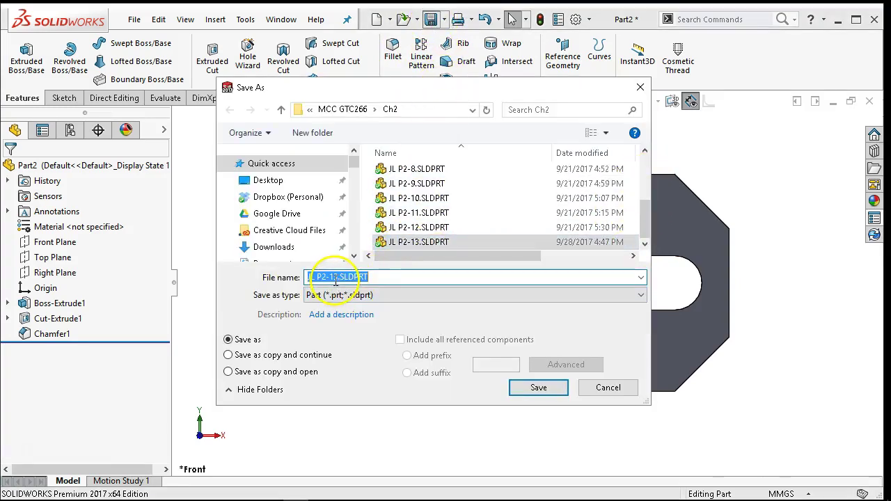
pyautogui.moveTo(340, 278); pyautogui.dragTo(334, 278)
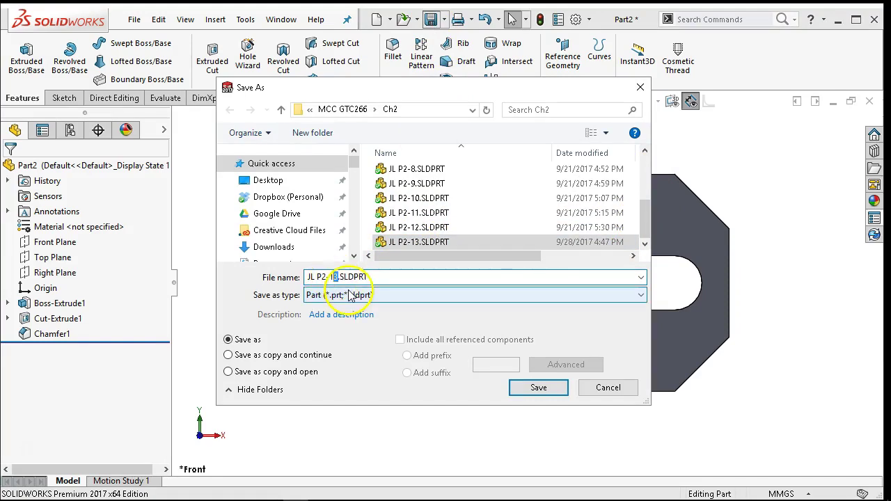
pyautogui.write('4')
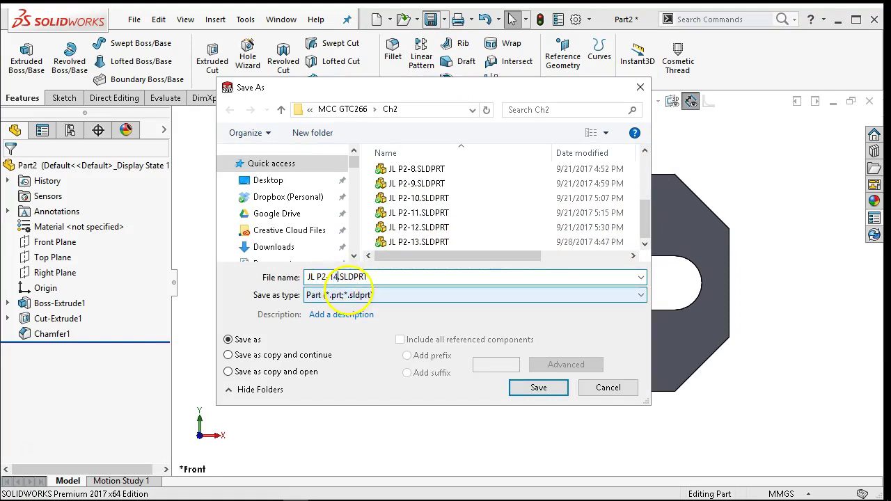
pyautogui.click(534, 388)
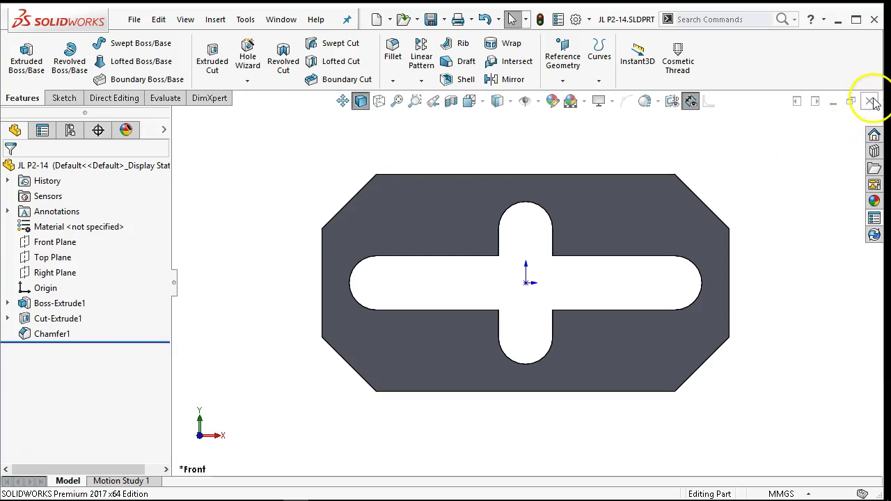
pyautogui.click(869, 101)
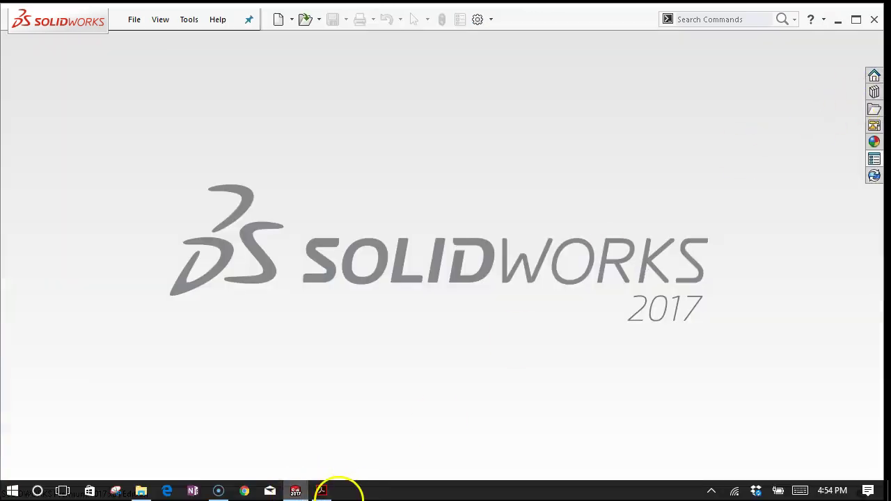
# Step: Switch to the Acrobat drawing, examine the dimensions of the Strap Plate in Figure P2-15, and return to SOLIDWORKS
pyautogui.click(318, 491)
pyautogui.scroll(-10, 374, 261)
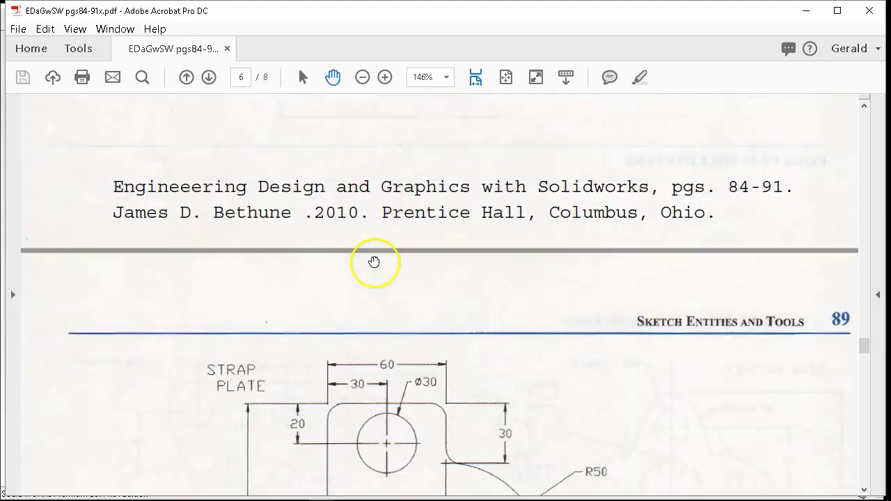
pyautogui.scroll(-2, 374, 261)
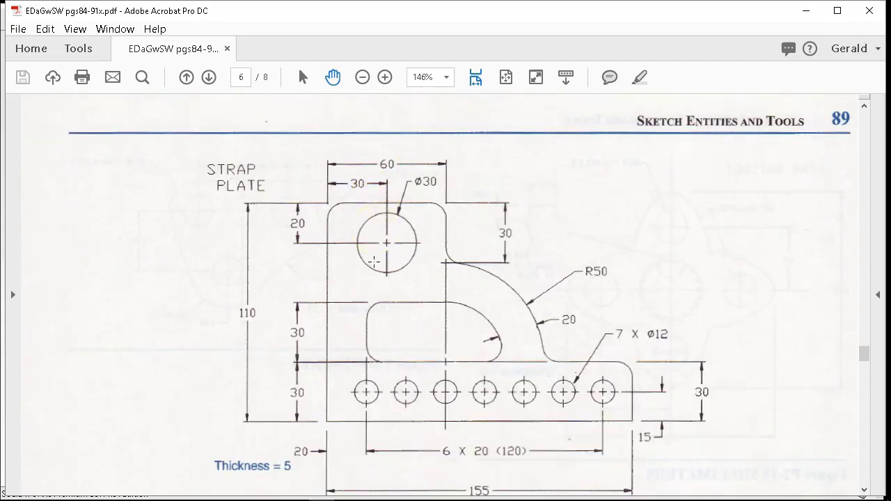
pyautogui.scroll(-2, 75, 276)
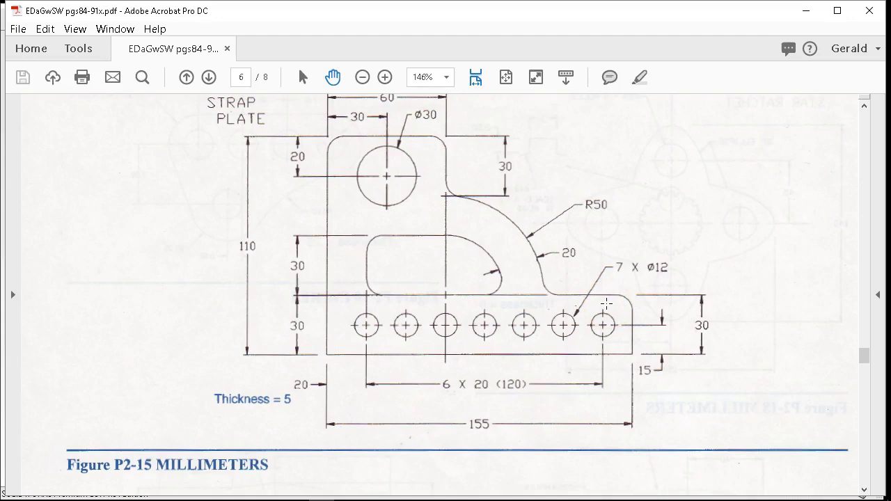
pyautogui.click(807, 13)
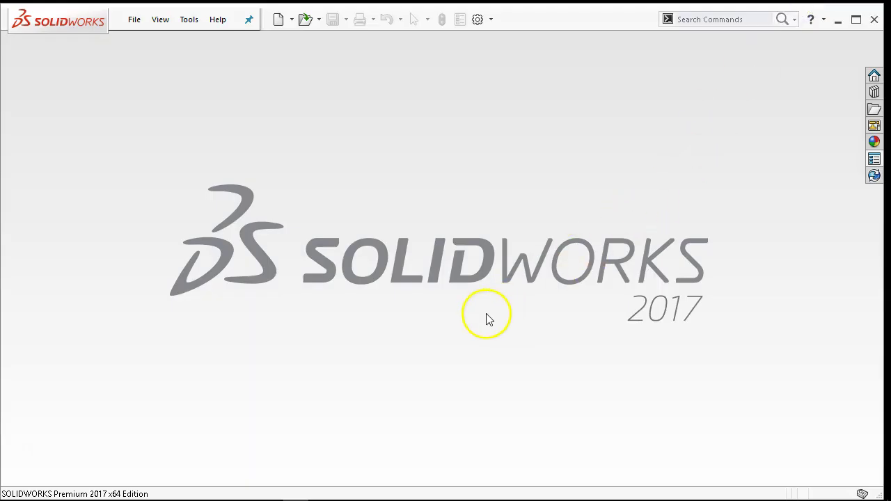
# Step: Create a new part and start a sketch on the Front Plane
pyautogui.click(131, 20)
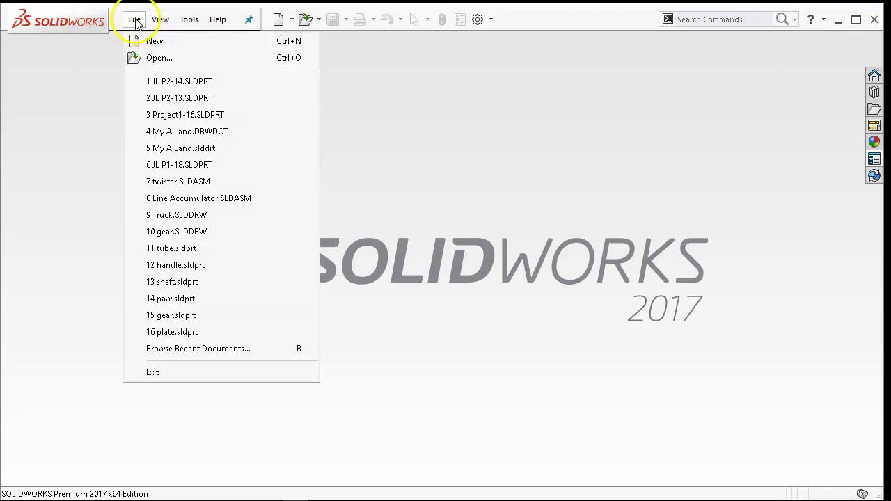
pyautogui.click(155, 40)
pyautogui.doubleClick(308, 92)
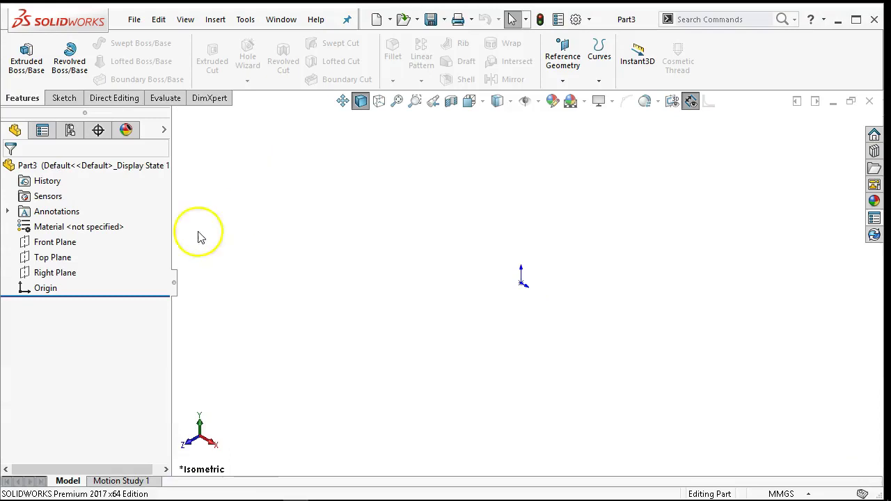
pyautogui.click(69, 242)
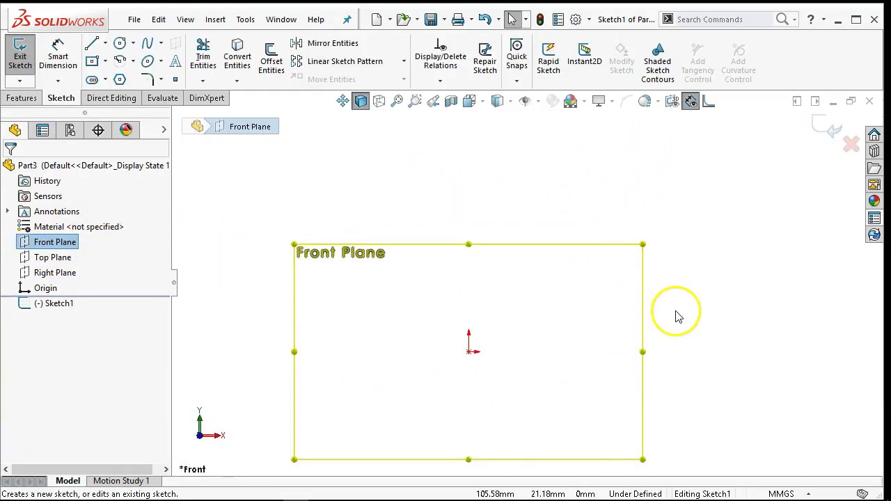
# Step: Sketch a bottom line about 95 mm leftward from the origin, a vertical left edge, a short top edge and a short drop about 10 mm long
pyautogui.scroll(-1, 675, 314)
pyautogui.click(93, 46)
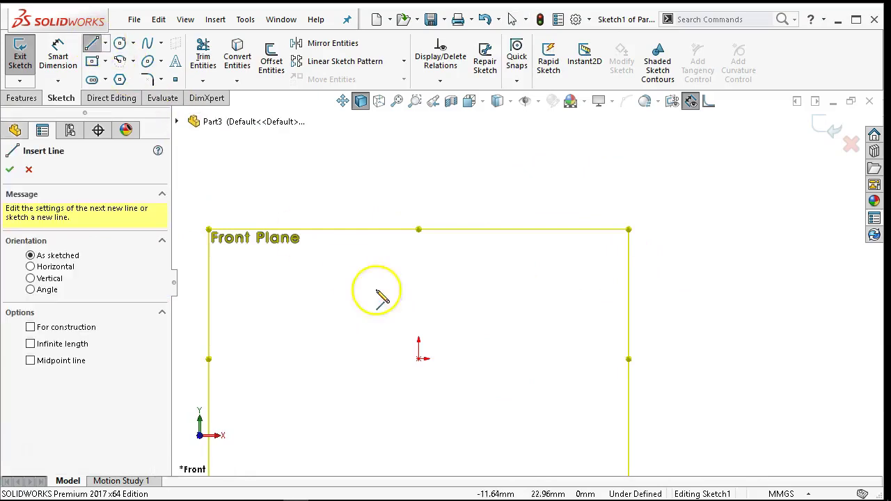
pyautogui.click(419, 358)
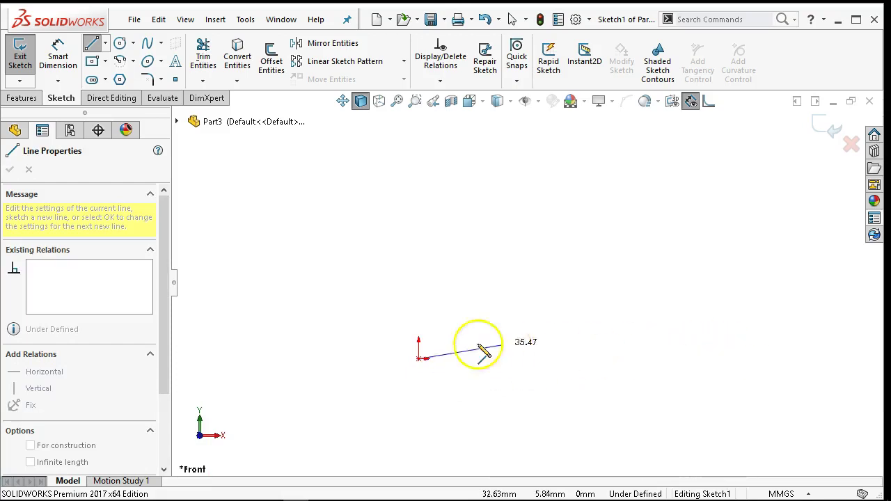
pyautogui.doubleClick(197, 359)
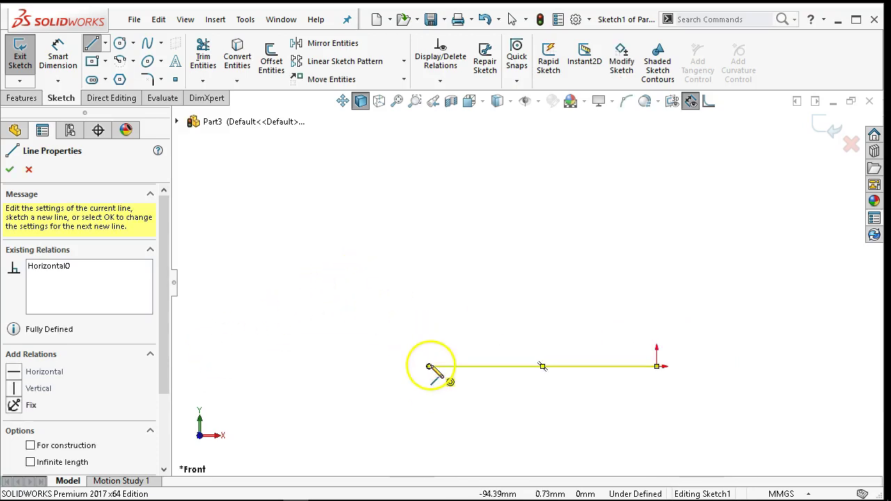
pyautogui.click(430, 367)
pyautogui.click(429, 244)
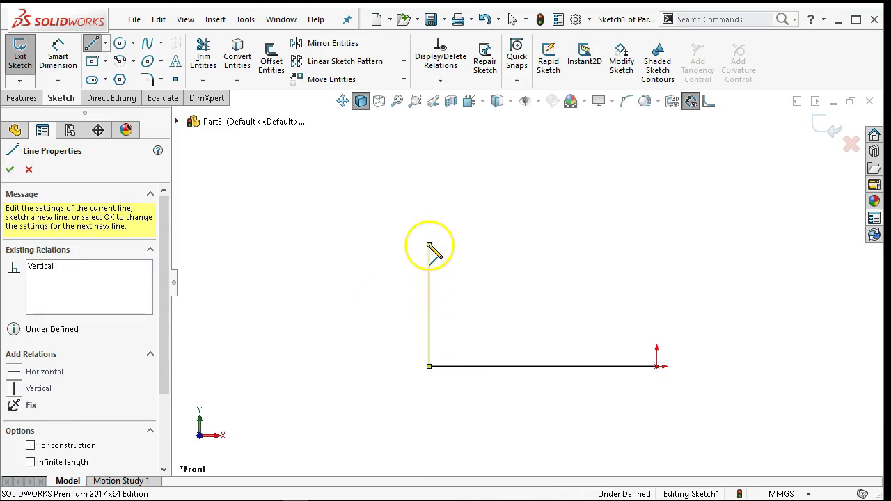
pyautogui.click(473, 244)
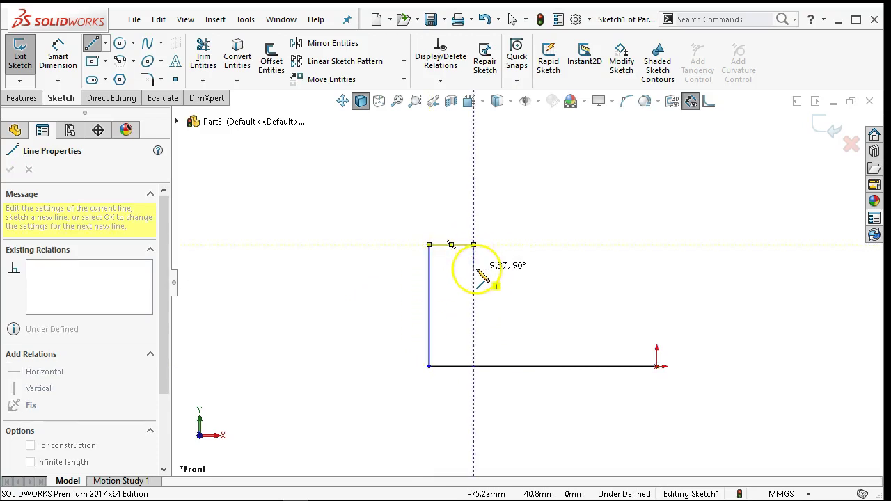
pyautogui.doubleClick(475, 268)
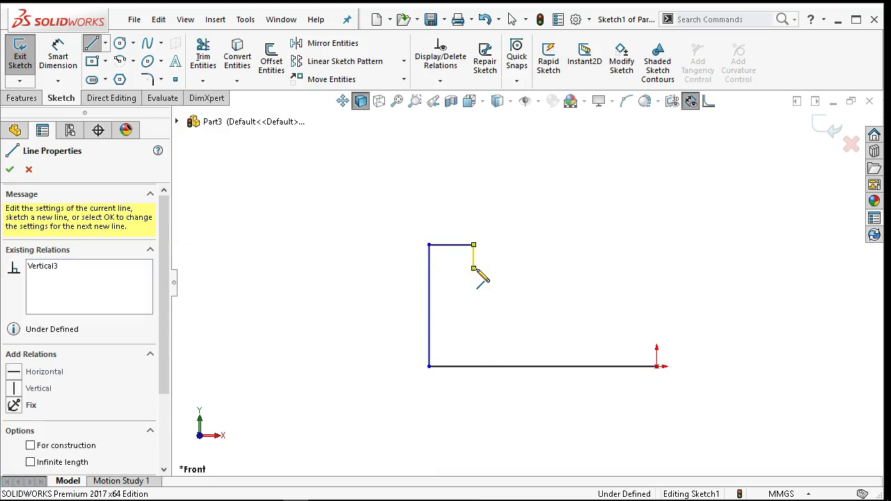
# Step: Continue the outline with an arc of about 32 mm radius, a horizontal line about 47 mm long and a vertical line closing at the origin
pyautogui.click(461, 280)
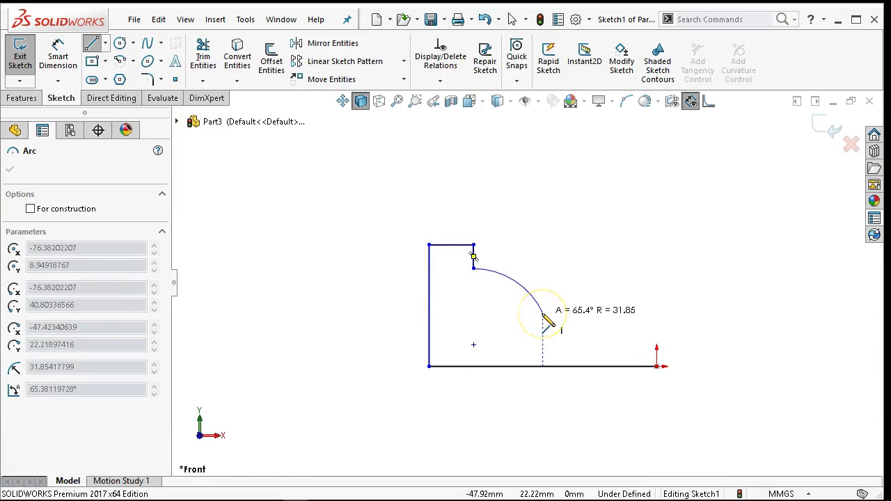
pyautogui.moveTo(542, 318); pyautogui.dragTo(657, 317)
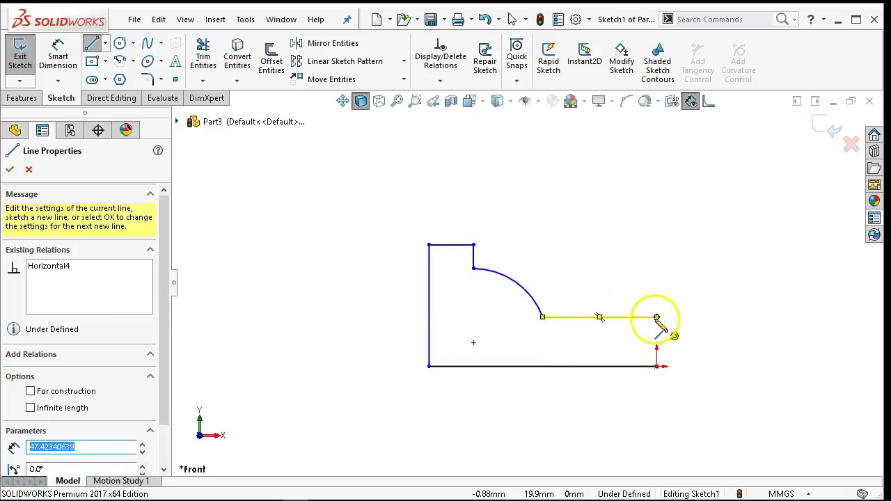
pyautogui.click(656, 364)
pyautogui.scroll(-3, 578, 317)
pyautogui.rightClick(597, 238)
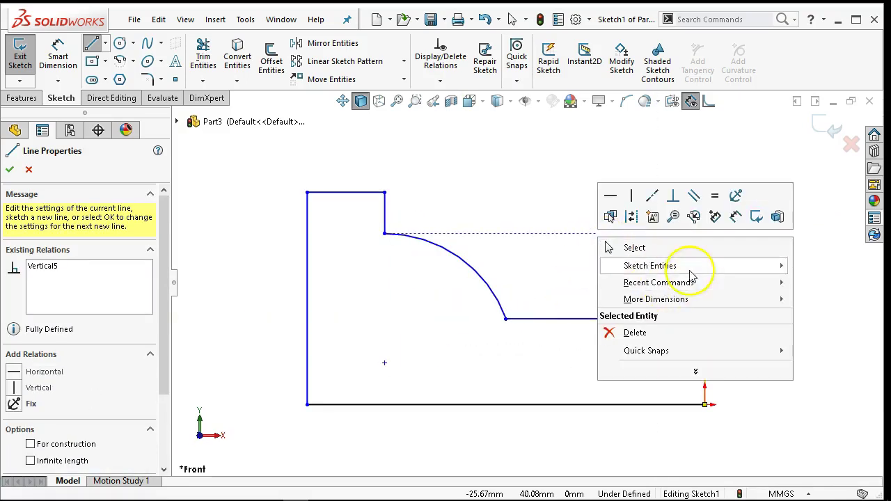
pyautogui.click(671, 251)
# Step: Reshape the outline by moving the arc's end points, lengthening the top edge and placing the arc between the short drop and the lower ledge
pyautogui.moveTo(509, 320); pyautogui.dragTo(636, 317)
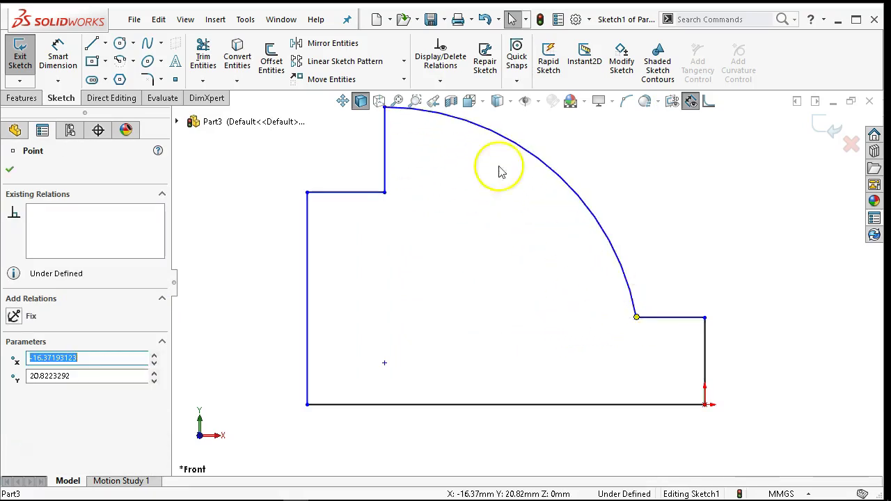
pyautogui.press('z')
pyautogui.moveTo(409, 138); pyautogui.dragTo(520, 254)
pyautogui.click(683, 289)
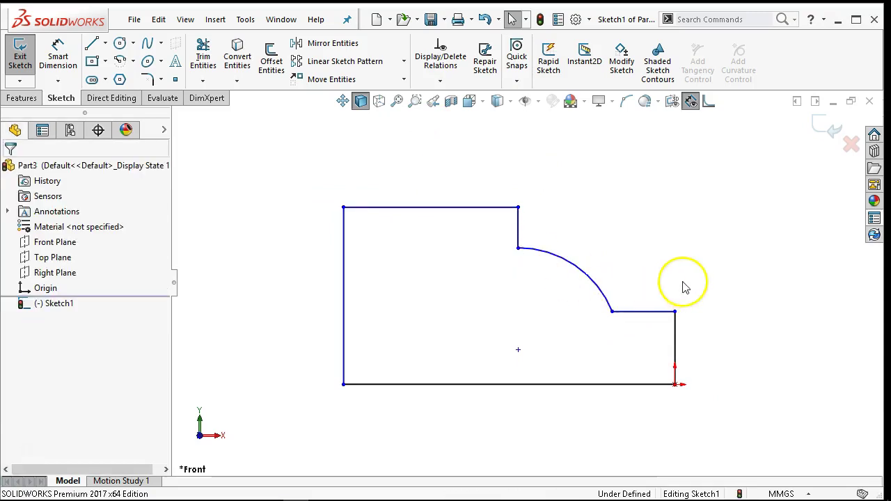
# Step: Dimension the outline's bottom edge at 155 mm
pyautogui.click(57, 57)
pyautogui.click(471, 385)
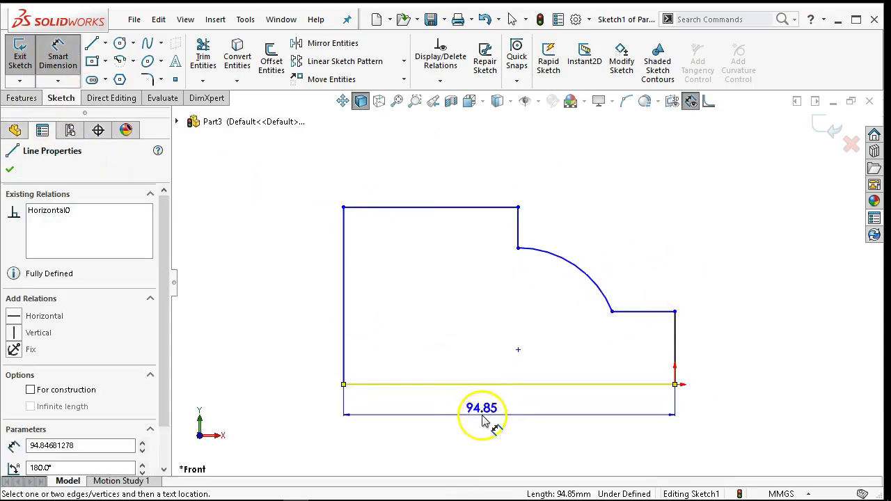
pyautogui.click(486, 415)
pyautogui.write('1')
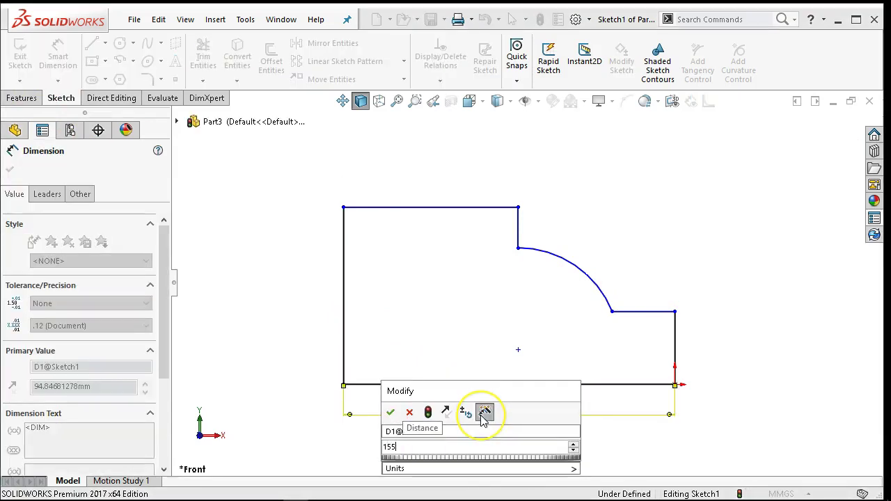
pyautogui.write('55')
pyautogui.press('Return')
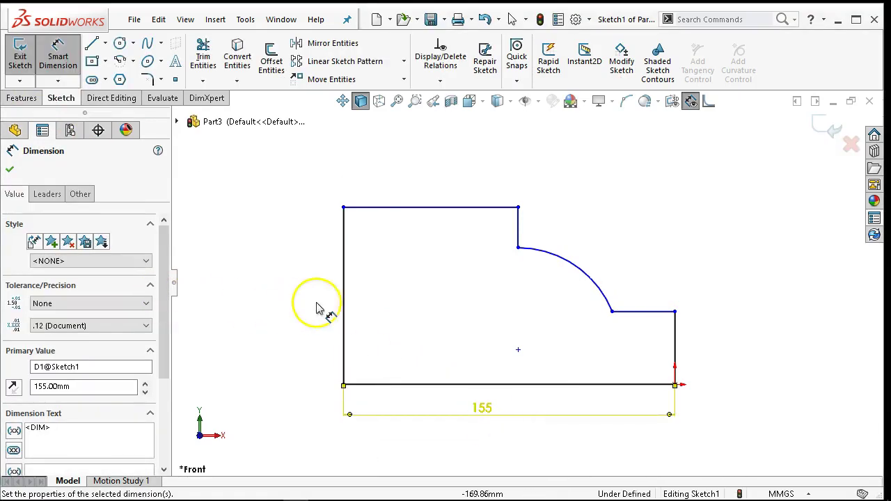
# Step: Dimension the outline's left edge at 110 mm
pyautogui.click(342, 313)
pyautogui.click(300, 311)
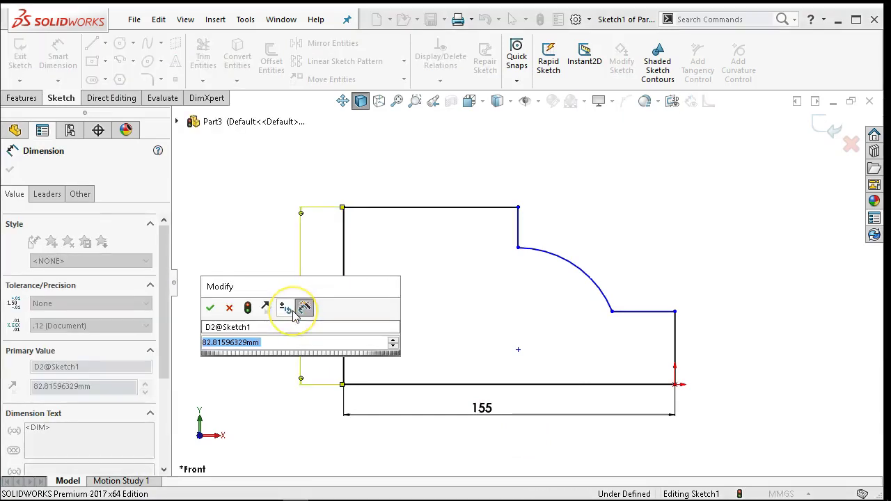
pyautogui.write('110')
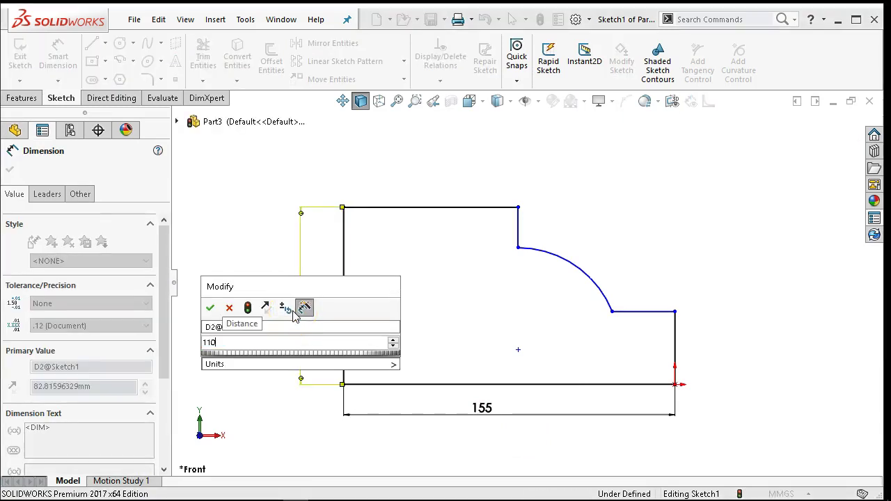
pyautogui.press('Return')
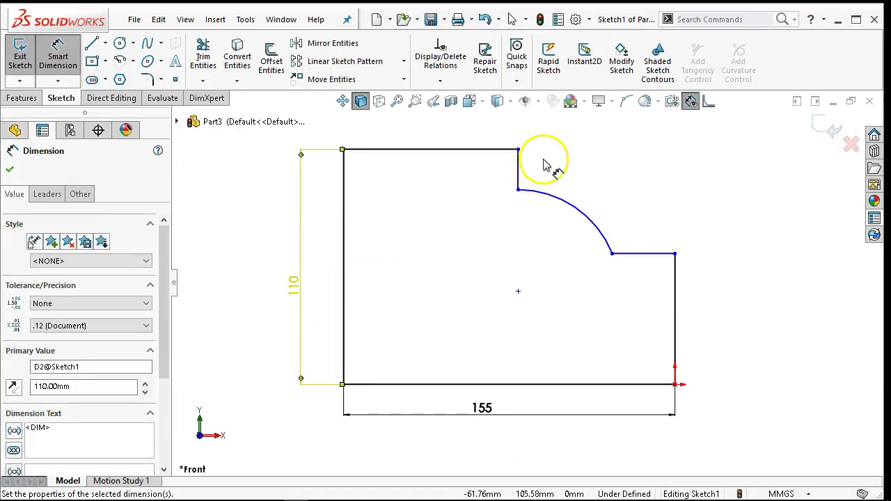
# Step: Add a radius dimension to the arc in the outline's upper right area
pyautogui.click(597, 227)
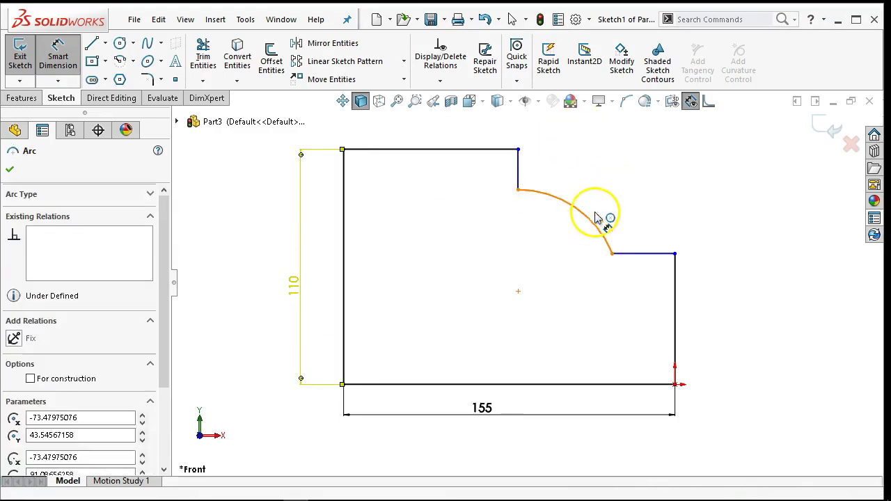
# Step: Set the radius dimension of the notch's arc to 50 mm
pyautogui.click(612, 202)
pyautogui.write('5')
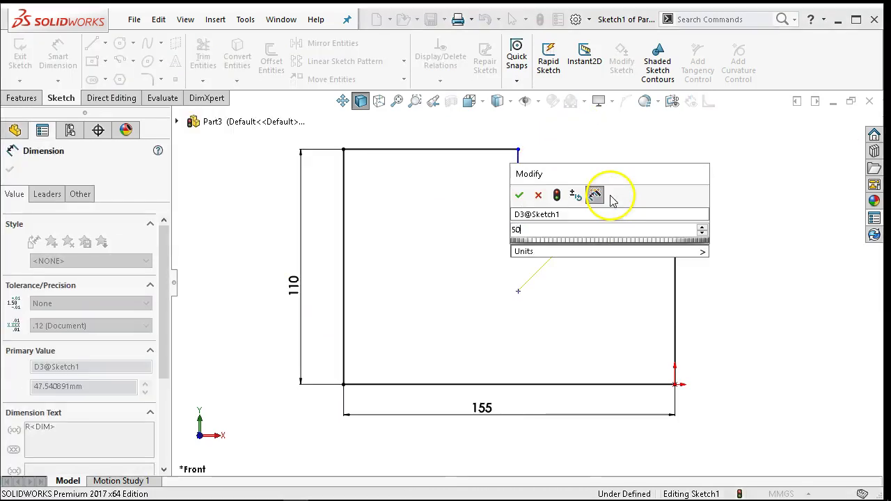
pyautogui.write('0')
pyautogui.press('Return')
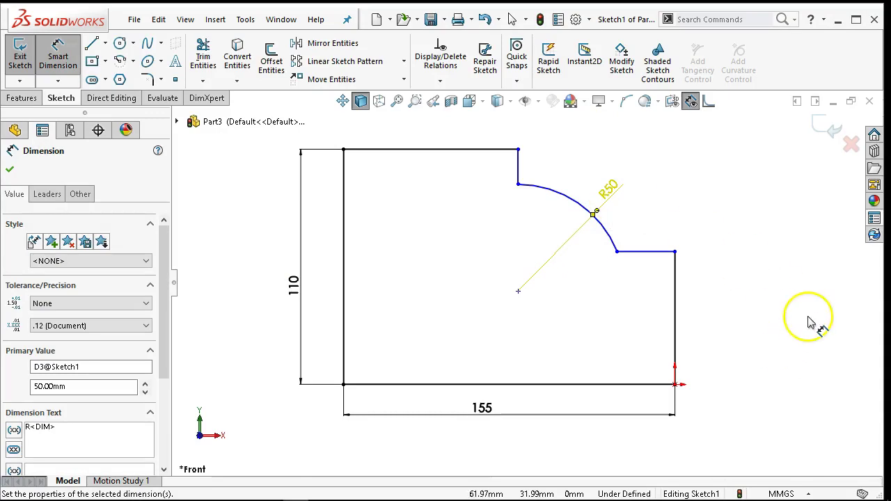
# Step: Dimension the profile's short right vertical edge as 30 mm and its top horizontal edge as 60 mm
pyautogui.click(676, 328)
pyautogui.click(716, 338)
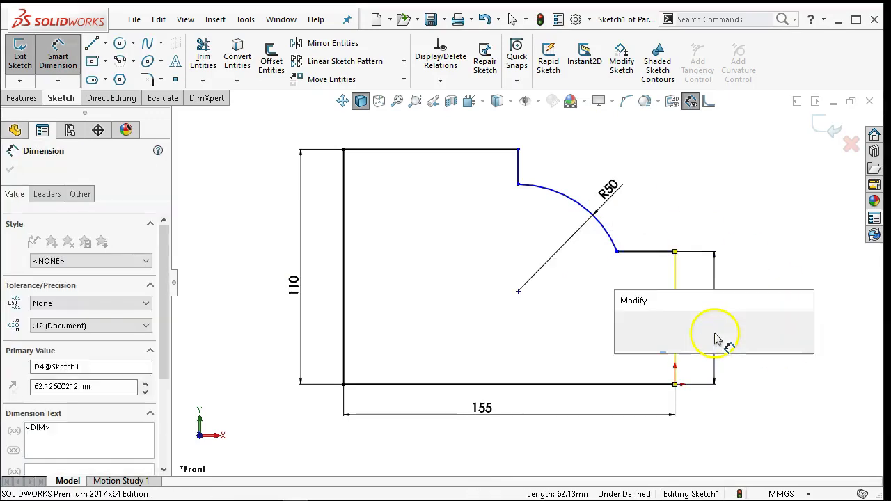
pyautogui.write('30')
pyautogui.press('Return')
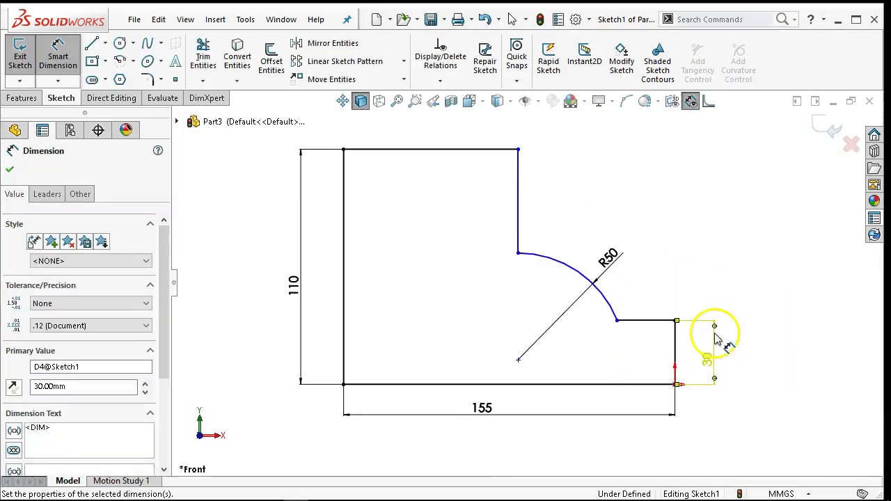
pyautogui.click(458, 156)
pyautogui.click(438, 133)
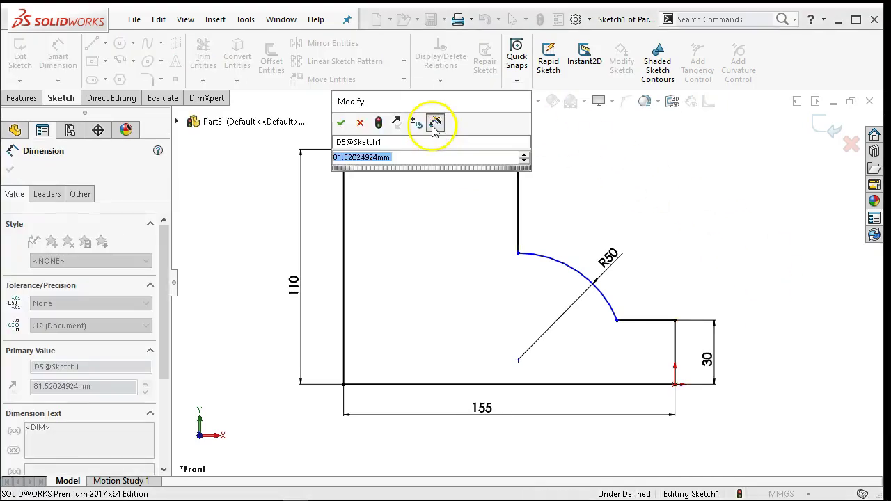
pyautogui.write('60')
pyautogui.press('Return')
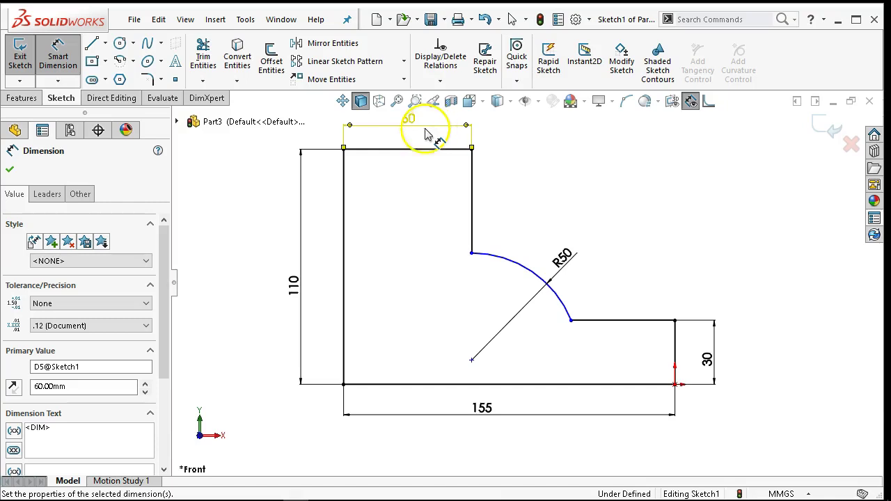
# Step: Consult the strap plate drawing in Adobe Acrobat, and dimension the vertical edge above the R50 arc as 30 mm in SOLIDWORKS
pyautogui.click(522, 263)
pyautogui.click(474, 255)
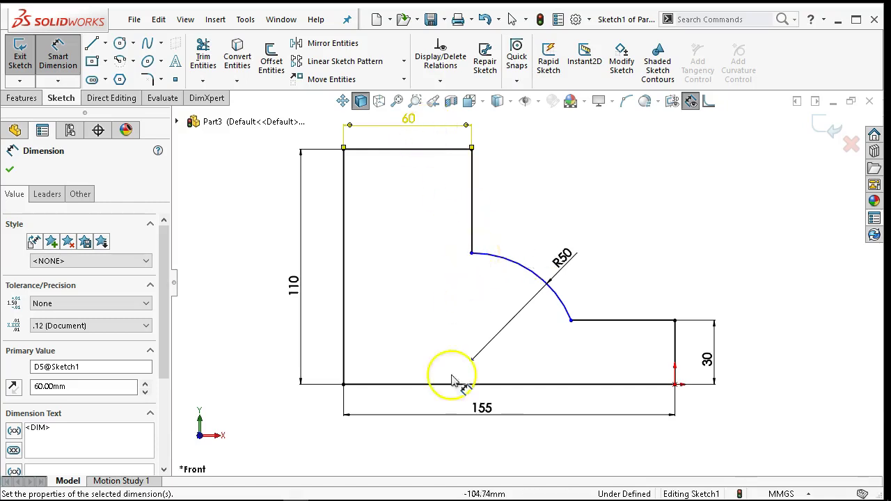
pyautogui.click(322, 488)
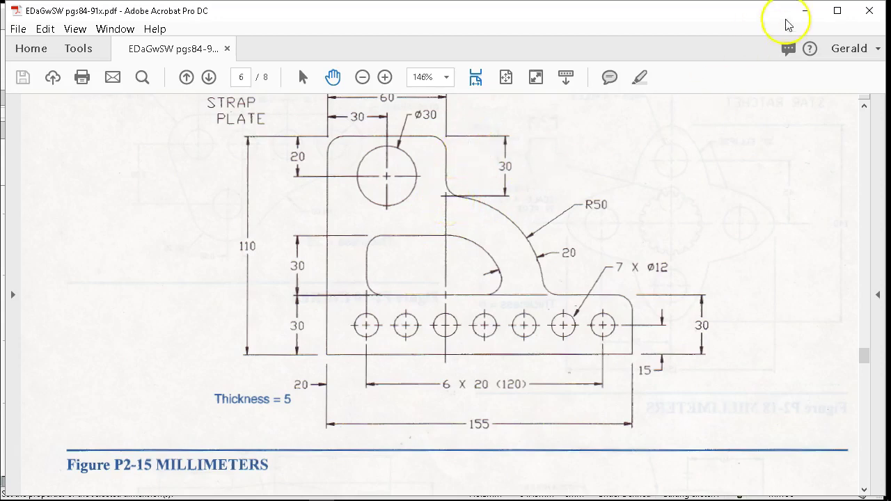
pyautogui.click(805, 11)
pyautogui.click(472, 199)
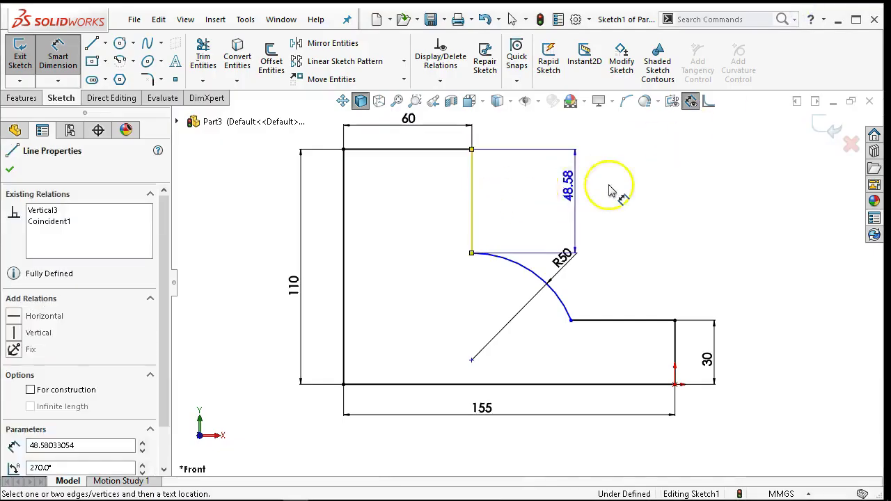
pyautogui.click(637, 193)
pyautogui.write('30')
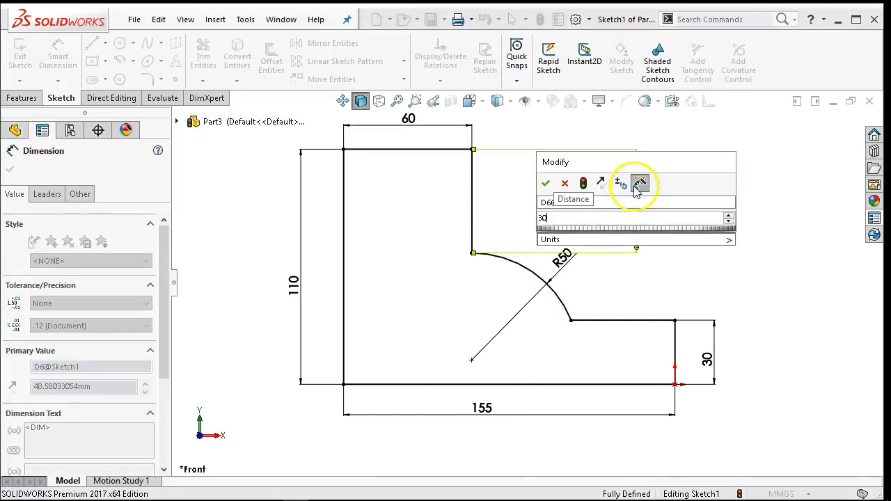
pyautogui.press('Return')
pyautogui.click(706, 260)
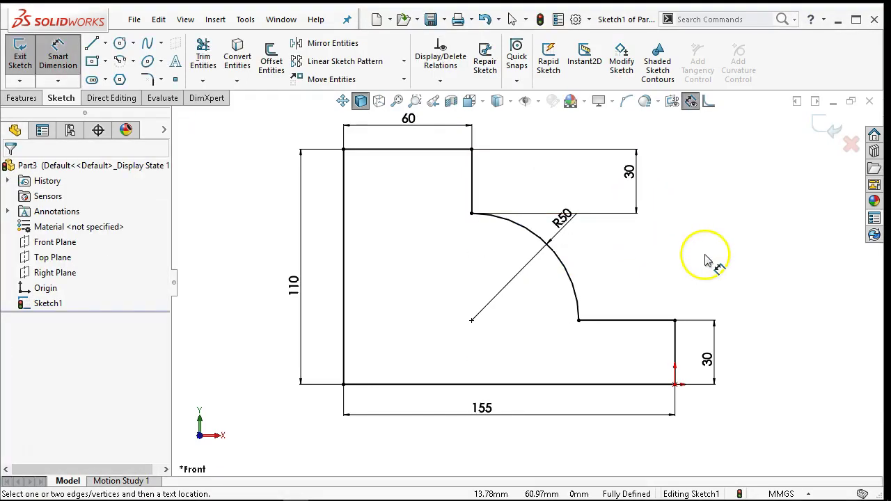
pyautogui.rightClick(643, 245)
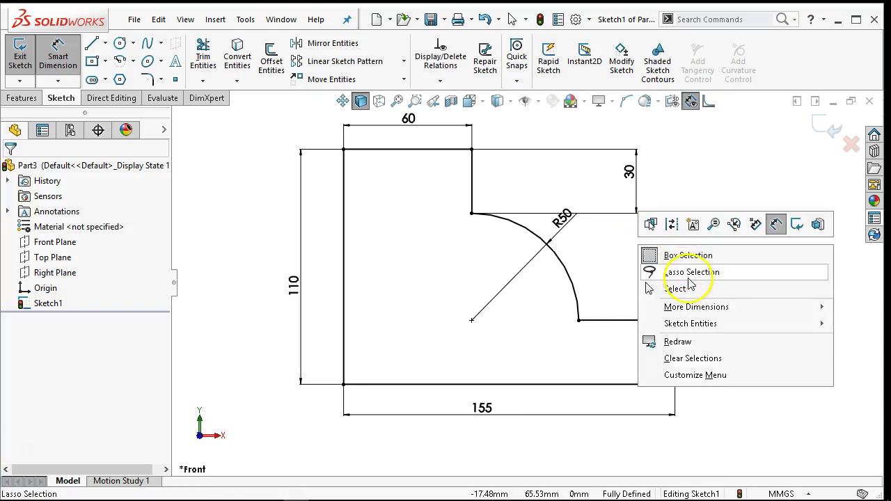
pyautogui.click(679, 288)
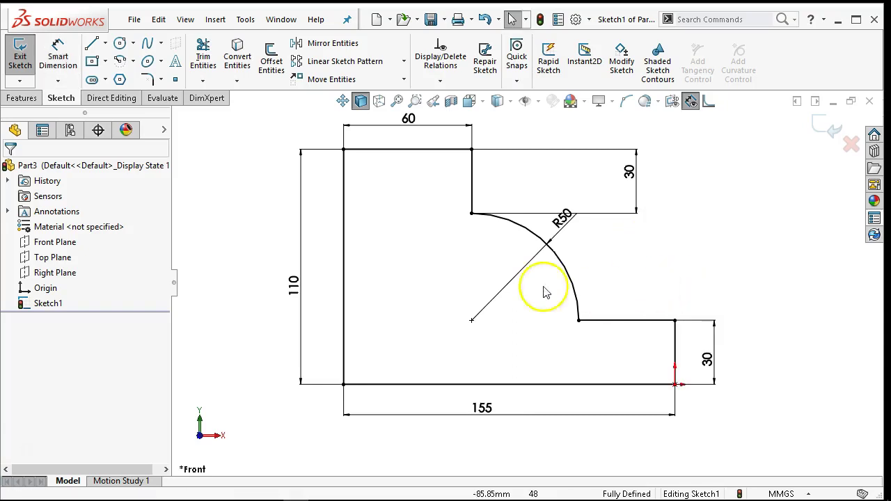
# Step: Sketch a closed cutout inside the plate, level with the R50 arc's center, with an arc of about 29 mm radius and a 37 mm top line
pyautogui.click(91, 43)
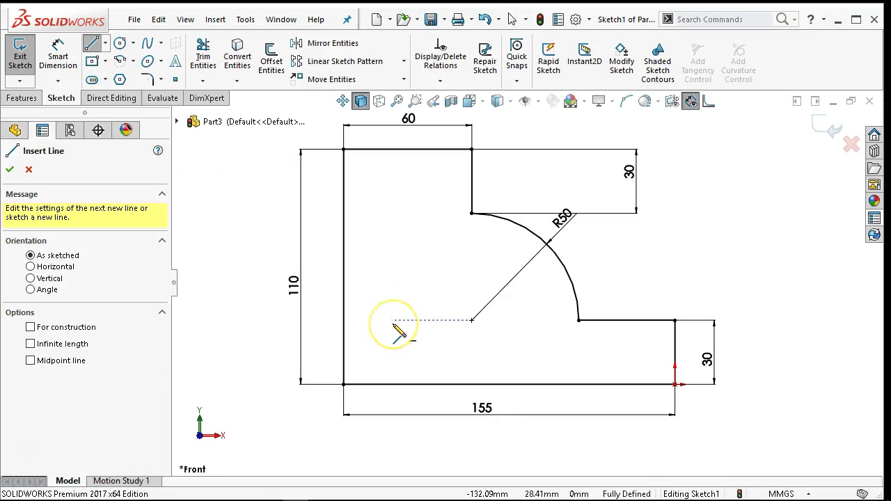
pyautogui.moveTo(393, 322); pyautogui.dragTo(534, 321)
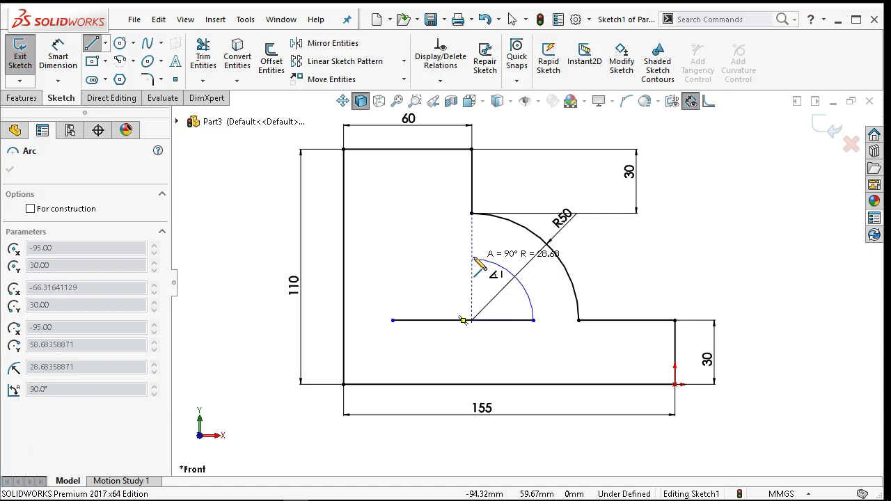
pyautogui.click(472, 260)
pyautogui.moveTo(473, 260); pyautogui.dragTo(397, 264)
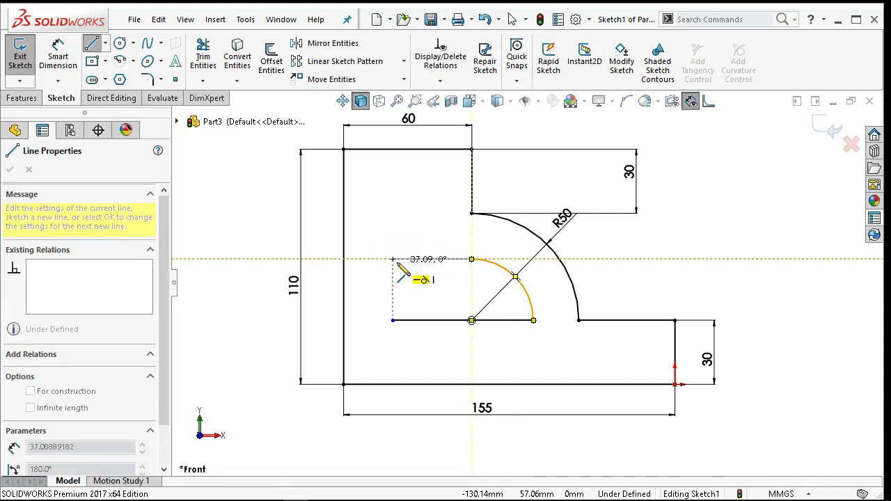
pyautogui.moveTo(397, 265); pyautogui.dragTo(392, 323)
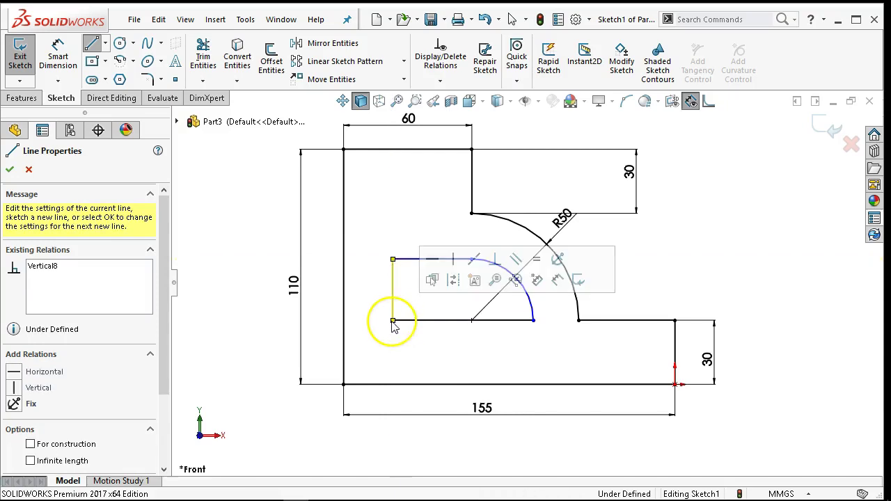
pyautogui.rightClick(388, 203)
pyautogui.click(426, 214)
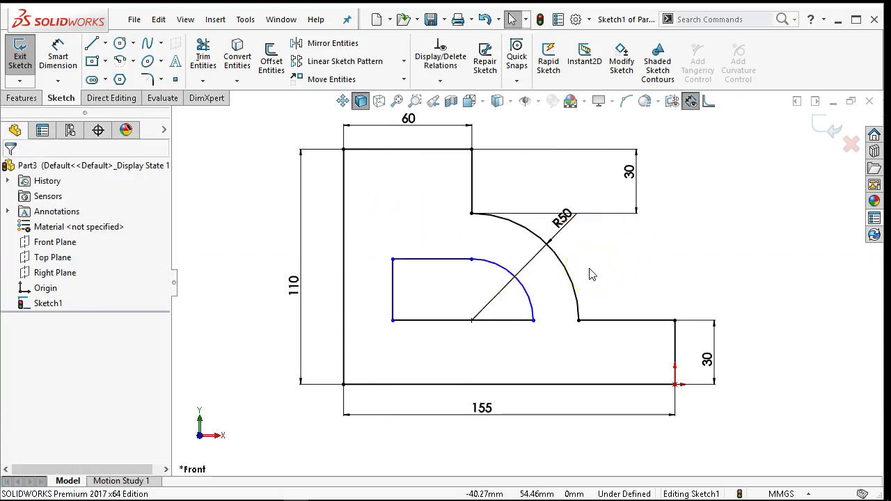
# Step: Try a concentric relation between the cutout's arc and the R50 arc, and undo it
pyautogui.click(535, 299)
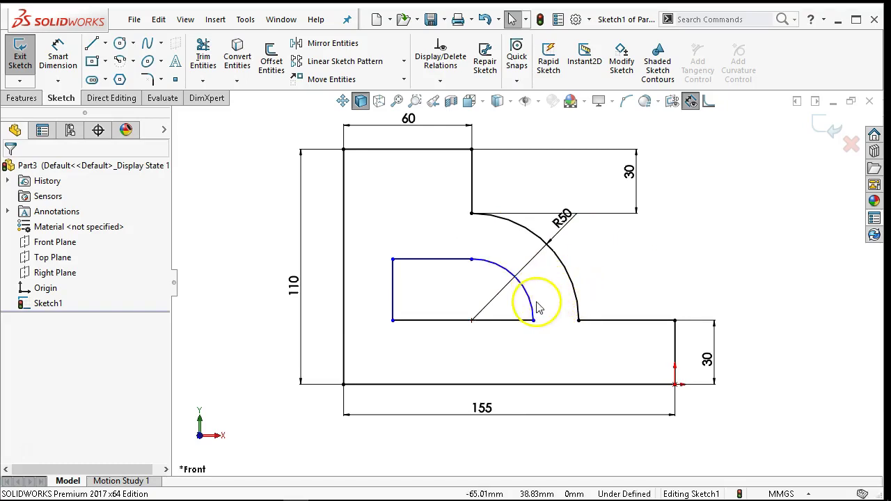
pyautogui.click(535, 310)
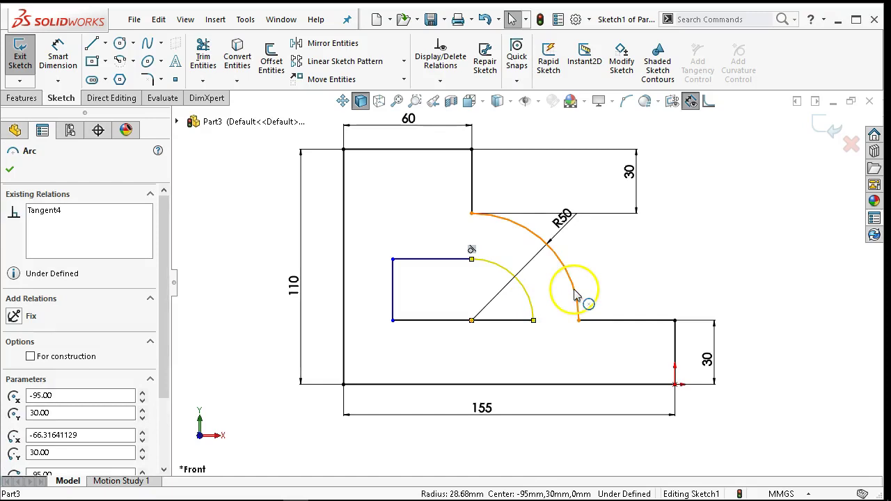
pyautogui.keyDown('ctrl'); pyautogui.click(576, 295); pyautogui.keyUp('ctrl')
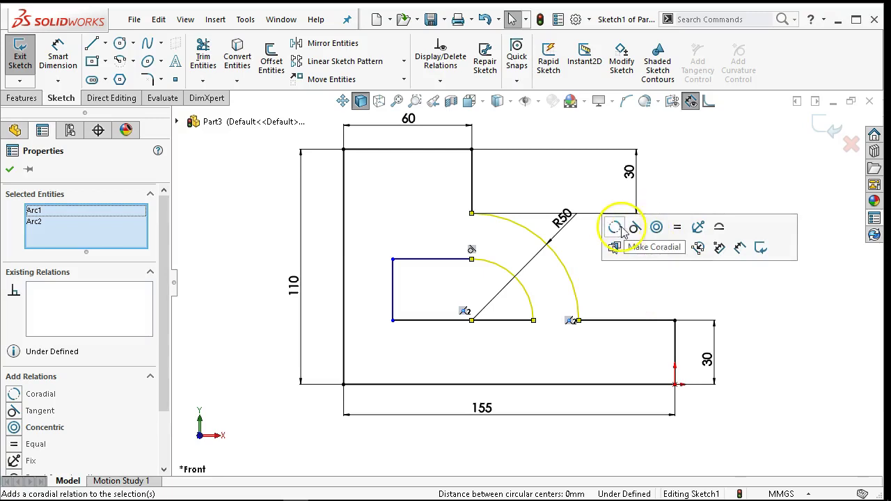
pyautogui.click(656, 227)
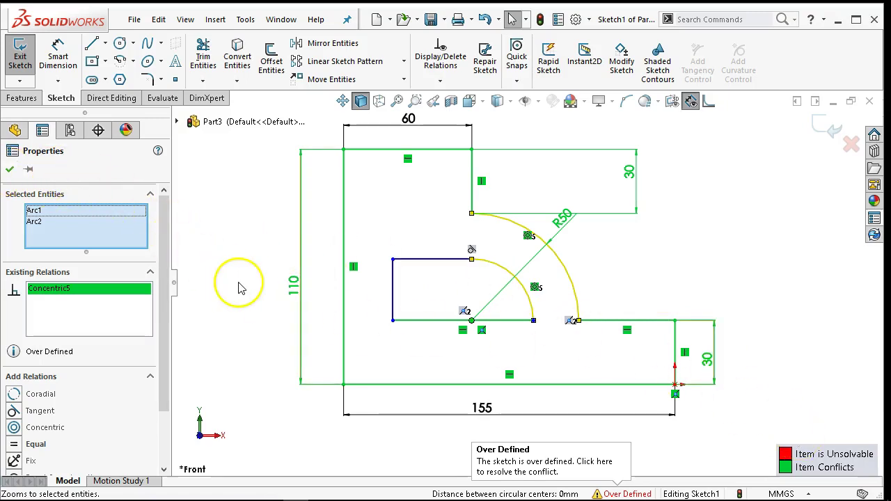
pyautogui.hotkey('ctrl', 'z')
pyautogui.click(658, 275)
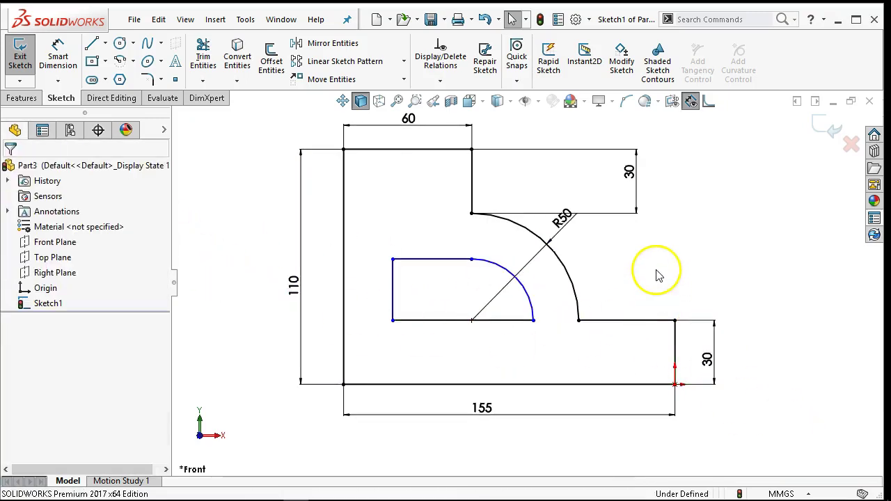
# Step: Dimension the gap between the cutout's arc and the outer R50 arc as 20 mm
pyautogui.click(58, 58)
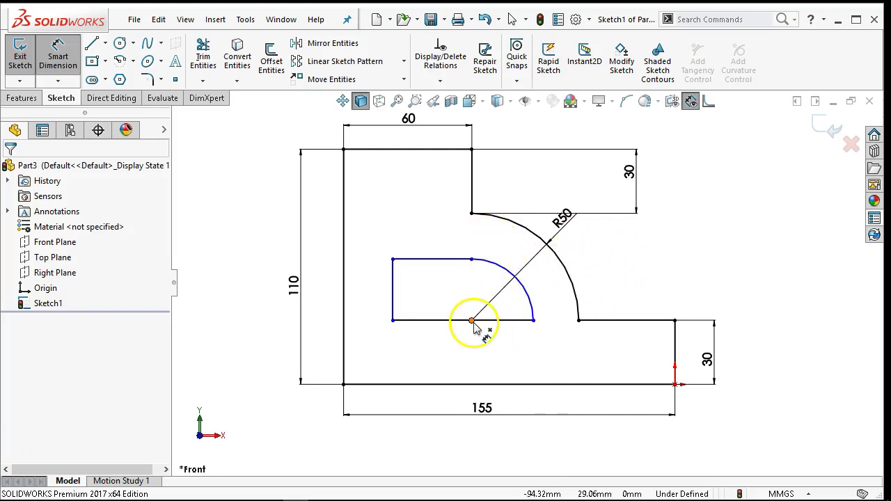
pyautogui.click(524, 288)
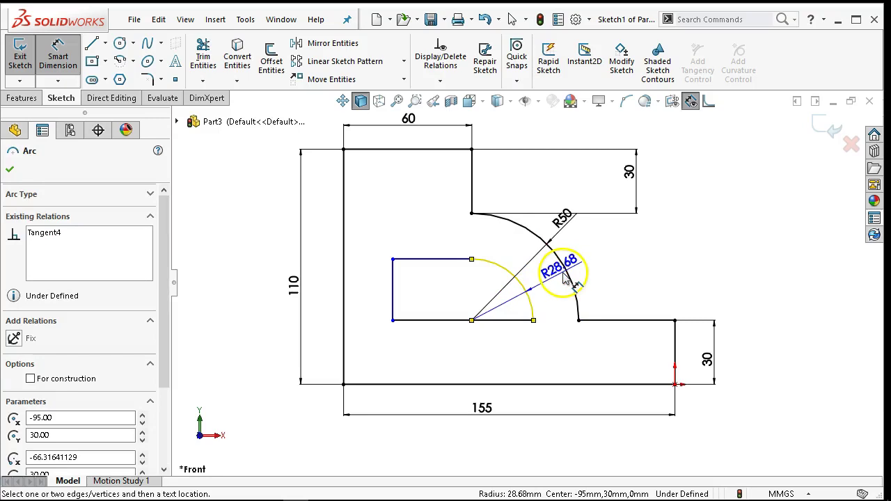
pyautogui.click(570, 275)
pyautogui.click(637, 258)
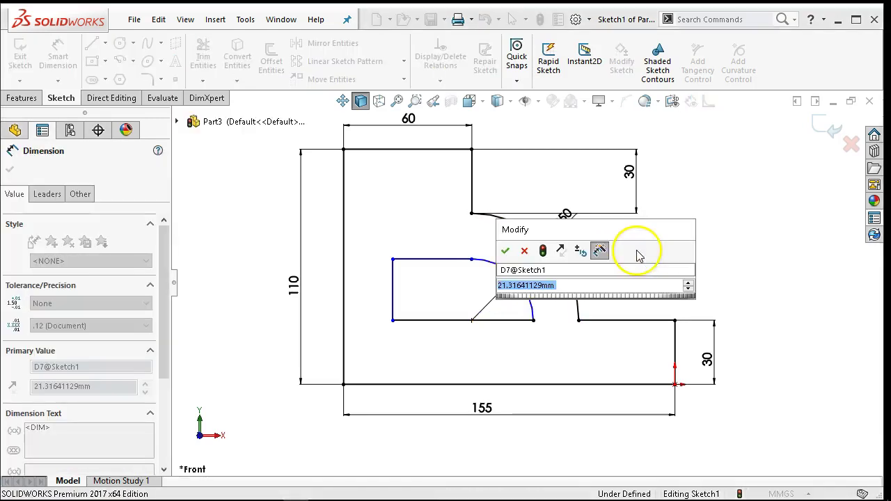
pyautogui.write('20')
pyautogui.press('Return')
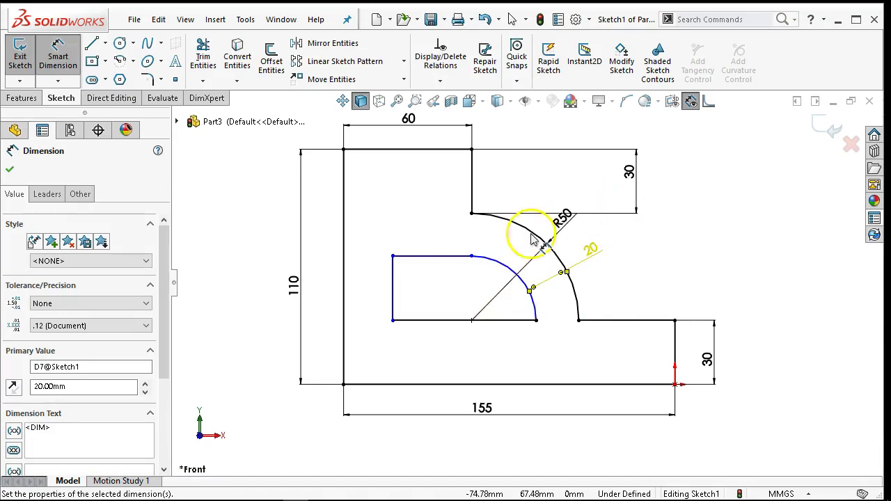
# Step: Dimension the cutout's left vertical edge as 30 mm and leave the dimension command
pyautogui.click(393, 292)
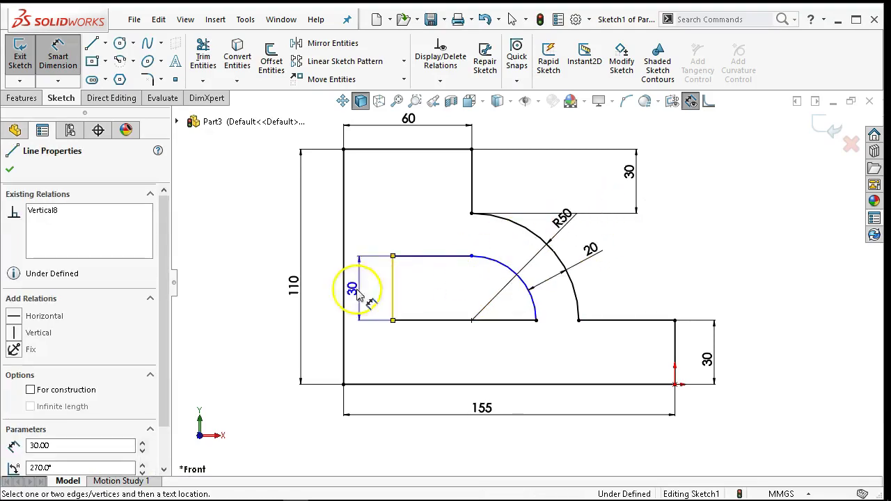
pyautogui.click(325, 295)
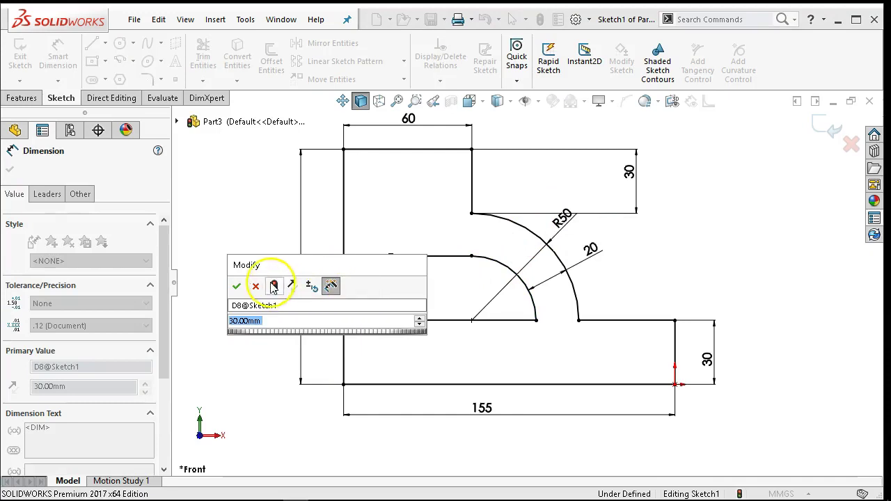
pyautogui.click(237, 286)
pyautogui.rightClick(698, 232)
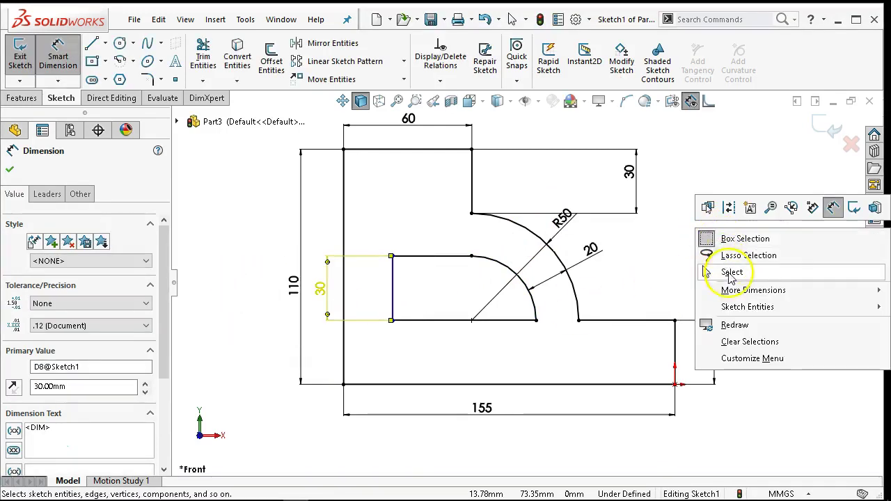
pyautogui.click(730, 272)
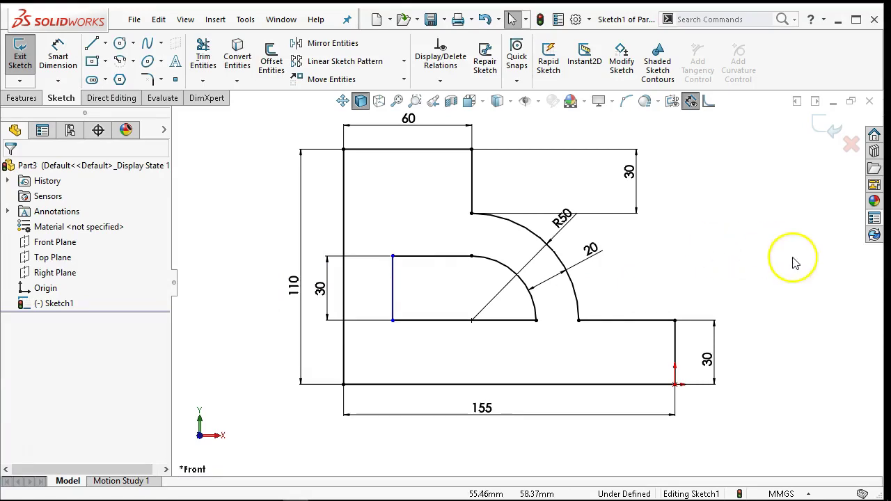
# Step: Check the PDF drawing of the strap plate in Acrobat for the inner cutout's position, and return to SOLIDWORKS
pyautogui.moveTo(414, 488)
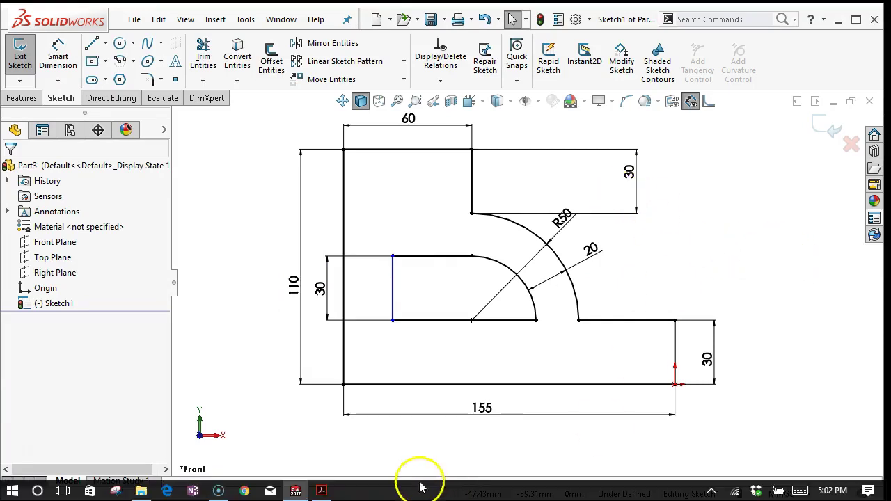
pyautogui.click(321, 491)
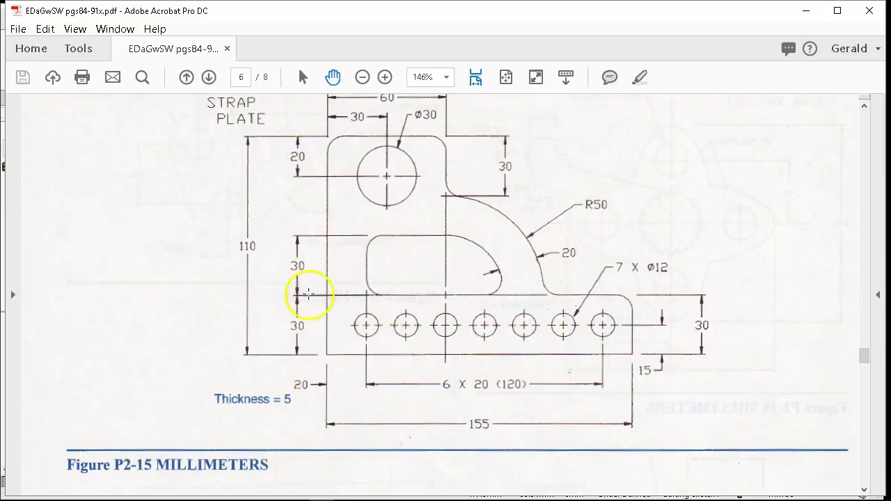
pyautogui.click(801, 12)
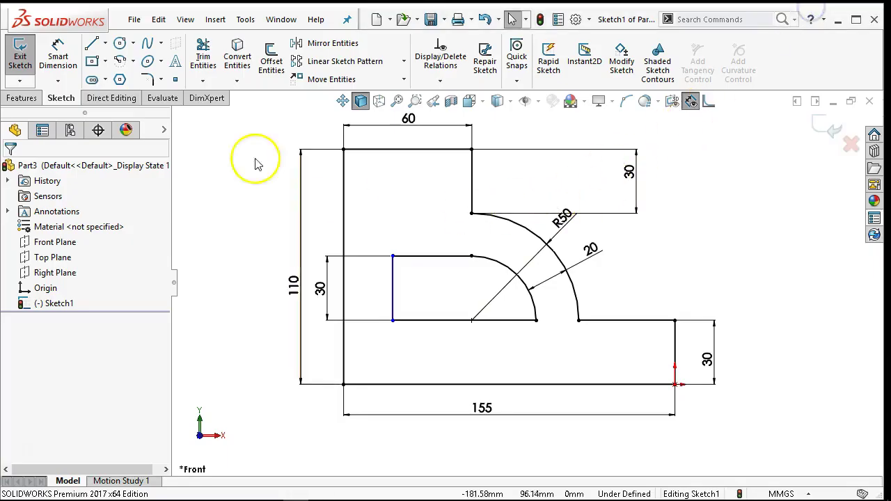
# Step: Try to dimension the distance between the plate's bottom edge and the cutout's bottom line
pyautogui.click(59, 56)
pyautogui.click(452, 383)
pyautogui.click(446, 320)
pyautogui.click(332, 359)
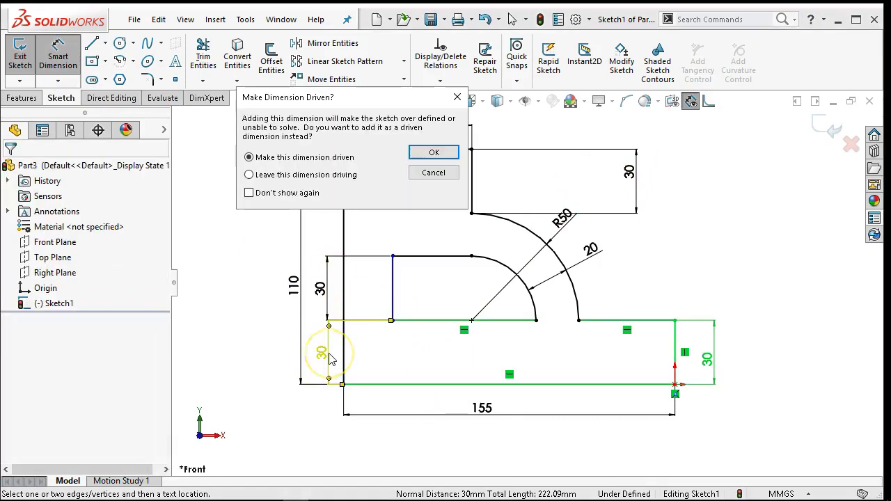
pyautogui.click(432, 174)
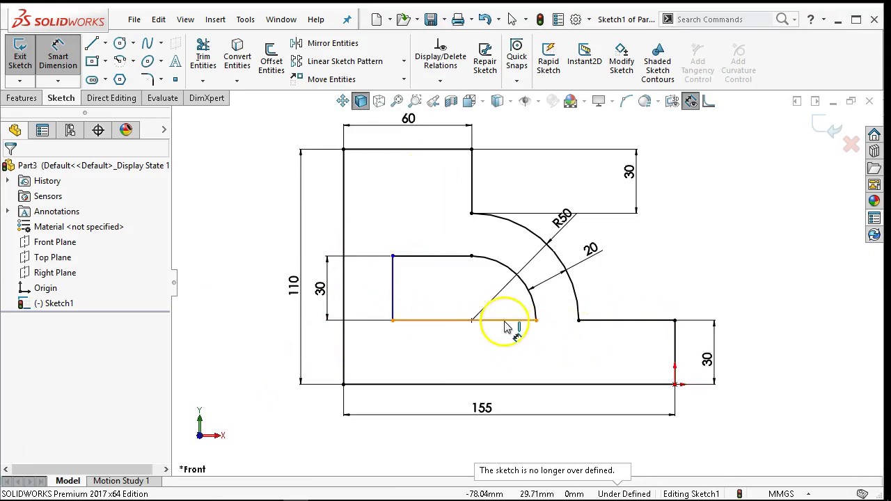
# Step: Dimension the distance between the plate's left edge and the cutout's left edge as 20 mm and leave the dimension command
pyautogui.click(344, 342)
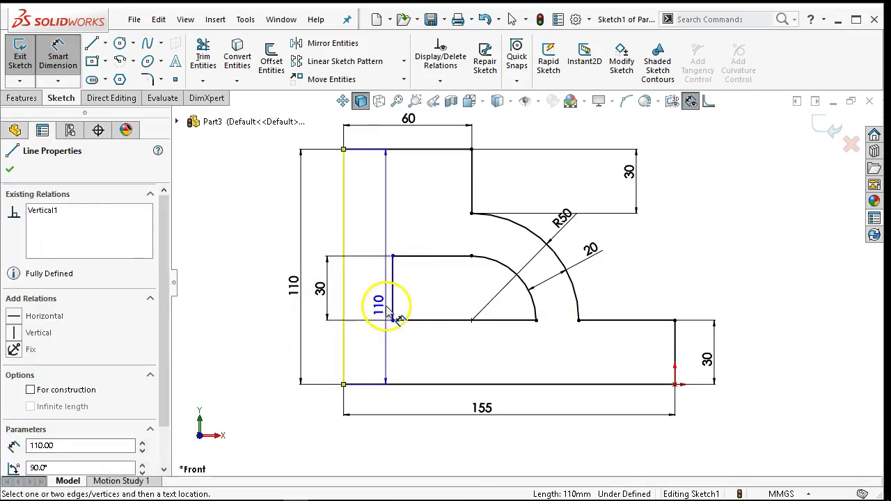
pyautogui.click(393, 300)
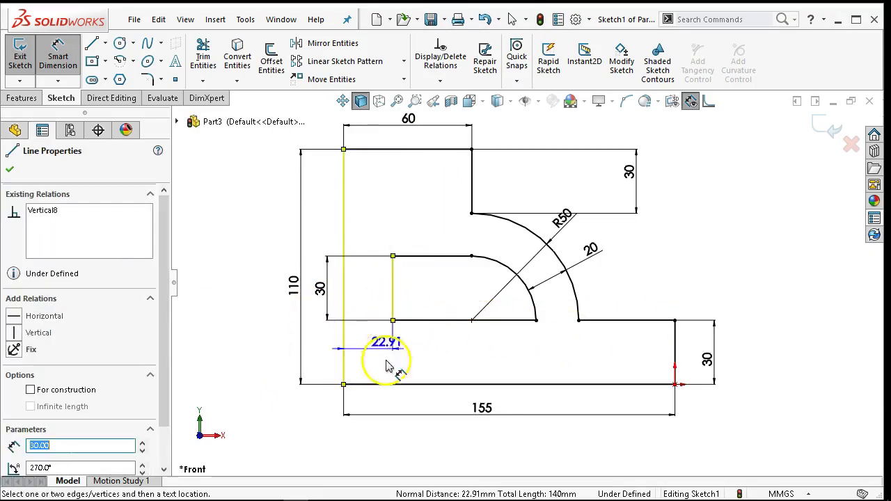
pyautogui.click(378, 406)
pyautogui.write('3')
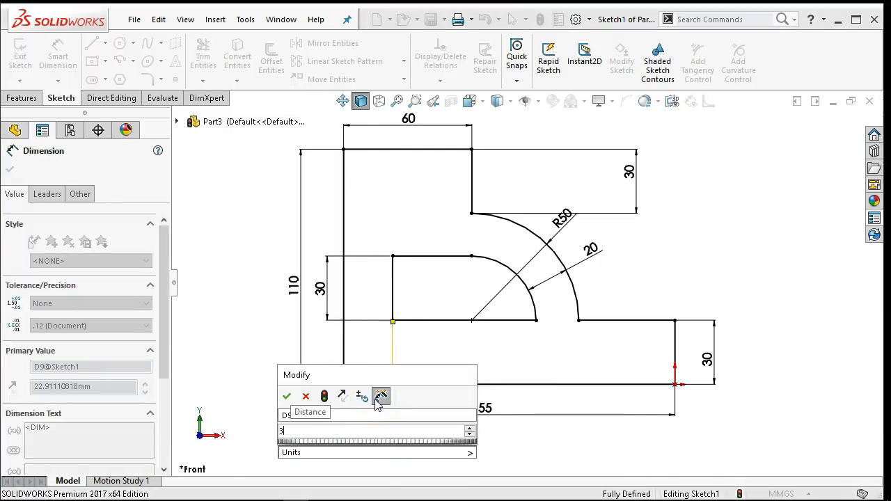
pyautogui.press('BackSpace')
pyautogui.write('20')
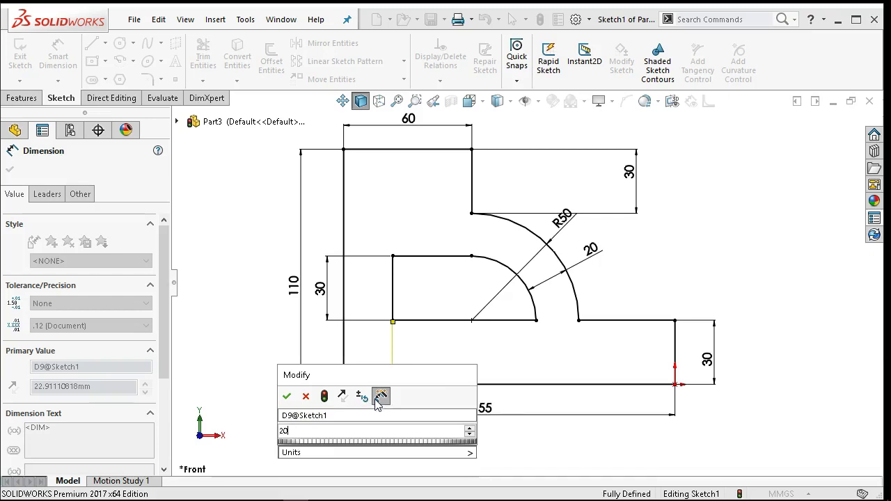
pyautogui.press('Return')
pyautogui.rightClick(703, 271)
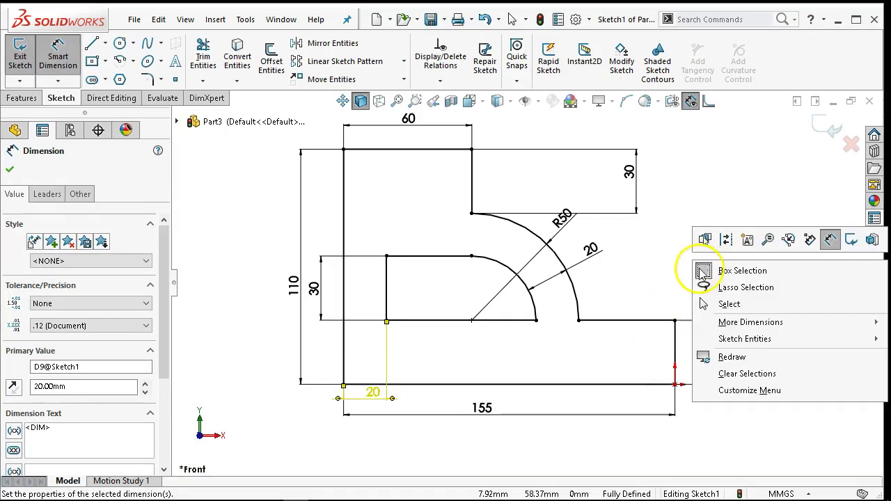
pyautogui.click(726, 304)
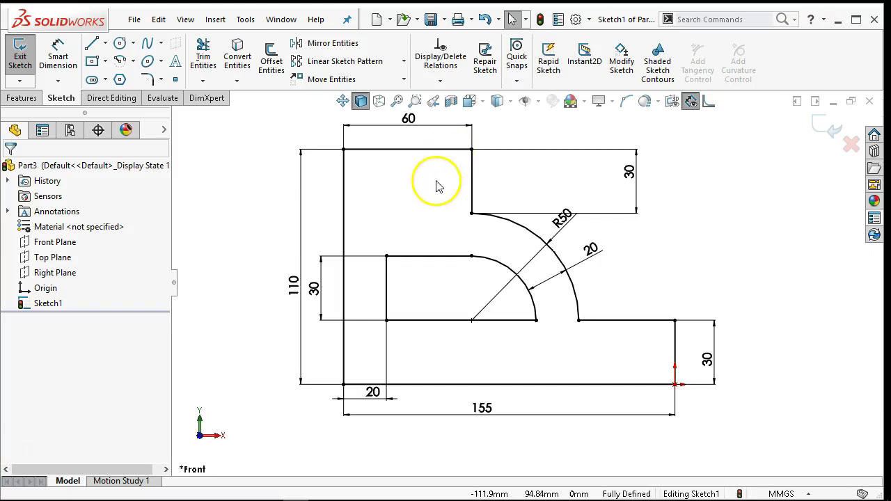
# Step: Extrude the profile 5 mm as a blind boss in the reversed direction
pyautogui.scroll(-1, 434, 186)
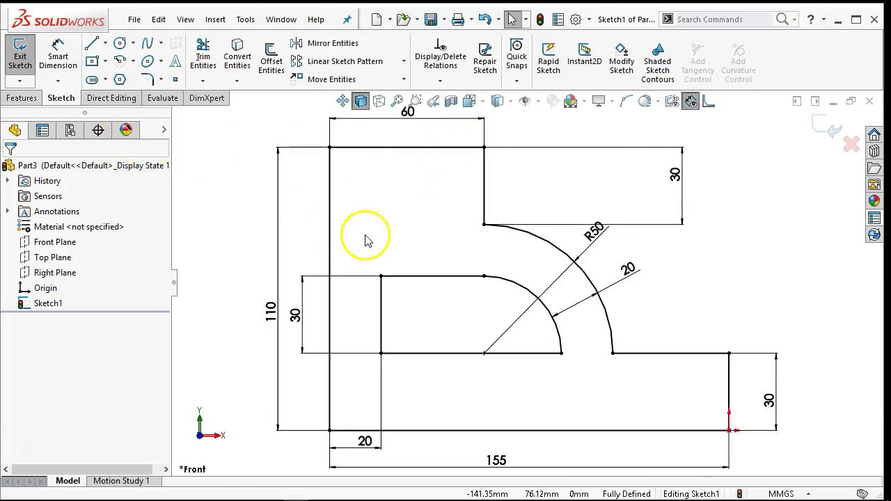
pyautogui.press('f')
pyautogui.click(21, 98)
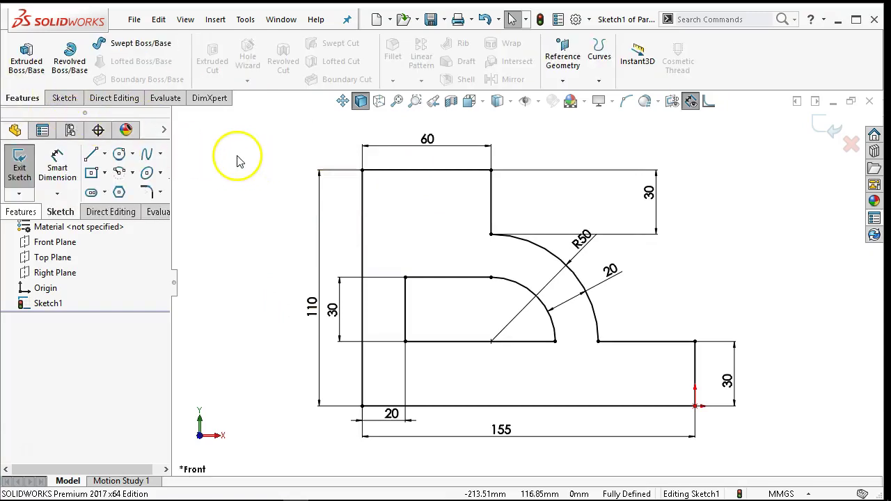
pyautogui.click(26, 57)
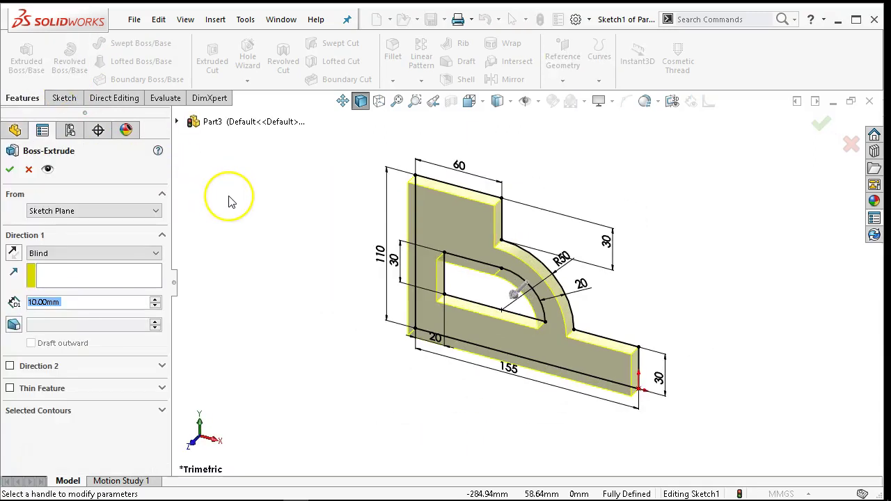
pyautogui.write('5')
pyautogui.press('Return')
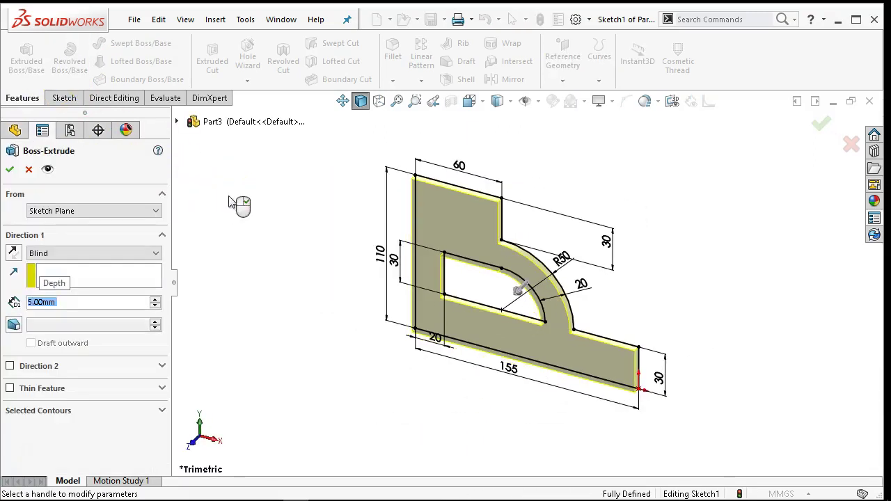
pyautogui.click(14, 253)
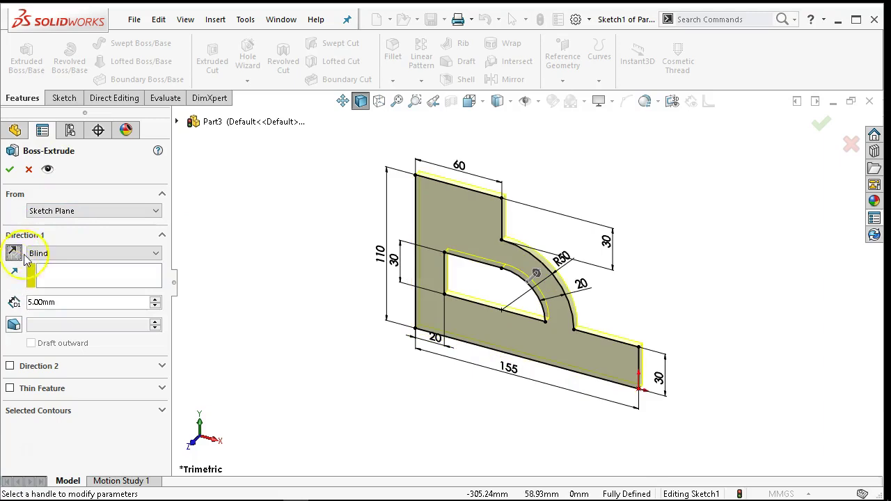
pyautogui.click(10, 169)
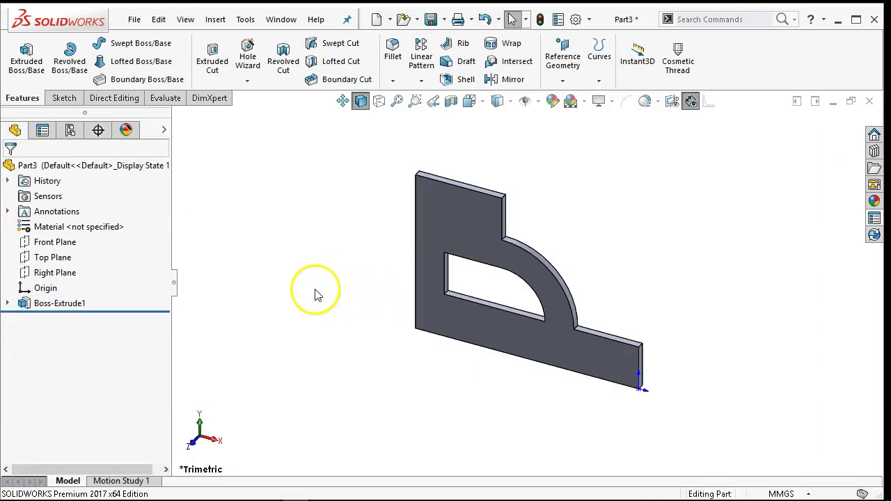
# Step: Start a sketch on the plate's front face and draw a circle about 26 mm in diameter in the upper-left portion
pyautogui.hotkey('ctrl', '1')
pyautogui.click(398, 205)
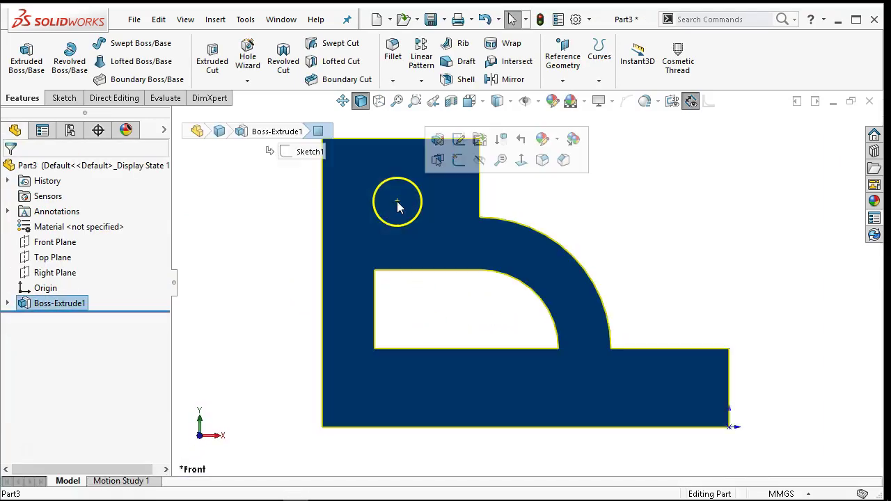
pyautogui.click(459, 159)
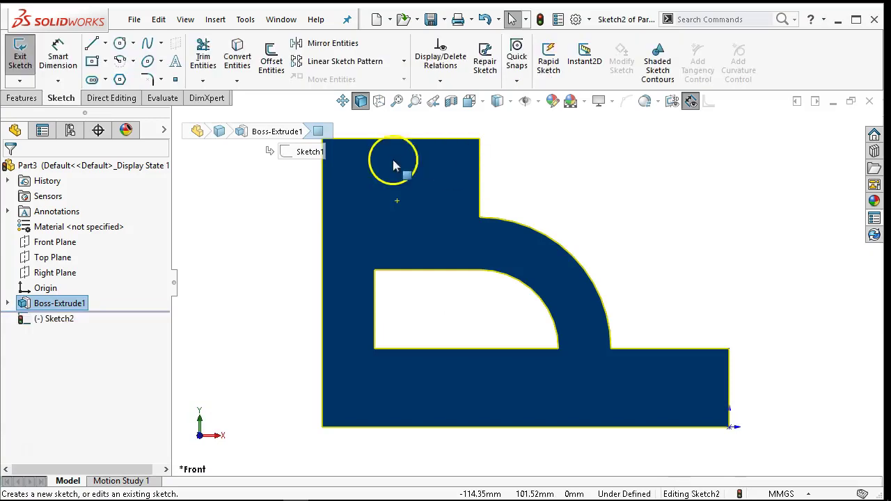
pyautogui.click(121, 43)
pyautogui.click(398, 200)
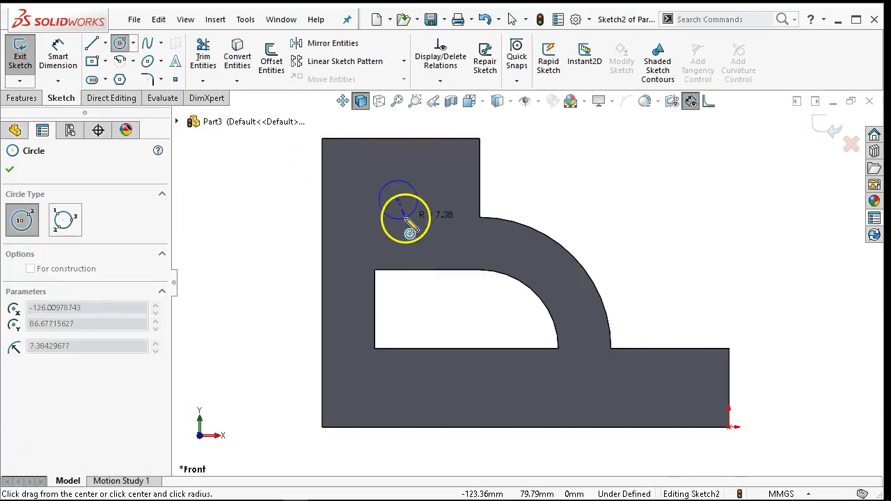
pyautogui.click(420, 230)
# Step: Set the circle's diameter to 30 mm
pyautogui.rightClick(421, 232)
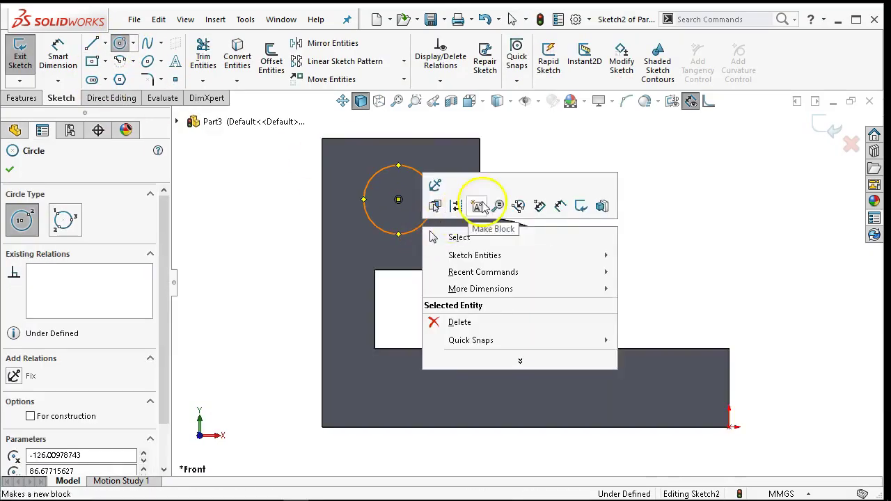
pyautogui.click(562, 206)
pyautogui.click(432, 199)
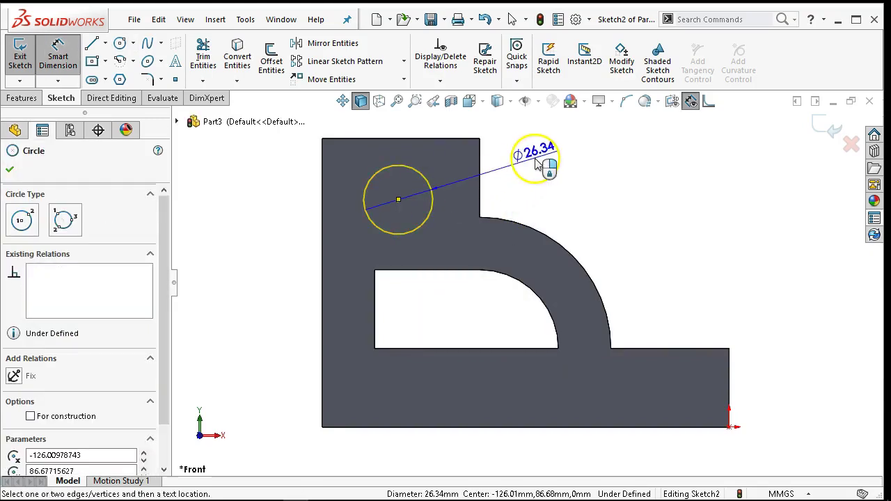
pyautogui.click(538, 162)
pyautogui.write('30')
pyautogui.press('Return')
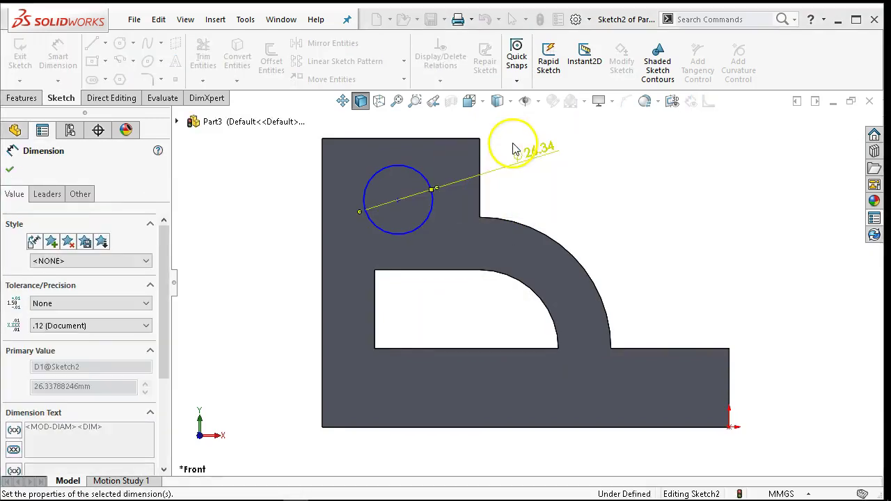
# Step: Dimension the circle's center 20 mm below the plate's top edge and leave the dimension command
pyautogui.click(363, 195)
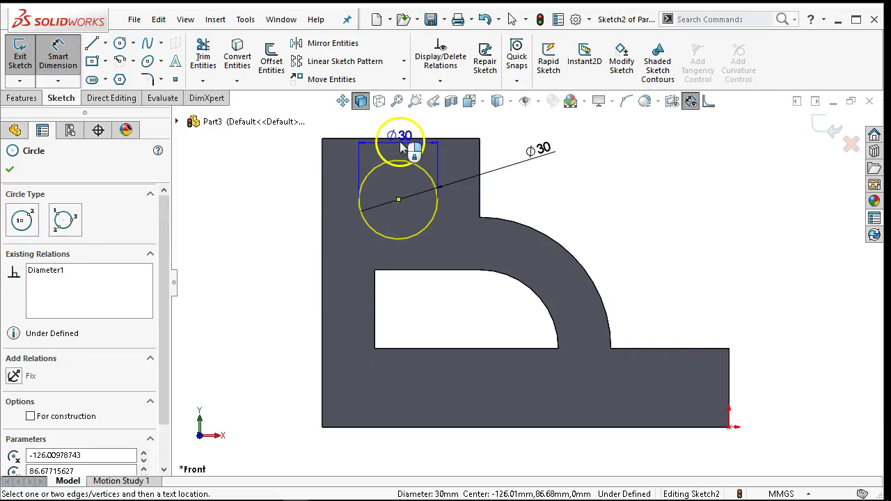
pyautogui.click(401, 139)
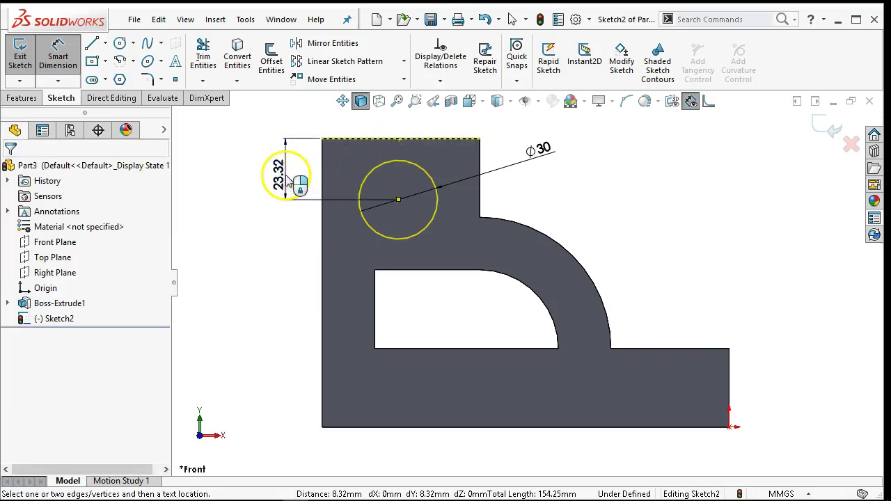
pyautogui.click(296, 183)
pyautogui.write('20')
pyautogui.press('Return')
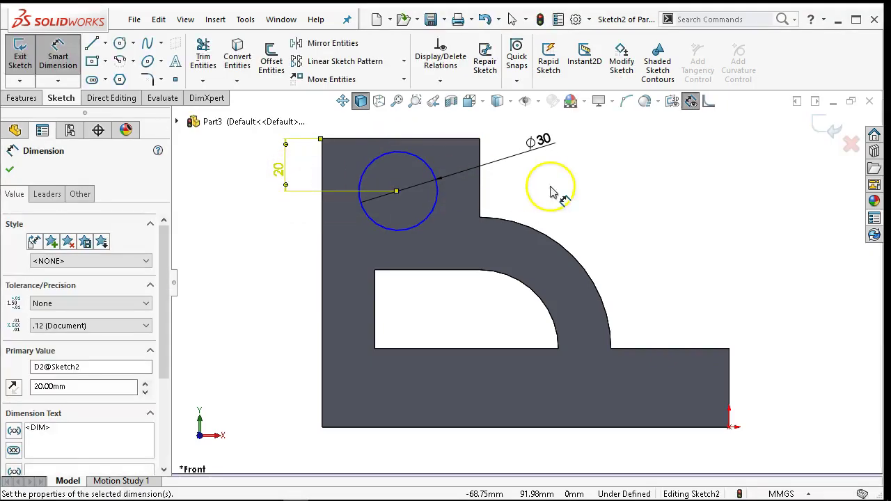
pyautogui.rightClick(553, 188)
pyautogui.click(578, 229)
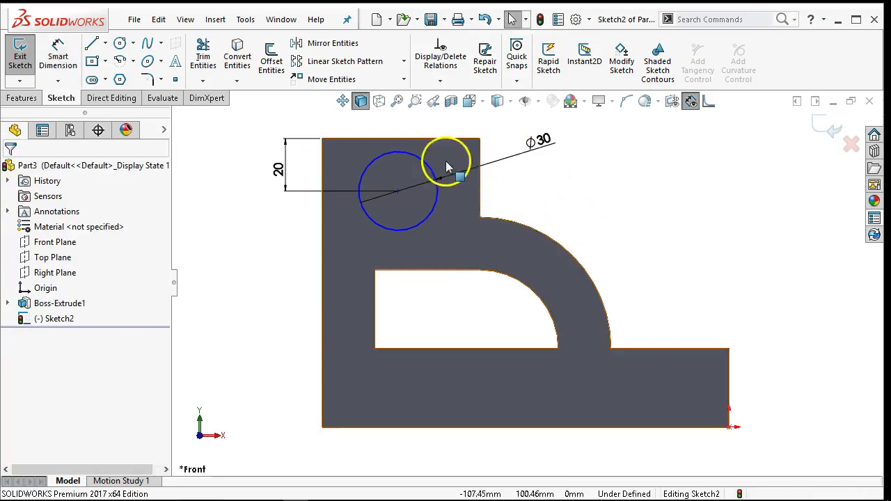
# Step: Align the circle's center vertically with the midpoint of the plate's top edge
pyautogui.rightClick(432, 147)
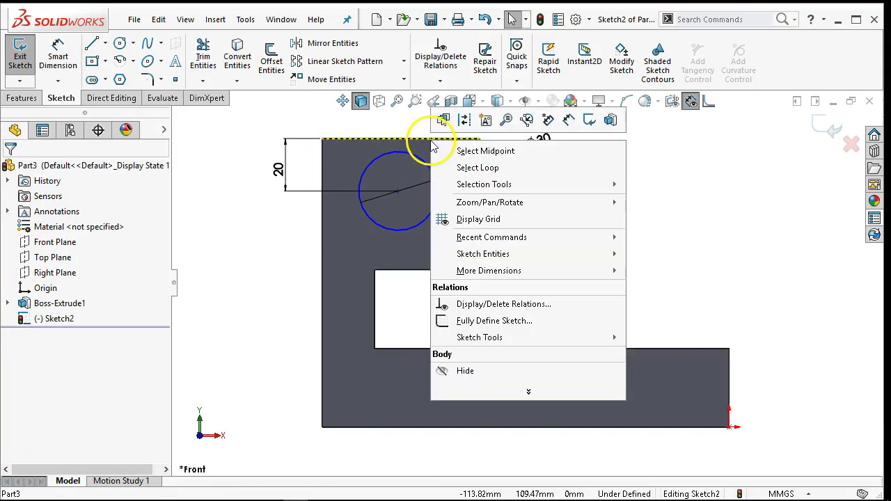
pyautogui.click(500, 150)
pyautogui.keyDown('ctrl'); pyautogui.click(400, 197); pyautogui.keyUp('ctrl')
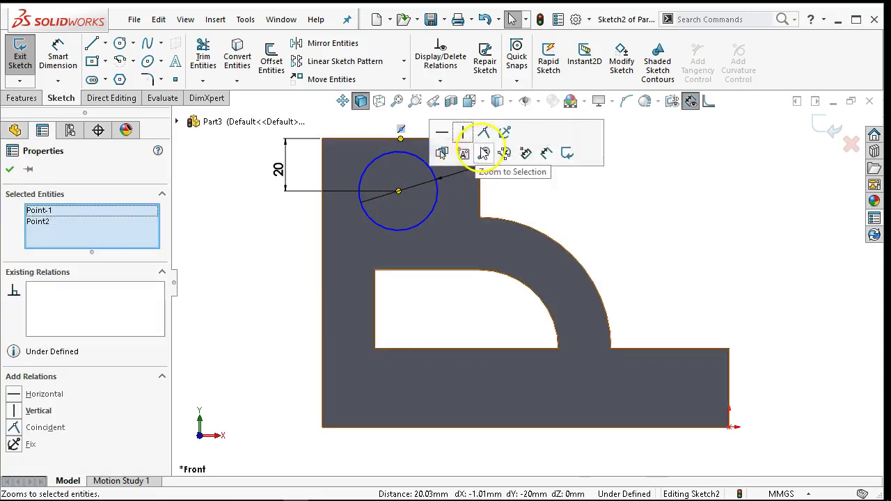
pyautogui.click(463, 133)
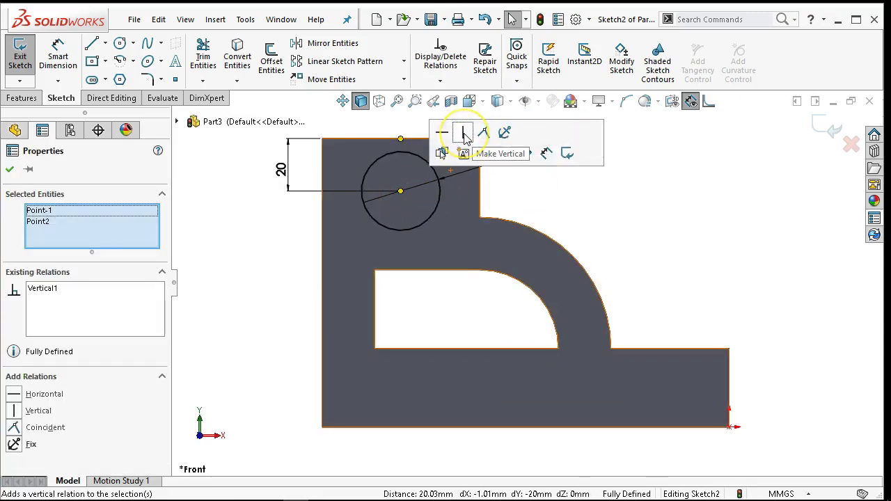
pyautogui.click(611, 216)
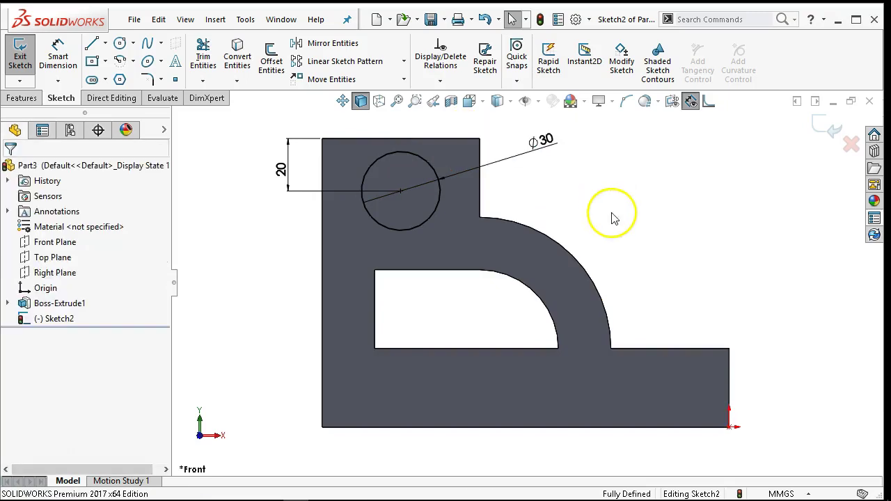
# Step: Cut the 30 mm circle through the whole plate with an Extruded Cut set to Through All
pyautogui.click(8, 303)
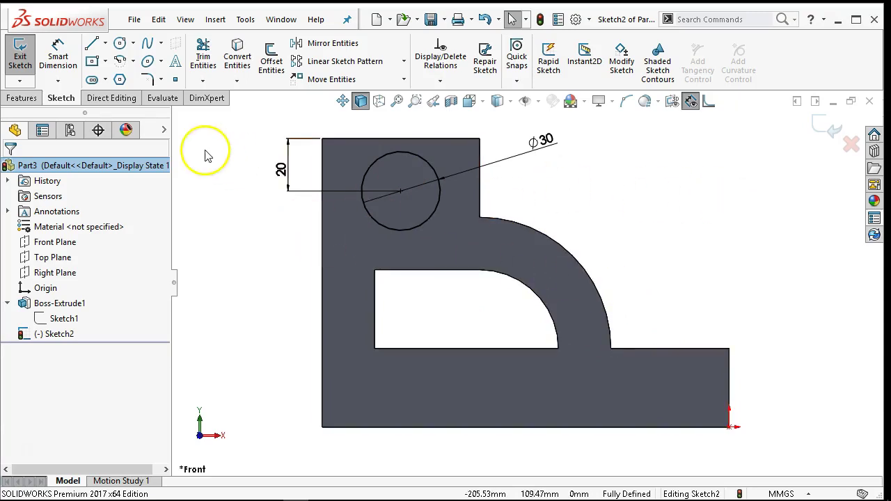
pyautogui.click(22, 97)
pyautogui.click(212, 61)
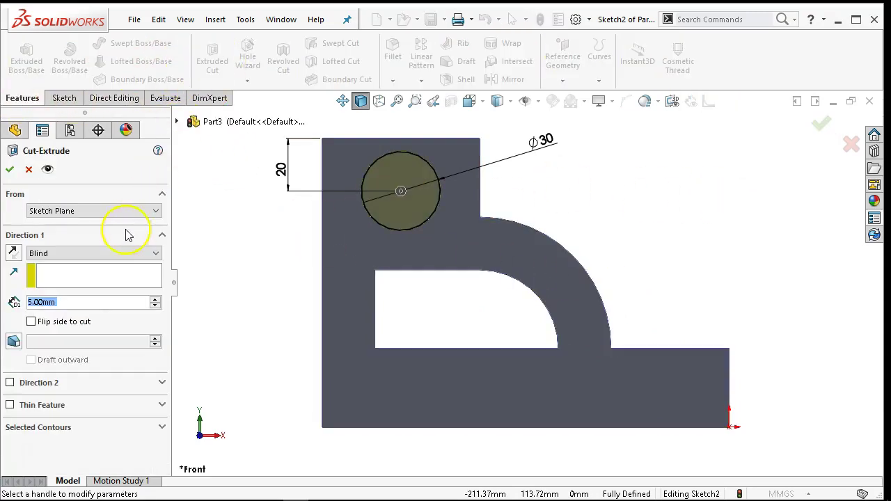
pyautogui.click(96, 253)
pyautogui.click(82, 277)
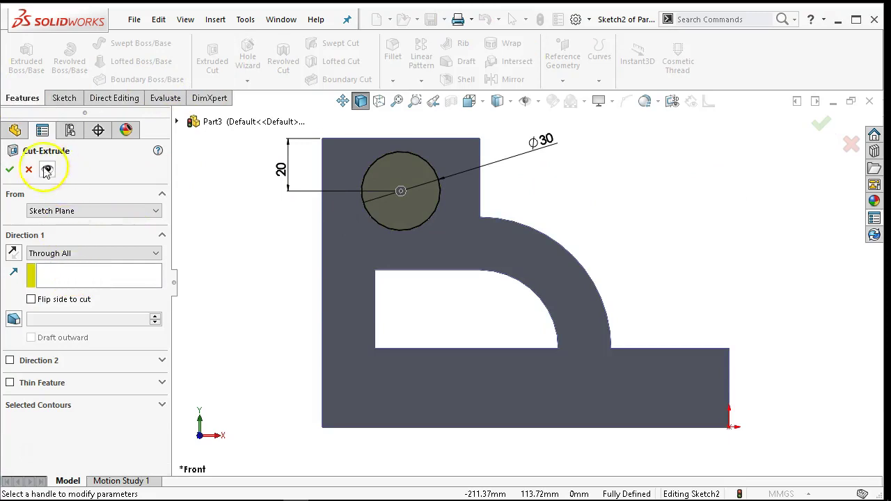
pyautogui.click(9, 169)
pyautogui.press('f')
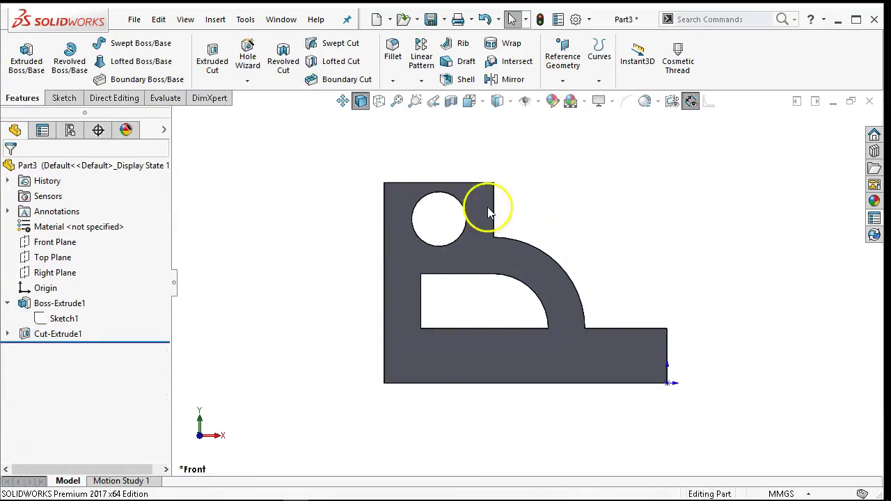
# Step: Set the plate's top edge width to 80 mm in the base sketch and rebuild the part
pyautogui.click(64, 318)
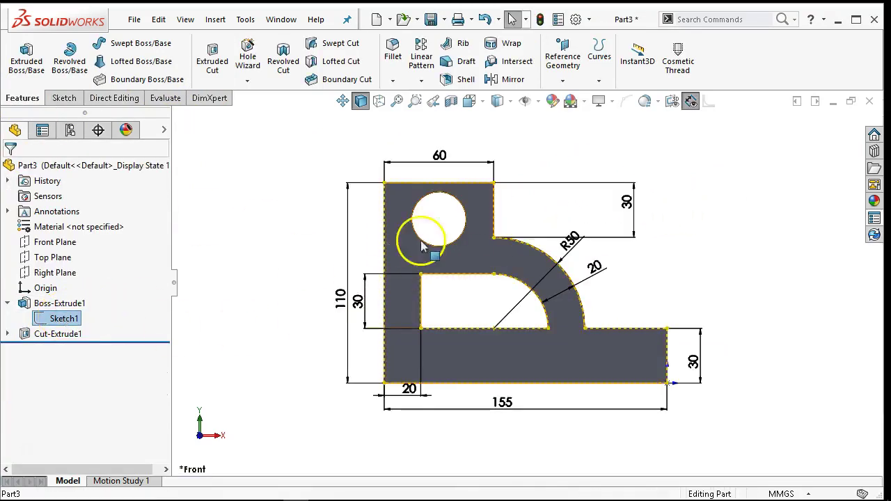
pyautogui.doubleClick(439, 155)
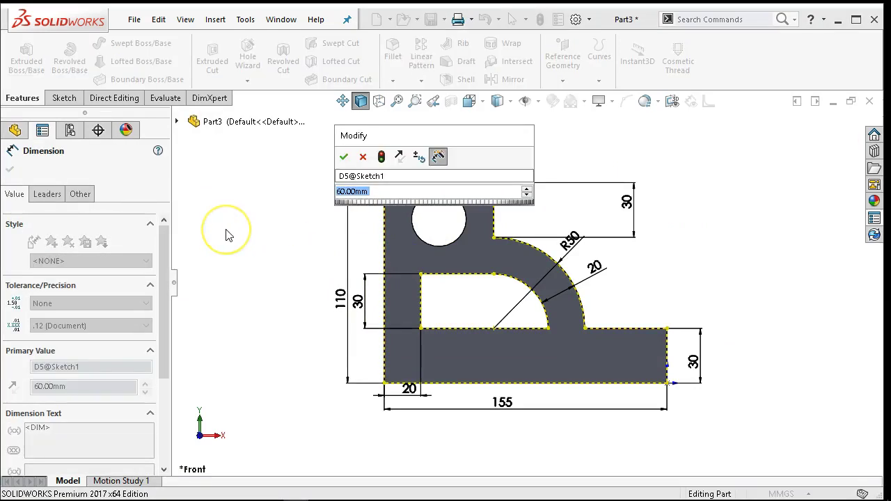
pyautogui.write('8')
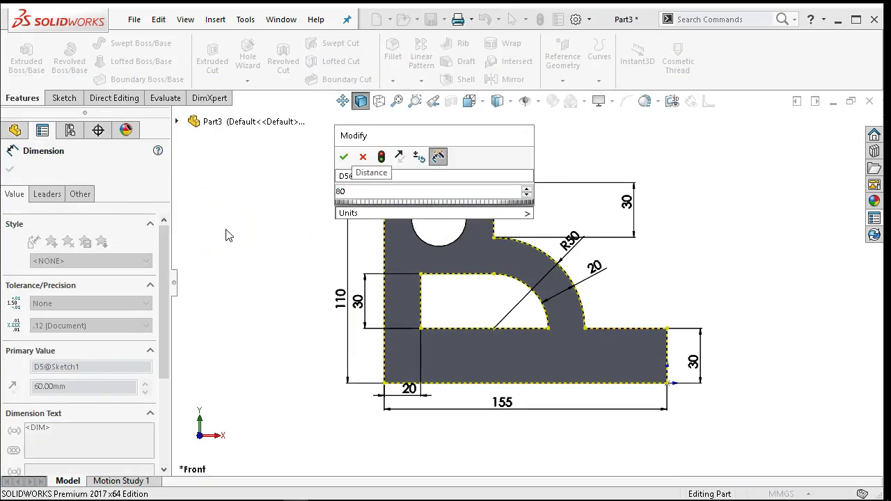
pyautogui.write('0')
pyautogui.press('Return')
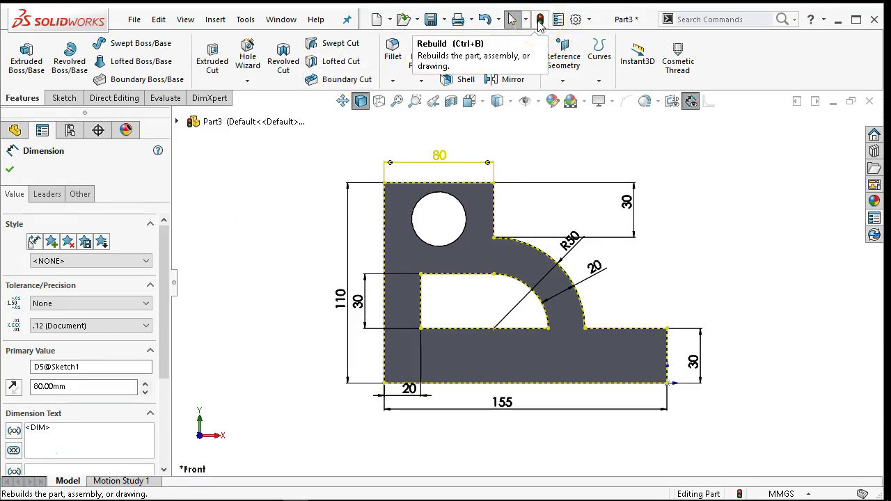
pyautogui.click(512, 19)
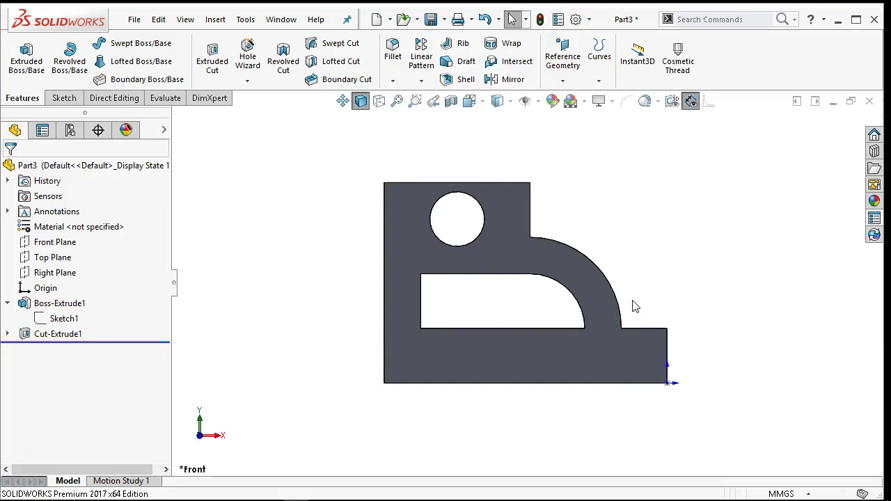
# Step: Restore the top edge width in the base sketch to 60 mm and rebuild the part
pyautogui.doubleClick(64, 320)
pyautogui.doubleClick(465, 160)
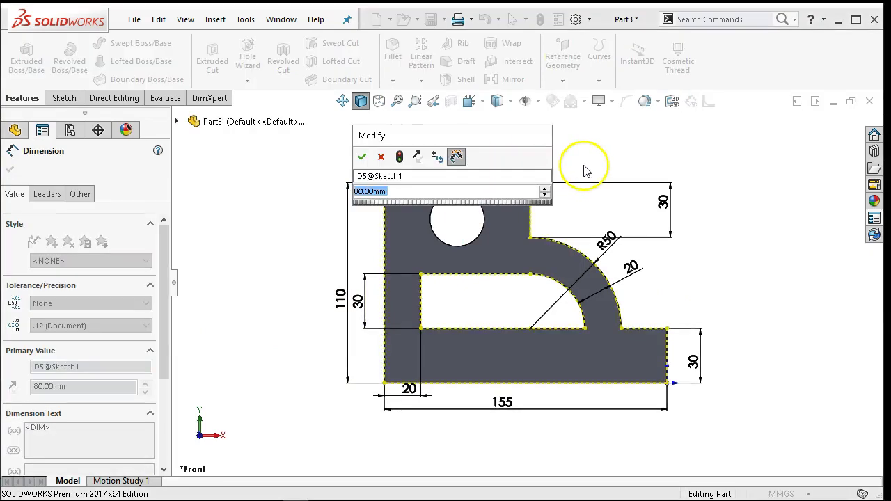
pyautogui.write('60')
pyautogui.press('Return')
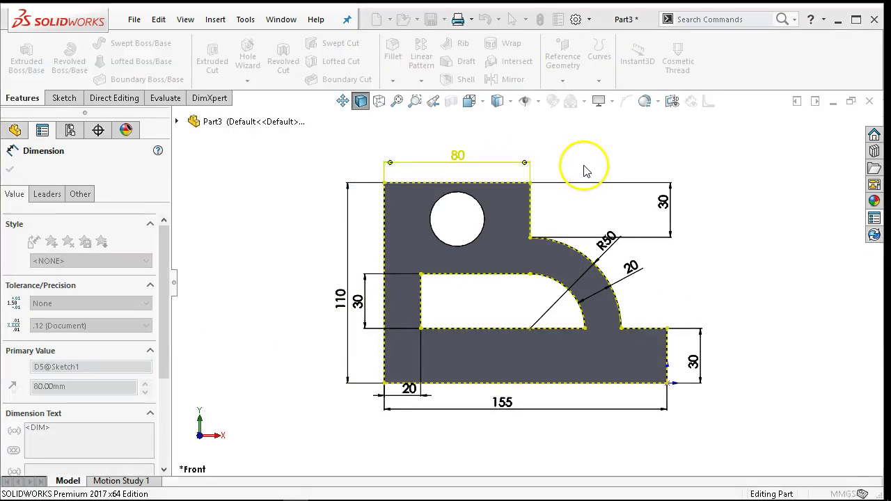
pyautogui.click(542, 20)
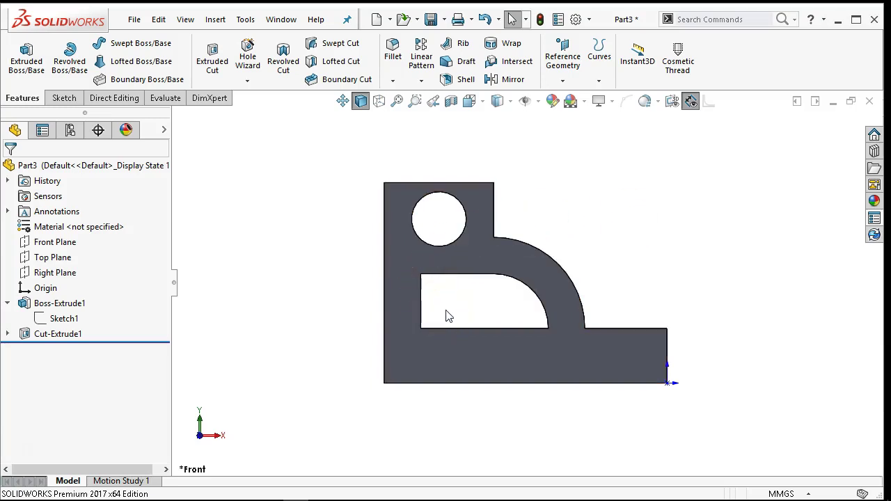
# Step: Start a Hole Wizard hole on the plate's front face and choose the plain Hole type
pyautogui.click(437, 248)
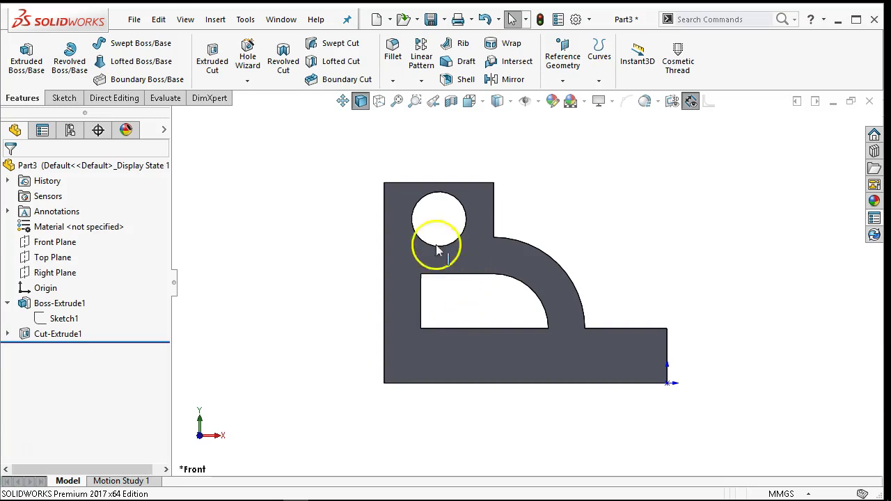
pyautogui.click(421, 357)
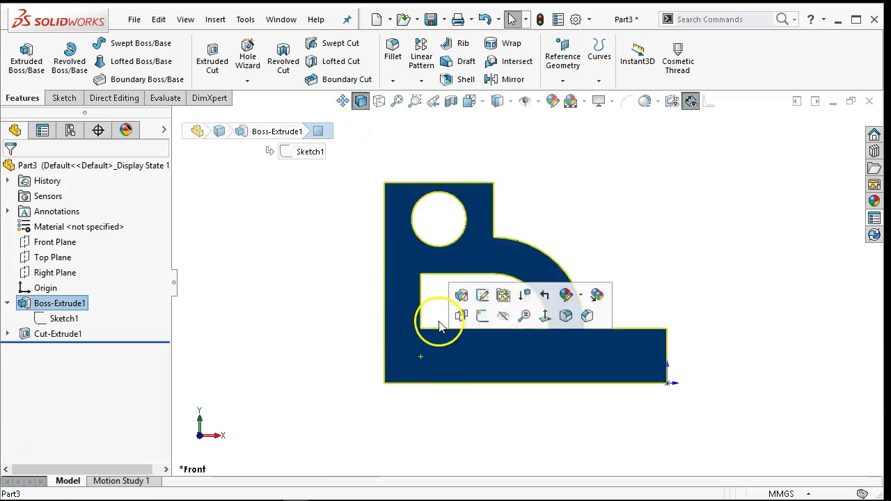
pyautogui.click(342, 202)
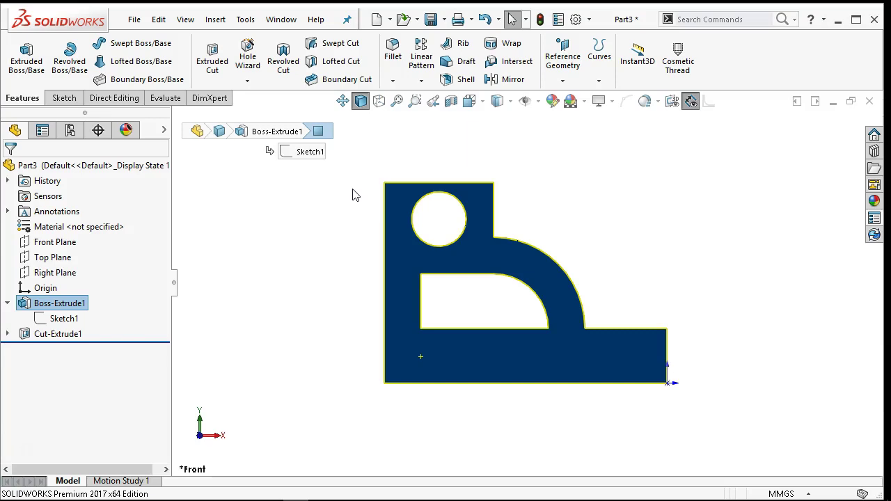
pyautogui.click(209, 237)
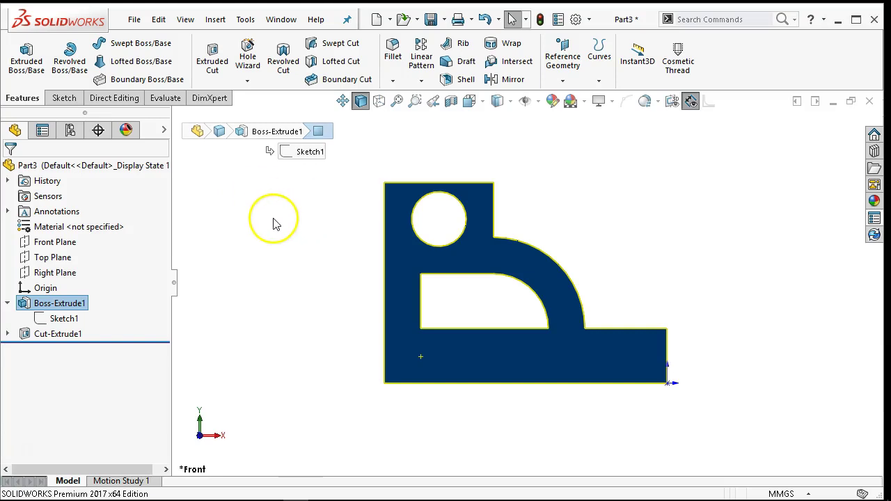
pyautogui.click(248, 62)
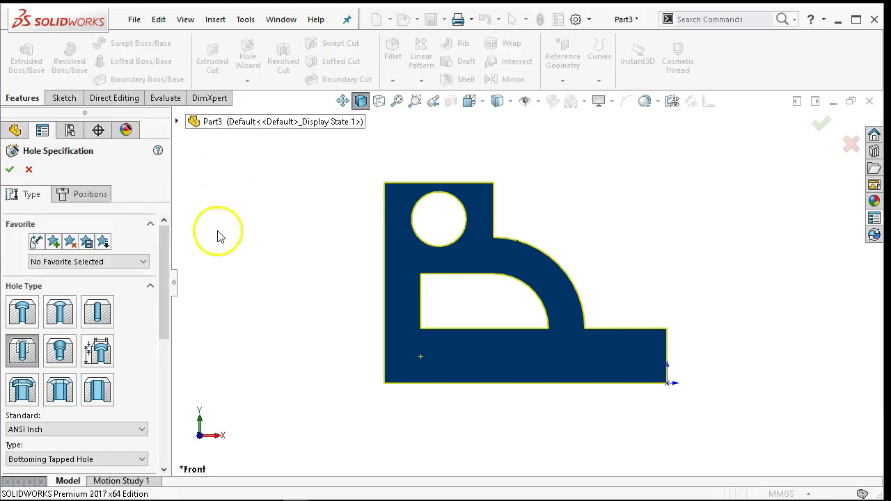
pyautogui.moveTo(167, 265); pyautogui.dragTo(171, 288)
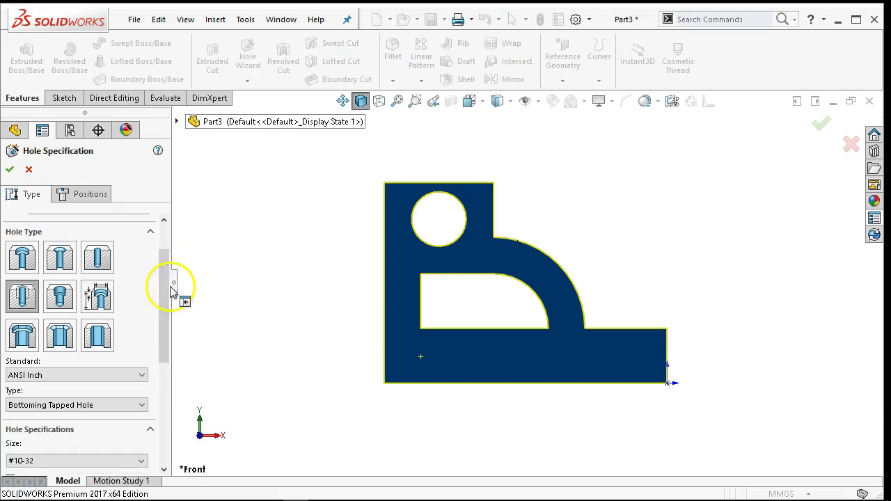
pyautogui.click(98, 261)
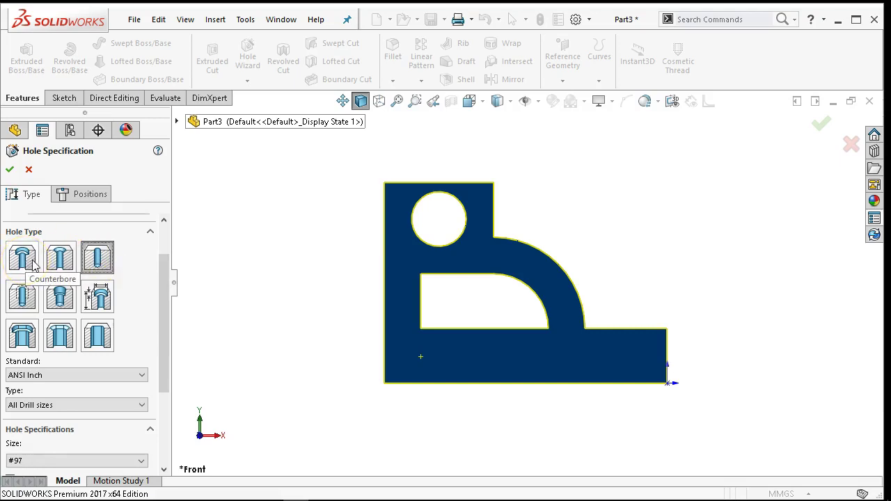
pyautogui.click(19, 299)
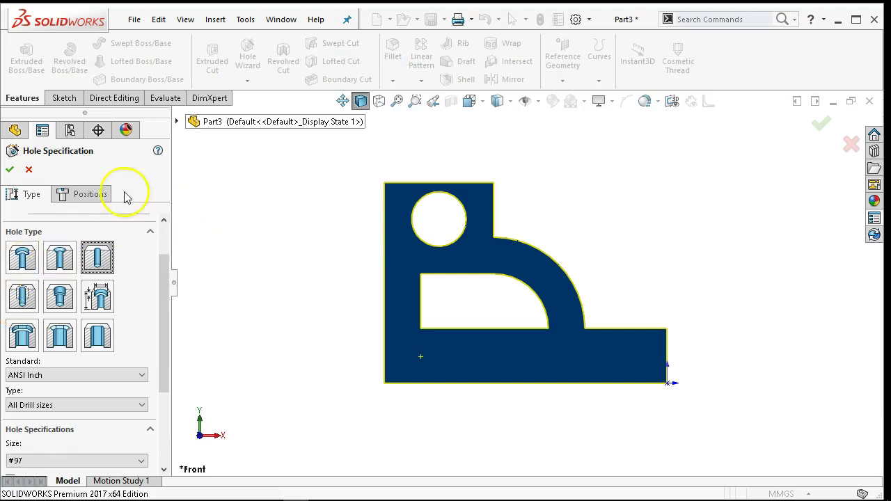
pyautogui.click(35, 231)
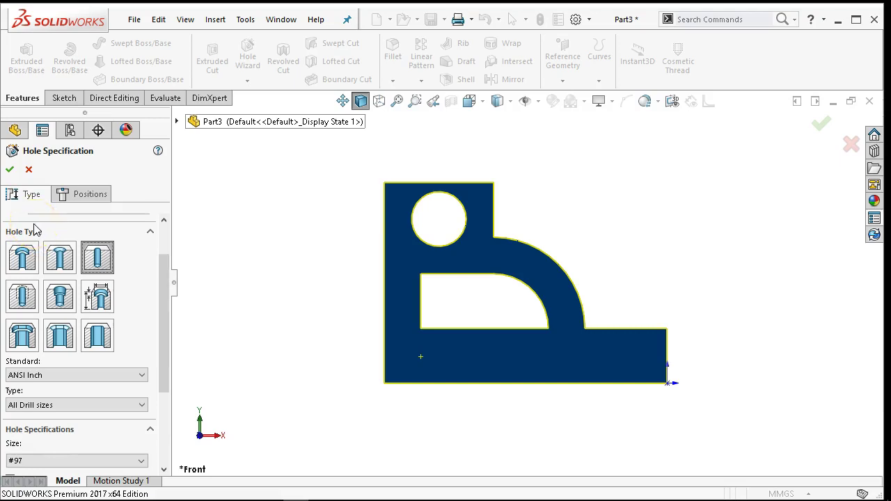
pyautogui.click(21, 269)
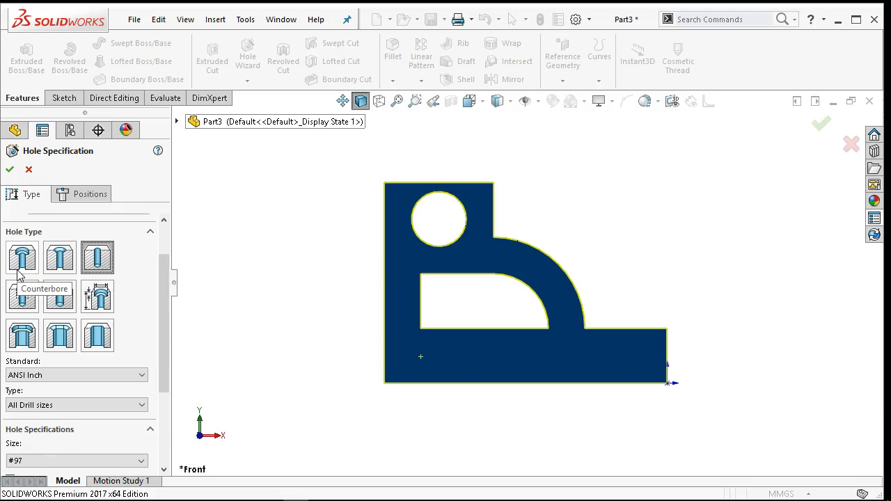
# Step: Specify the hole as an ANSI Metric drill size of Ø7.0 with a Through All end condition
pyautogui.moveTo(156, 282); pyautogui.dragTo(167, 370)
pyautogui.click(56, 242)
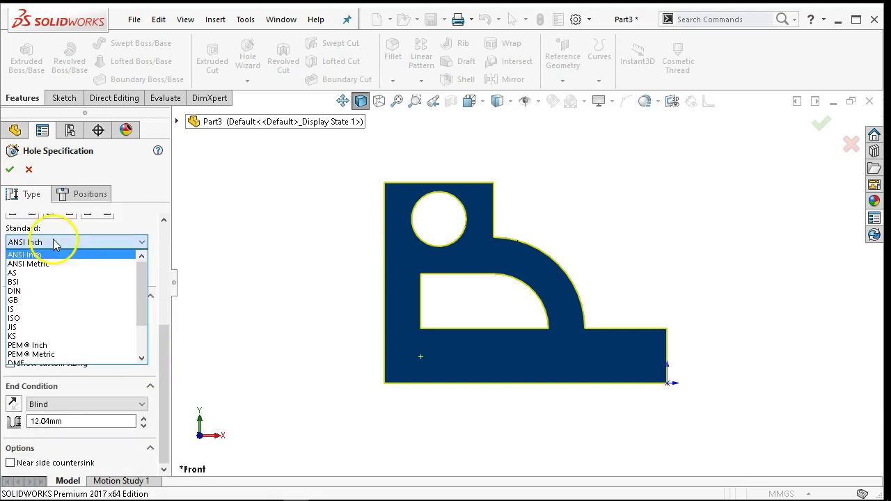
pyautogui.click(53, 264)
pyautogui.click(51, 271)
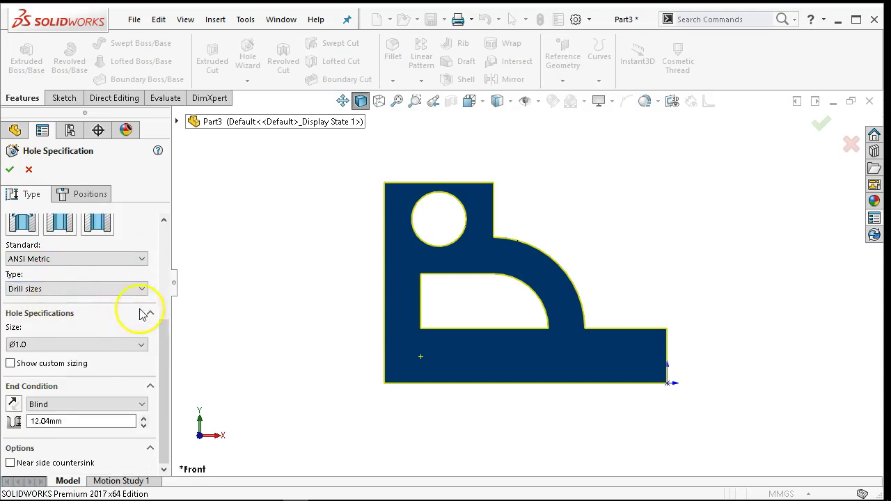
pyautogui.click(74, 344)
pyautogui.scroll(-16, 64, 444)
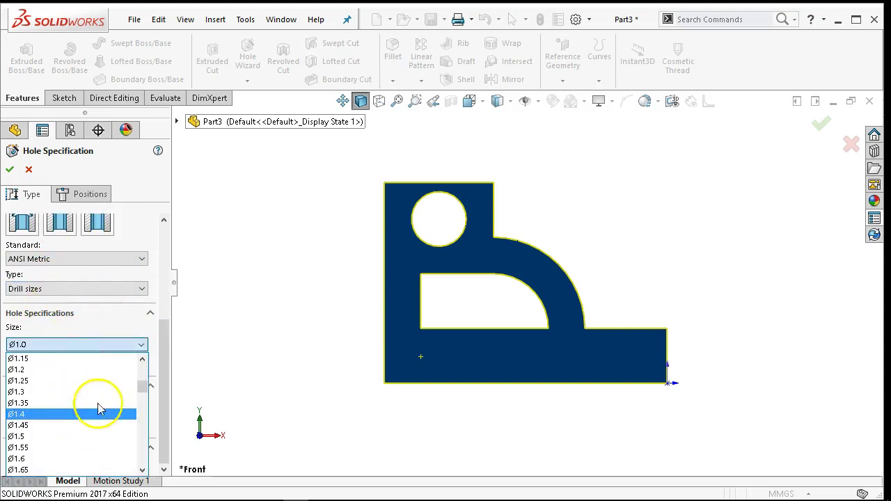
pyautogui.scroll(-9, 86, 388)
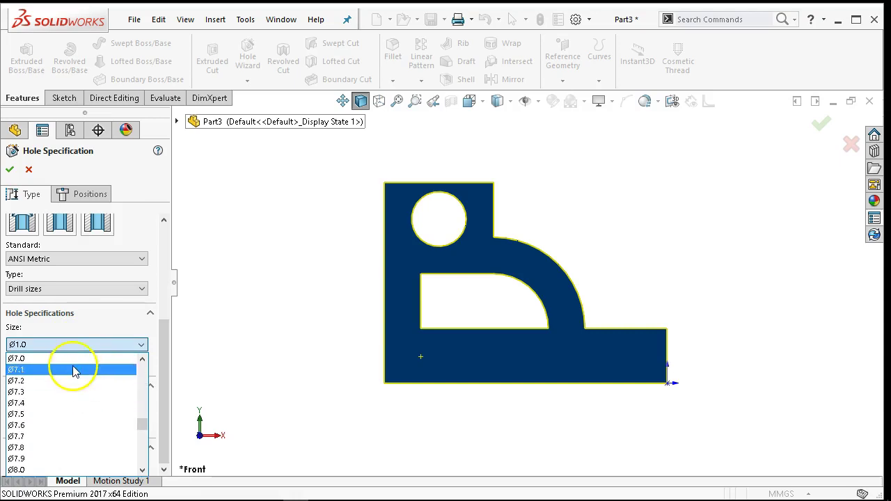
pyautogui.click(74, 359)
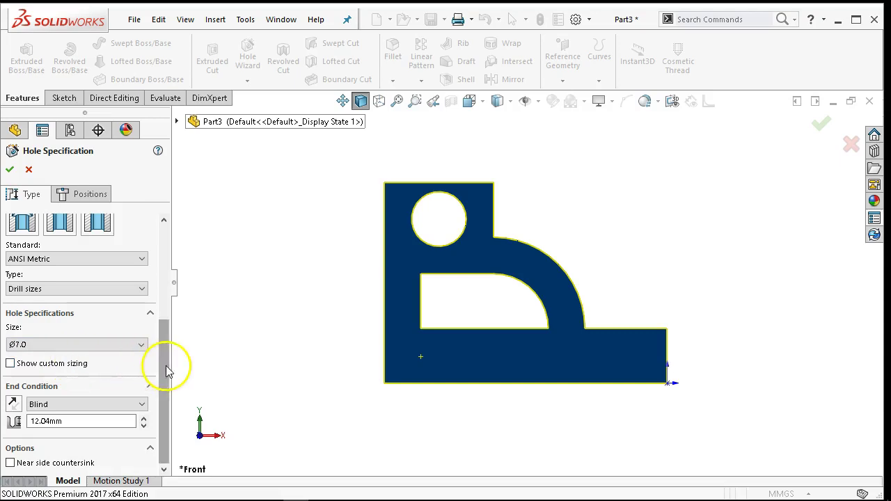
pyautogui.click(148, 409)
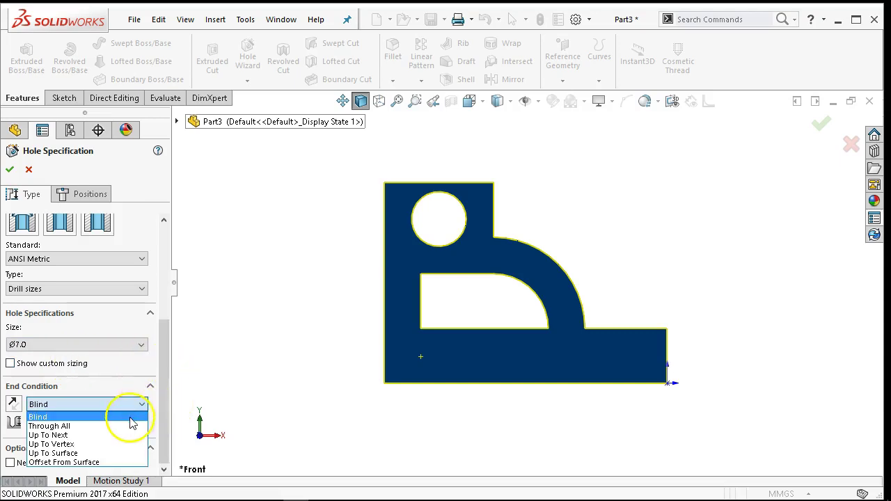
pyautogui.click(131, 425)
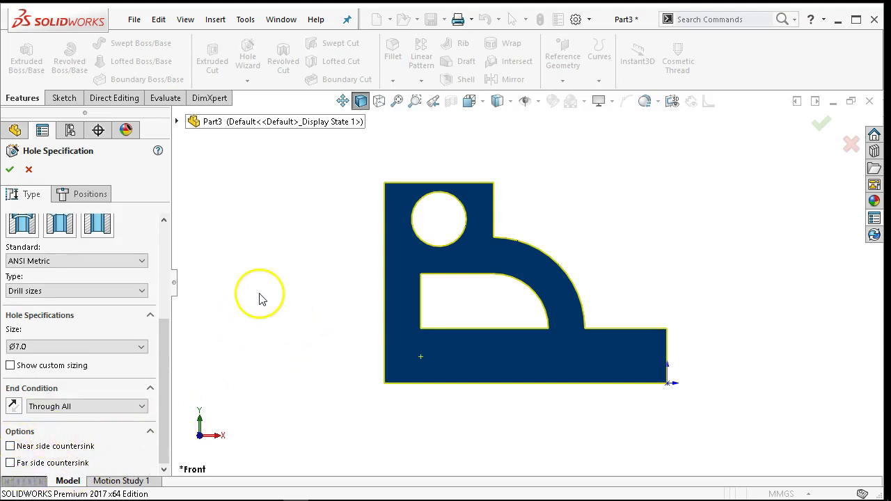
# Step: Place one hole in the lower bar, about 26 mm from the plate's left edge and 14 mm above its bottom edge
pyautogui.click(97, 197)
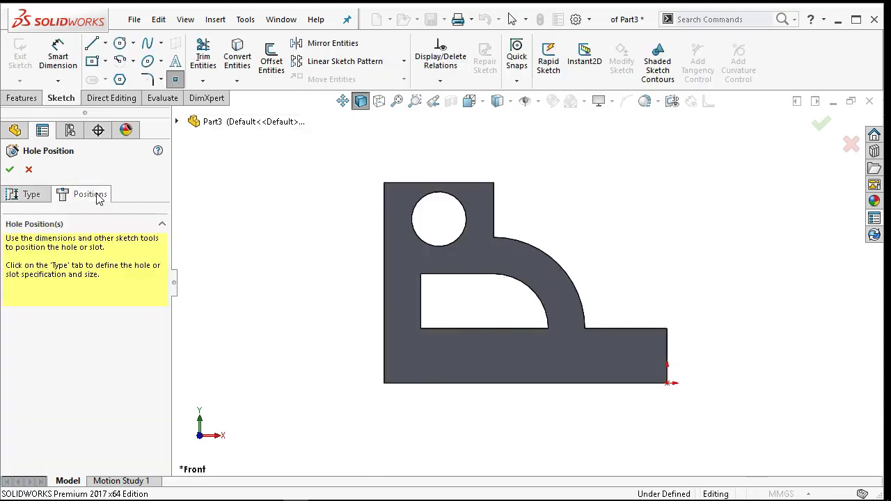
pyautogui.click(432, 359)
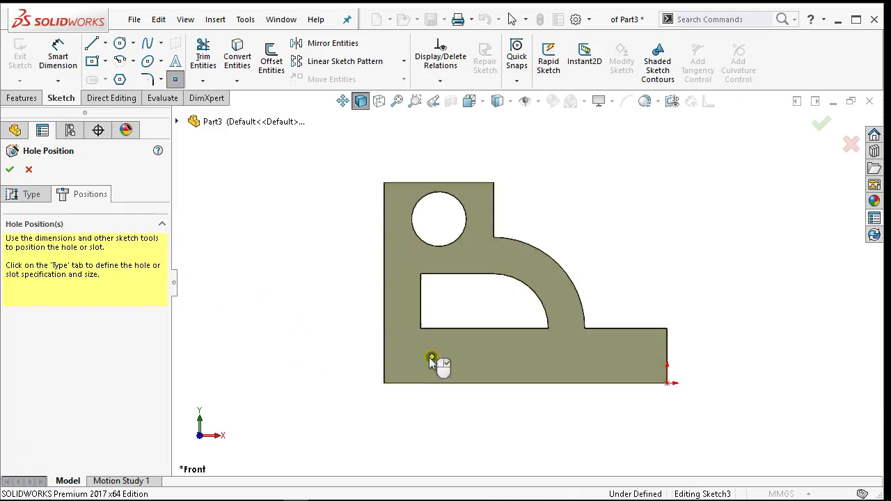
pyautogui.rightClick(259, 262)
pyautogui.click(271, 263)
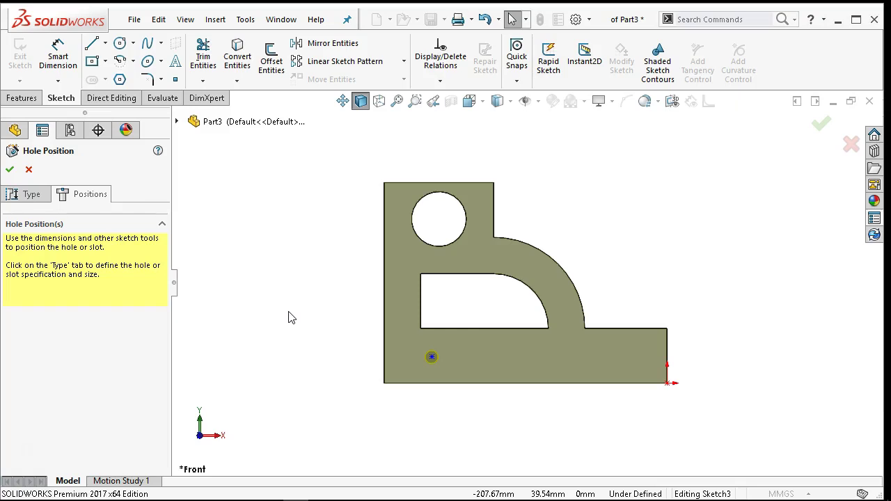
# Step: Dimension the hole's center 15 mm above the plate's bottom edge
pyautogui.scroll(-3, 597, 380)
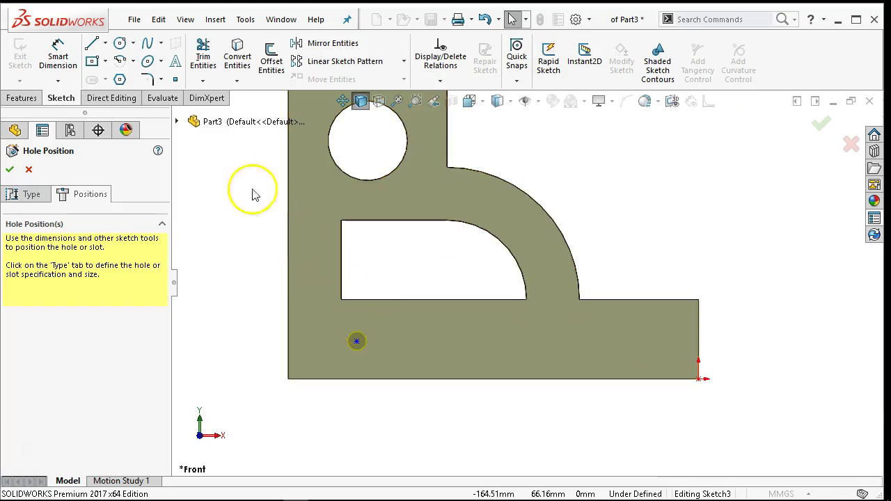
pyautogui.click(59, 56)
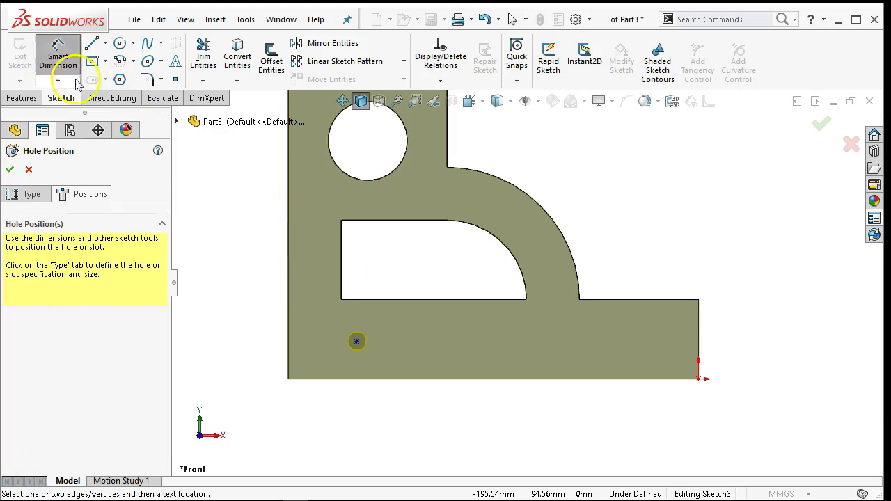
pyautogui.click(358, 379)
pyautogui.click(355, 344)
pyautogui.click(267, 358)
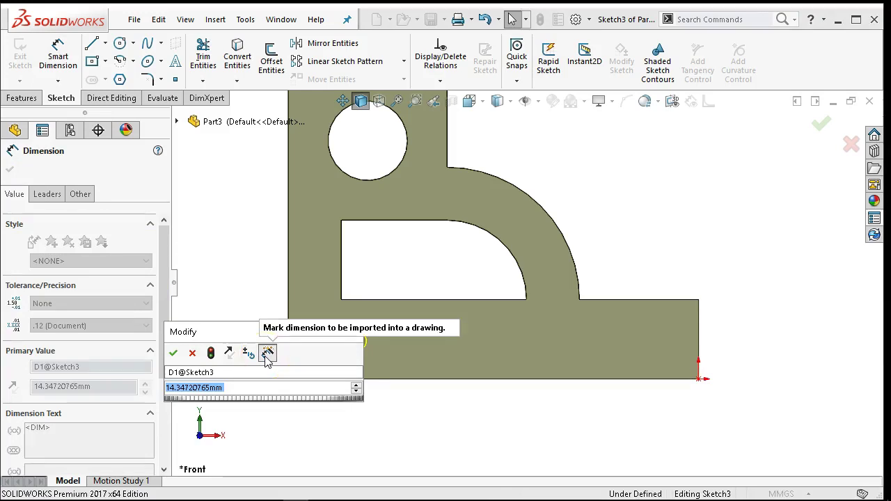
pyautogui.write('15')
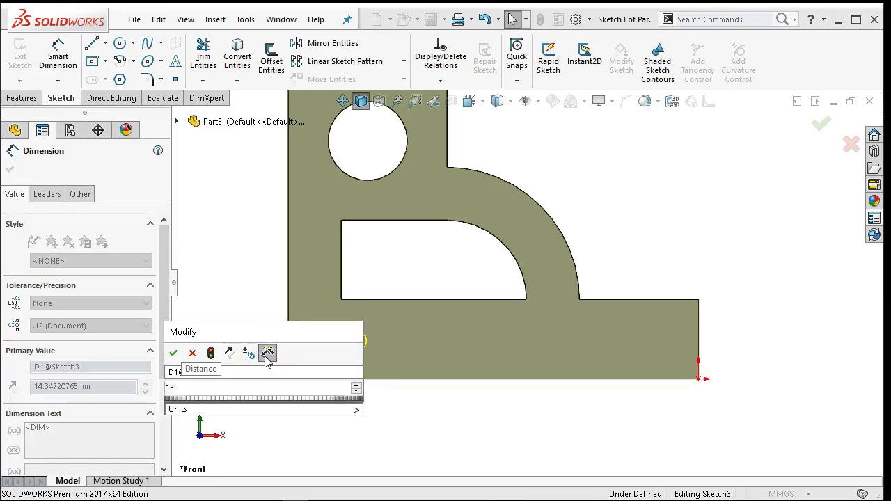
pyautogui.press('Return')
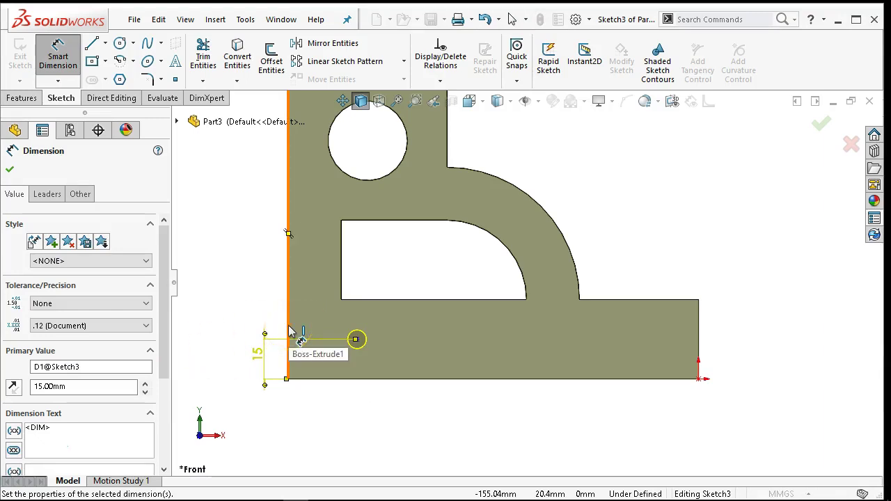
# Step: Dimension the hole's center 20 mm from the plate's left edge and leave the dimension command
pyautogui.click(292, 332)
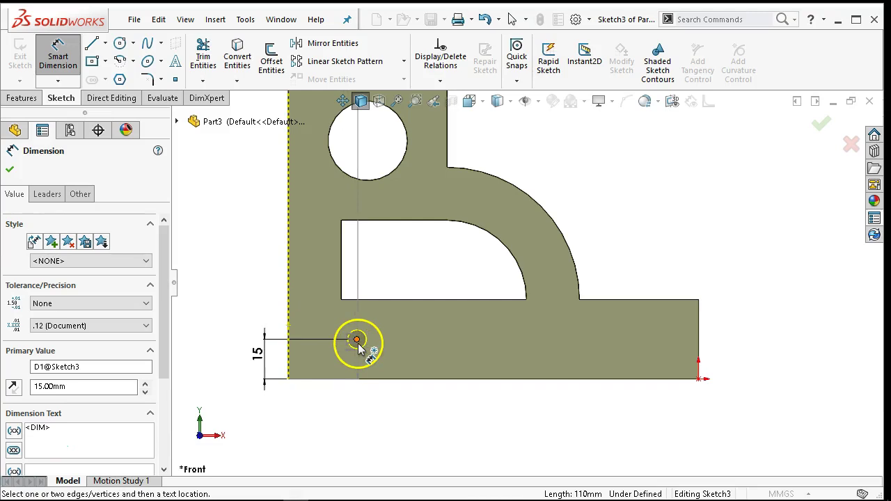
pyautogui.click(357, 341)
pyautogui.click(322, 417)
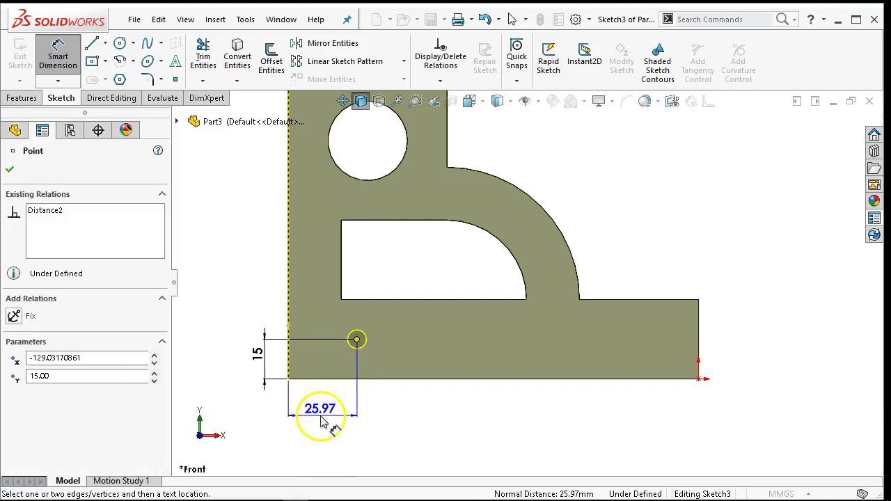
pyautogui.click(360, 255)
pyautogui.click(342, 234)
pyautogui.click(364, 274)
pyautogui.click(351, 261)
pyautogui.click(341, 254)
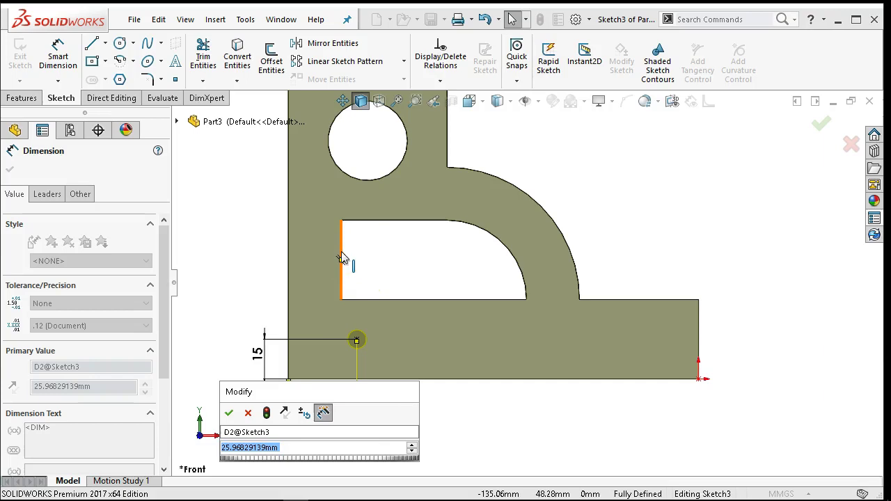
pyautogui.click(330, 241)
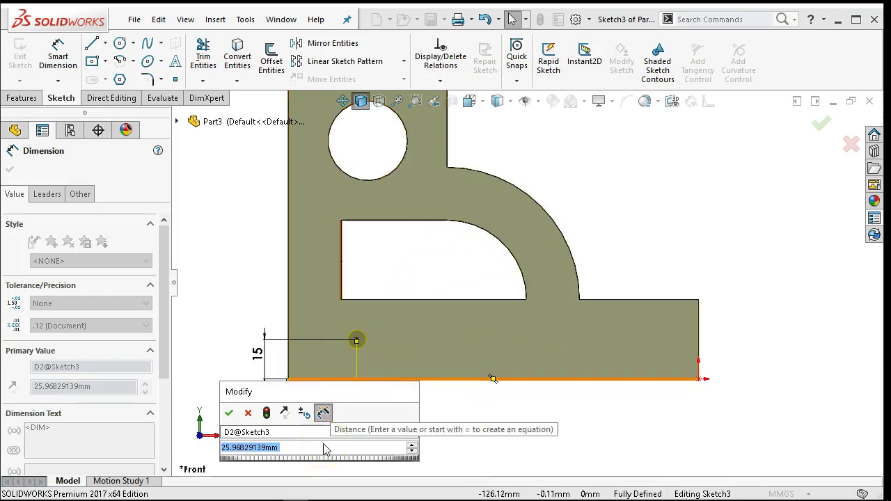
pyautogui.write('20')
pyautogui.press('Return')
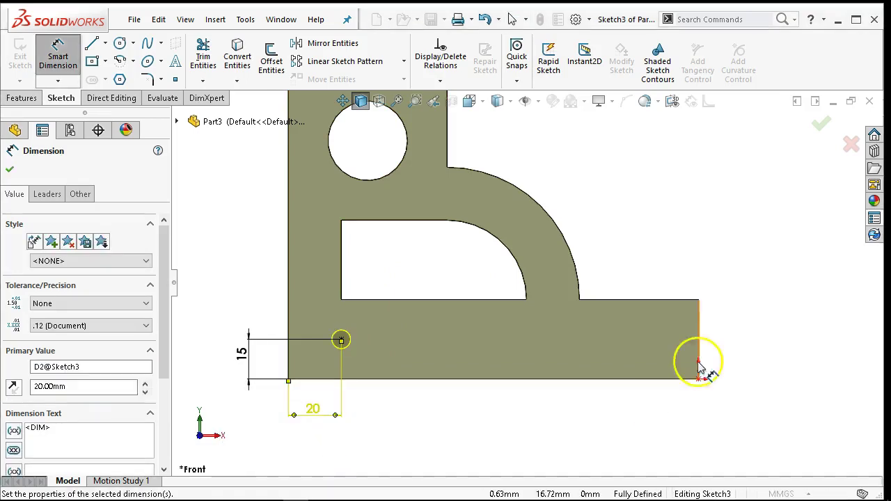
pyautogui.rightClick(635, 202)
pyautogui.click(669, 255)
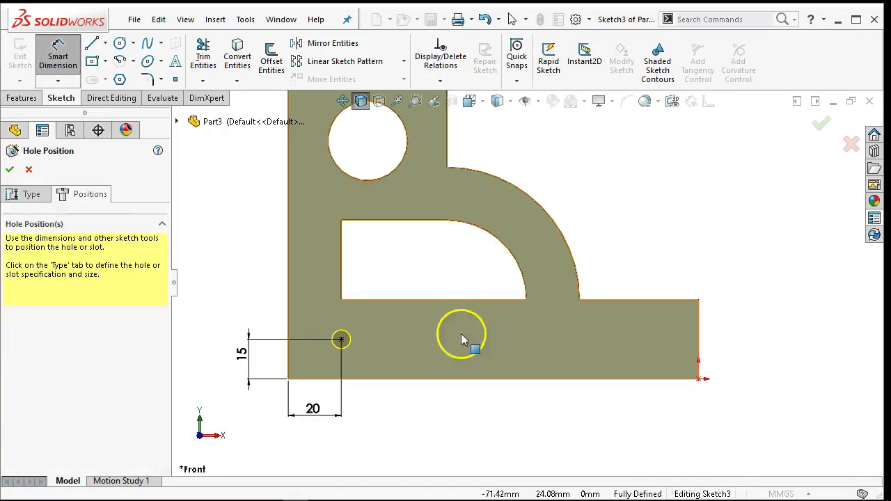
# Step: Set up a linear sketch pattern of the hole's center point along the X-axis with 6 instances, 20 mm apart, with dimensioned X spacing
pyautogui.click(341, 340)
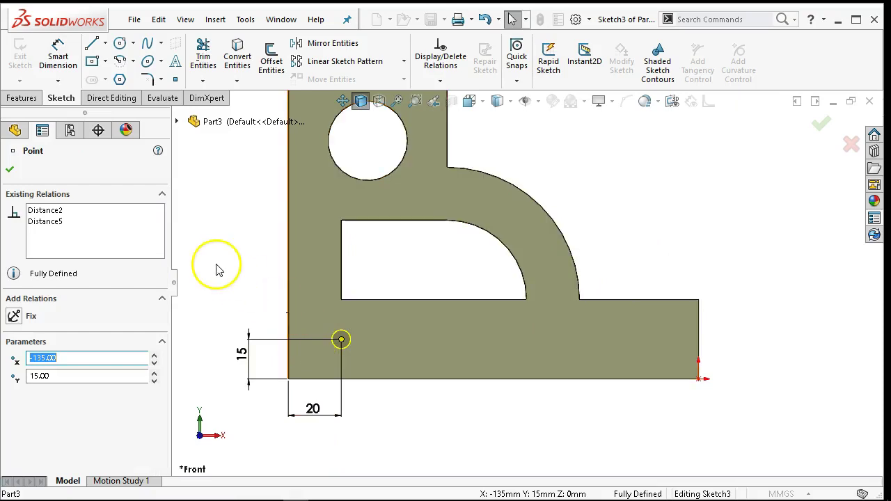
pyautogui.click(353, 63)
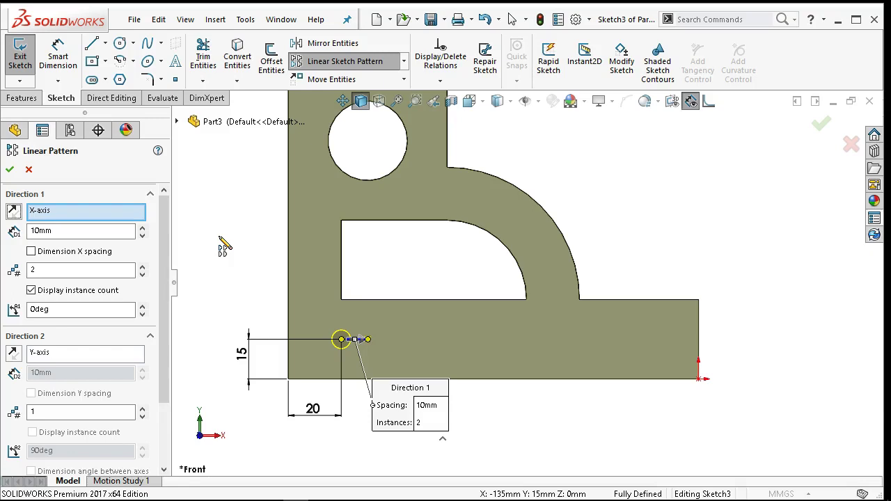
pyautogui.click(63, 269)
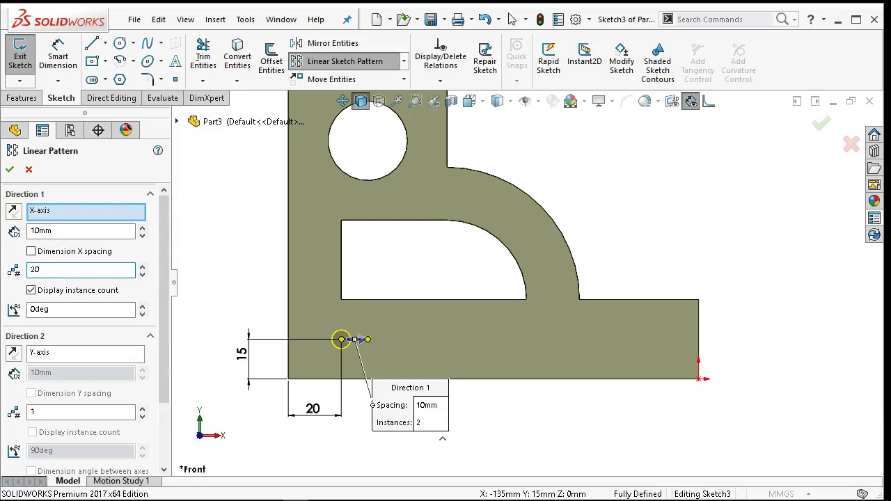
pyautogui.write('6')
pyautogui.press('Tab')
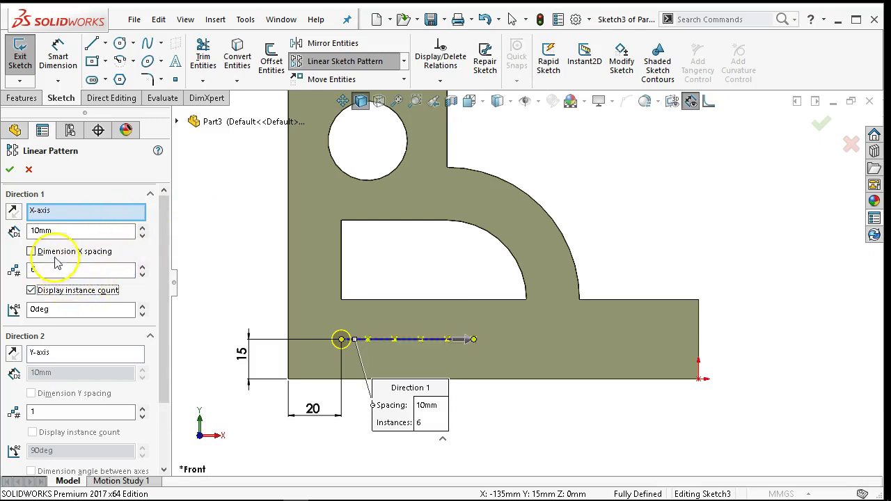
pyautogui.doubleClick(56, 231)
pyautogui.write('20')
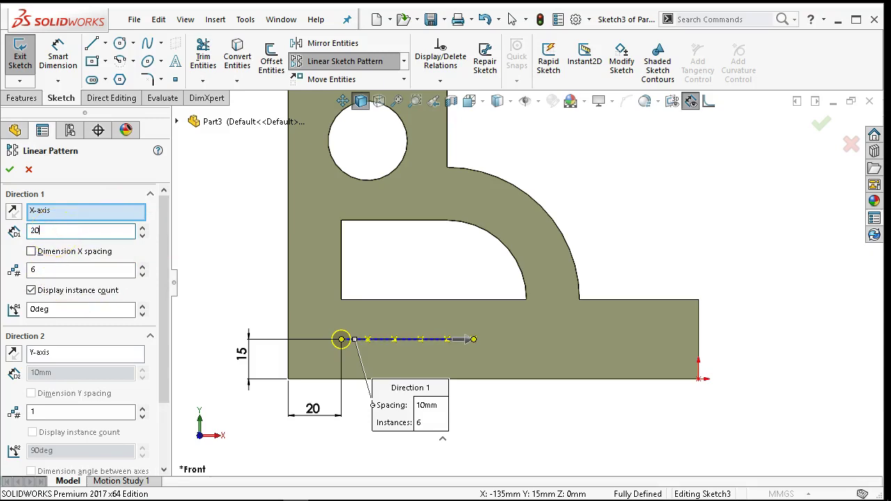
pyautogui.press('Tab')
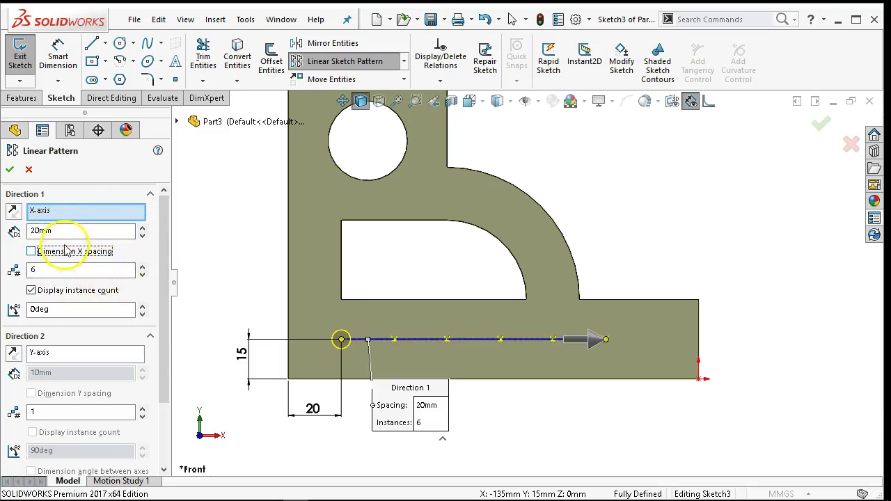
pyautogui.click(31, 252)
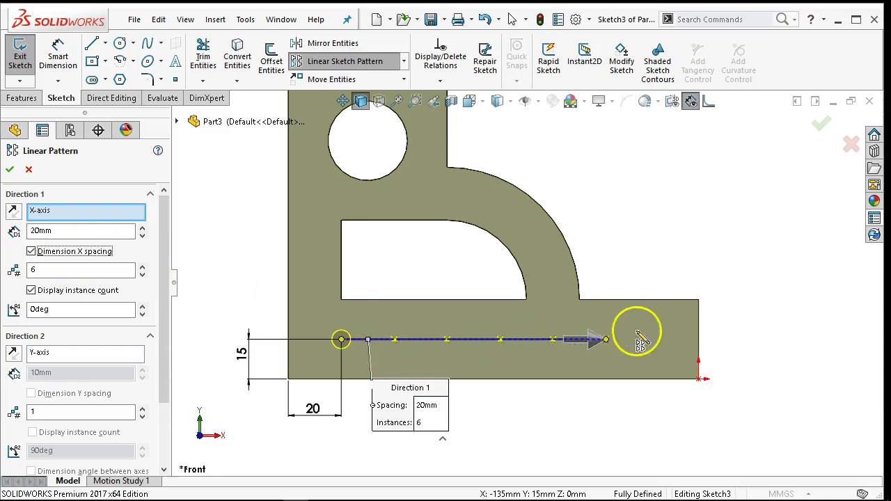
# Step: Set the linear sketch pattern's instance count to 7 and create the row of holes
pyautogui.click(46, 269)
pyautogui.doubleClick(46, 269)
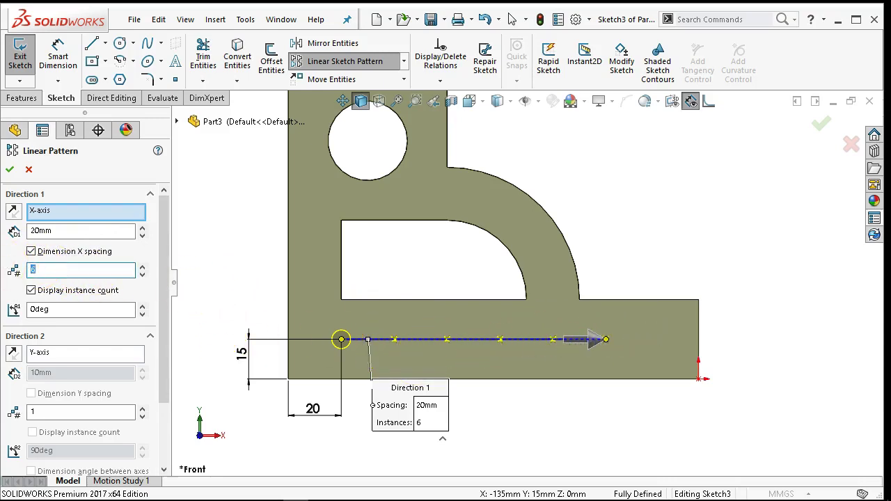
pyautogui.press('Tab')
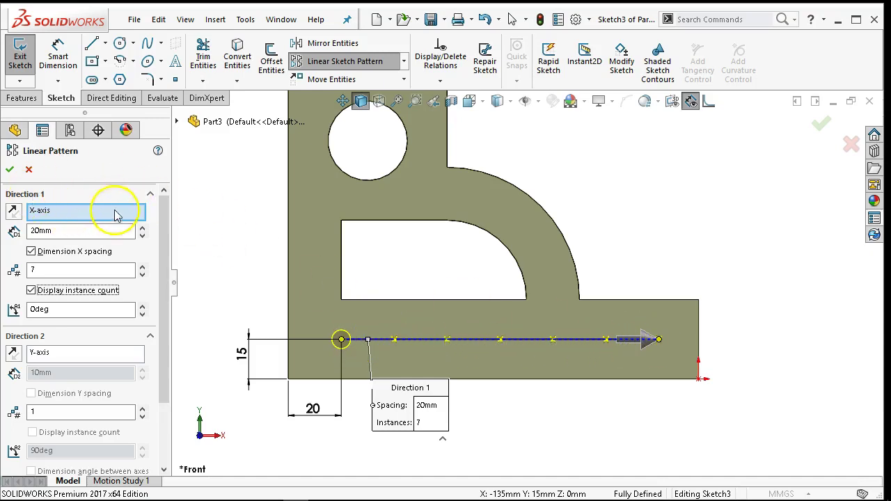
pyautogui.click(10, 170)
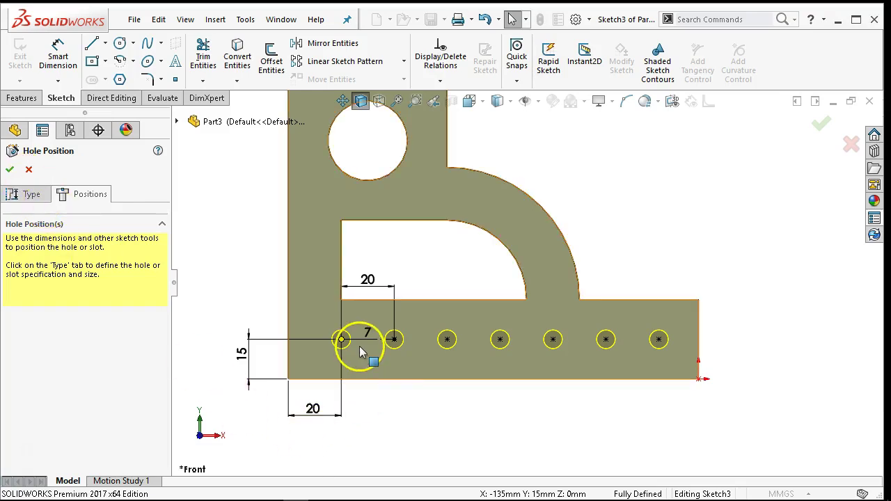
# Step: Move the pattern's spacing dimension below the plate's bottom edge
pyautogui.moveTo(375, 282); pyautogui.dragTo(363, 406)
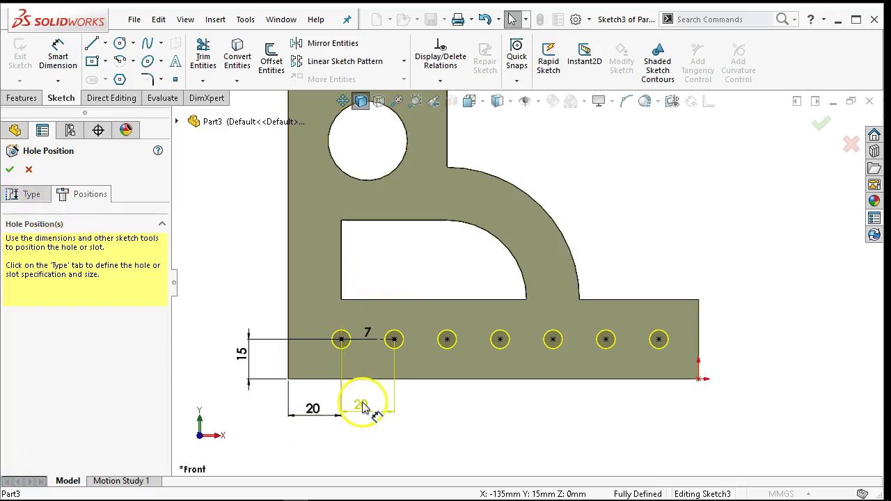
pyautogui.click(358, 407)
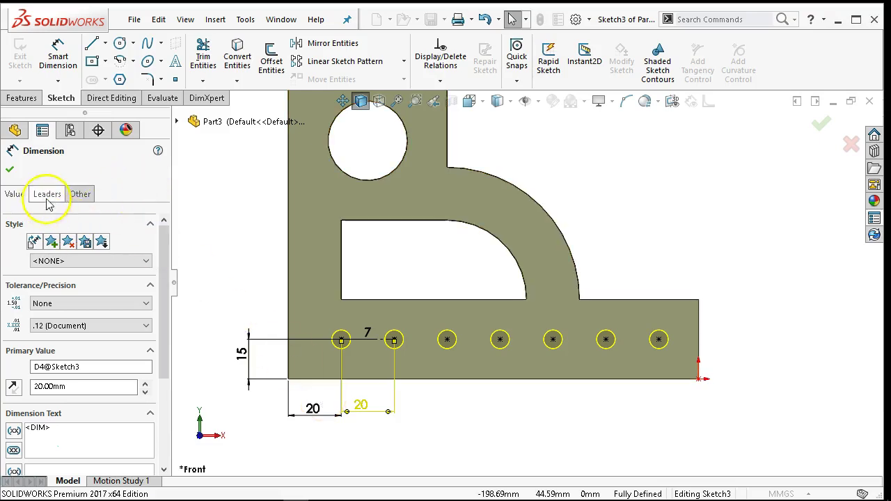
pyautogui.click(10, 170)
# Step: Change the hole specification's drill size to Ø12.0 and finish the Hole Wizard feature
pyautogui.click(48, 195)
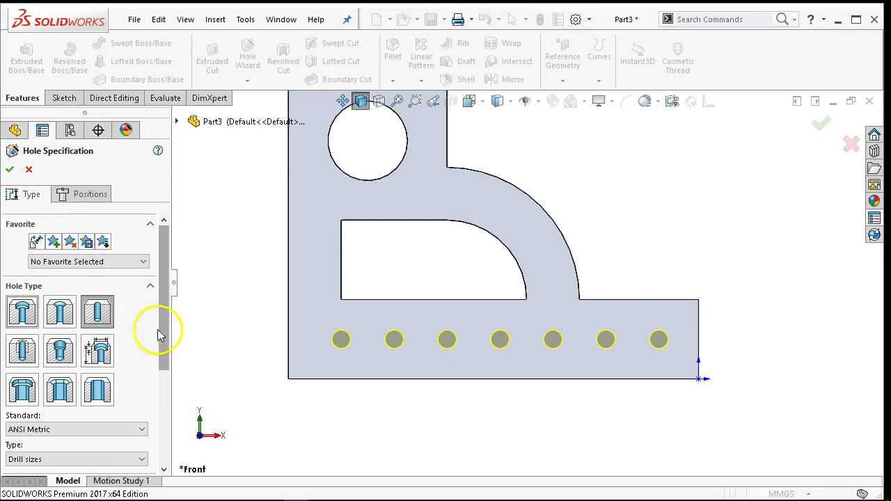
pyautogui.scroll(-1, 163, 334)
pyautogui.moveTo(167, 322); pyautogui.dragTo(159, 411)
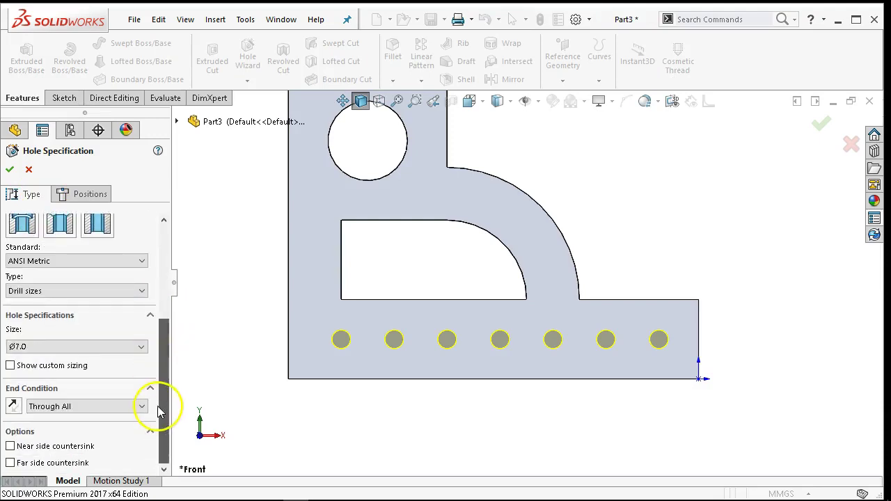
pyautogui.click(108, 347)
pyautogui.scroll(-6, 105, 376)
pyautogui.scroll(-3, 123, 386)
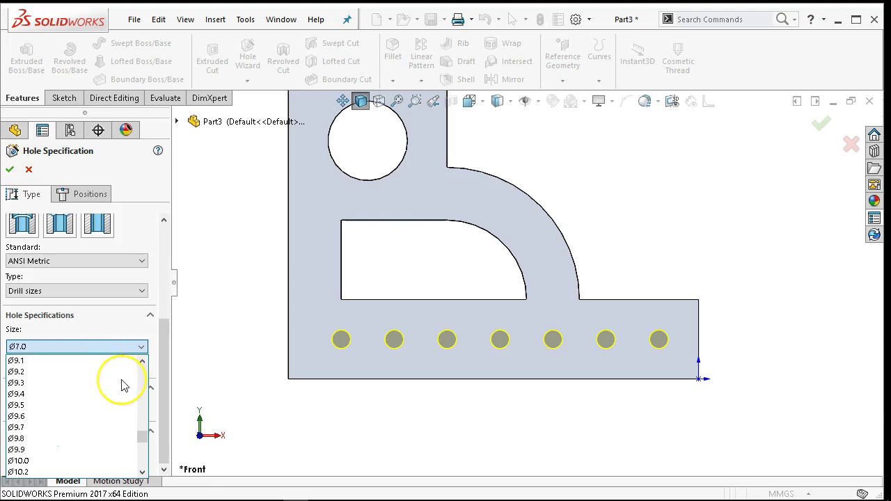
pyautogui.scroll(-3, 123, 385)
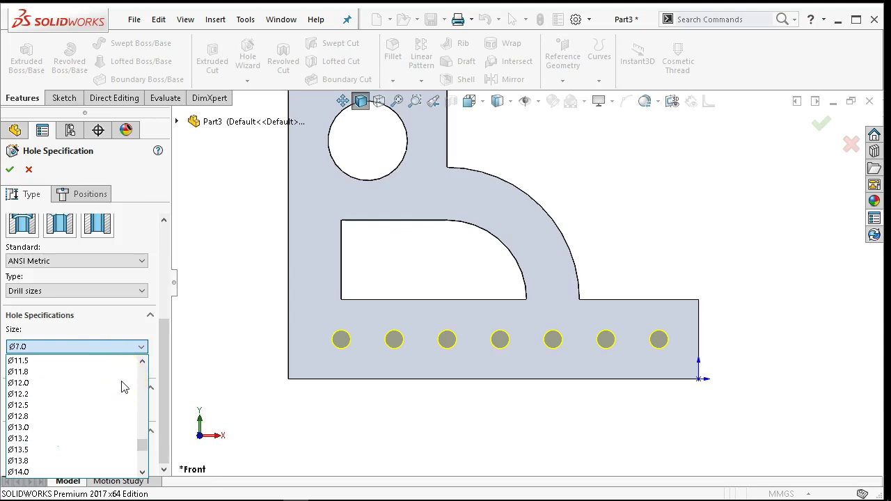
pyautogui.click(77, 390)
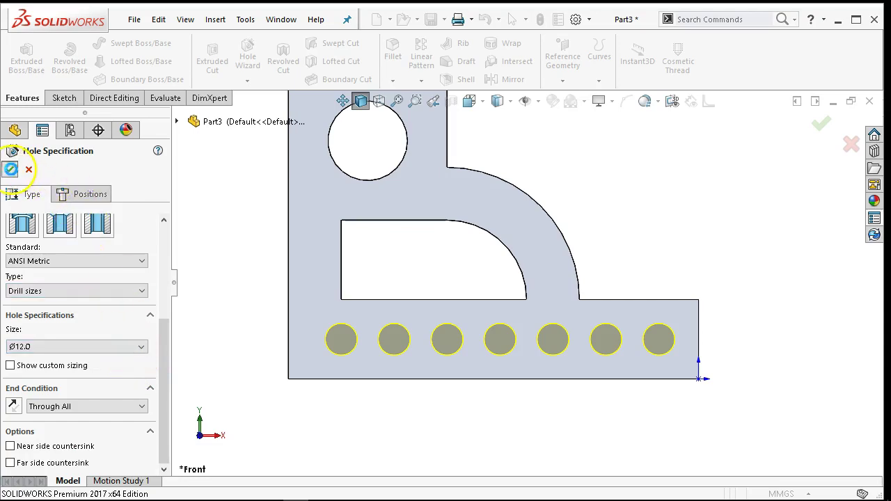
pyautogui.click(10, 169)
# Step: Select the plate's five thickness edges: both upper block corners, the two inner corners at the arc's ends, and the lower bar's upper right corner
pyautogui.moveTo(247, 315); pyautogui.dragTo(256, 211, button='middle')
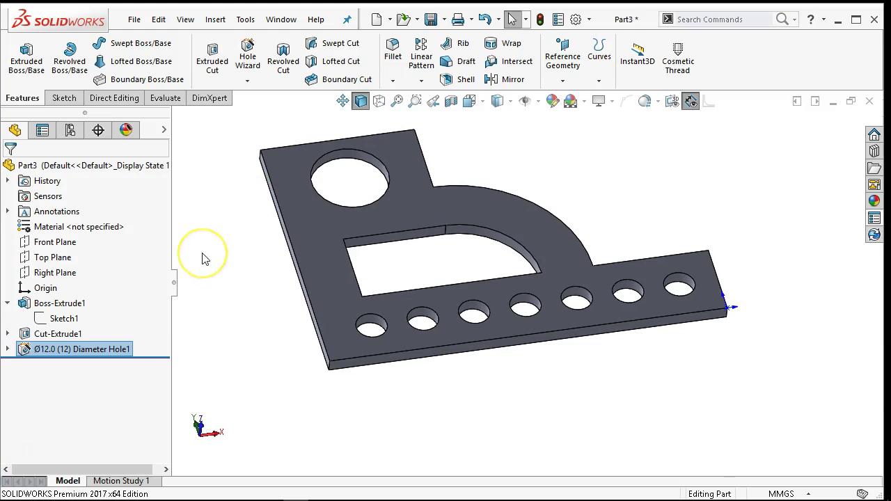
pyautogui.moveTo(241, 201); pyautogui.dragTo(278, 233, button='middle')
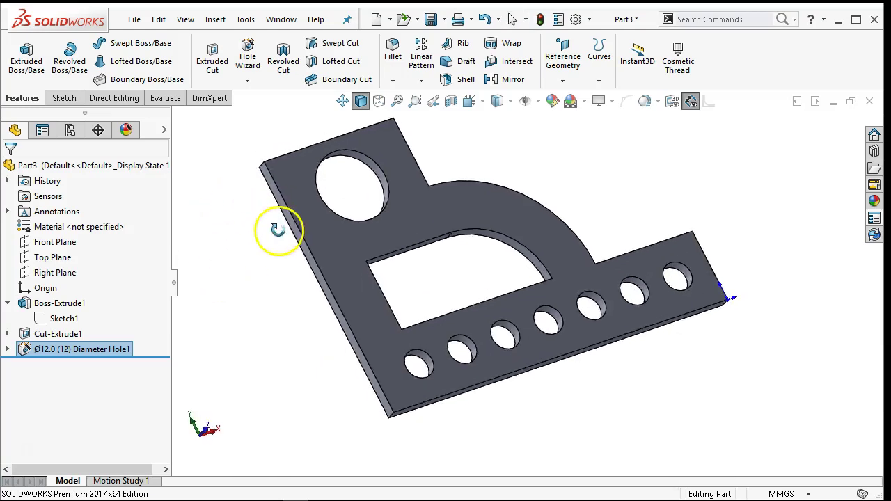
pyautogui.scroll(-5, 330, 261)
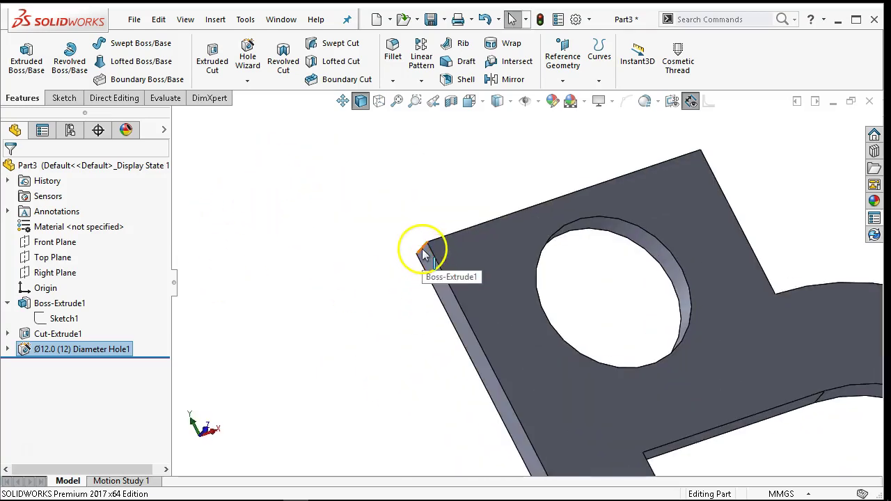
pyautogui.click(424, 249)
pyautogui.moveTo(597, 280); pyautogui.dragTo(522, 383, button='middle')
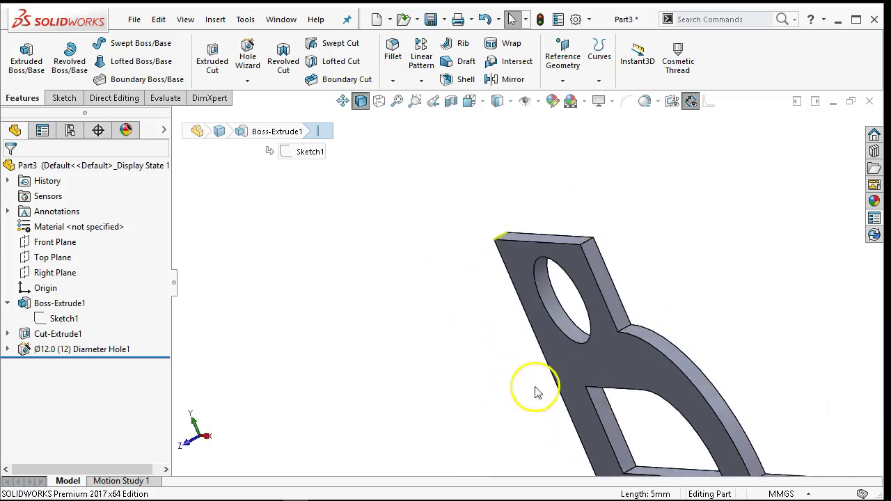
pyautogui.keyDown('ctrl'); pyautogui.click(589, 244); pyautogui.keyUp('ctrl')
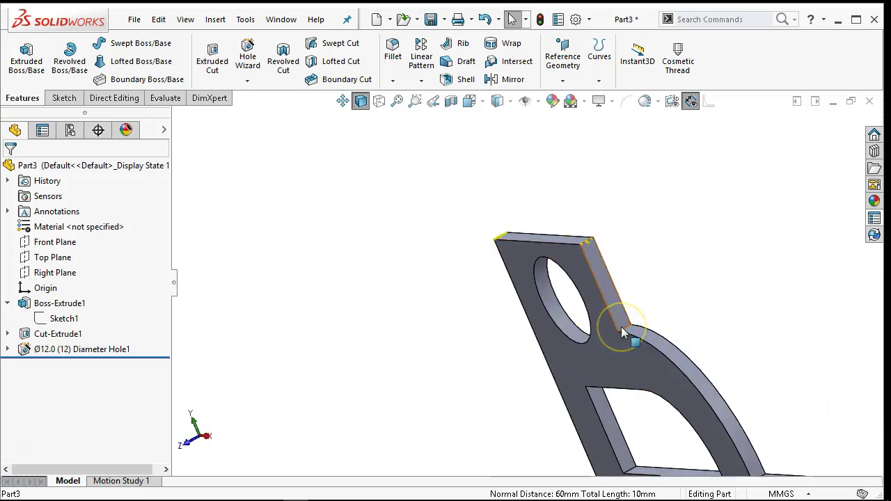
pyautogui.keyDown('ctrl'); pyautogui.click(625, 333); pyautogui.keyUp('ctrl')
pyautogui.press('f')
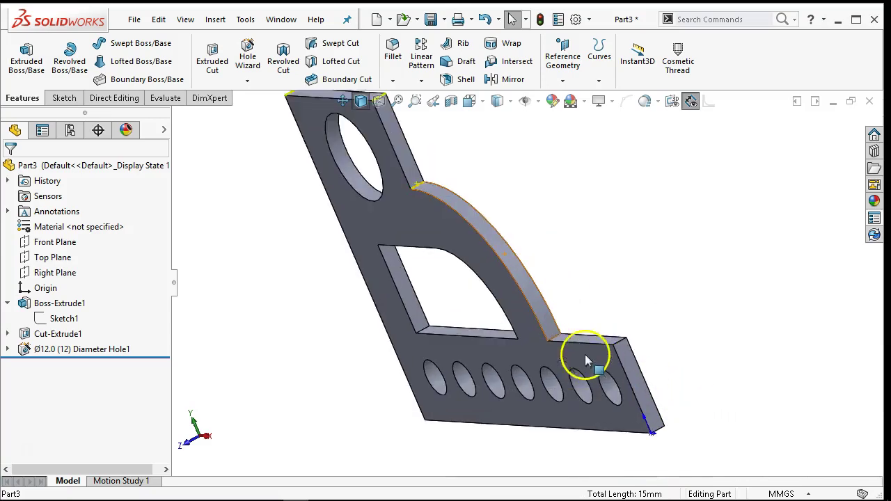
pyautogui.scroll(-5, 577, 358)
pyautogui.keyDown('ctrl'); pyautogui.click(558, 340); pyautogui.keyUp('ctrl')
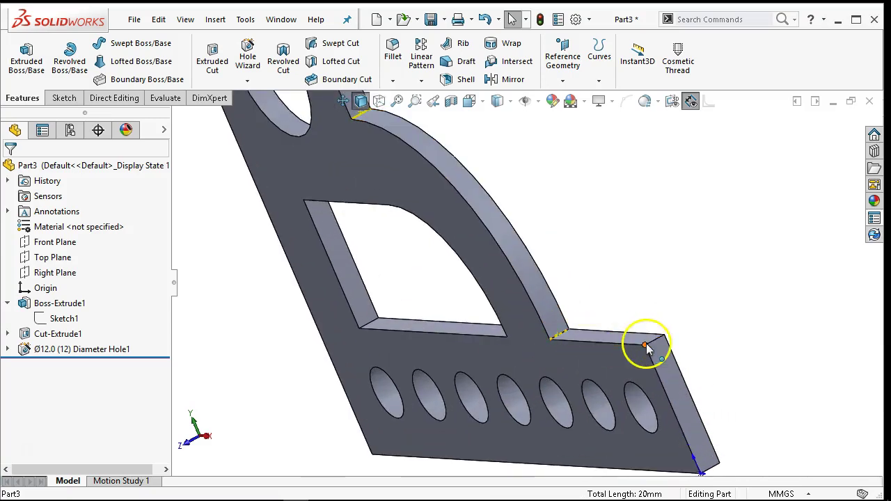
pyautogui.keyDown('ctrl'); pyautogui.click(655, 347); pyautogui.keyUp('ctrl')
pyautogui.scroll(4, 696, 370)
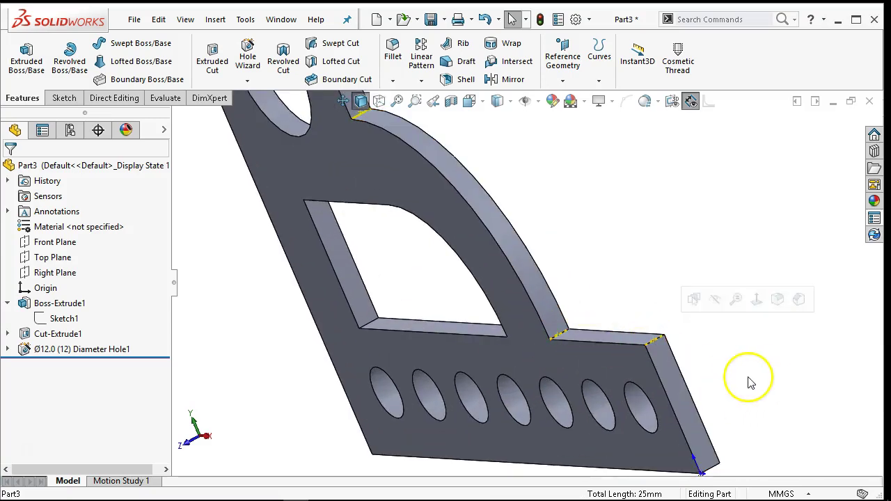
pyautogui.hotkey('ctrl', '1')
# Step: Fillet the five selected outer corner edges of the plate with a 6 mm radius
pyautogui.click(393, 53)
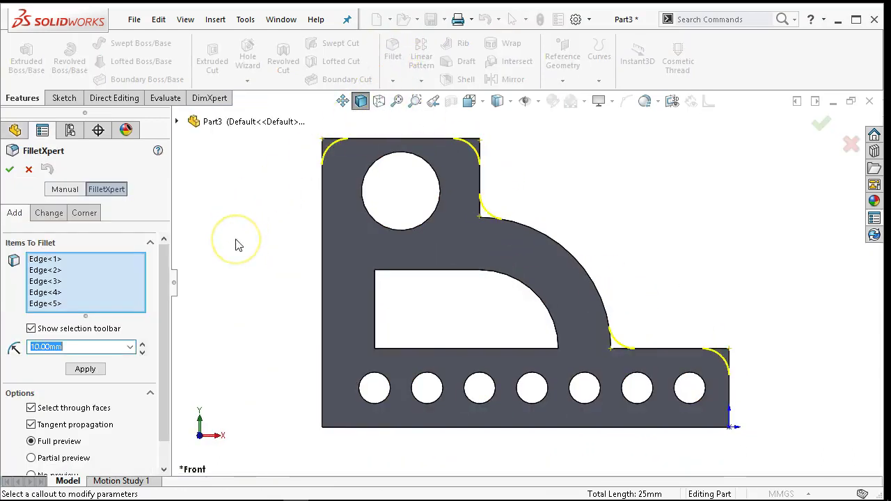
pyautogui.click(305, 206)
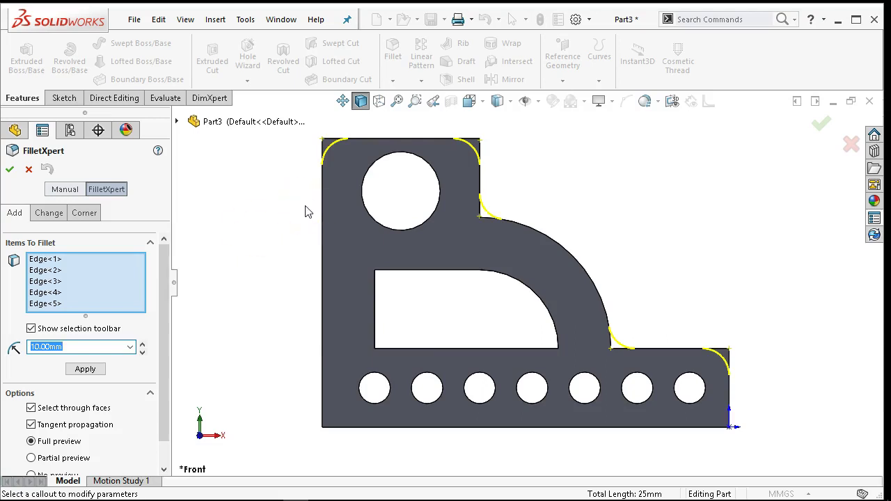
pyautogui.click(287, 205)
pyautogui.write('6')
pyautogui.press('Tab')
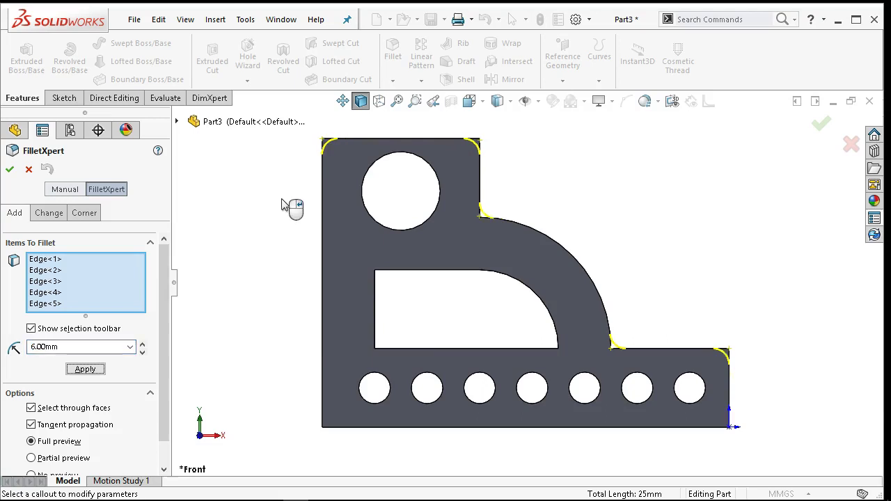
pyautogui.click(234, 198)
pyautogui.click(35, 174)
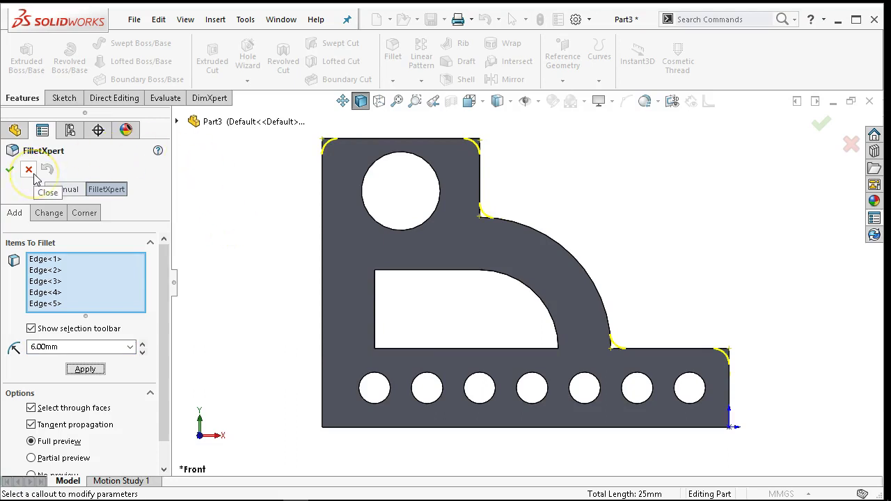
pyautogui.click(10, 169)
pyautogui.moveTo(253, 322); pyautogui.dragTo(219, 392, button='middle')
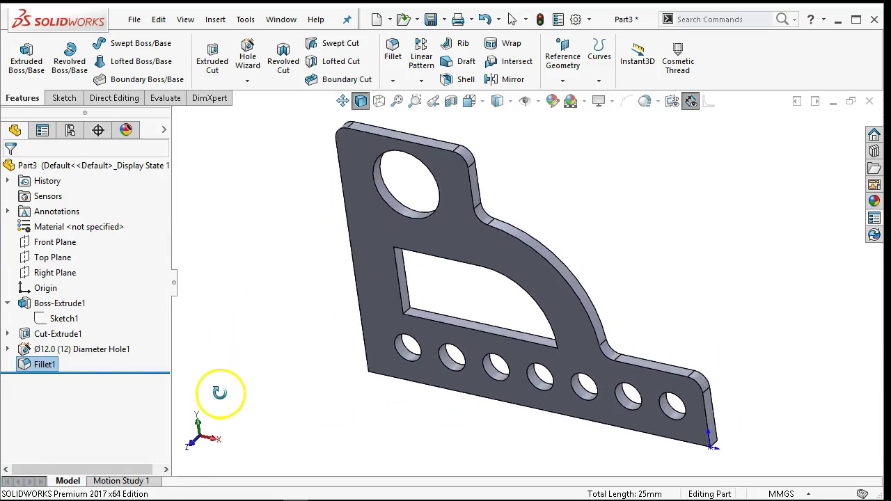
pyautogui.click(193, 305)
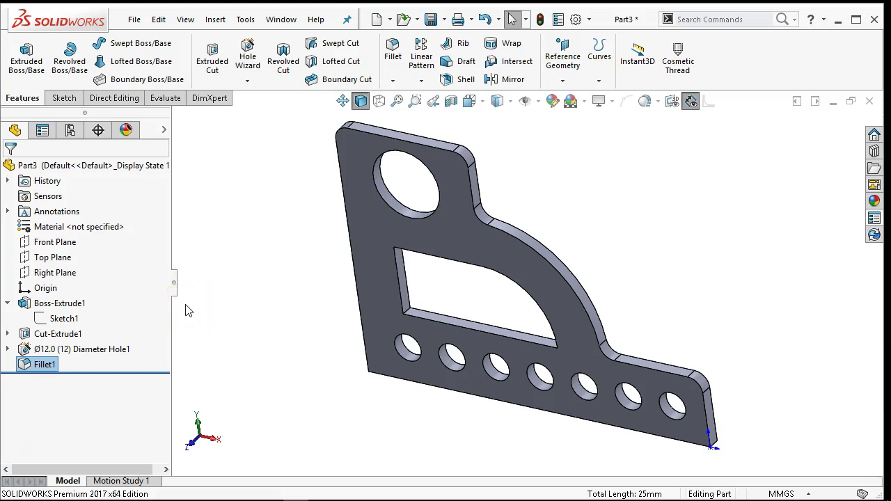
# Step: Edit the row's Ø12.0 hole feature and change its hole type to an ANSI Metric bottoming tapped hole
pyautogui.rightClick(85, 355)
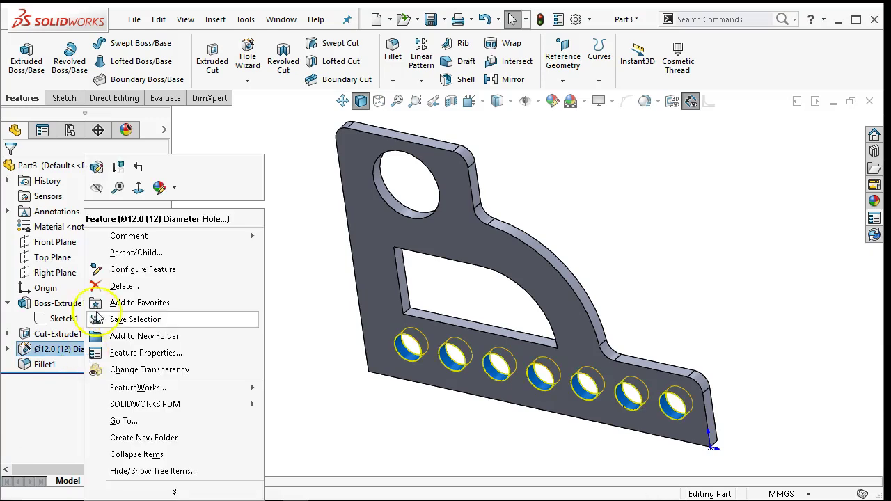
pyautogui.click(97, 167)
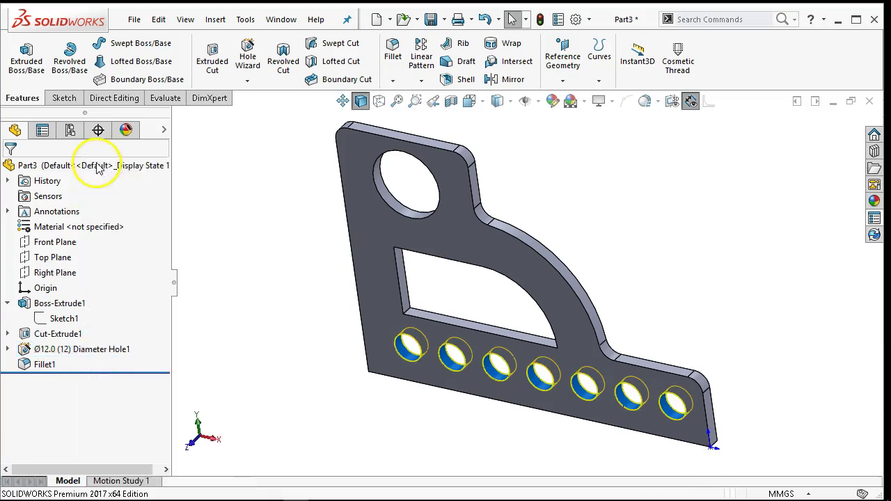
pyautogui.moveTo(168, 267); pyautogui.dragTo(168, 302)
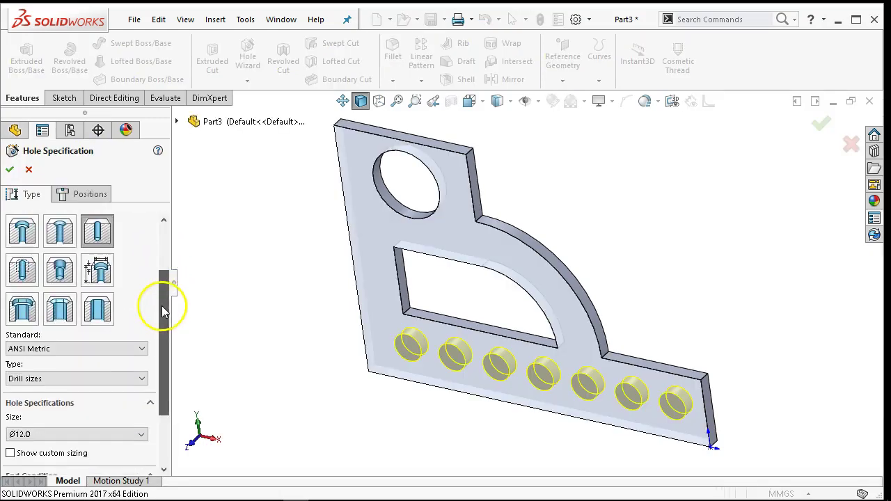
pyautogui.click(23, 272)
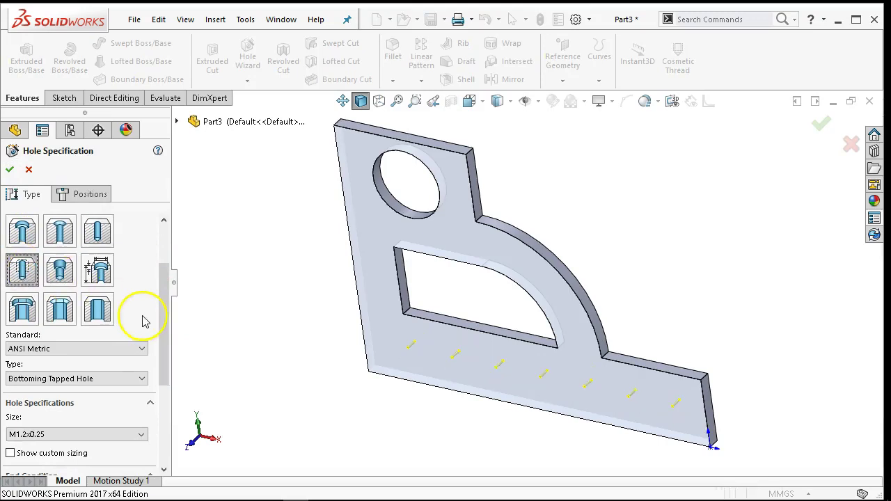
# Step: Set the tapped holes' size to M12x1.25 and finish editing the hole feature
pyautogui.moveTo(169, 335); pyautogui.dragTo(167, 411)
pyautogui.click(56, 274)
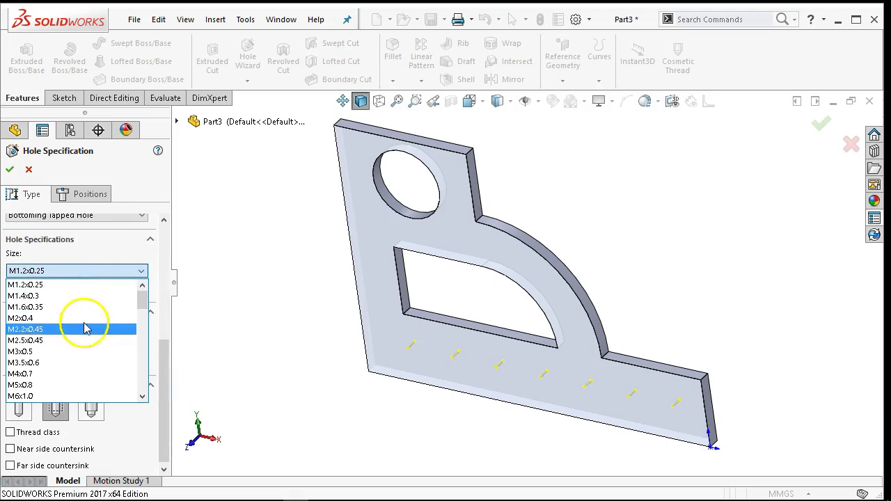
pyautogui.scroll(-8, 77, 334)
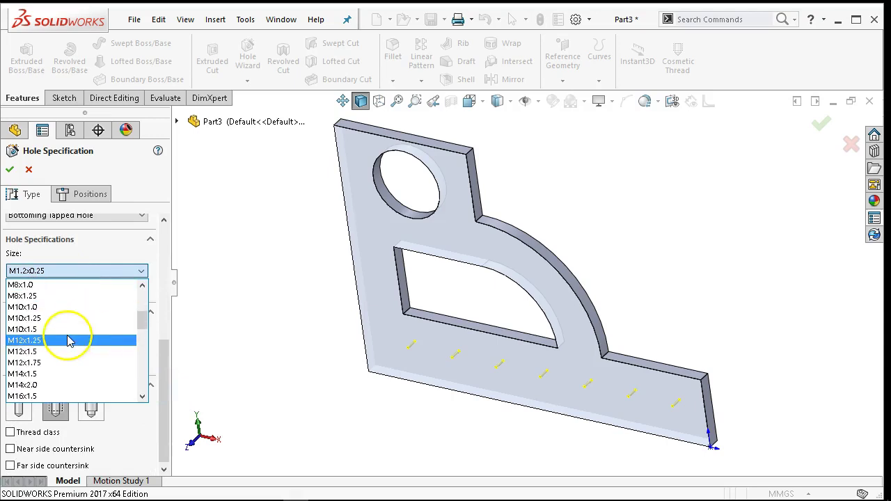
pyautogui.click(75, 341)
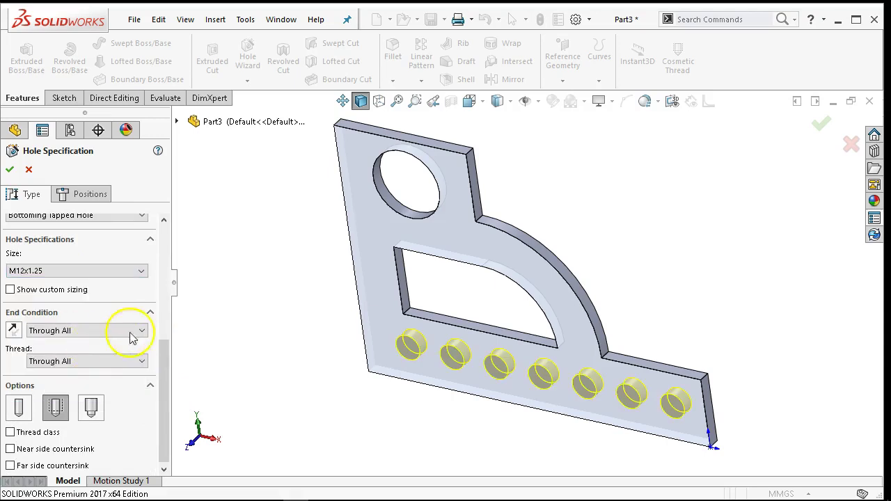
pyautogui.scroll(-1, 165, 347)
pyautogui.click(57, 404)
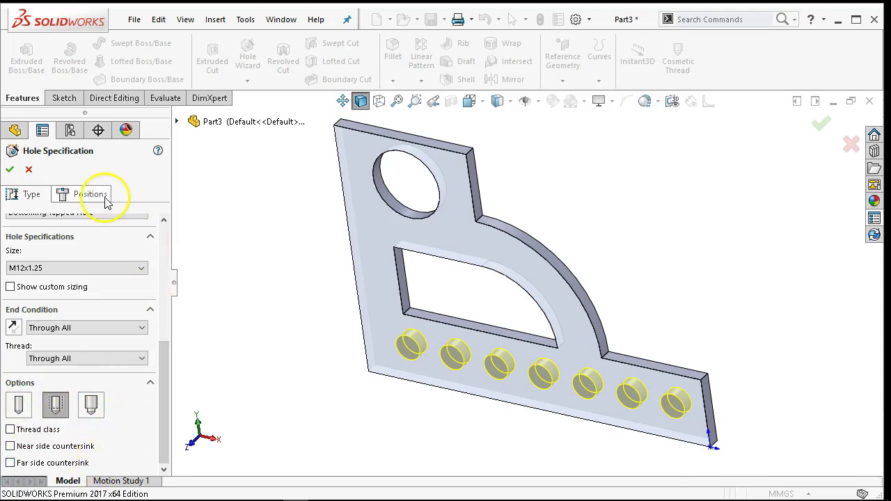
pyautogui.click(10, 169)
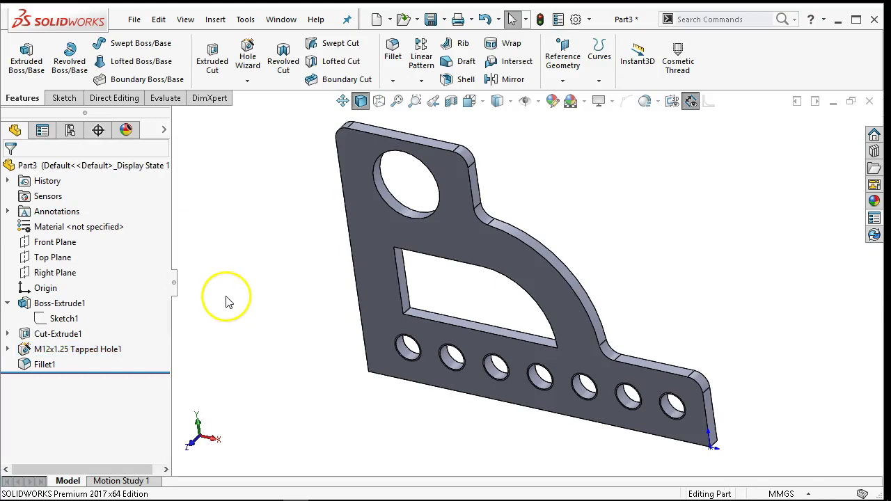
# Step: Examine how the threads of the tapped holes are displayed in front, bottom and isometric views, shaded and in wireframe
pyautogui.hotkey('ctrl', '1')
pyautogui.scroll(-5, 380, 392)
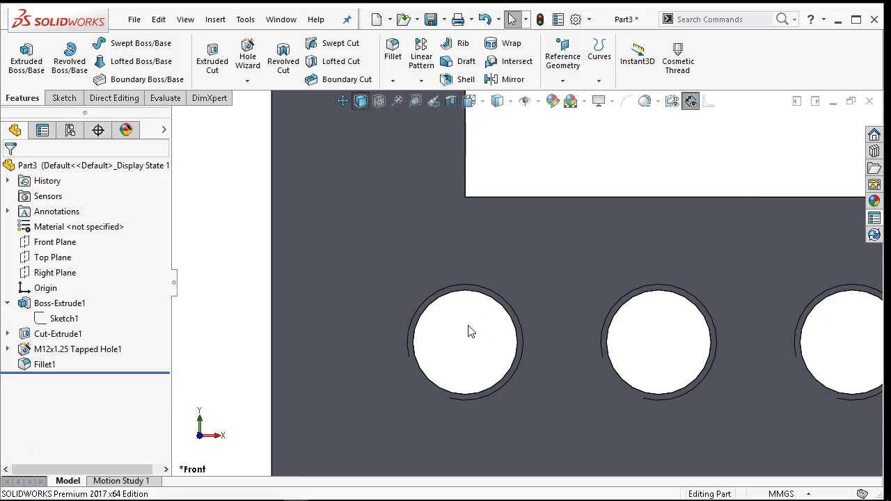
pyautogui.hotkey('ctrl', '6')
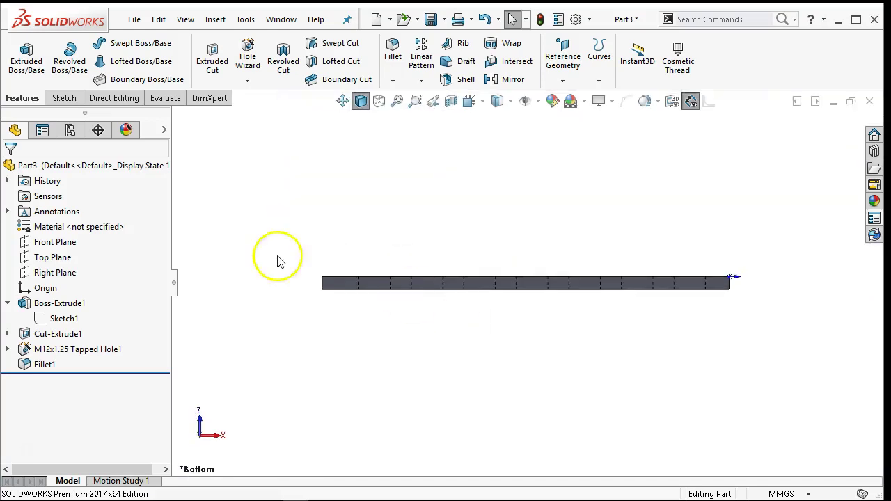
pyautogui.scroll(-5, 400, 293)
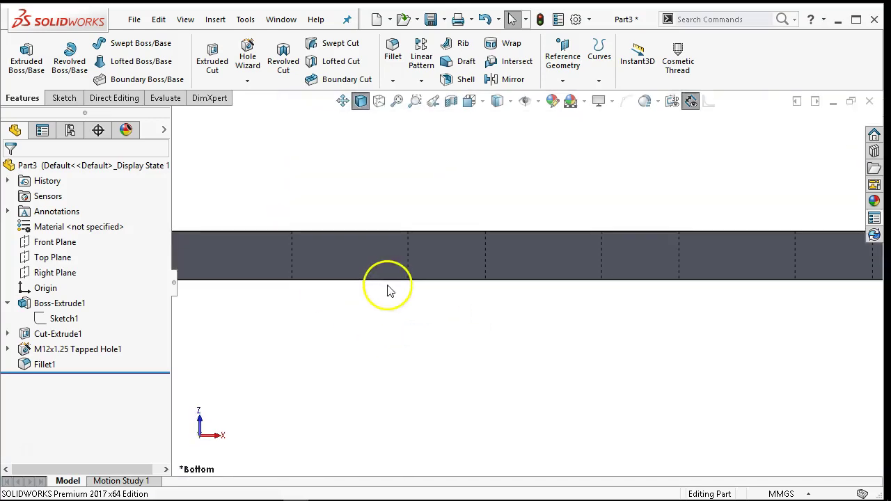
pyautogui.click(379, 101)
pyautogui.scroll(-1, 396, 207)
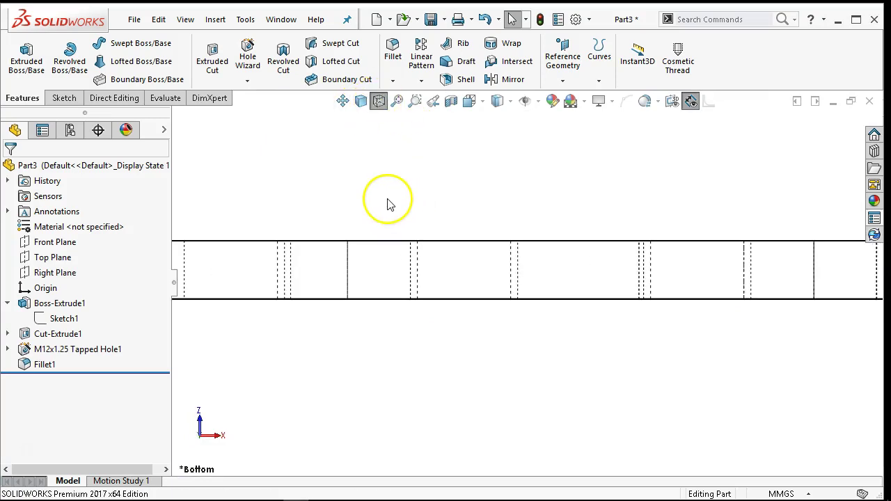
pyautogui.click(360, 101)
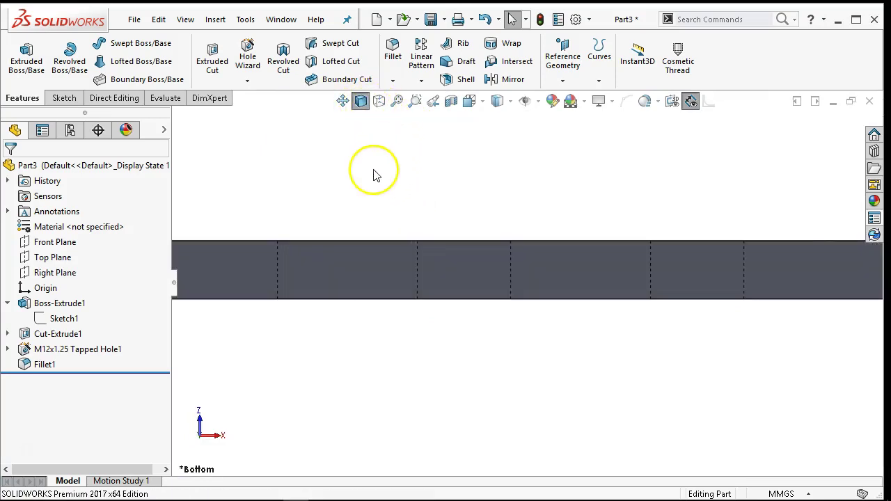
pyautogui.hotkey('ctrl', '7')
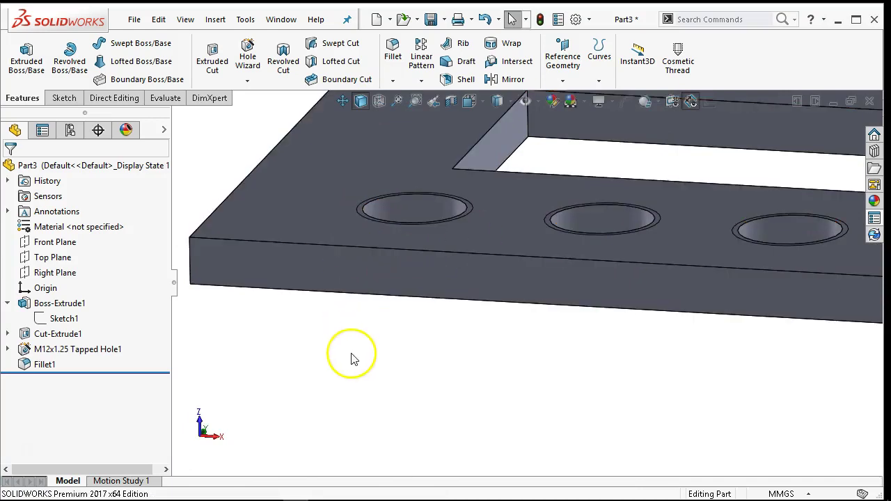
pyautogui.hotkey('ctrl', '1')
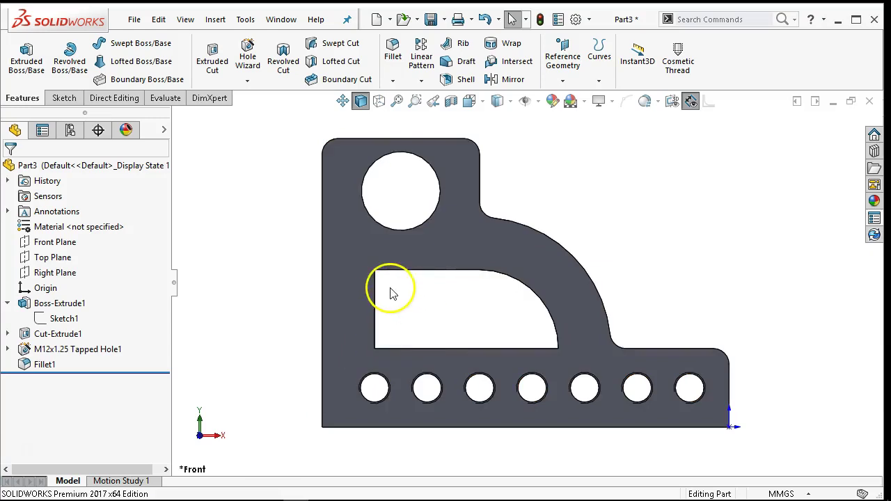
# Step: Edit the 6 mm fillet feature to add the three corner edges of the inner cutout
pyautogui.moveTo(354, 285); pyautogui.dragTo(309, 354, button='middle')
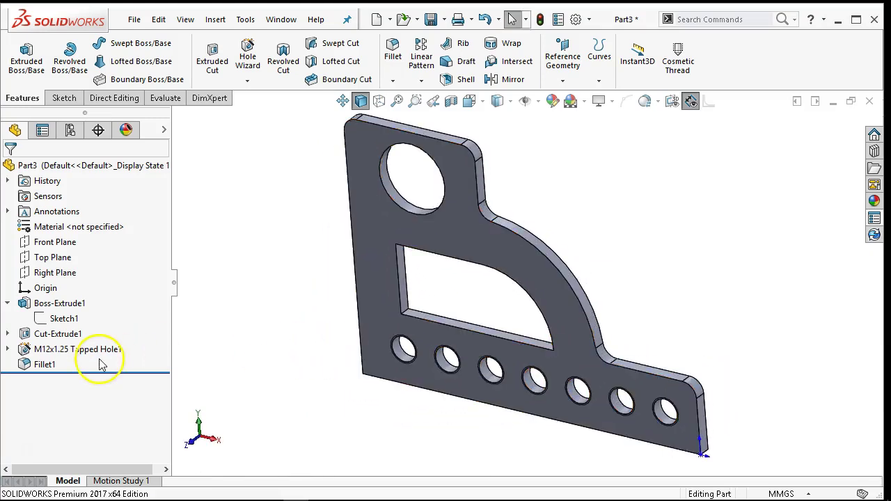
pyautogui.rightClick(40, 374)
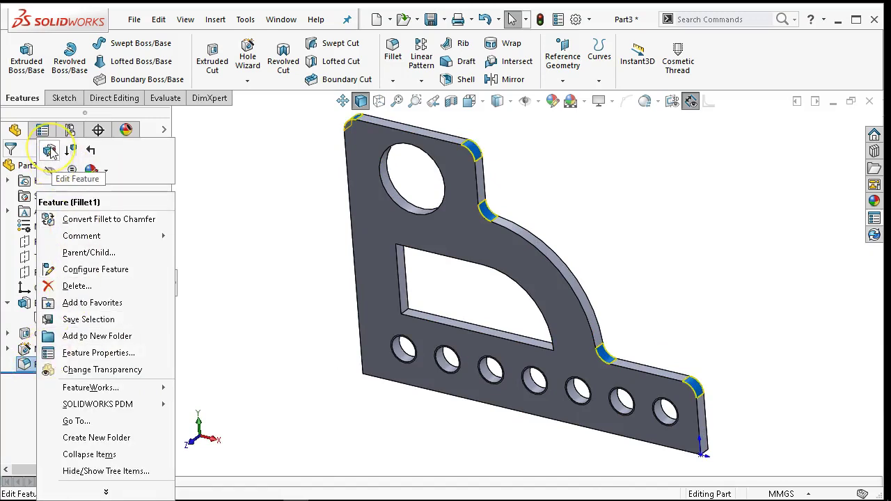
pyautogui.click(50, 153)
pyautogui.scroll(-5, 437, 304)
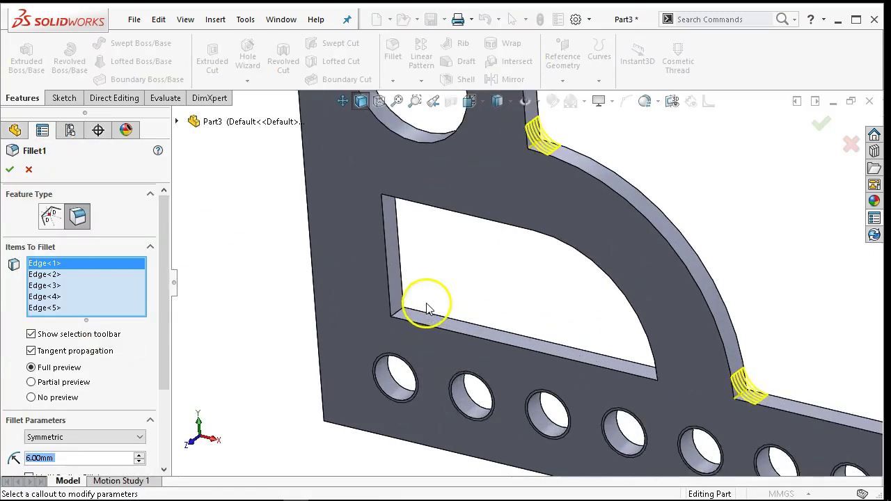
pyautogui.click(397, 317)
pyautogui.moveTo(397, 313); pyautogui.dragTo(412, 241, button='middle')
pyautogui.click(411, 319)
pyautogui.moveTo(533, 358); pyautogui.dragTo(639, 315, button='middle')
pyautogui.click(626, 301)
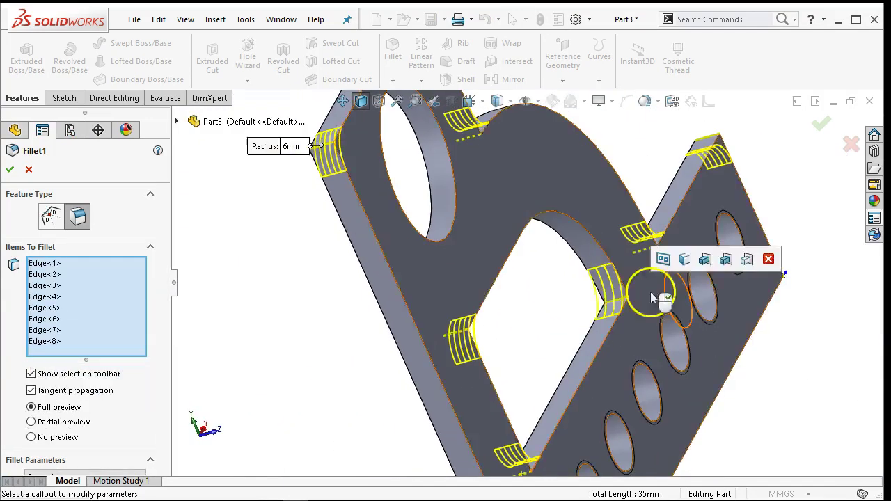
pyautogui.click(819, 123)
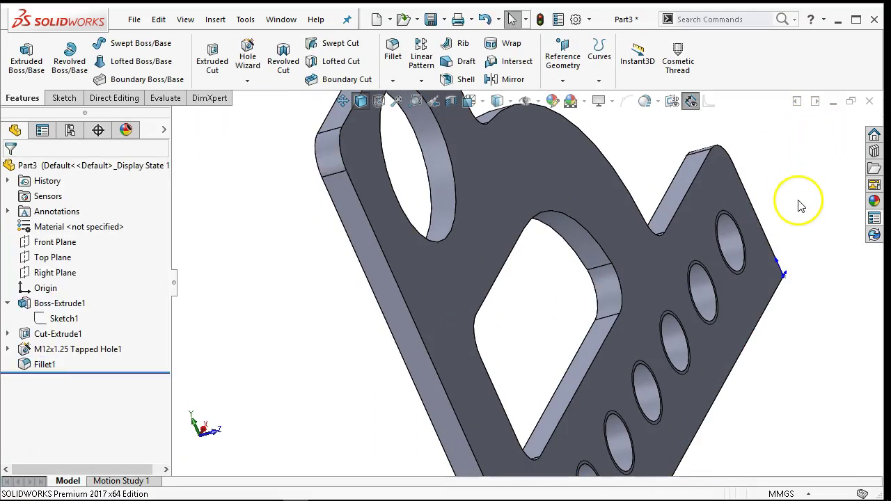
pyautogui.hotkey('ctrl', '1')
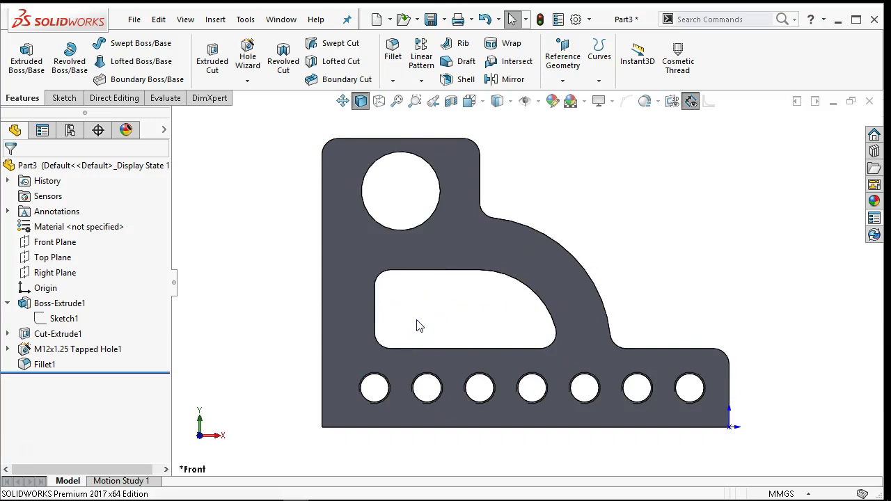
# Step: Save the part as JL P2-15.SLDPRT in the Ch2 folder and close it
pyautogui.hotkey('ctrl', 's')
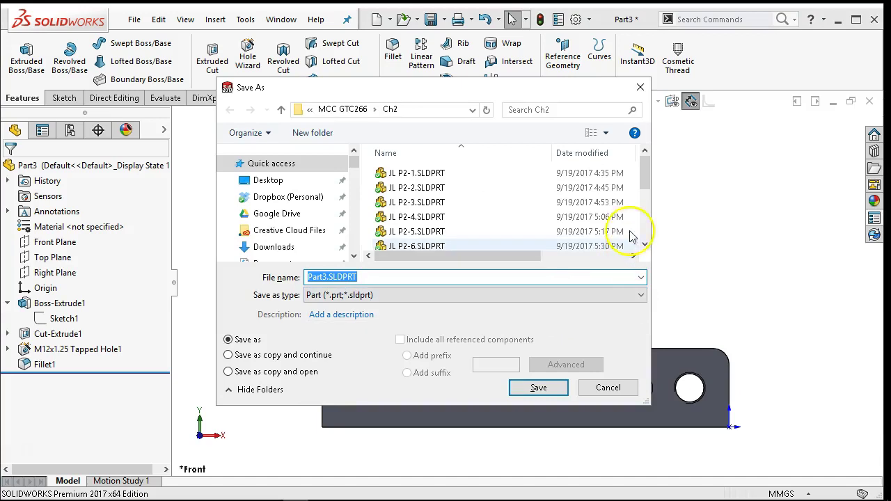
pyautogui.moveTo(637, 183); pyautogui.dragTo(654, 254)
pyautogui.click(439, 243)
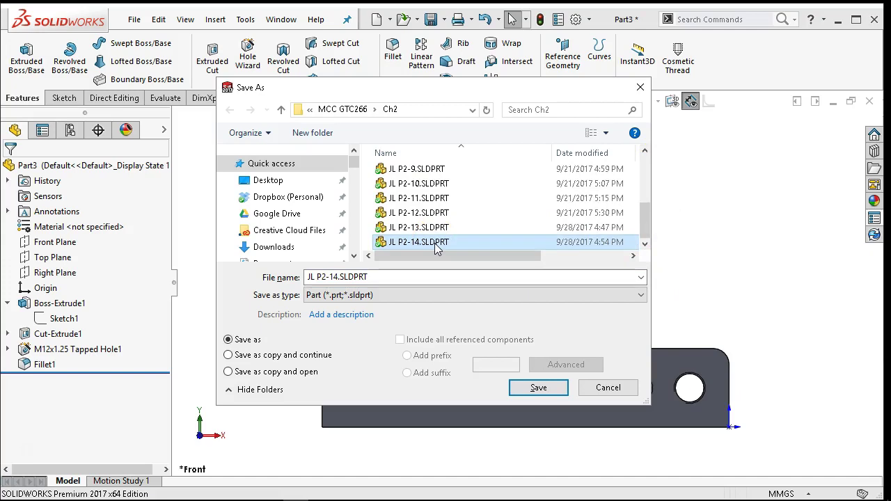
pyautogui.click(382, 280)
pyautogui.click(381, 281)
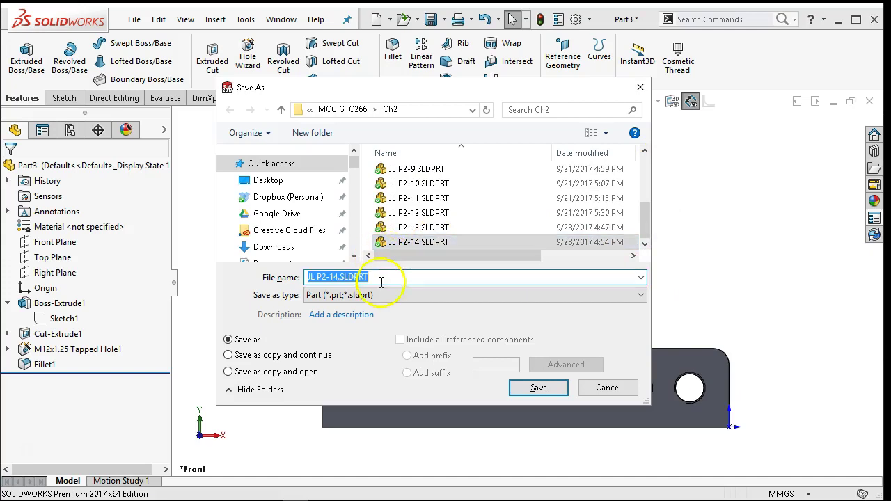
pyautogui.click(333, 278)
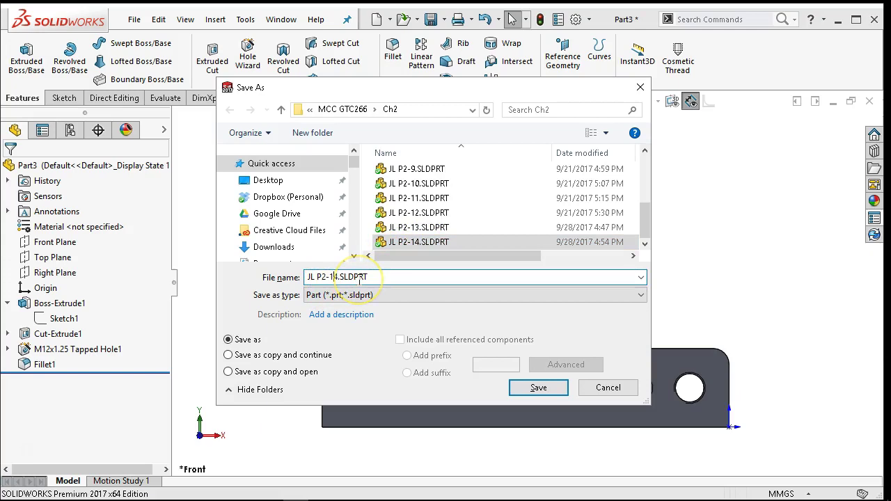
pyautogui.press('Delete')
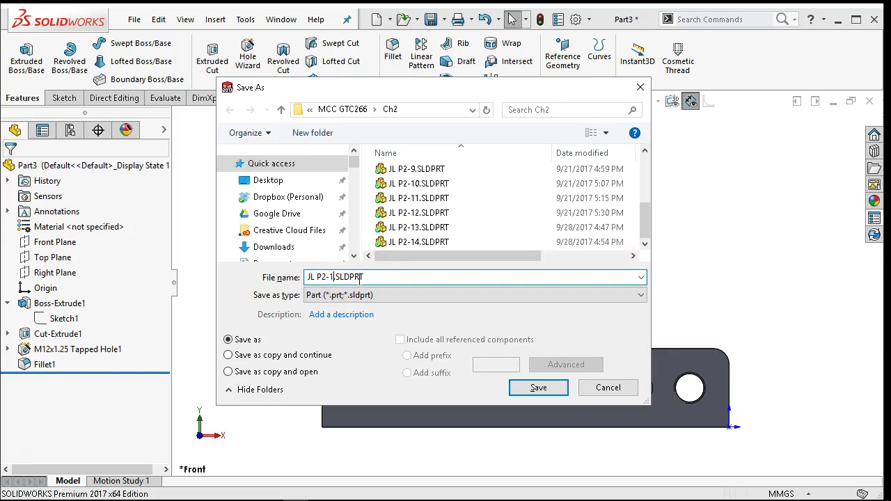
pyautogui.write('5')
pyautogui.press('Return')
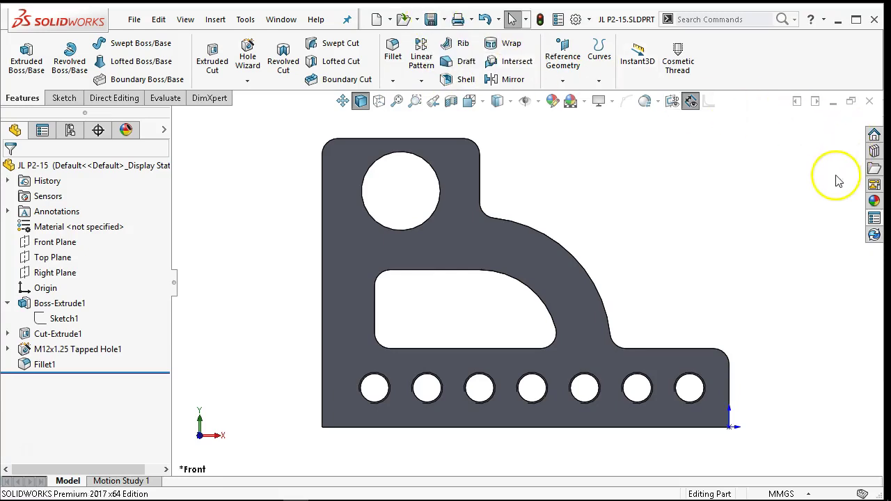
pyautogui.click(870, 101)
pyautogui.click(383, 234)
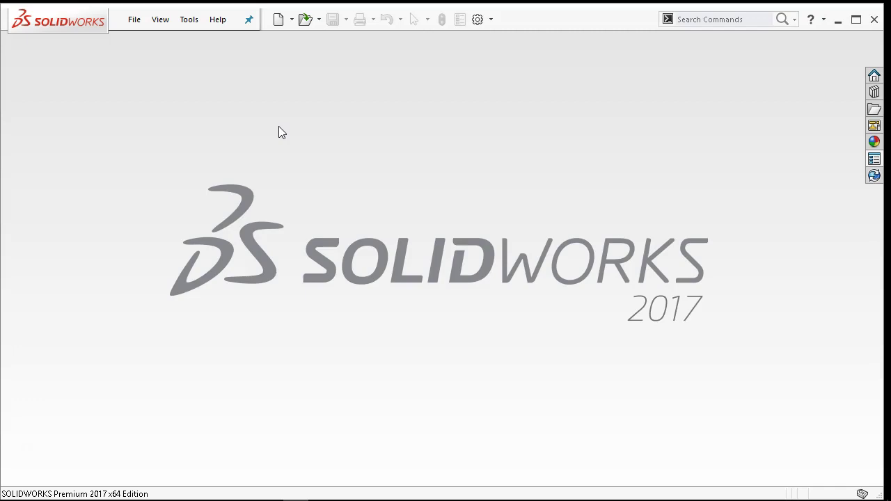
# Step: Create a new part from the Part Metric template and consult the lace gasket drawing, Figure P2-16, in the Acrobat PDF
pyautogui.click(132, 26)
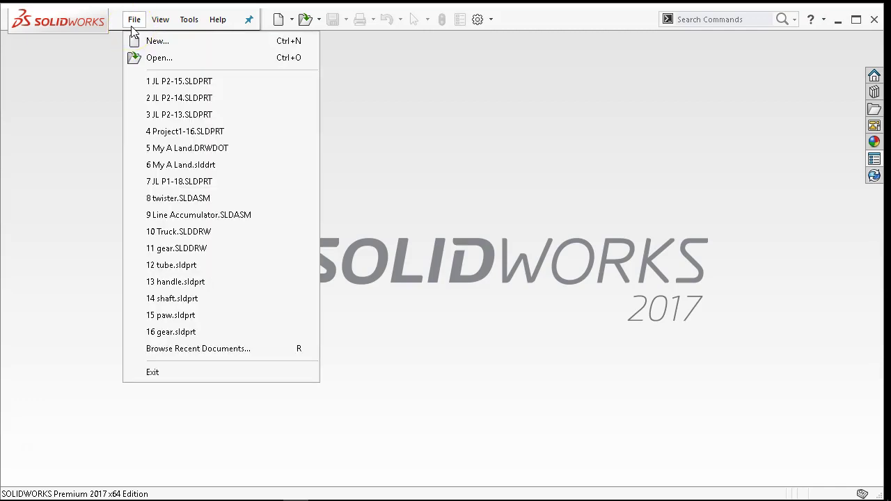
pyautogui.click(155, 40)
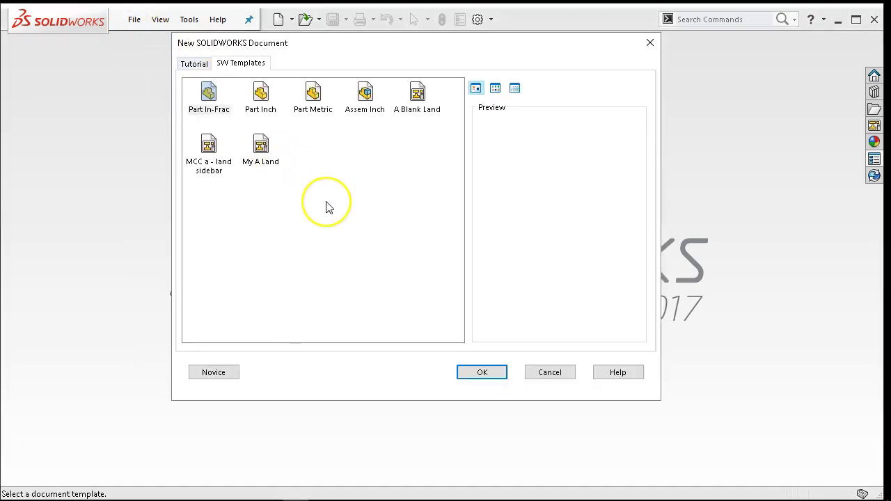
pyautogui.click(306, 102)
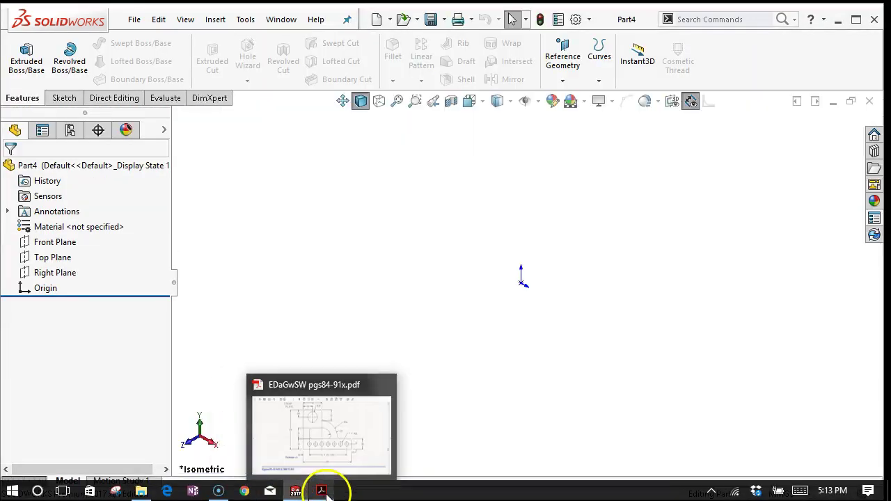
pyautogui.click(321, 491)
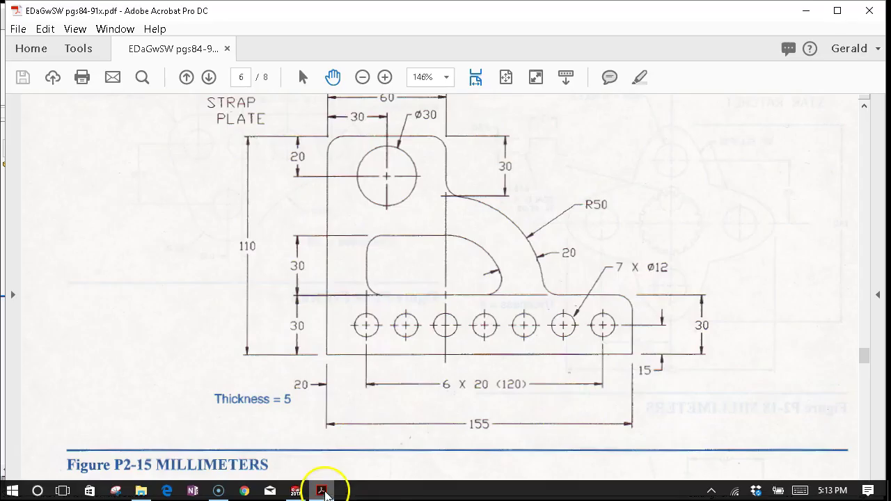
pyautogui.scroll(-10, 340, 265)
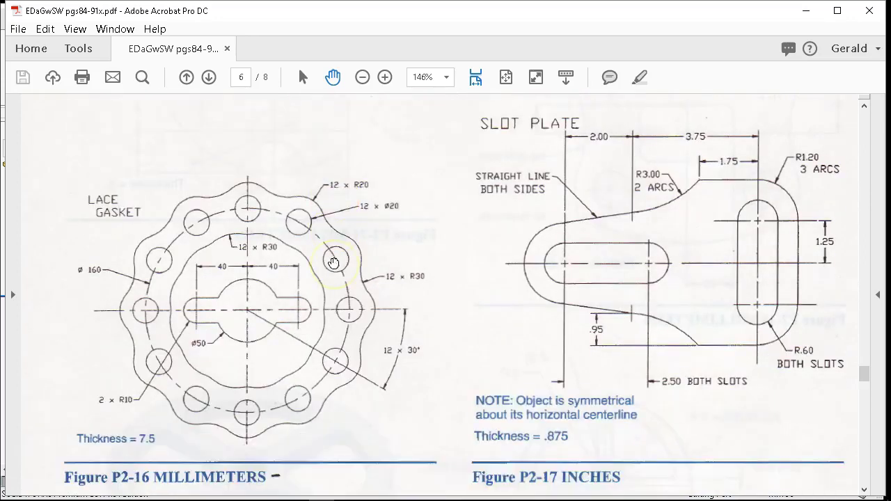
pyautogui.scroll(-1, 334, 262)
pyautogui.scroll(-1, 333, 260)
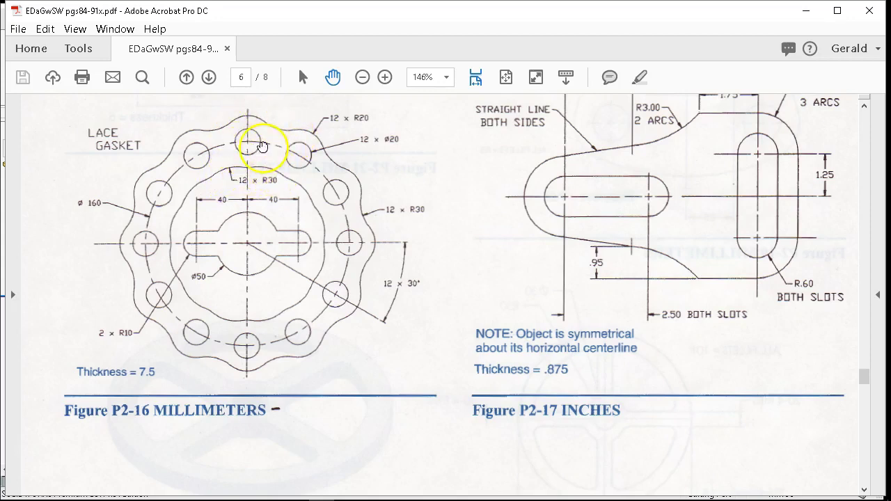
pyautogui.click(806, 10)
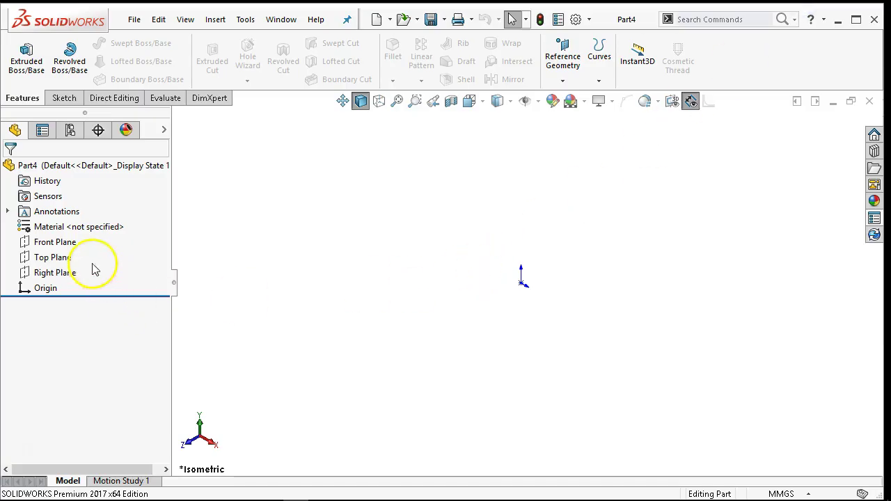
# Step: On the Front Plane, sketch a circle about 78 mm in radius centred on the origin and make it construction geometry
pyautogui.click(70, 243)
pyautogui.click(95, 220)
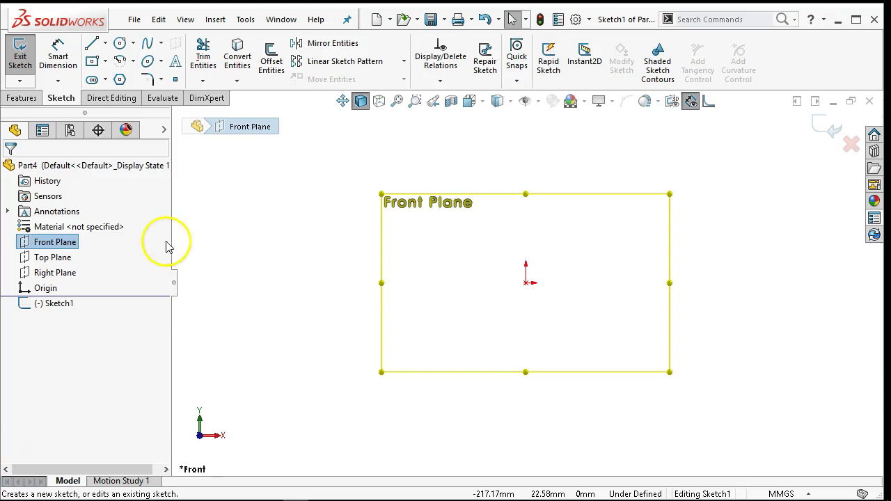
pyautogui.click(121, 64)
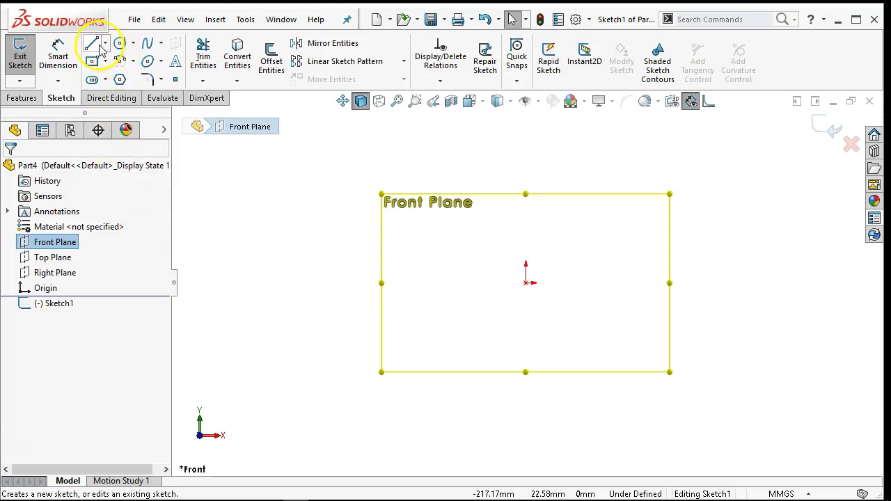
pyautogui.click(120, 44)
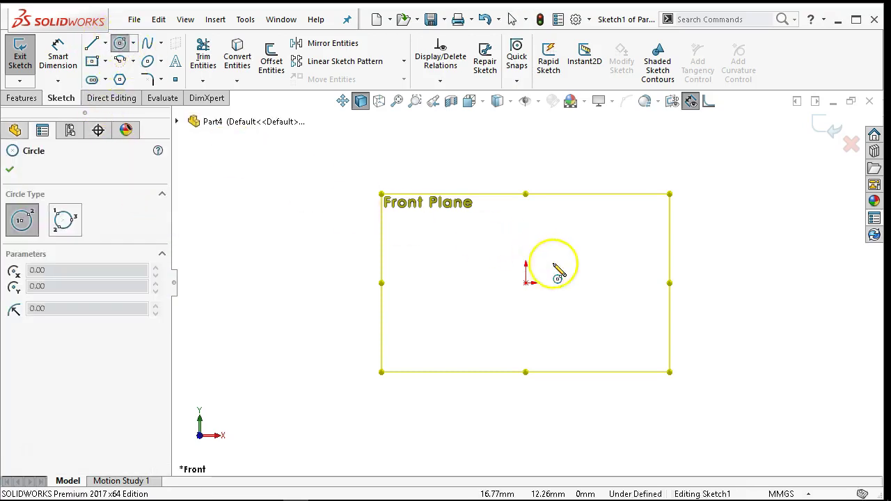
pyautogui.click(526, 282)
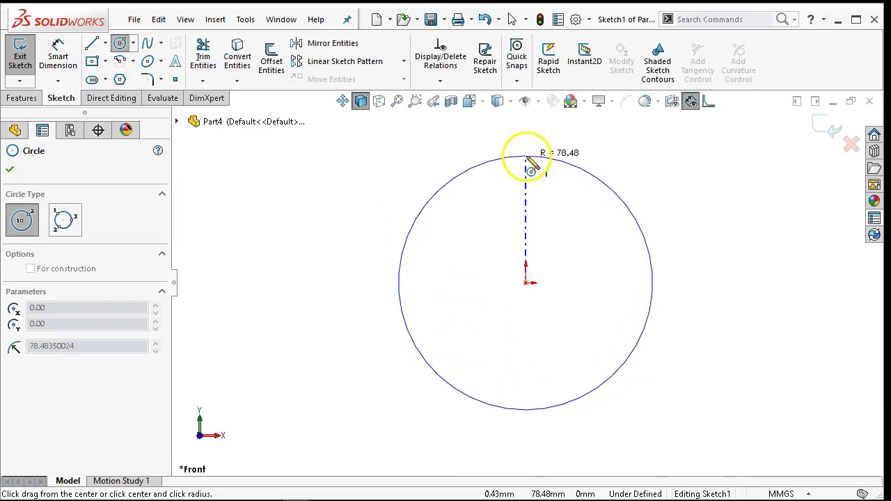
pyautogui.click(525, 156)
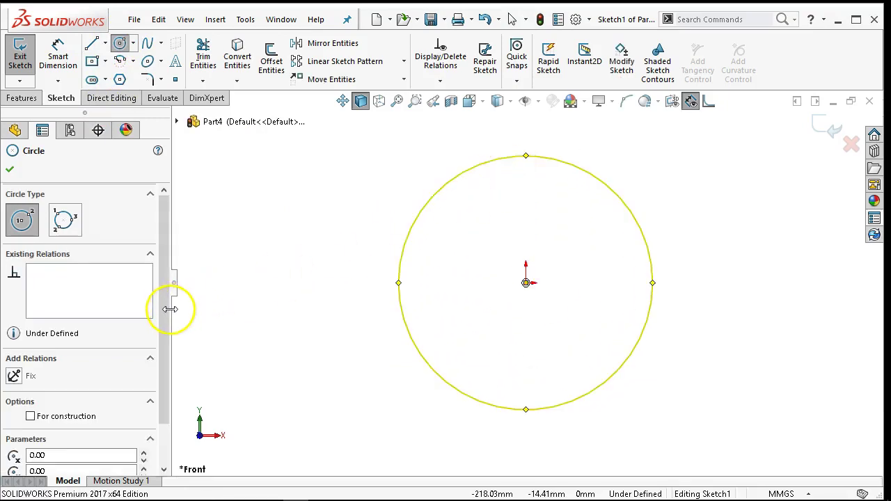
pyautogui.moveTo(169, 314); pyautogui.dragTo(165, 357)
pyautogui.click(89, 369)
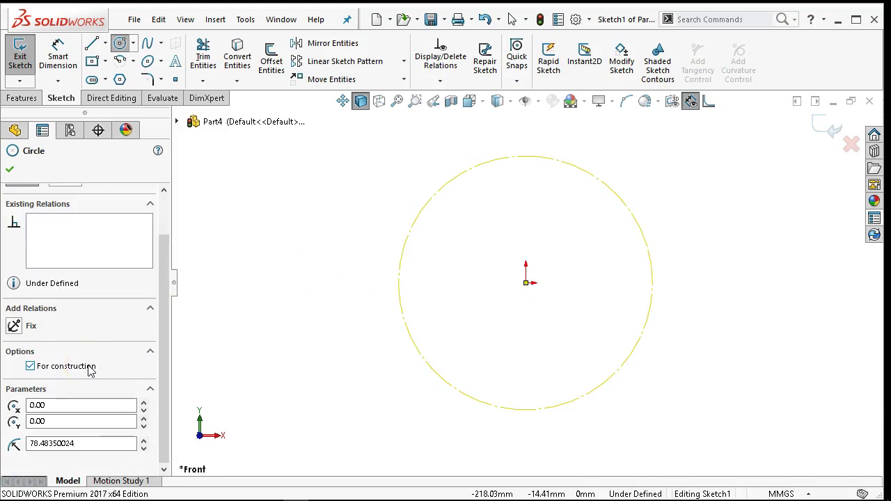
pyautogui.press('Escape')
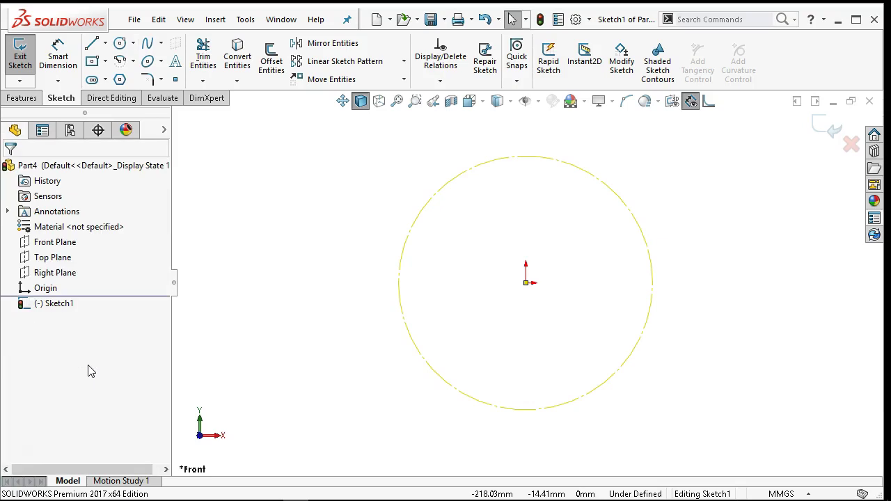
pyautogui.click(376, 213)
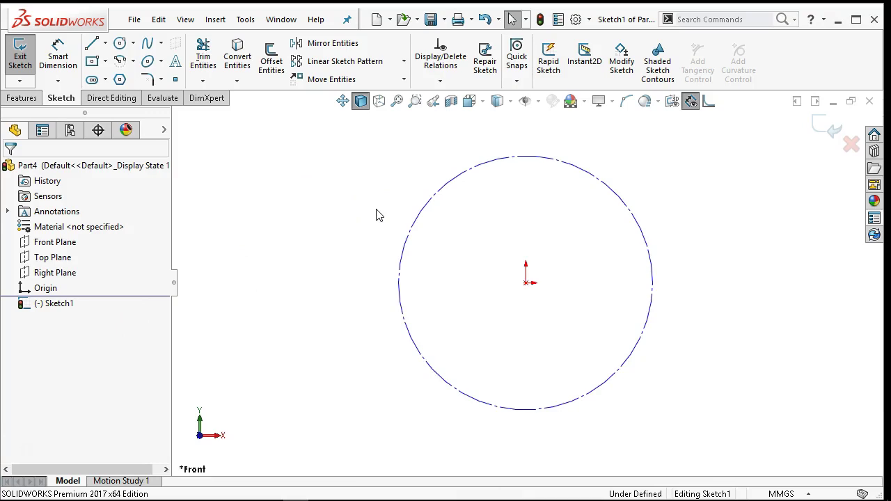
pyautogui.click(369, 202)
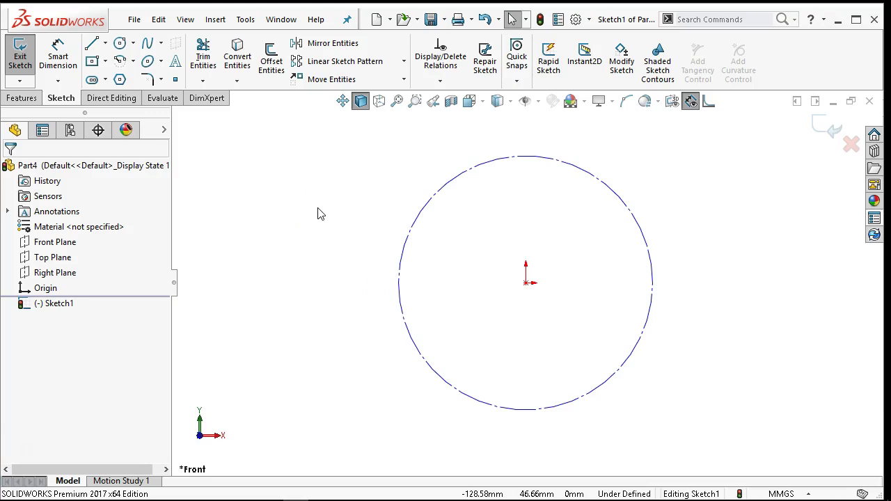
# Step: Dimension the construction circle's diameter as 160 mm
pyautogui.click(324, 208)
pyautogui.rightClick(325, 200)
pyautogui.click(462, 175)
pyautogui.click(650, 232)
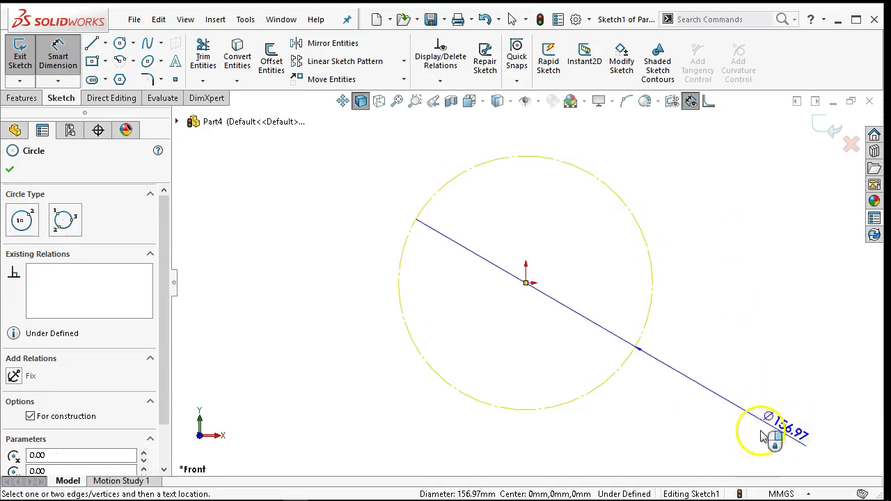
pyautogui.click(766, 436)
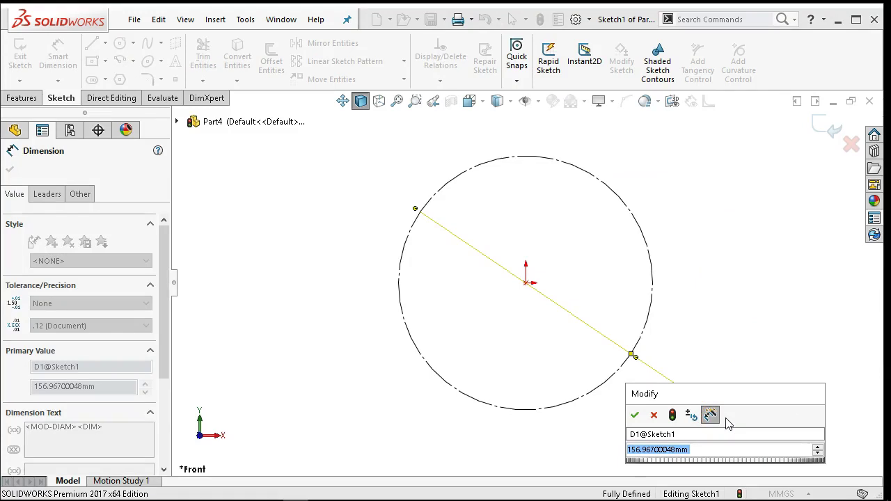
pyautogui.write('160')
pyautogui.press('Return')
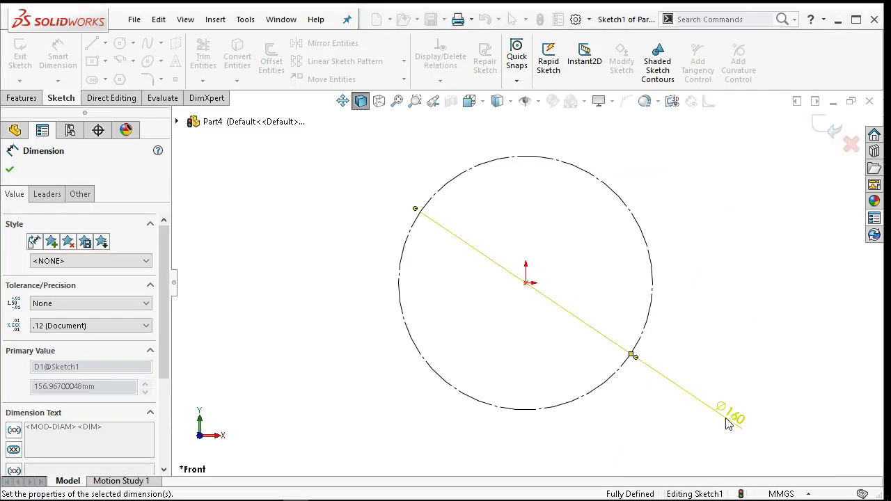
pyautogui.scroll(-2, 589, 136)
pyautogui.rightClick(583, 129)
pyautogui.click(603, 207)
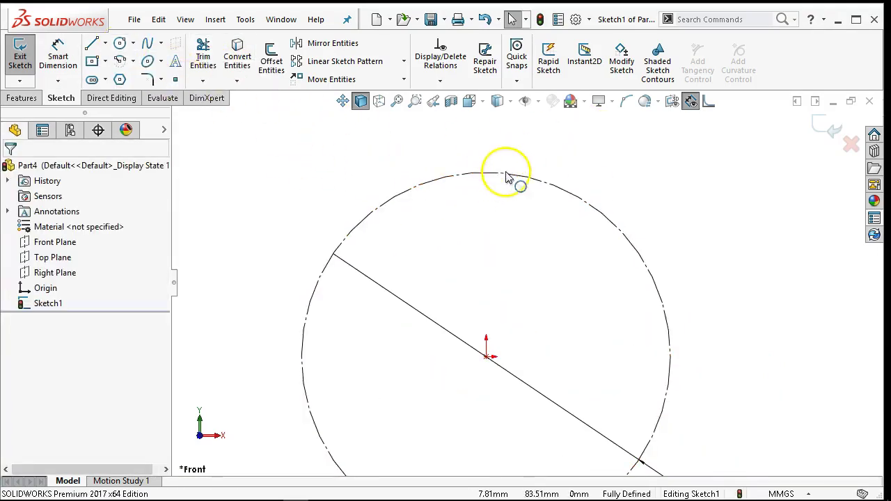
# Step: Sketch a centerpoint arc sweeping about 65° above the construction circle, centred on the circle's top quadrant point
pyautogui.scroll(-2, 493, 175)
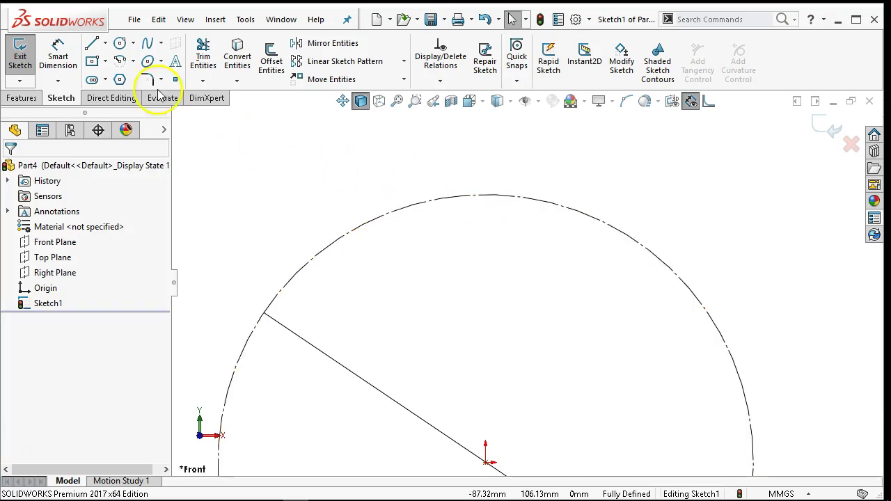
pyautogui.click(132, 61)
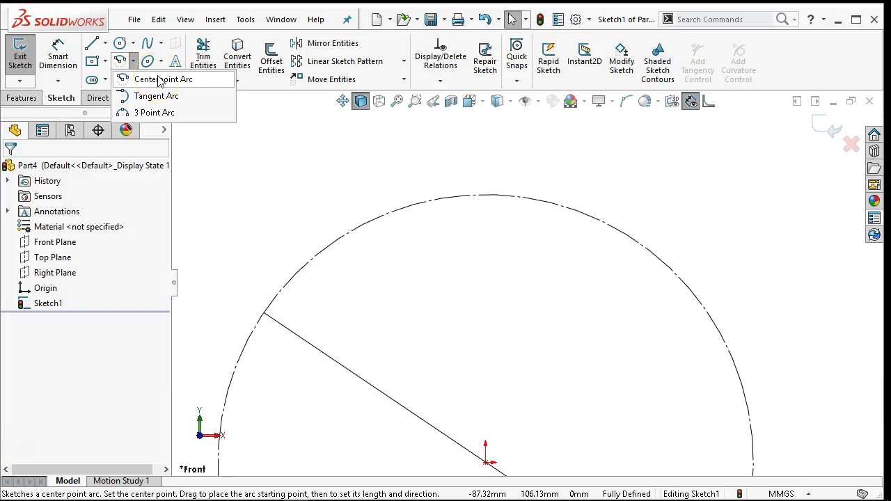
pyautogui.click(164, 99)
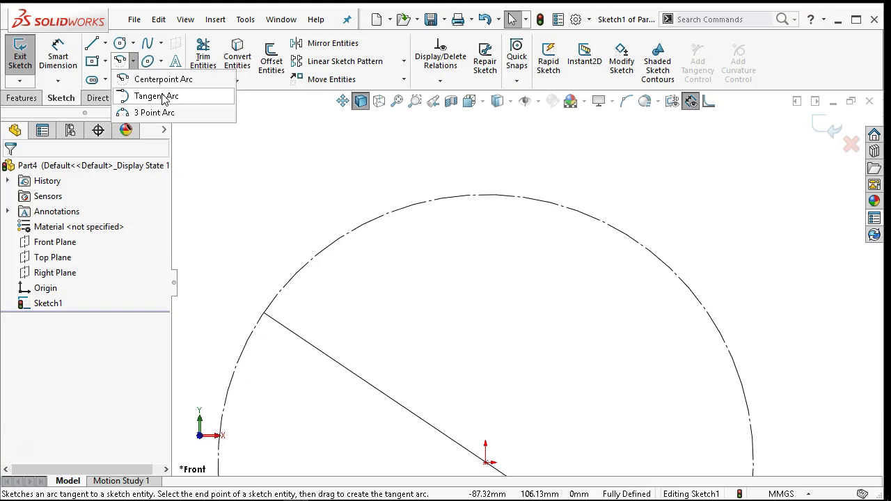
pyautogui.click(170, 88)
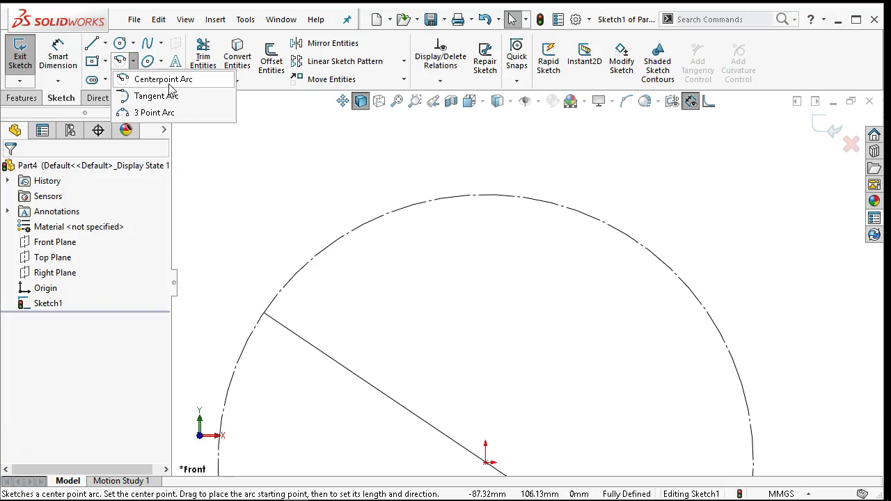
pyautogui.click(169, 85)
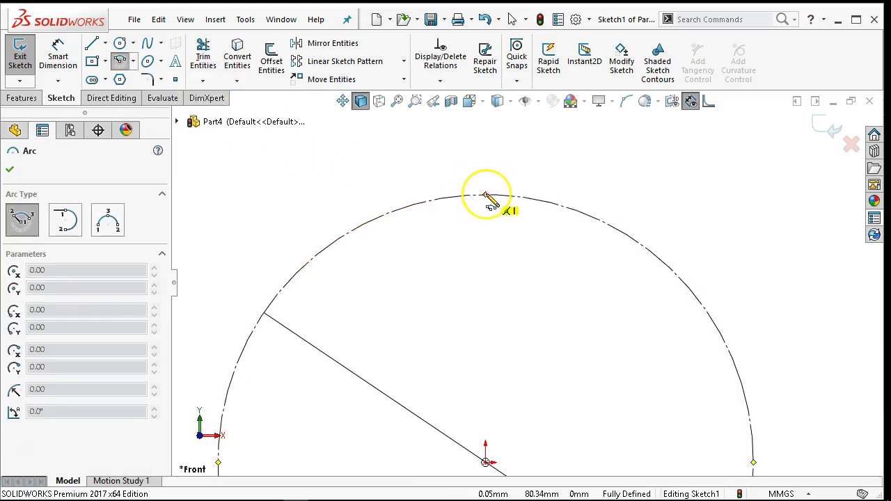
pyautogui.moveTo(486, 195)
pyautogui.mouseDown()
pyautogui.moveTo(498, 241)
pyautogui.moveTo(442, 201)
pyautogui.moveTo(477, 198)
pyautogui.moveTo(503, 300)
pyautogui.moveTo(492, 468)
pyautogui.moveTo(488, 198)
pyautogui.mouseUp()
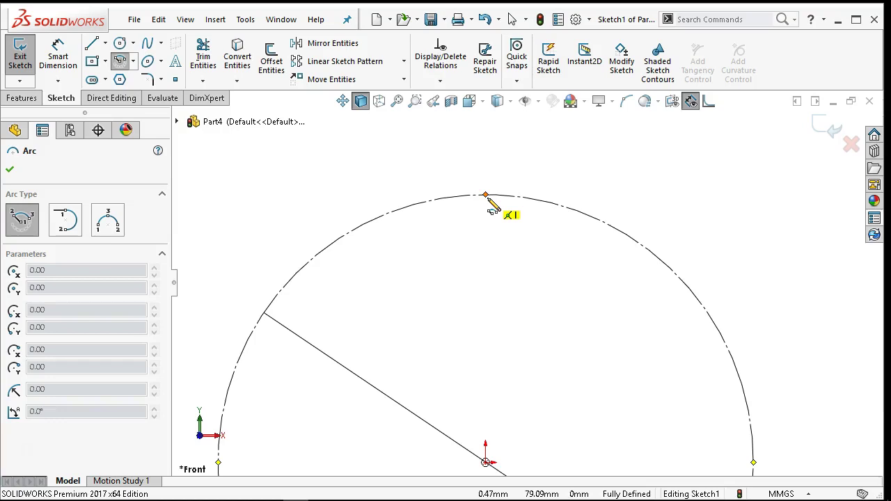
pyautogui.moveTo(487, 197); pyautogui.dragTo(462, 149)
pyautogui.click(497, 148)
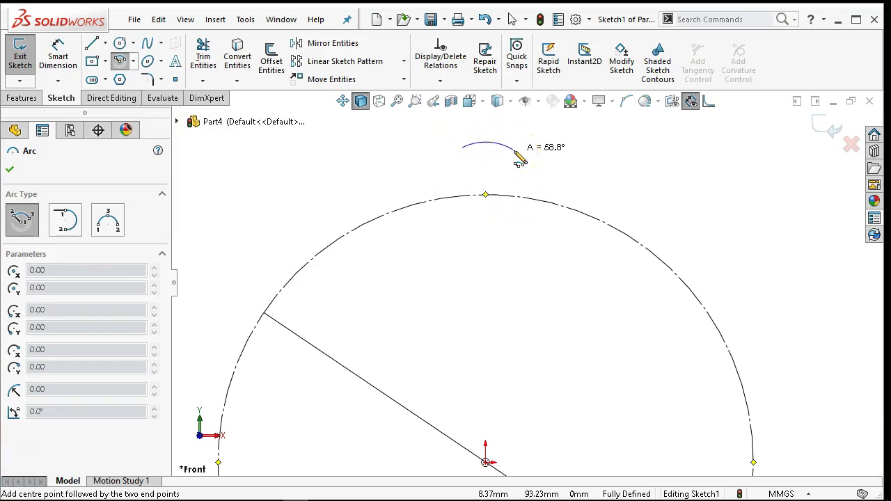
pyautogui.moveTo(520, 159)
pyautogui.mouseDown()
pyautogui.moveTo(488, 136)
pyautogui.moveTo(434, 201)
pyautogui.moveTo(539, 243)
pyautogui.moveTo(557, 180)
pyautogui.moveTo(538, 195)
pyautogui.moveTo(426, 183)
pyautogui.moveTo(519, 157)
pyautogui.moveTo(516, 240)
pyautogui.moveTo(496, 153)
pyautogui.moveTo(450, 211)
pyautogui.moveTo(529, 175)
pyautogui.moveTo(513, 161)
pyautogui.moveTo(503, 158)
pyautogui.moveTo(511, 188)
pyautogui.moveTo(439, 191)
pyautogui.moveTo(468, 159)
pyautogui.moveTo(524, 163)
pyautogui.mouseUp()
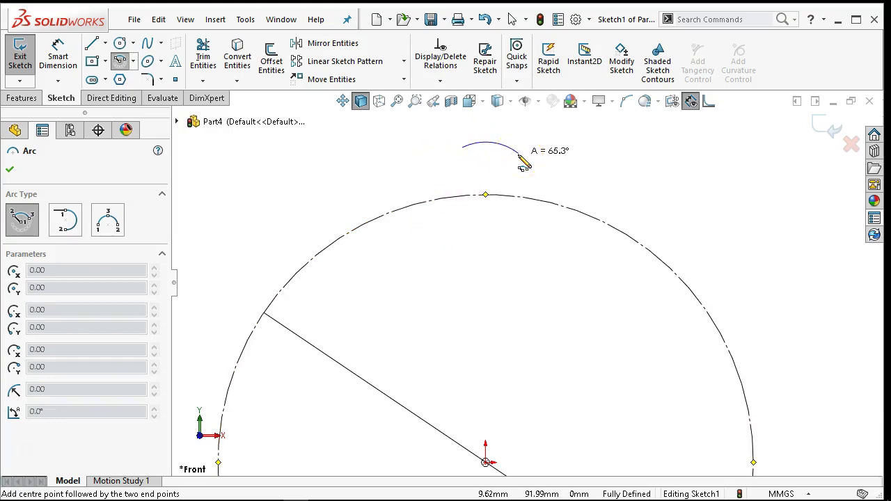
pyautogui.click(507, 158)
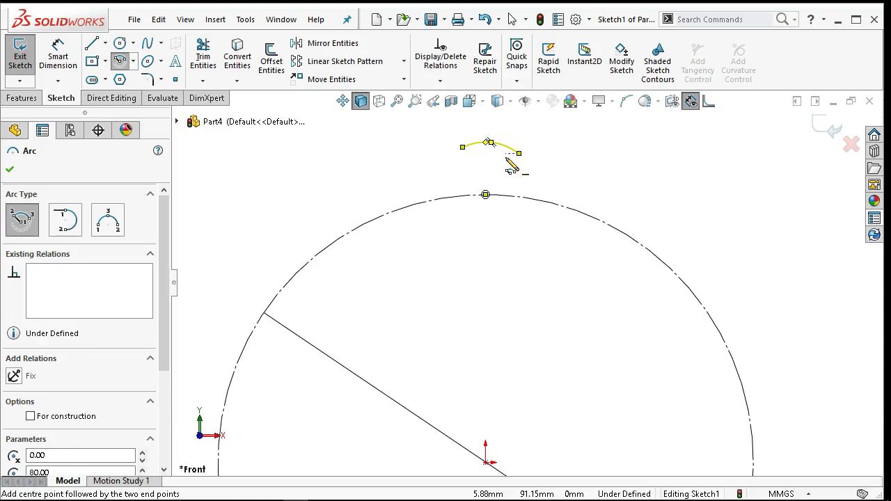
# Step: Sketch a second centerpoint arc about 13 mm in radius inside the construction circle, centred on the same top quadrant point
pyautogui.moveTo(496, 157)
pyautogui.mouseDown()
pyautogui.moveTo(434, 175)
pyautogui.moveTo(487, 195)
pyautogui.moveTo(473, 245)
pyautogui.moveTo(534, 240)
pyautogui.mouseUp()
pyautogui.rightClick(633, 175)
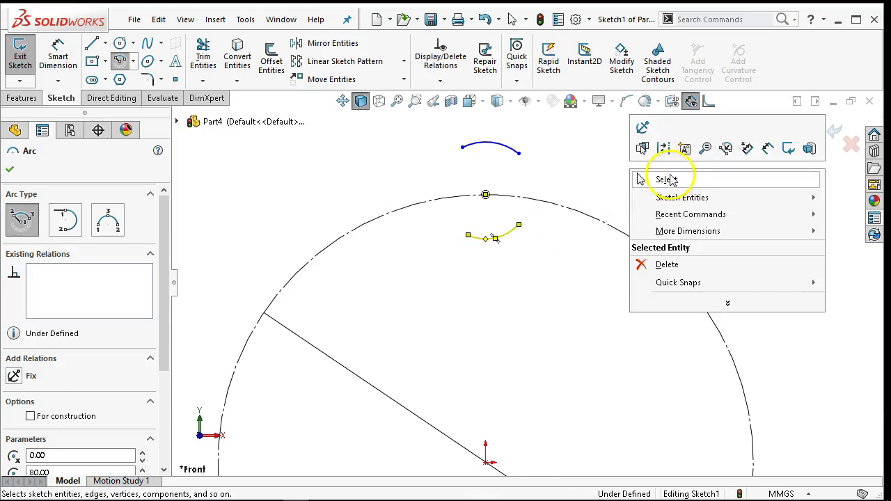
pyautogui.click(638, 177)
# Step: Make the two small arcs coradial and move the upper arc's left endpoint to about X -8.7, Y 89.6 mm
pyautogui.click(507, 238)
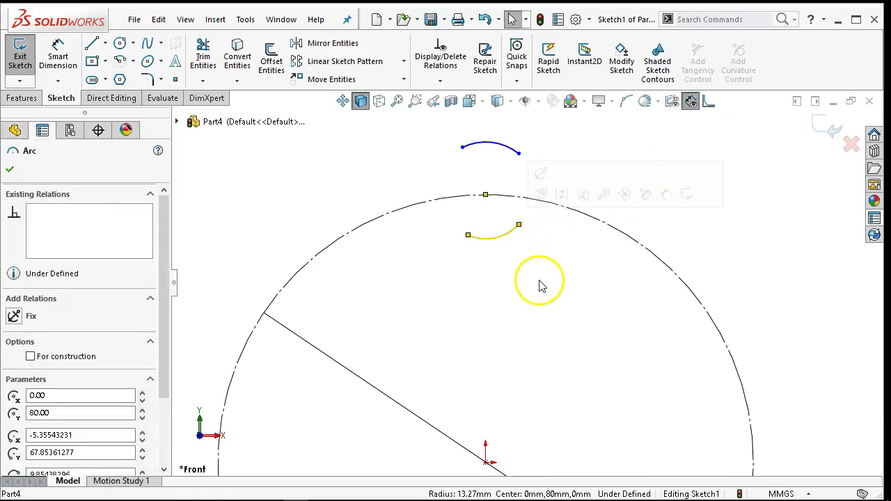
pyautogui.click(488, 149)
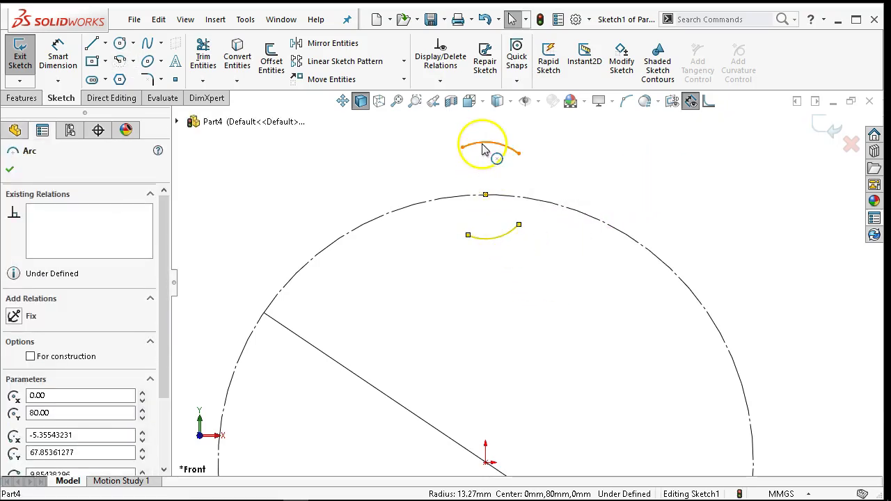
pyautogui.keyDown('ctrl'); pyautogui.click(490, 151); pyautogui.keyUp('ctrl')
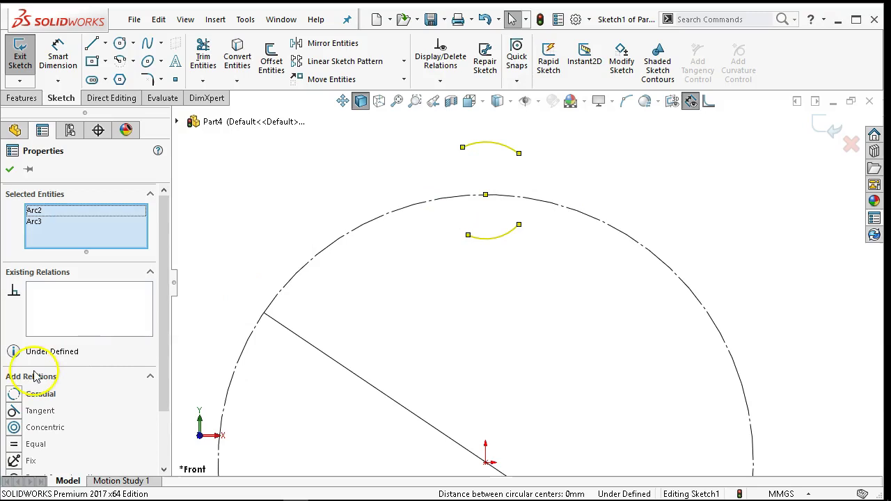
pyautogui.click(14, 396)
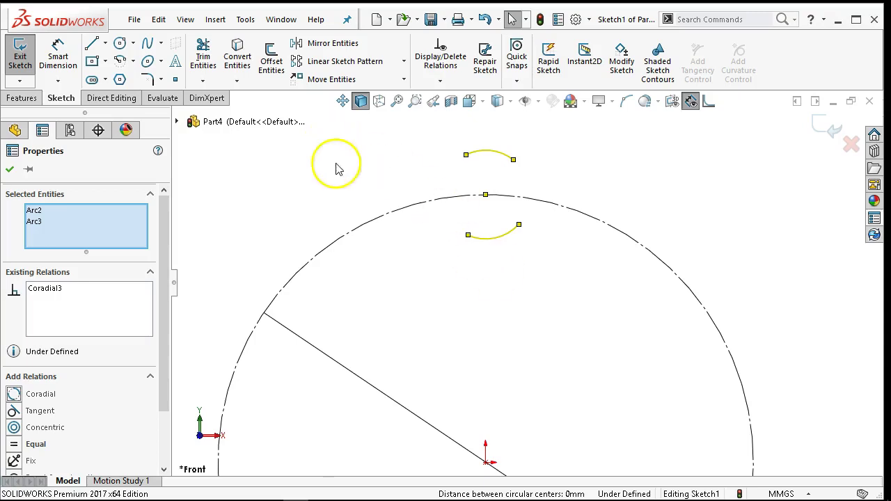
pyautogui.click(438, 183)
pyautogui.moveTo(466, 155)
pyautogui.mouseDown()
pyautogui.moveTo(453, 157)
pyautogui.moveTo(457, 169)
pyautogui.mouseUp()
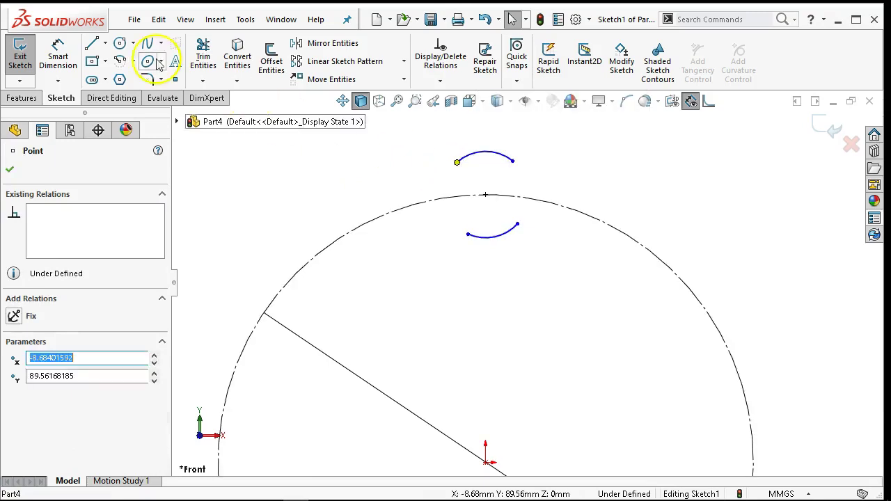
pyautogui.click(58, 57)
pyautogui.click(485, 237)
pyautogui.click(540, 306)
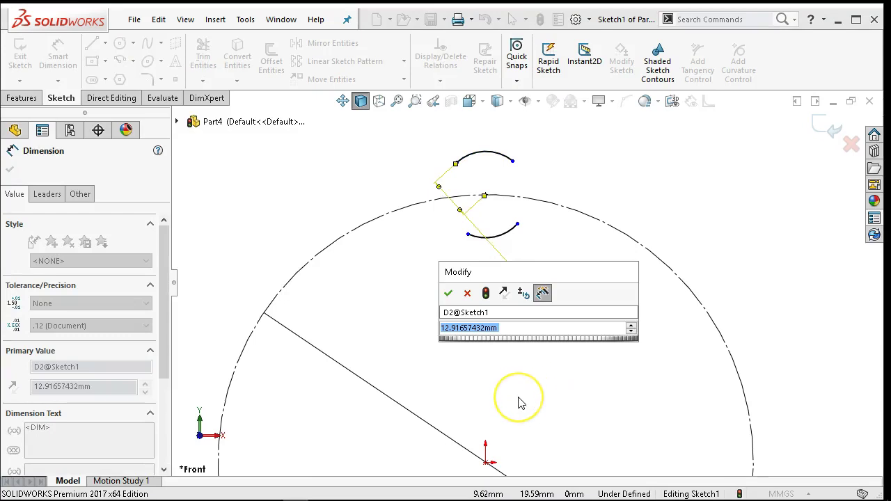
pyautogui.press('Return')
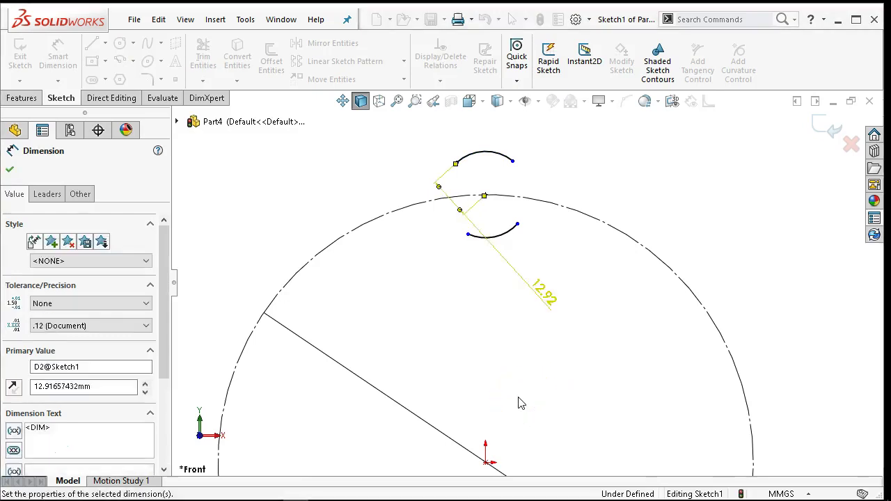
pyautogui.press('Escape')
pyautogui.click(472, 340)
pyautogui.press('Delete')
pyautogui.click(350, 170)
pyautogui.click(216, 97)
# Step: Dimension the radius of the small arc inside the construction circle as 20 mm
pyautogui.click(58, 57)
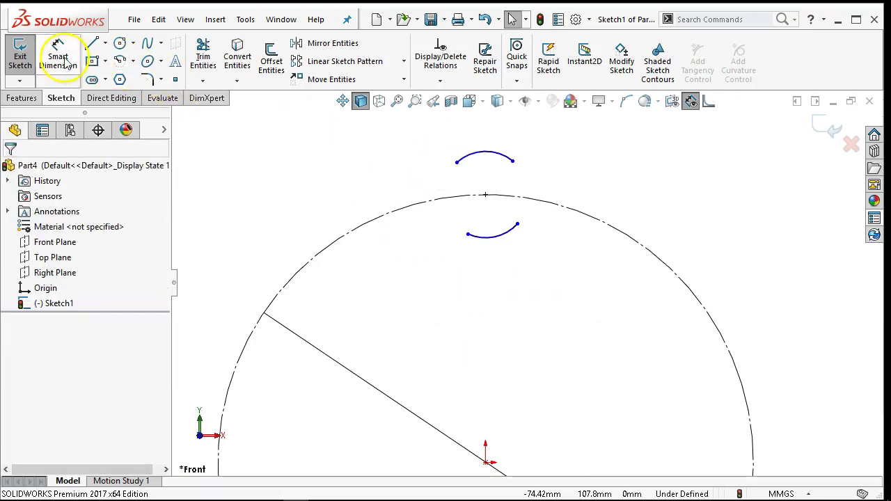
pyautogui.click(506, 237)
pyautogui.click(533, 292)
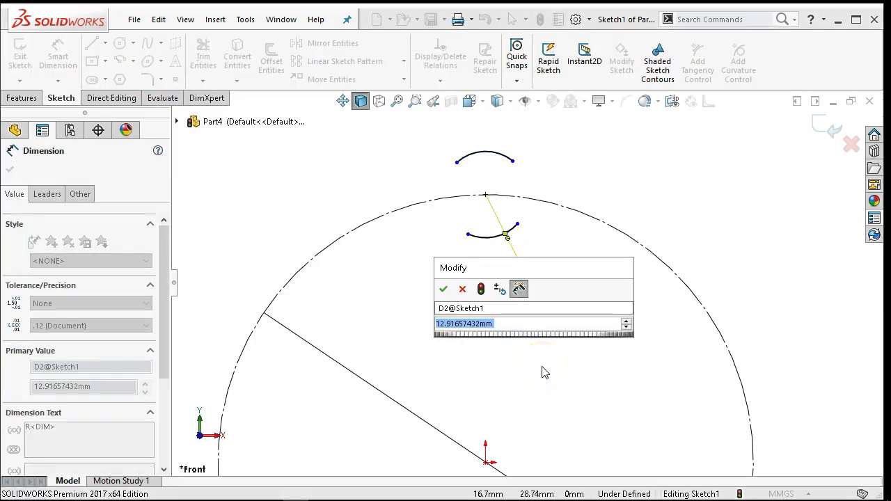
pyautogui.write('20')
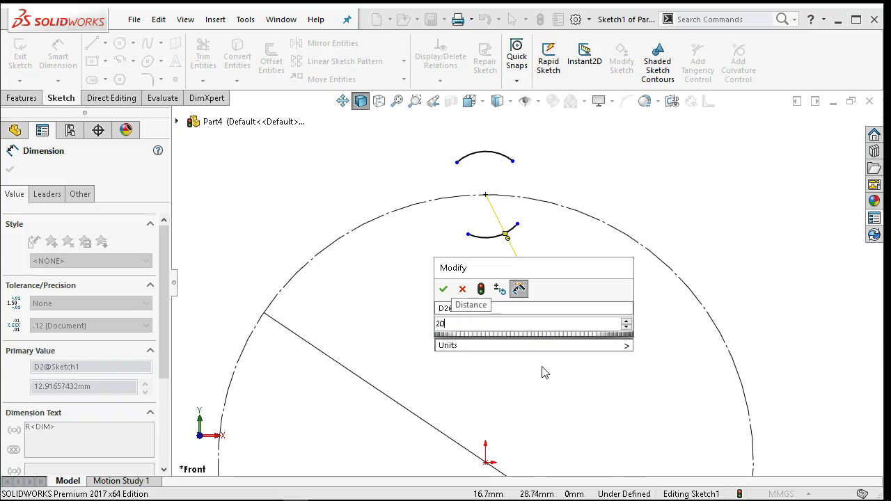
pyautogui.press('Return')
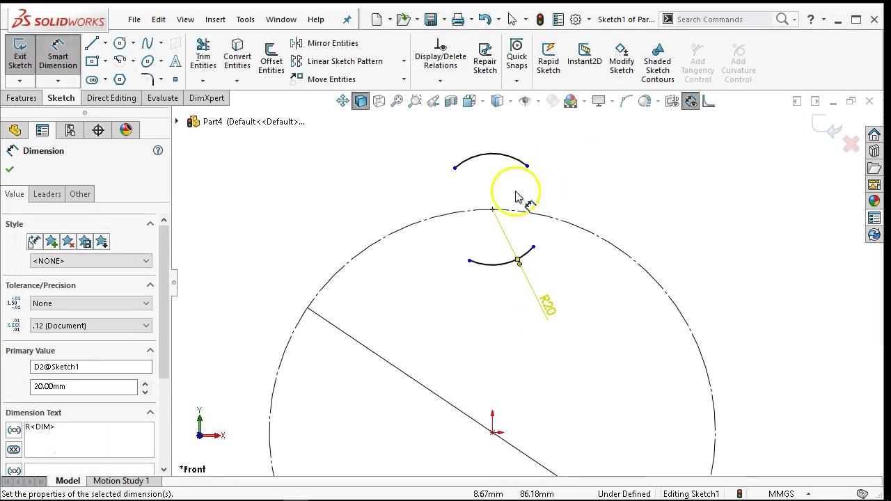
pyautogui.rightClick(624, 222)
pyautogui.click(626, 229)
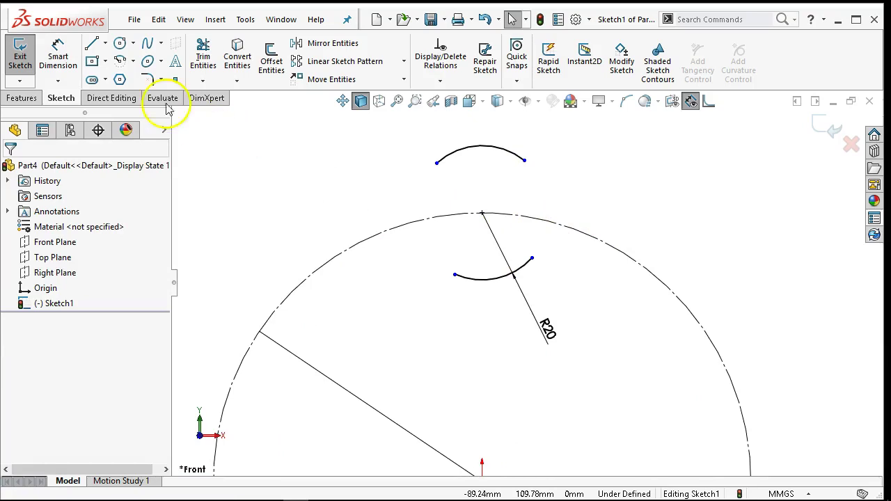
# Step: Sketch a tangent arc sweeping about 61° with a radius of about 19 mm from the right endpoint of the upper arc
pyautogui.click(134, 62)
pyautogui.click(146, 96)
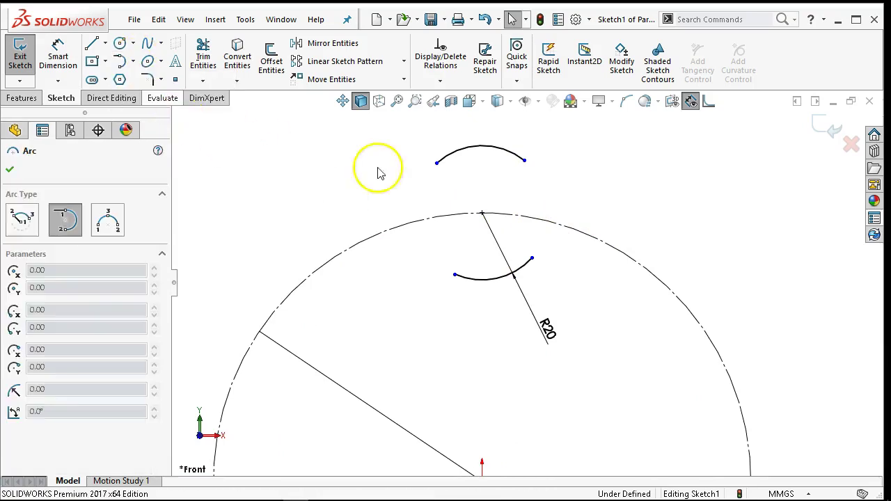
pyautogui.click(524, 161)
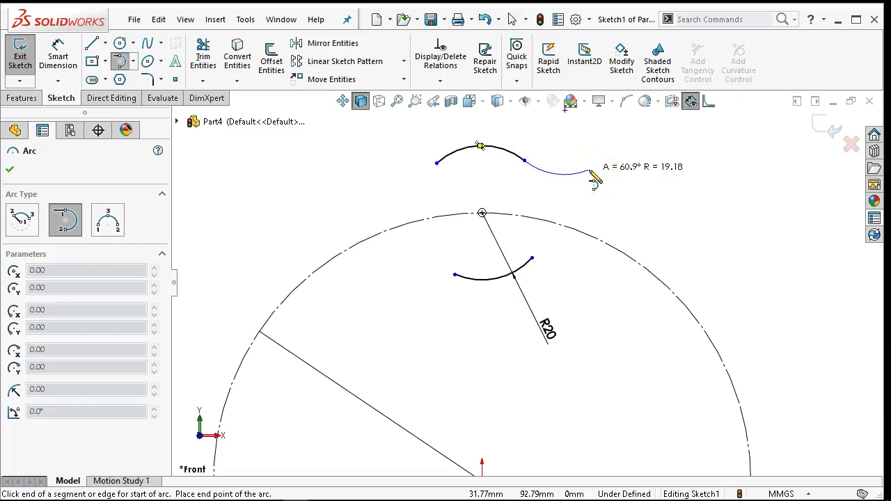
pyautogui.click(589, 171)
pyautogui.rightClick(684, 182)
pyautogui.click(689, 185)
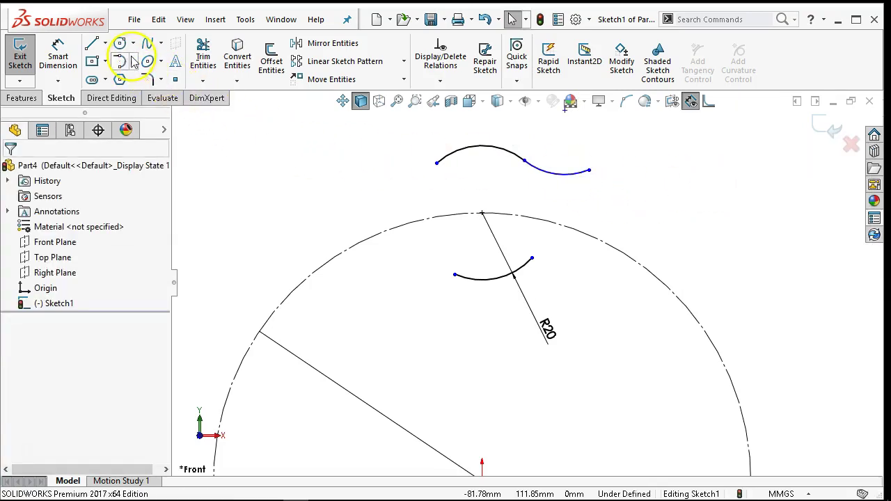
# Step: Sketch a 3-point arc about 14 mm in radius, bulging upward from the right endpoint of the lower R20 arc
pyautogui.click(161, 61)
pyautogui.click(133, 61)
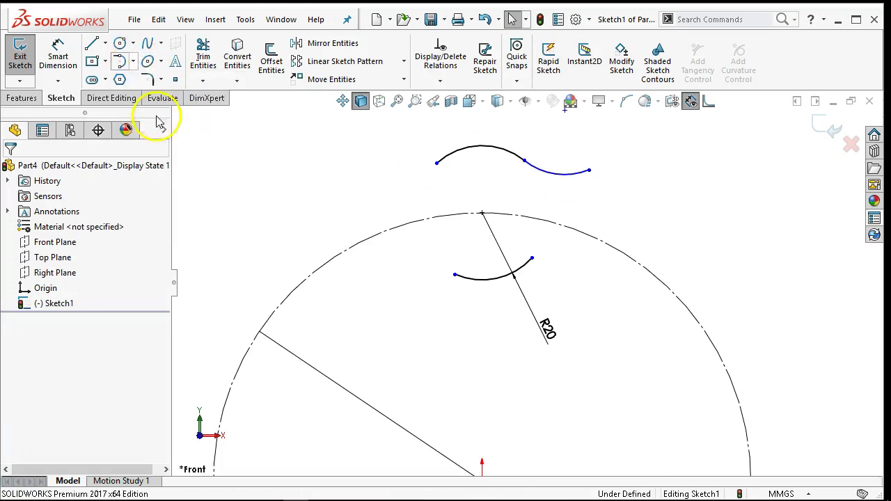
pyautogui.click(532, 259)
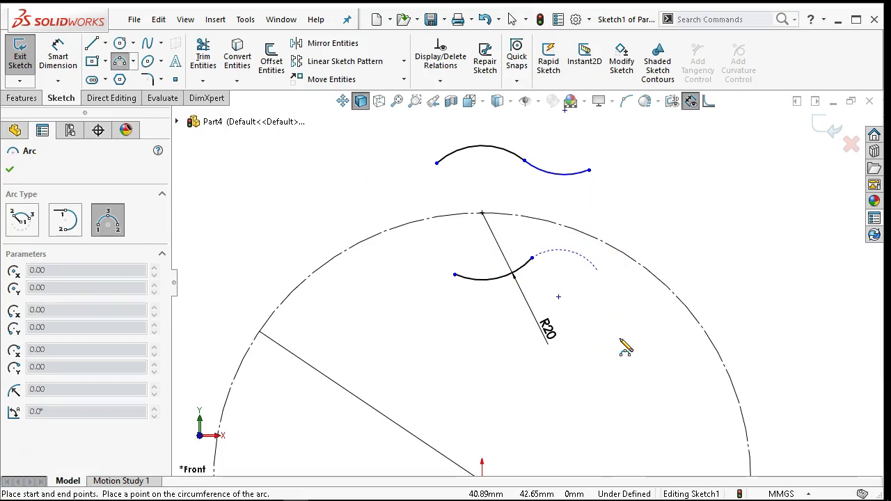
pyautogui.moveTo(620, 341)
pyautogui.mouseDown()
pyautogui.moveTo(632, 349)
pyautogui.moveTo(580, 257)
pyautogui.moveTo(576, 291)
pyautogui.moveTo(586, 250)
pyautogui.moveTo(584, 261)
pyautogui.moveTo(703, 203)
pyautogui.moveTo(589, 256)
pyautogui.moveTo(589, 270)
pyautogui.mouseUp()
pyautogui.rightClick(706, 230)
pyautogui.click(719, 231)
pyautogui.scroll(2, 518, 348)
pyautogui.scroll(-2, 464, 377)
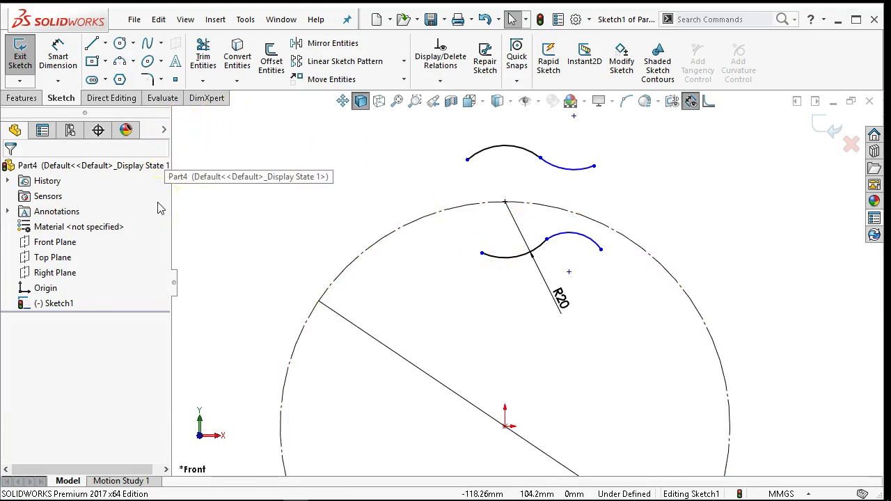
# Step: Dimension the radius of the upper tangent arc outside the construction circle as 30 mm
pyautogui.click(115, 146)
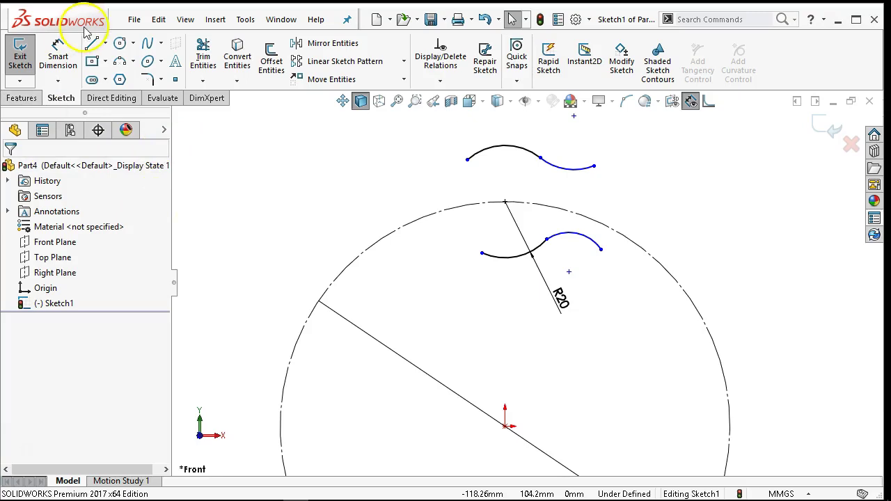
pyautogui.click(58, 57)
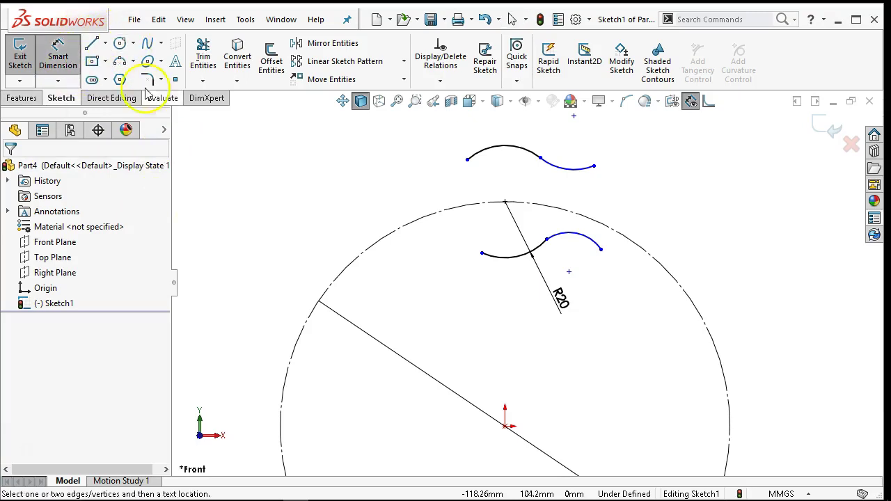
pyautogui.click(558, 171)
pyautogui.click(566, 143)
pyautogui.write('30')
pyautogui.press('Return')
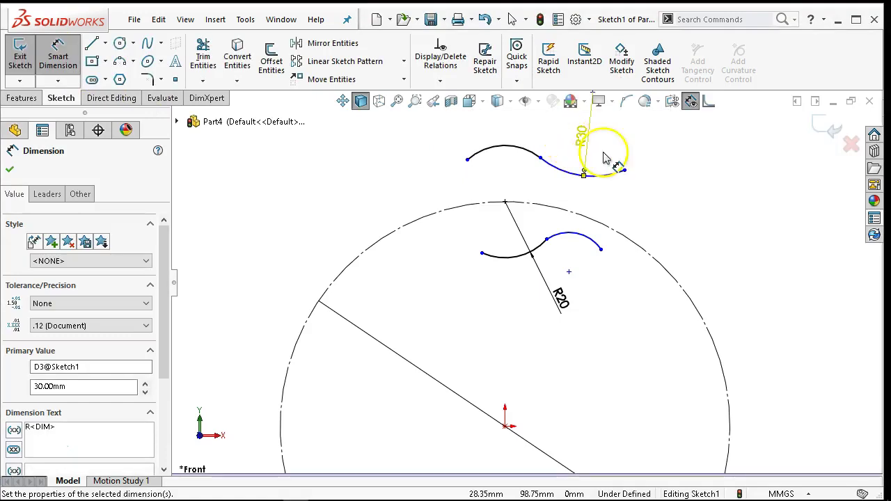
pyautogui.rightClick(647, 196)
pyautogui.click(712, 236)
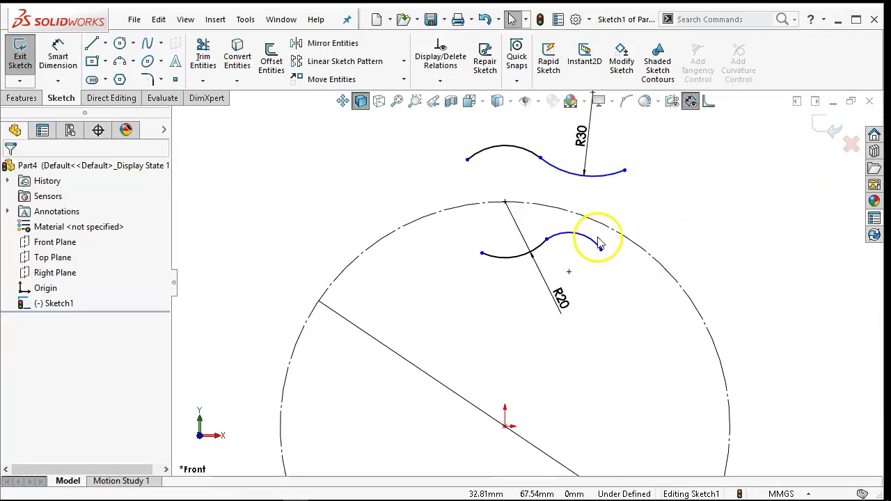
# Step: Make the lower 3-point arc equal to the R30 arc above the construction circle
pyautogui.click(591, 241)
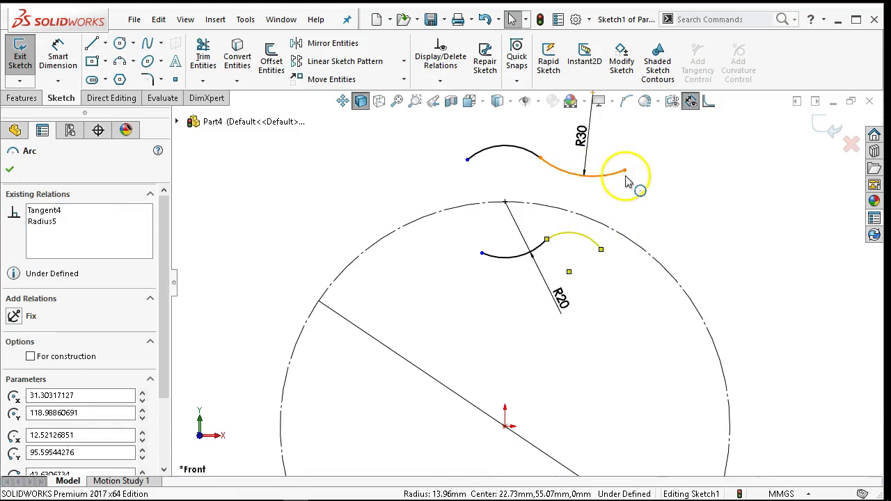
pyautogui.keyDown('ctrl'); pyautogui.click(626, 181); pyautogui.keyUp('ctrl')
pyautogui.click(706, 109)
pyautogui.press('Escape')
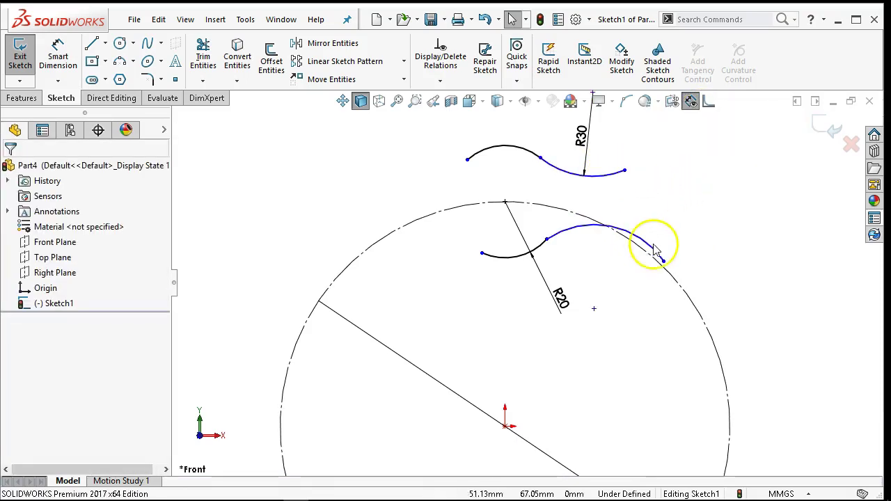
# Step: Shorten both R30 arcs by moving their free endpoints inward, placing the lower one at about X 35.3, Y 61.7 mm
pyautogui.moveTo(664, 264); pyautogui.dragTo(603, 259)
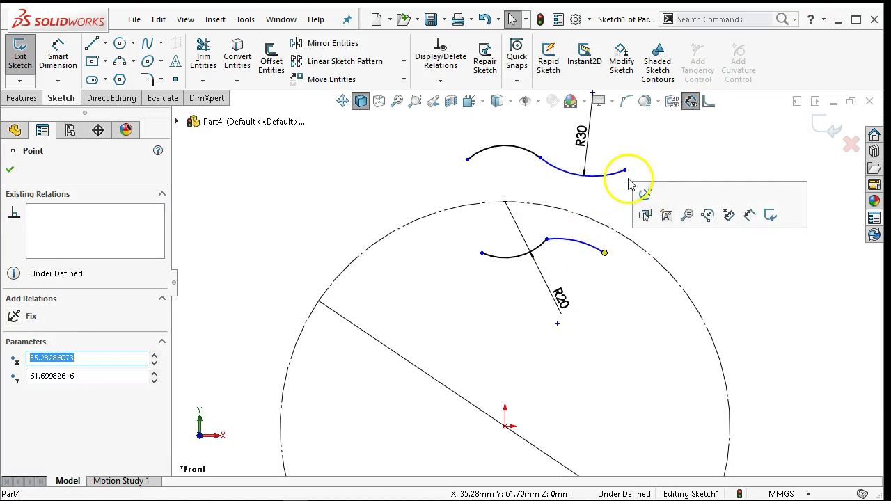
pyautogui.moveTo(623, 171); pyautogui.dragTo(574, 169)
pyautogui.click(528, 151)
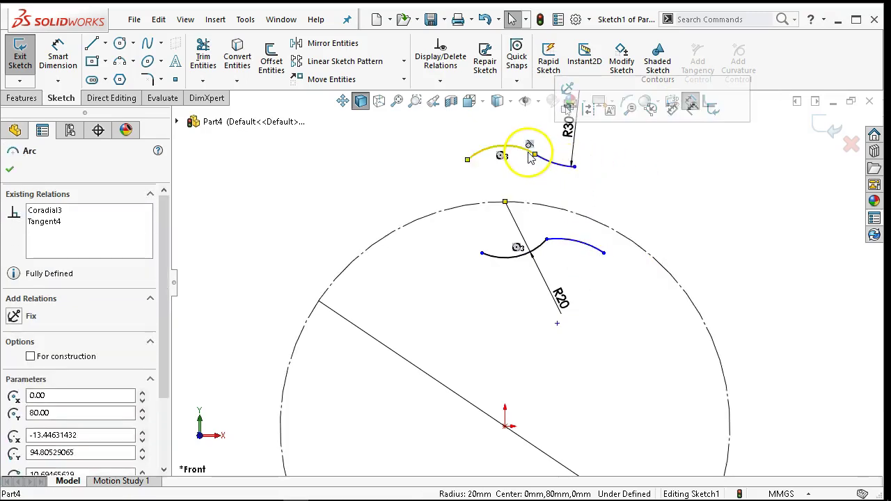
# Step: Make the two connected lower arcs tangent and move their right free endpoint to about X 19.0, Y 61.7 mm
pyautogui.click(546, 245)
pyautogui.scroll(-2, 561, 270)
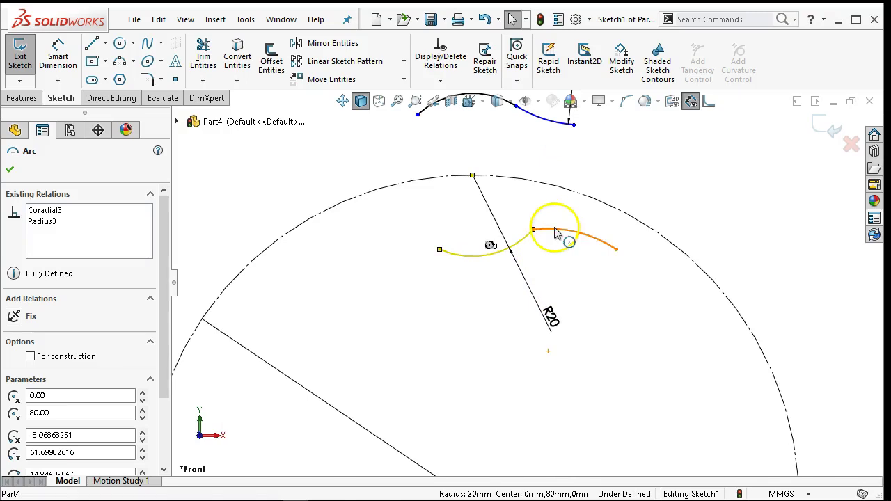
pyautogui.keyDown('ctrl'); pyautogui.click(557, 233); pyautogui.keyUp('ctrl')
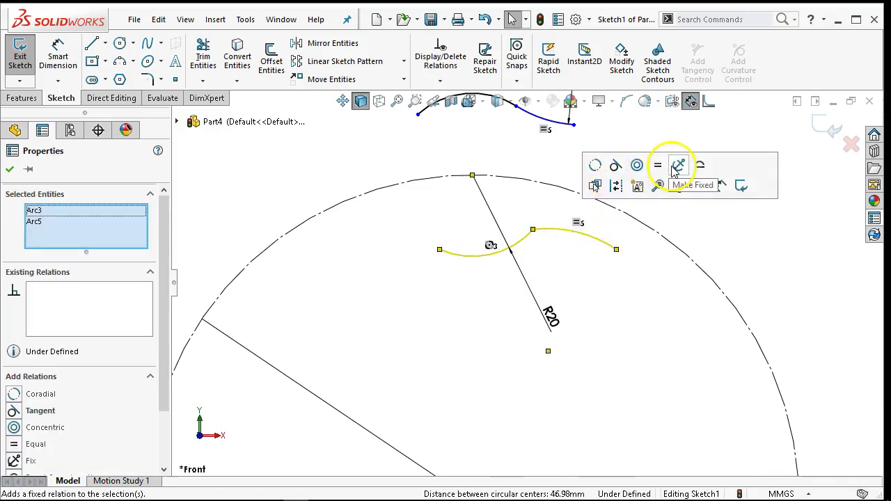
pyautogui.click(747, 231)
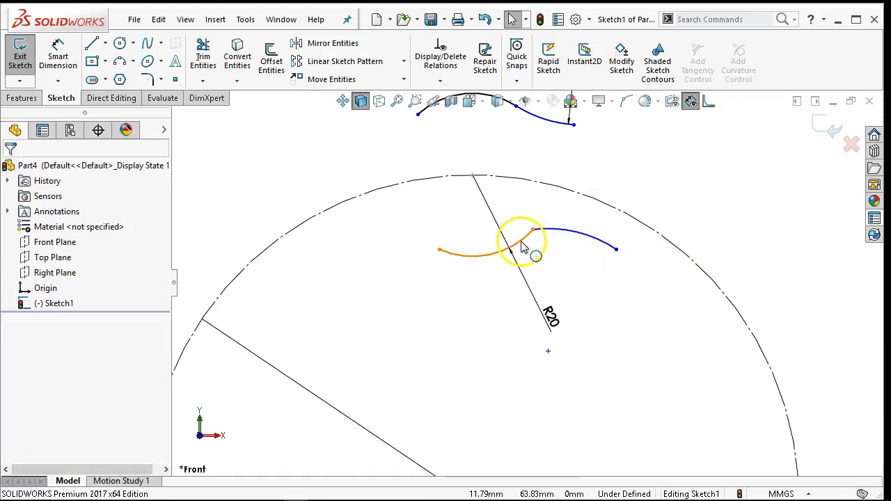
pyautogui.click(522, 242)
pyautogui.keyDown('ctrl'); pyautogui.click(590, 243); pyautogui.keyUp('ctrl')
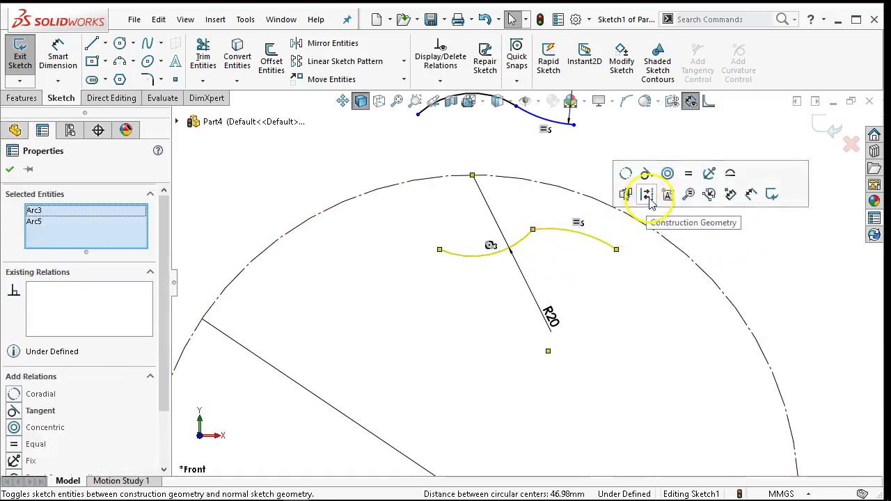
pyautogui.click(646, 174)
pyautogui.click(731, 258)
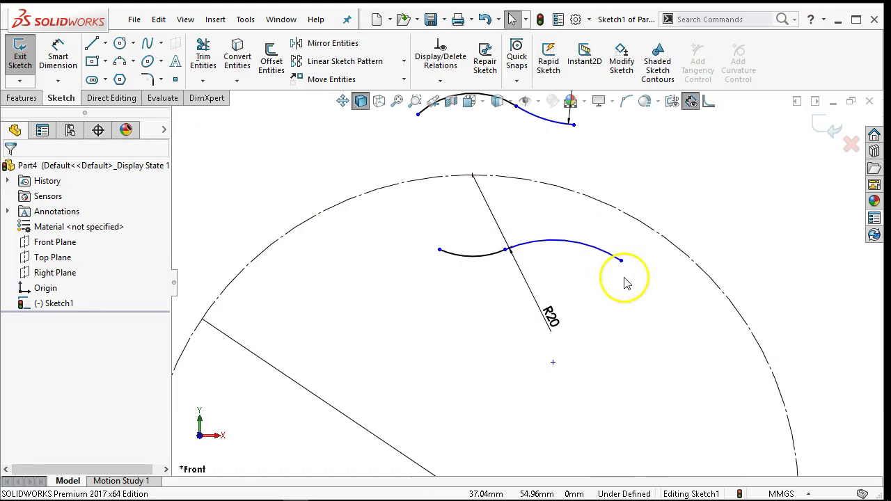
pyautogui.moveTo(622, 262); pyautogui.dragTo(551, 253)
# Step: Circular-pattern the four lobe arcs about the origin with 12 equally spaced instances over 360°
pyautogui.scroll(6, 471, 290)
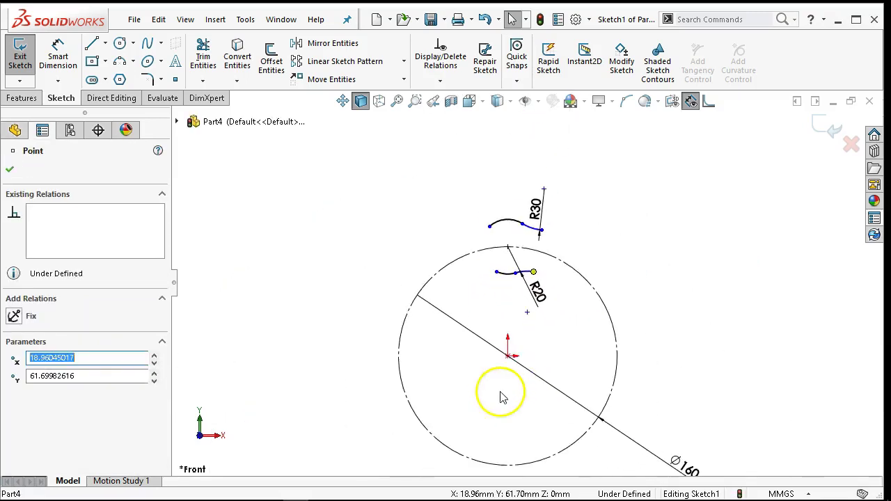
pyautogui.scroll(2, 508, 167)
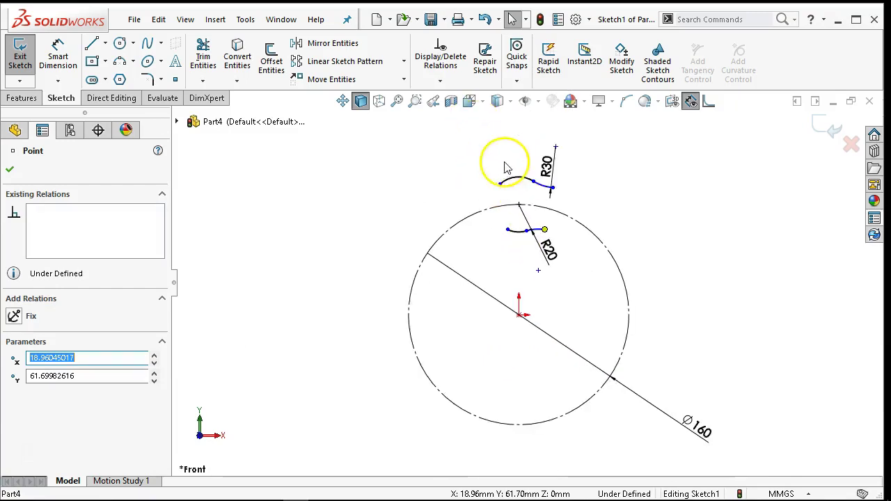
pyautogui.moveTo(463, 150); pyautogui.dragTo(592, 297)
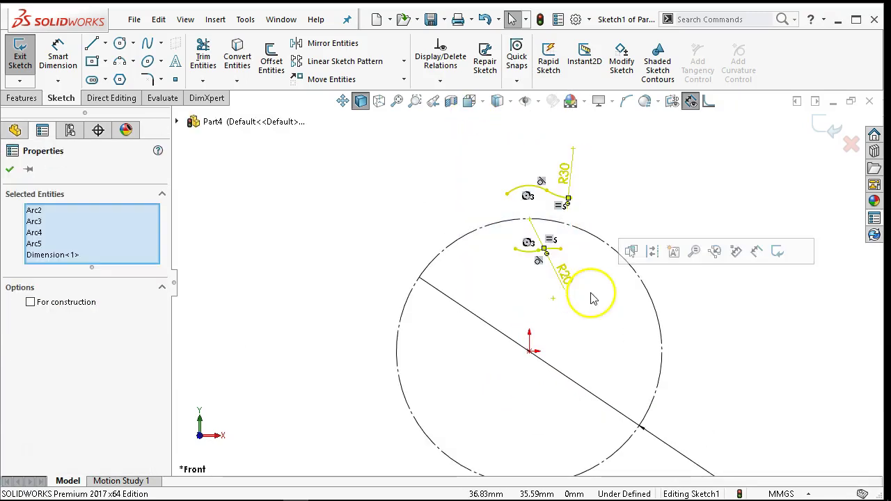
pyautogui.click(405, 62)
pyautogui.click(388, 95)
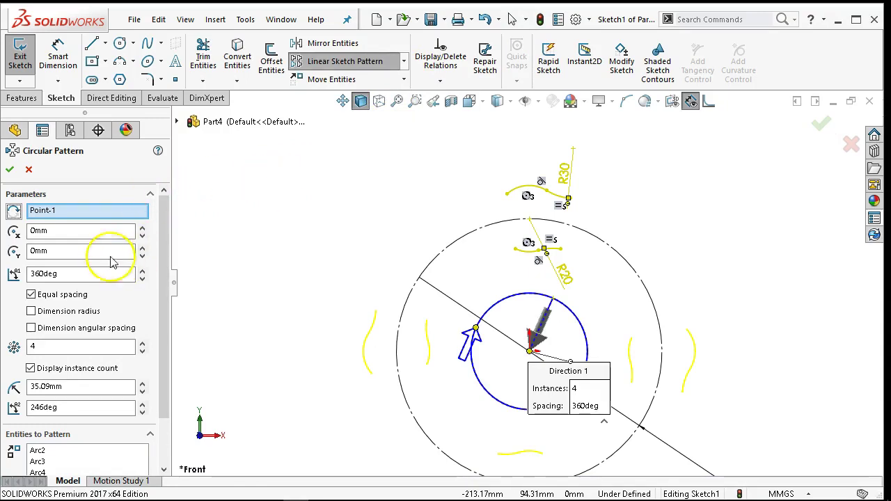
pyautogui.click(40, 349)
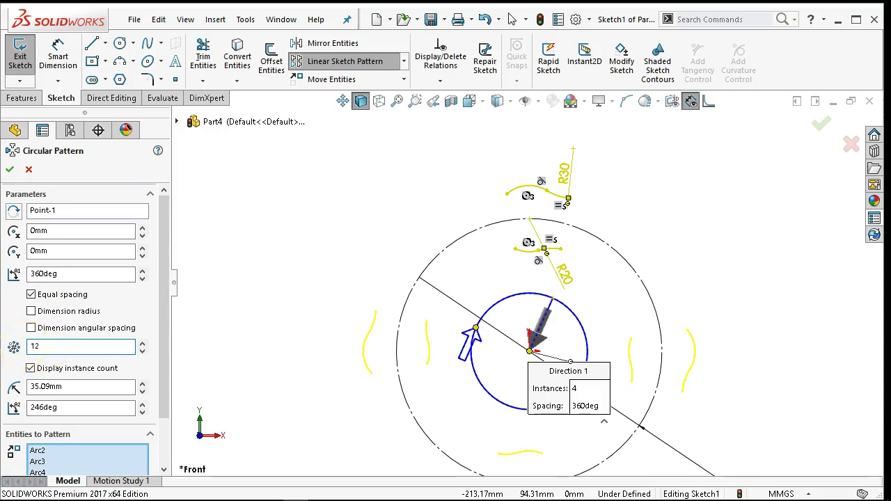
pyautogui.press('Tab')
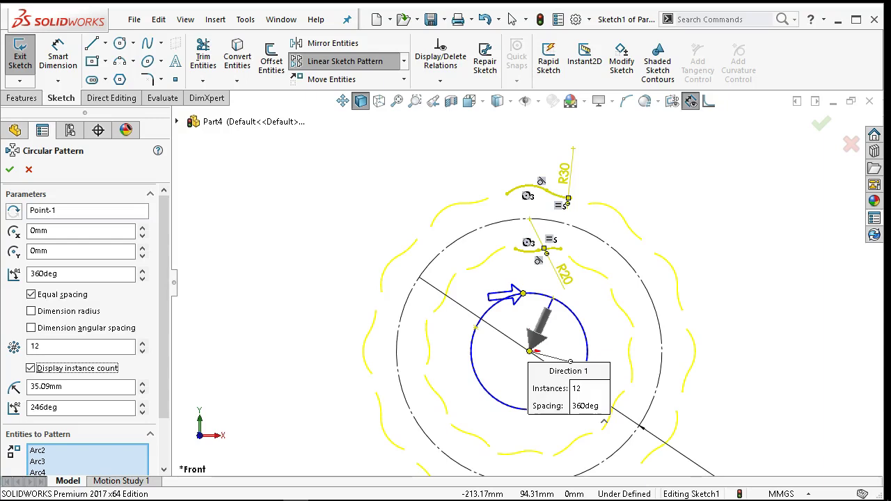
pyautogui.click(9, 171)
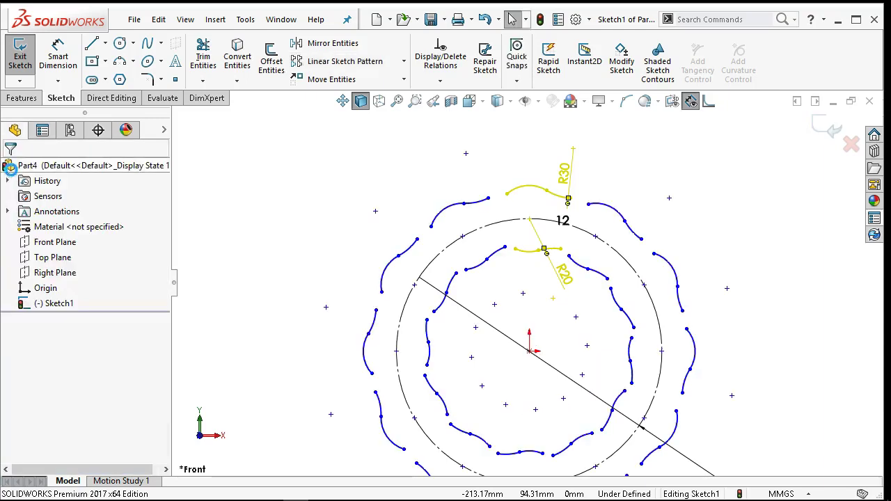
# Step: Inspect the patterned lobe arcs and the properties of the construction circle, including its construction setting
pyautogui.press('f')
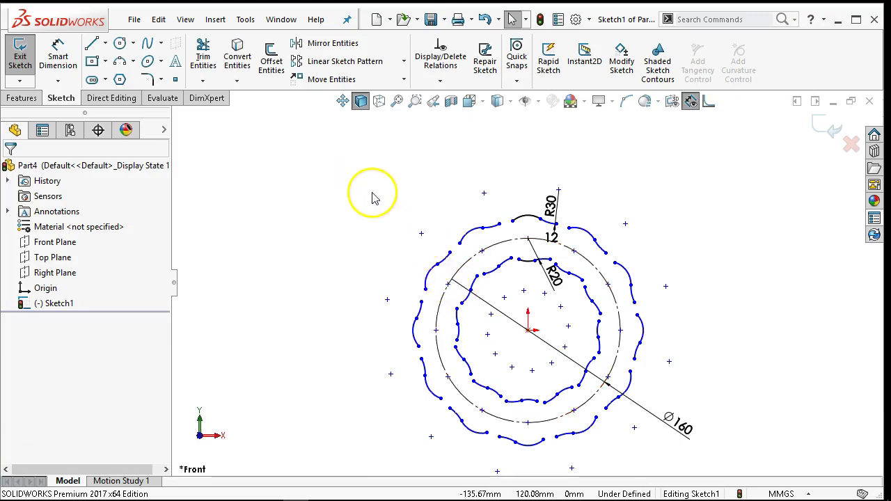
pyautogui.click(463, 266)
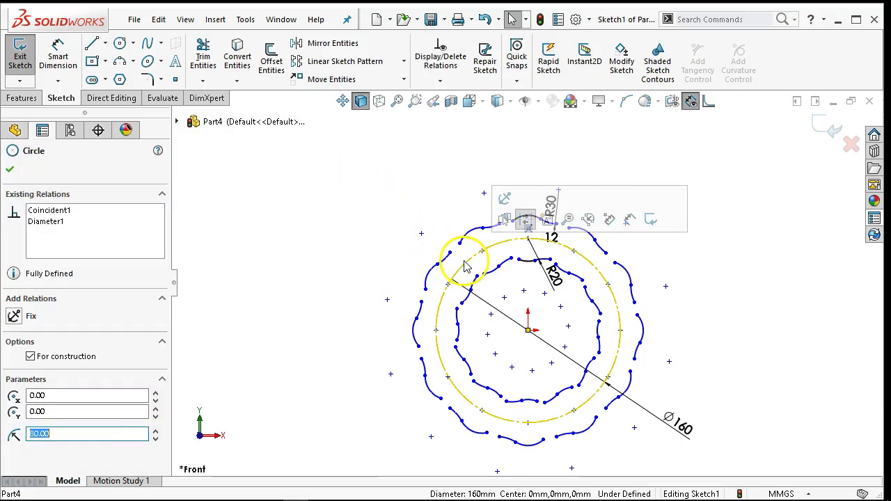
pyautogui.click(446, 254)
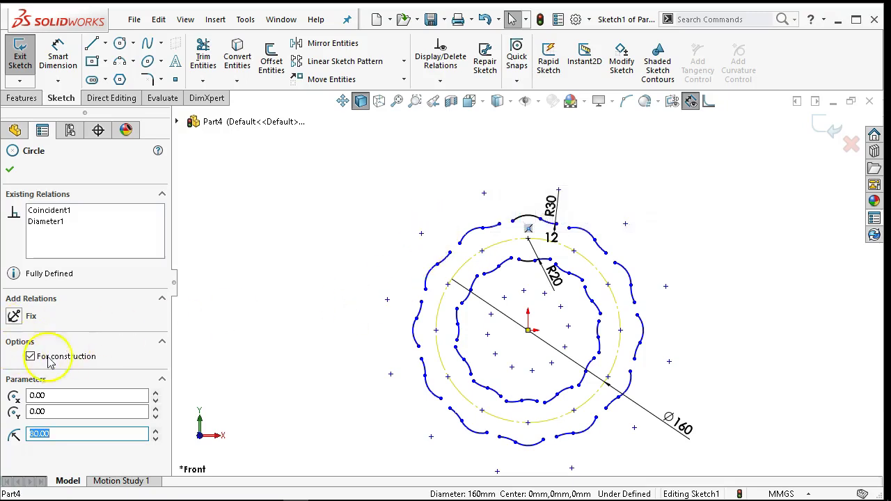
pyautogui.scroll(-1, 566, 412)
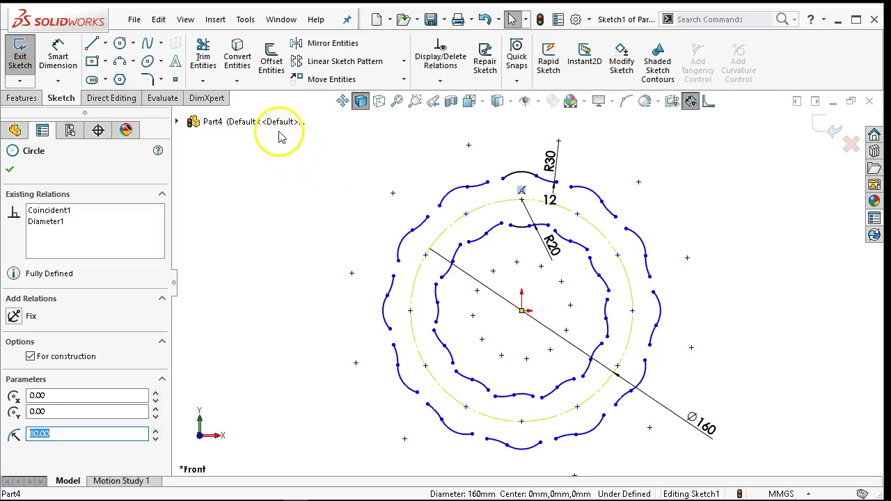
pyautogui.click(271, 203)
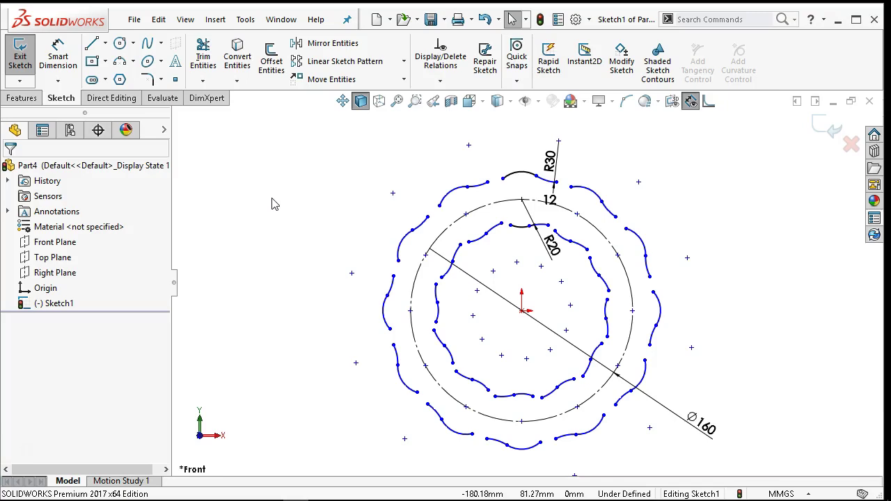
pyautogui.scroll(-2, 557, 236)
pyautogui.scroll(-2, 452, 201)
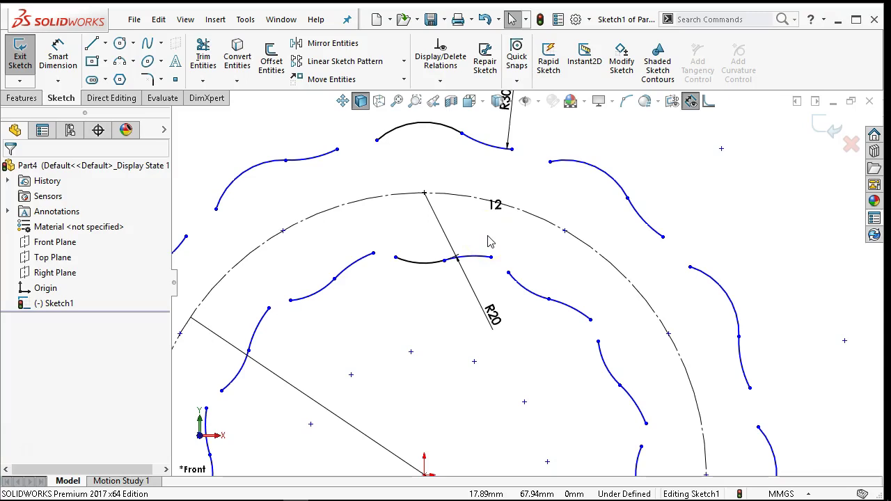
pyautogui.click(426, 217)
pyautogui.click(408, 232)
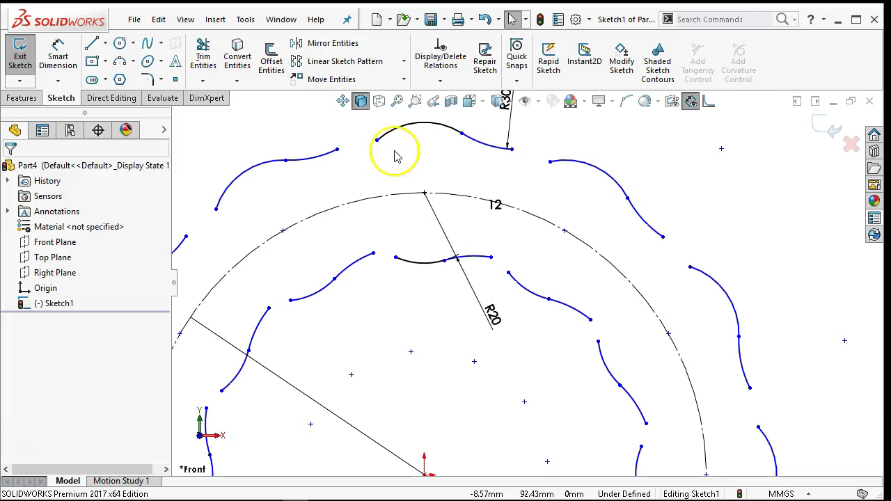
# Step: Examine the sketch relations on the topmost outer R20 arc and the inner R30 arc, especially their tangencies
pyautogui.click(462, 139)
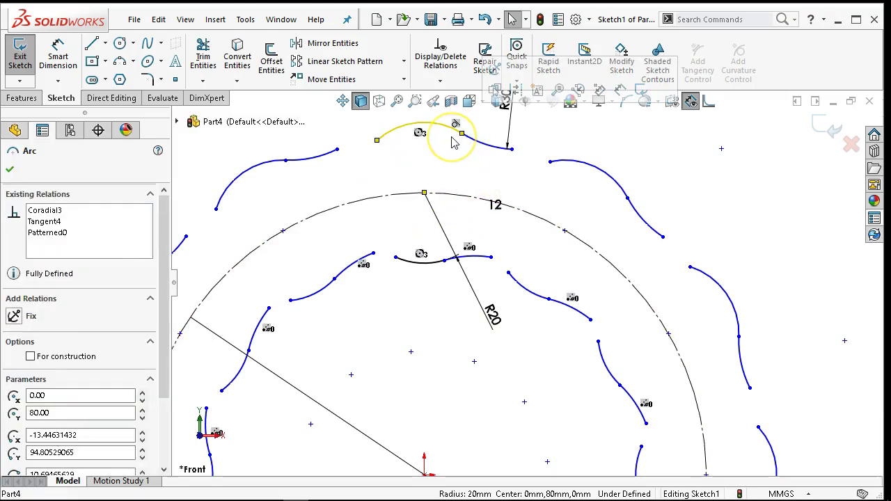
pyautogui.click(456, 124)
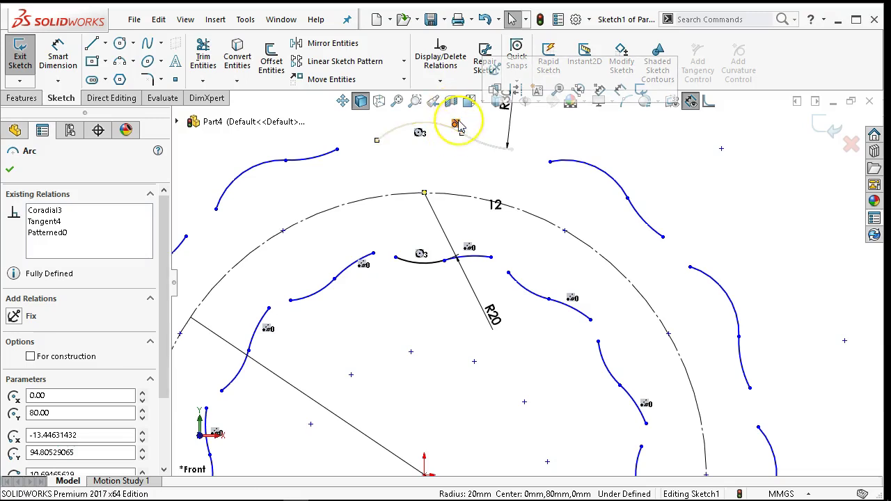
pyautogui.click(471, 258)
pyautogui.scroll(2, 451, 265)
pyautogui.scroll(2, 451, 273)
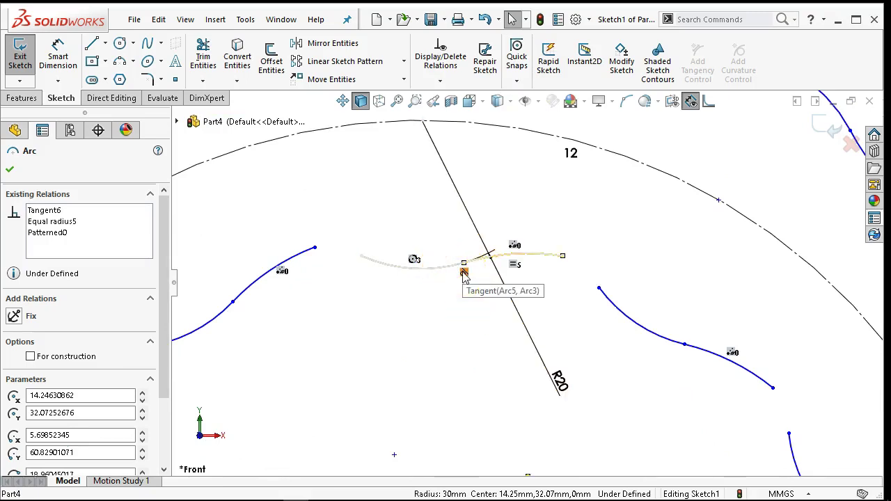
pyautogui.scroll(-2, 582, 293)
pyautogui.click(572, 286)
pyautogui.scroll(-1, 571, 287)
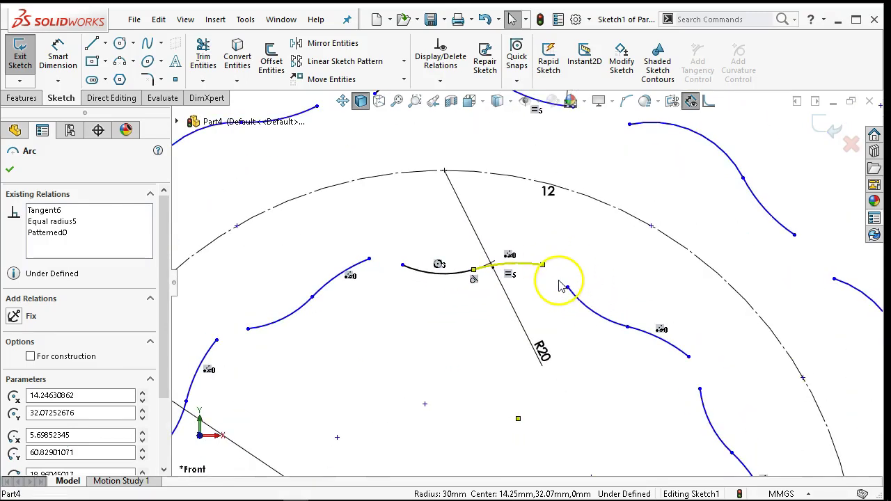
# Step: Join the free endpoints of the seed outer and inner R30 arcs to the adjacent patterned lobe arcs
pyautogui.hotkey('ctrl', 'Left')
pyautogui.hotkey('ctrl', 'Down')
pyautogui.moveTo(520, 175); pyautogui.dragTo(577, 195)
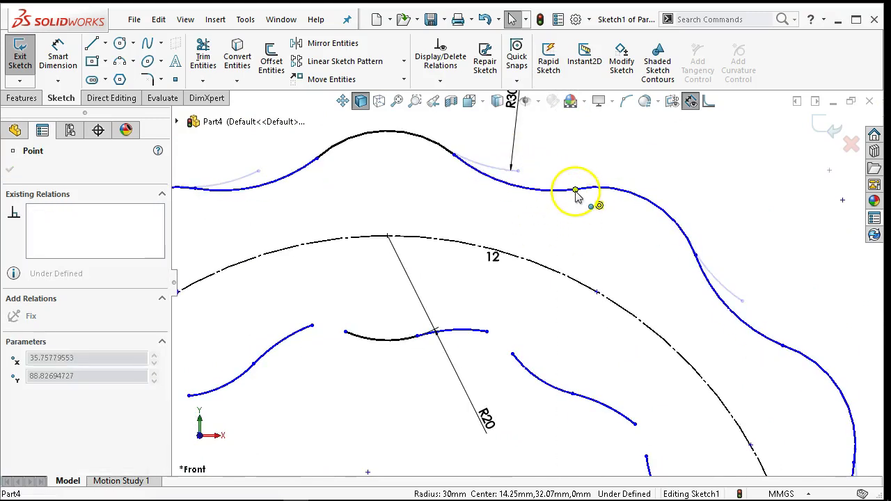
pyautogui.click(528, 278)
pyautogui.moveTo(489, 332); pyautogui.dragTo(514, 355)
# Step: Make the joined inner and outer R30 arcs tangent to the adjacent patterned R20 arcs
pyautogui.click(519, 361)
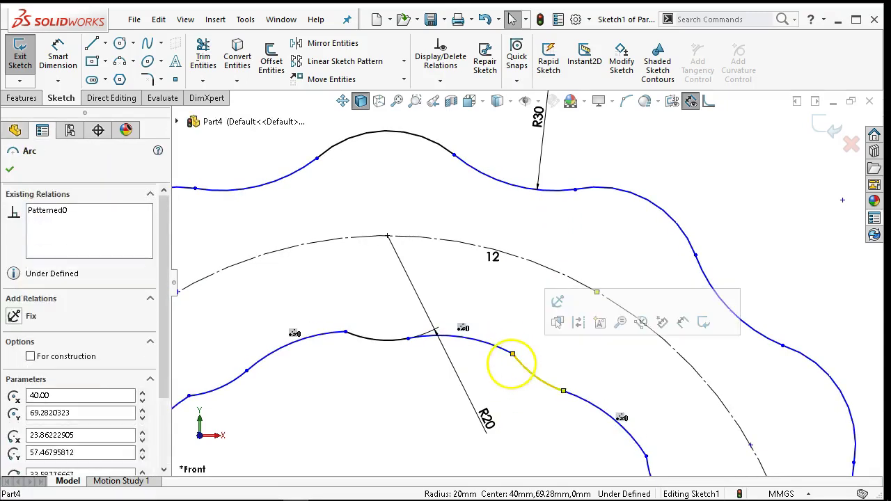
pyautogui.keyDown('ctrl'); pyautogui.click(497, 347); pyautogui.keyUp('ctrl')
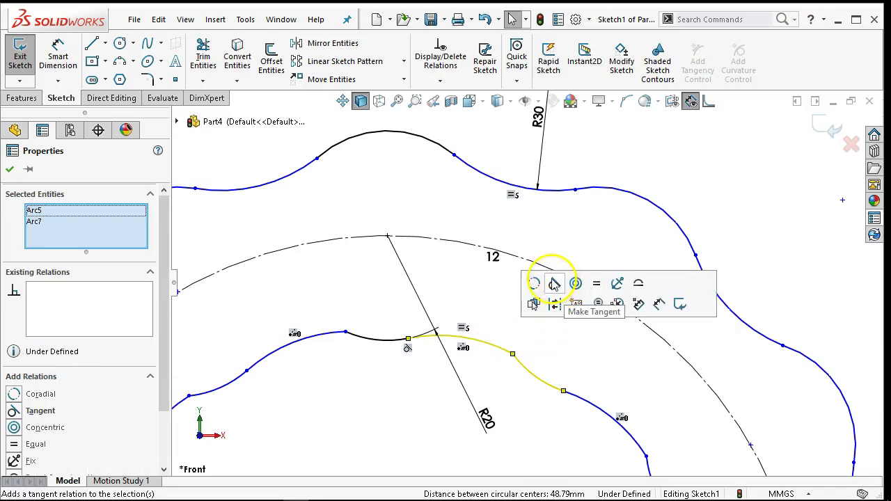
pyautogui.click(554, 283)
pyautogui.click(524, 333)
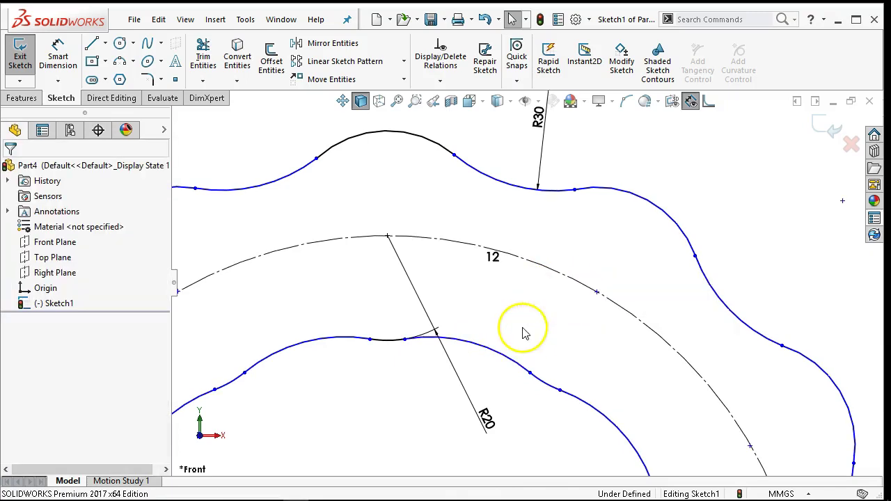
pyautogui.click(551, 191)
pyautogui.keyDown('ctrl'); pyautogui.click(609, 190); pyautogui.keyUp('ctrl')
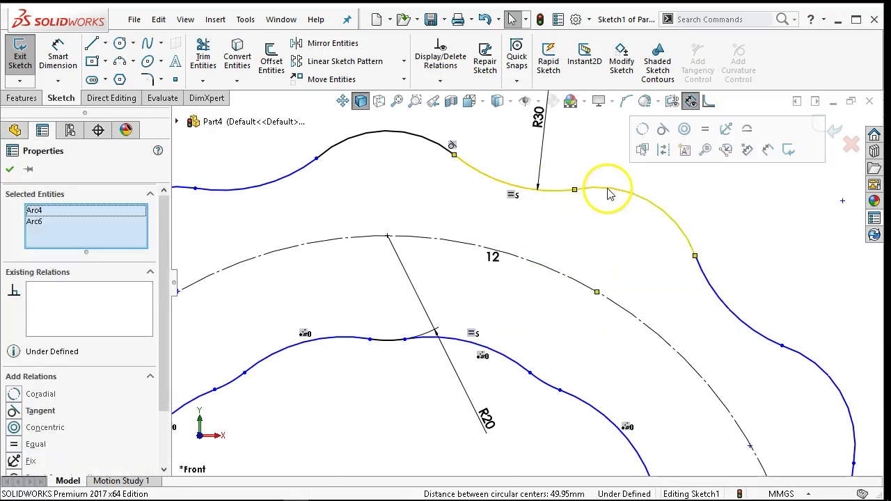
pyautogui.click(663, 129)
pyautogui.click(696, 183)
pyautogui.scroll(2, 490, 251)
pyautogui.scroll(1, 490, 251)
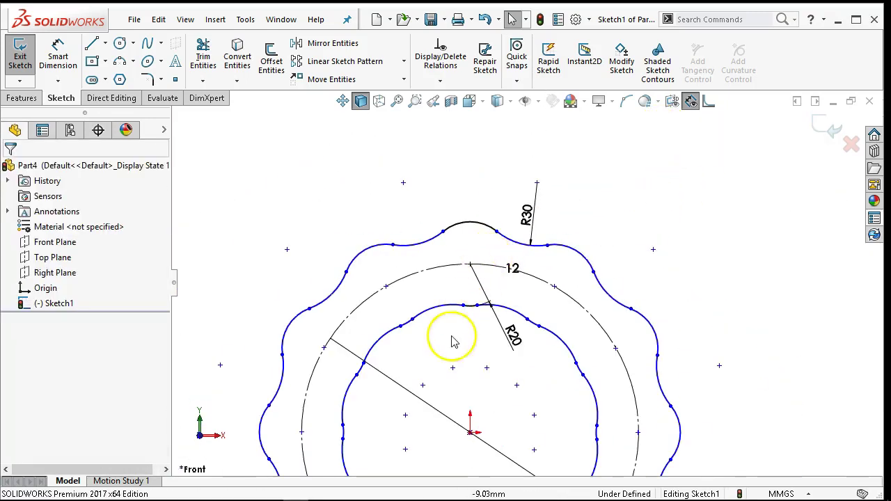
# Step: Fix the bottom lobe's centre point on the construction circle vertically below the origin, at X 0, Y -80 mm
pyautogui.scroll(1, 452, 347)
pyautogui.scroll(2, 452, 346)
pyautogui.scroll(-2, 527, 352)
pyautogui.scroll(-1, 490, 252)
pyautogui.scroll(-1, 490, 252)
pyautogui.moveTo(460, 267); pyautogui.dragTo(492, 258)
pyautogui.scroll(2, 494, 252)
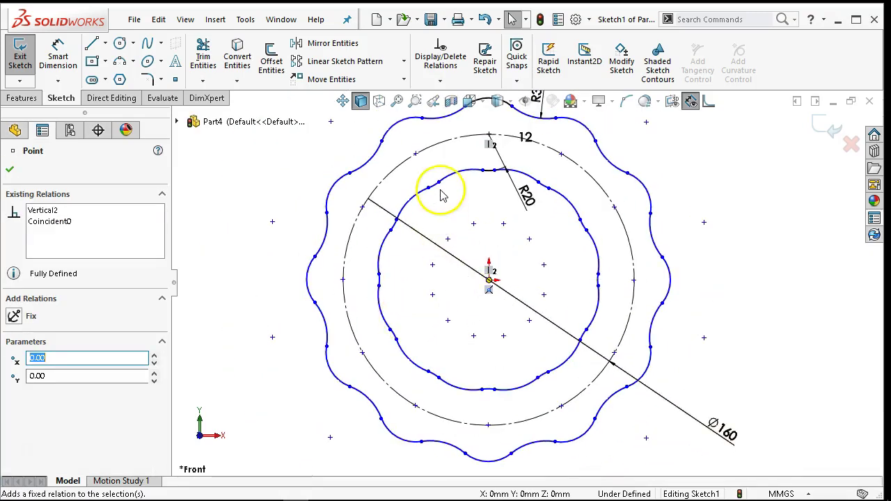
pyautogui.scroll(-1, 446, 175)
pyautogui.scroll(1, 470, 250)
pyautogui.scroll(1, 521, 358)
pyautogui.scroll(-1, 508, 408)
pyautogui.moveTo(508, 410)
pyautogui.mouseDown()
pyautogui.moveTo(506, 437)
pyautogui.moveTo(514, 387)
pyautogui.moveTo(511, 411)
pyautogui.mouseUp()
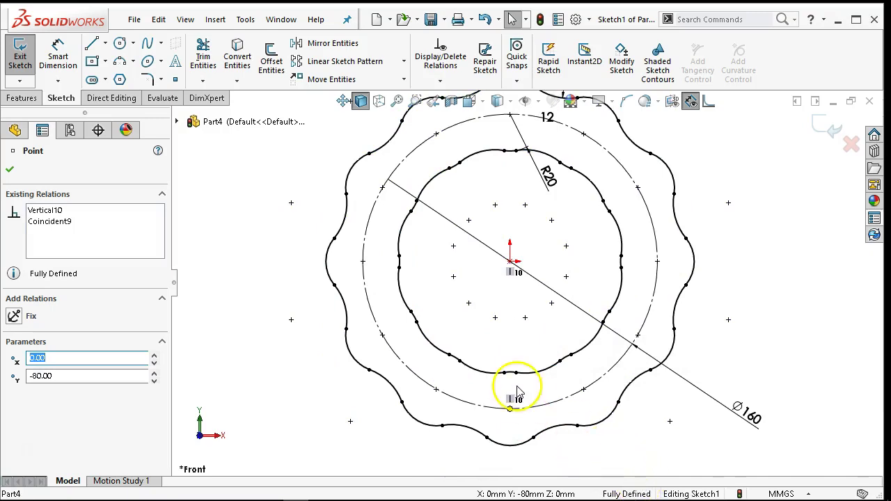
pyautogui.scroll(1, 471, 219)
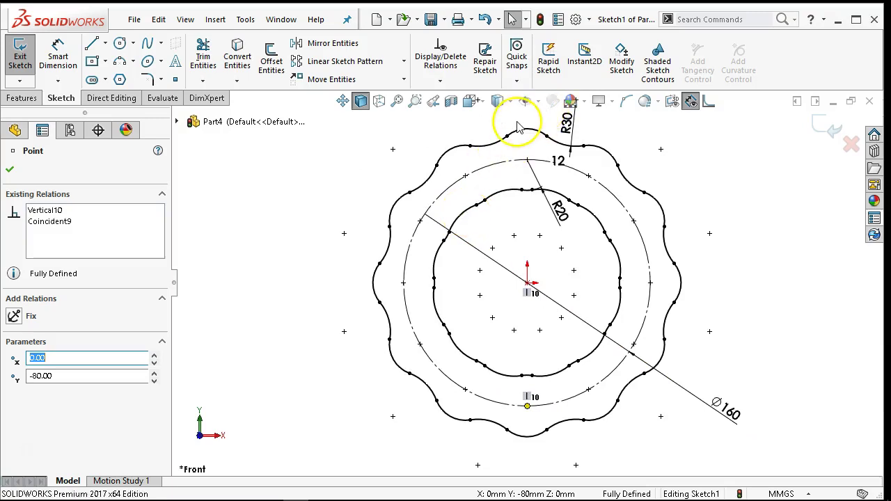
# Step: Save the part as JL P2-16.SLDPRT in the Ch2 folder
pyautogui.press('z')
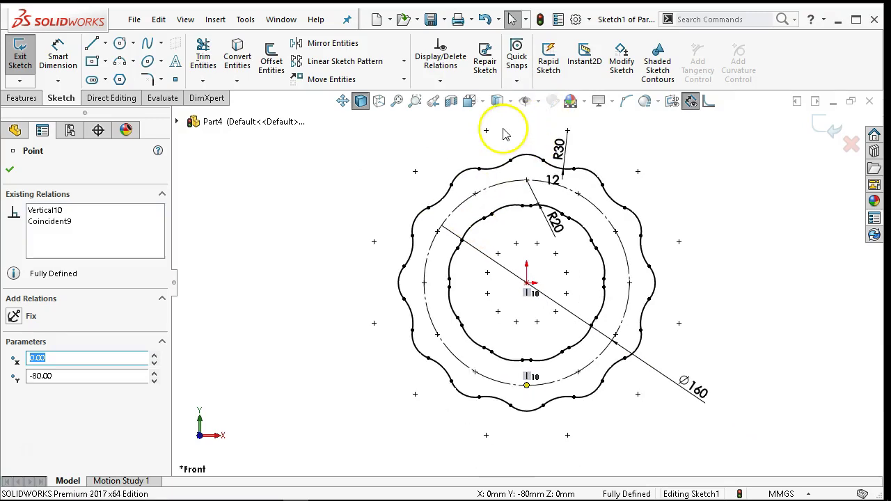
pyautogui.click(431, 19)
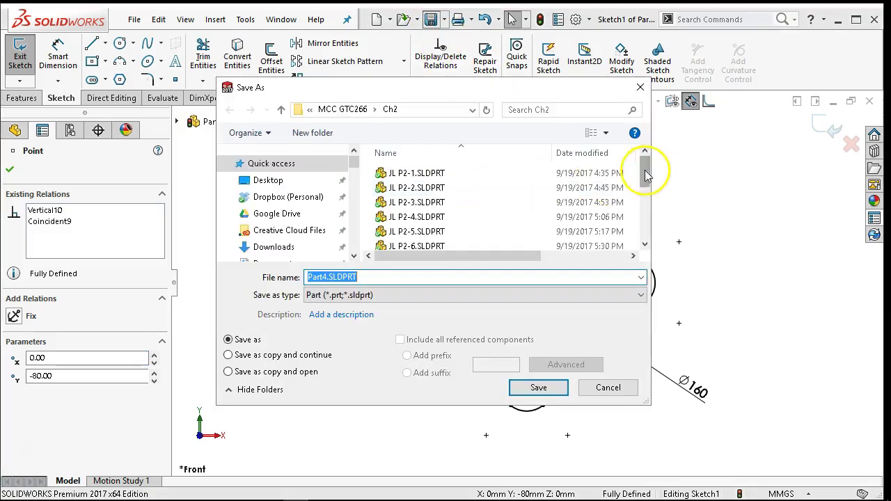
pyautogui.moveTo(640, 181); pyautogui.dragTo(640, 244)
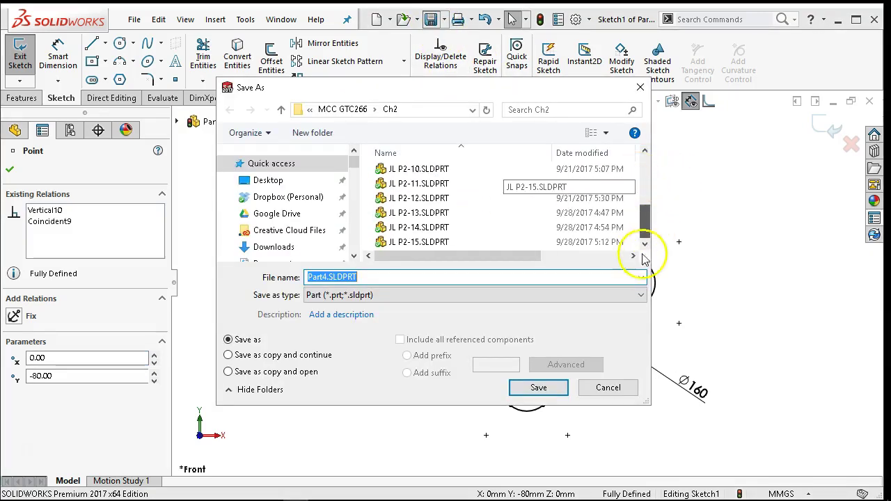
pyautogui.click(415, 241)
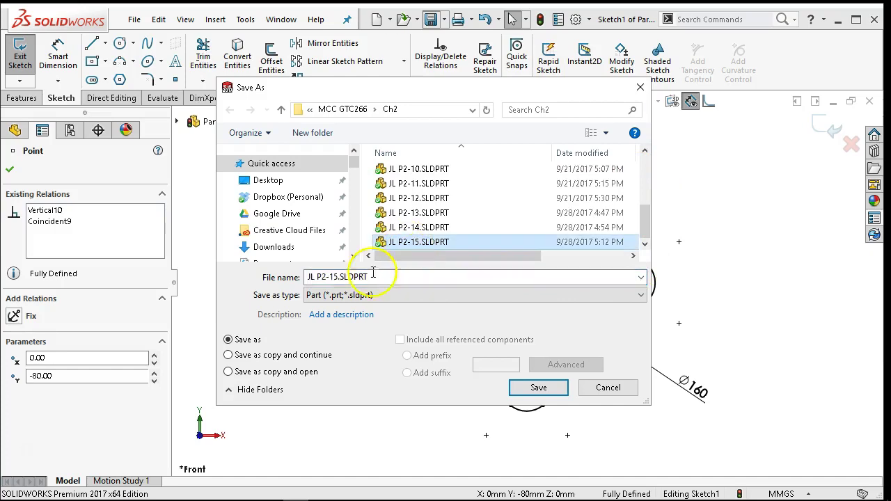
pyautogui.click(334, 279)
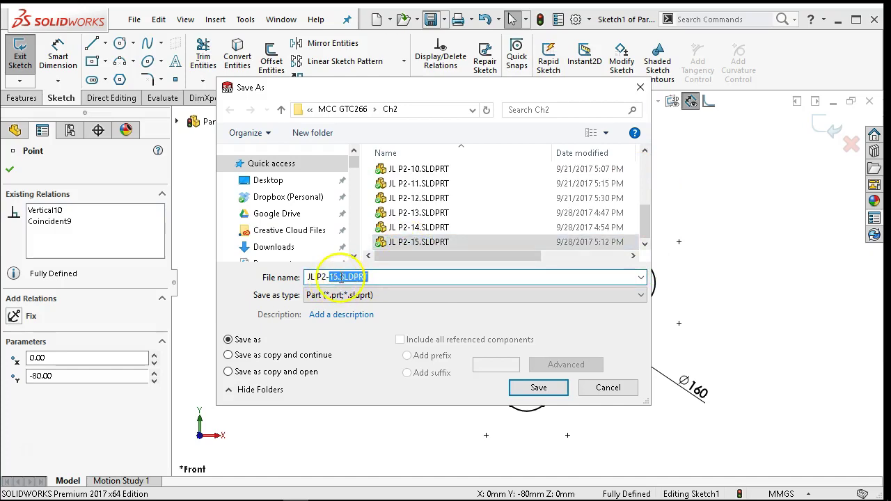
pyautogui.press('BackSpace')
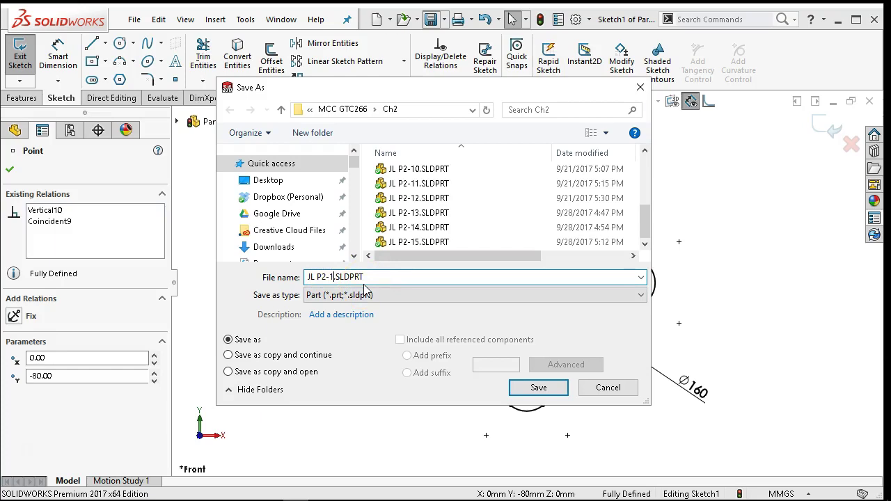
pyautogui.click(531, 390)
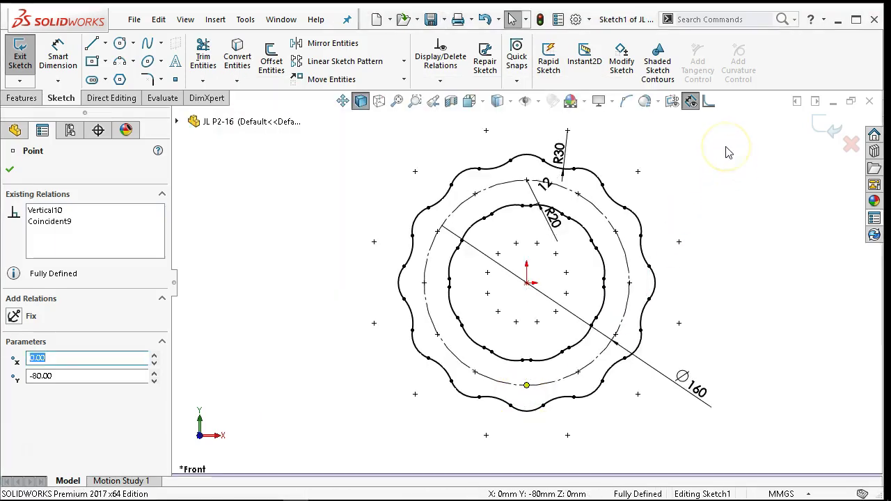
# Step: Exit the gasket sketch, then save and close the part
pyautogui.click(817, 123)
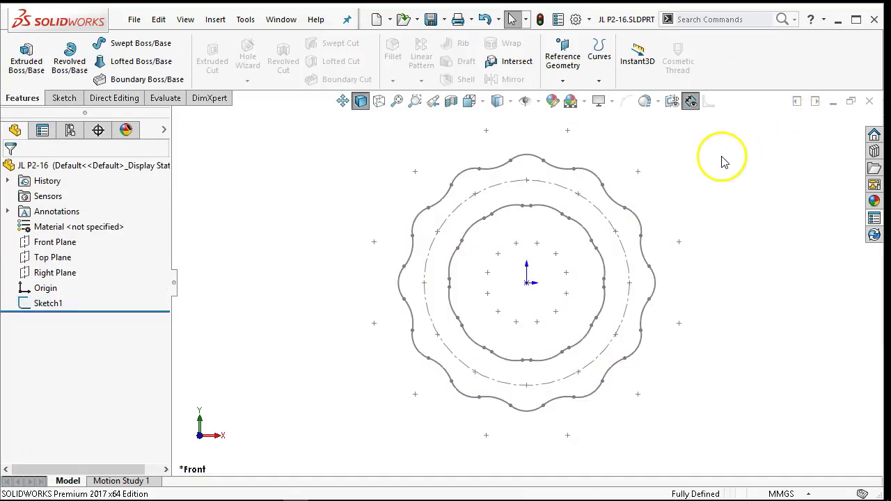
pyautogui.click(428, 18)
pyautogui.click(868, 102)
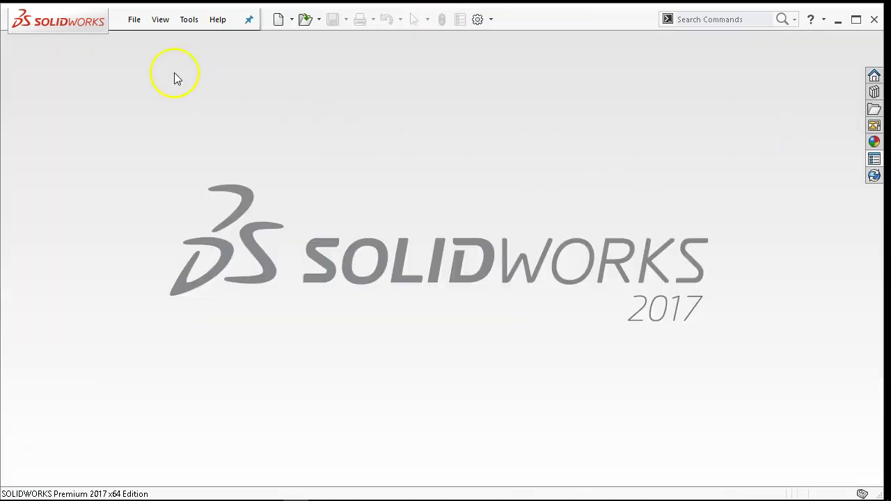
# Step: Reopen the recent document JL P2-16.SLDPRT
pyautogui.click(136, 21)
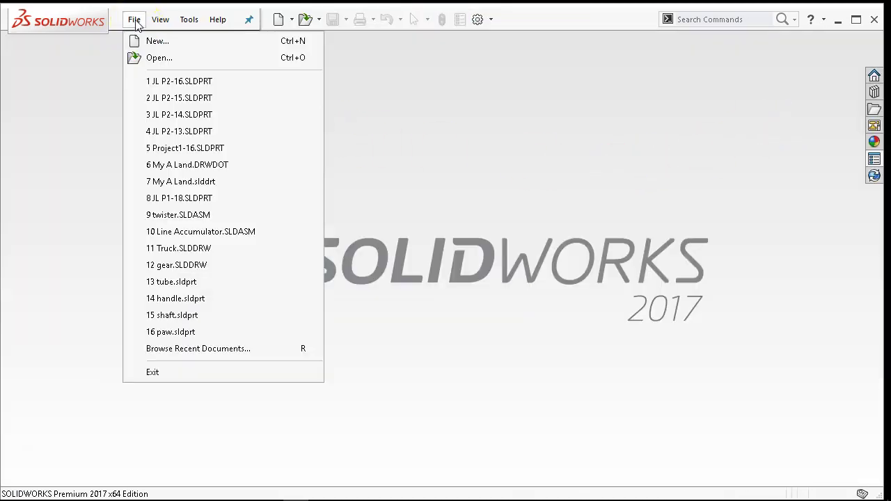
pyautogui.click(168, 80)
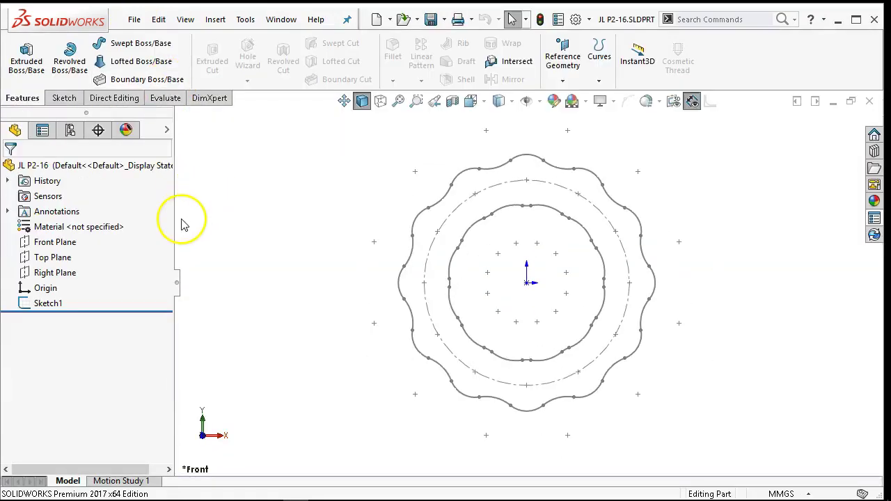
# Step: Hide Sketch1 and show it again
pyautogui.rightClick(45, 307)
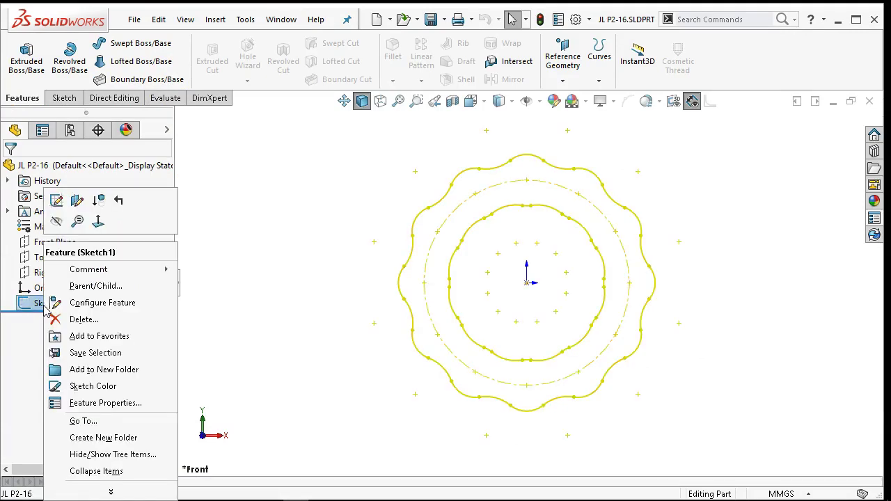
pyautogui.click(58, 223)
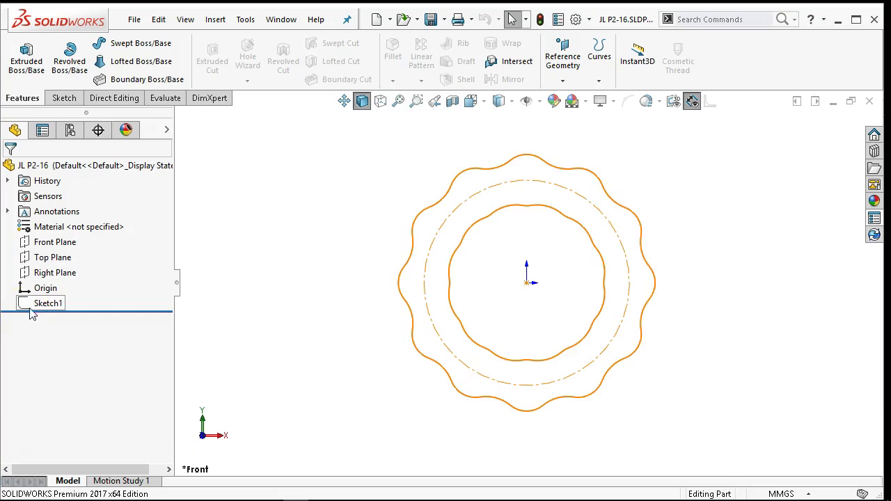
pyautogui.rightClick(39, 310)
pyautogui.click(44, 224)
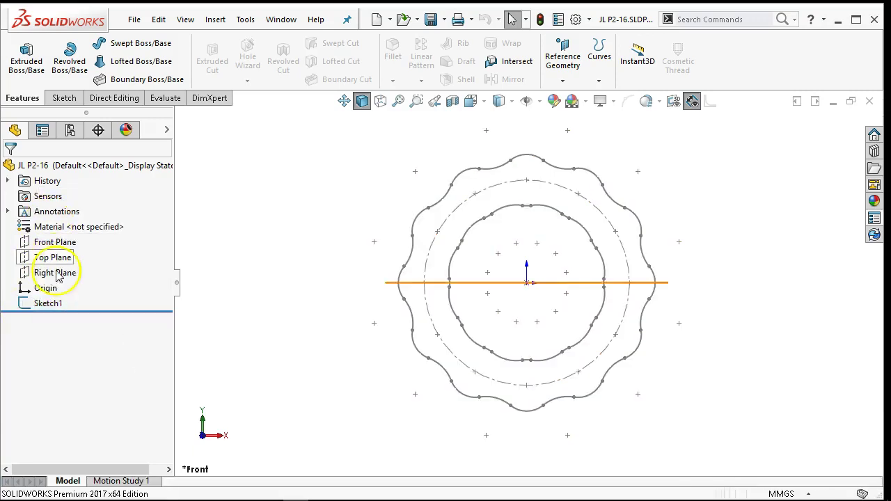
# Step: Suppress Sketch1 and start a new sketch on the Front Plane
pyautogui.rightClick(43, 304)
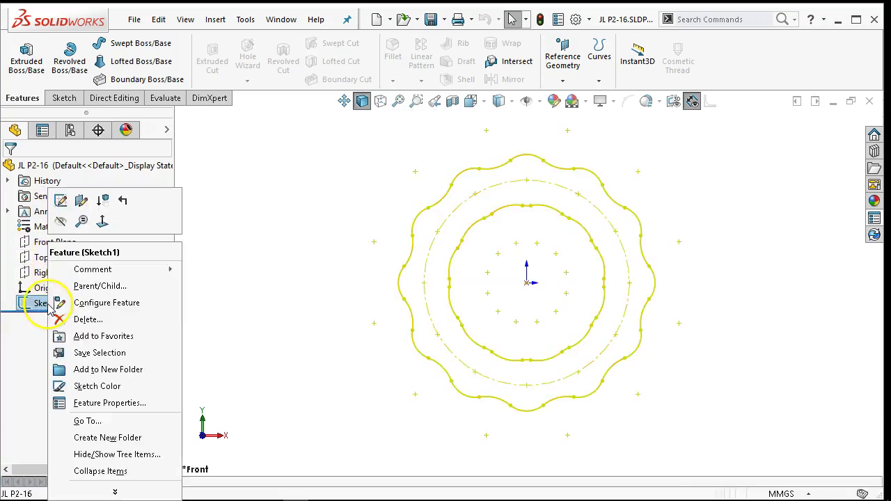
pyautogui.click(104, 197)
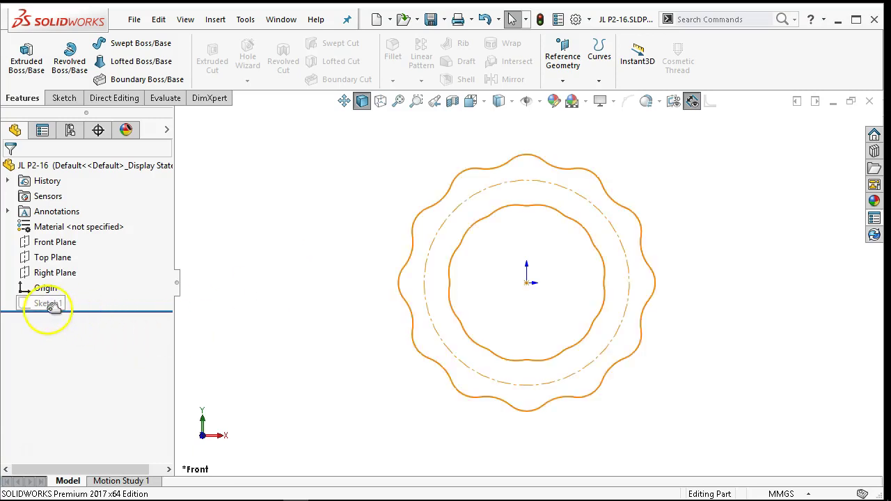
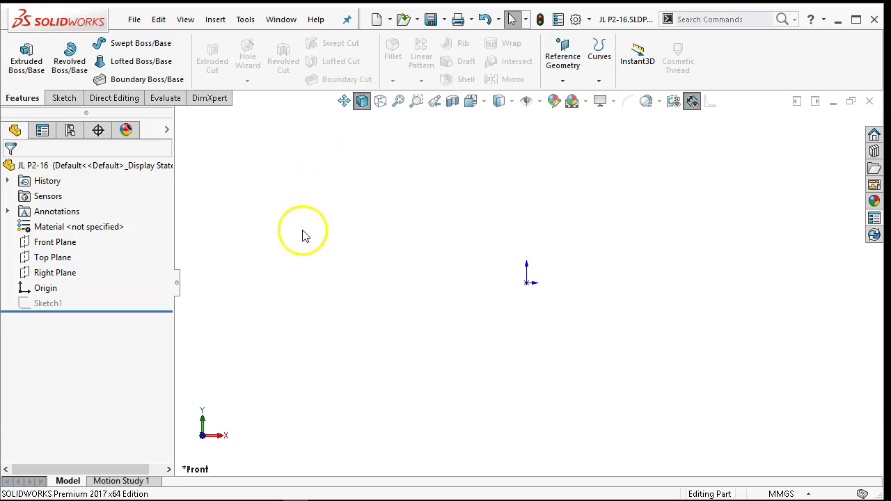
pyautogui.click(59, 241)
pyautogui.click(75, 218)
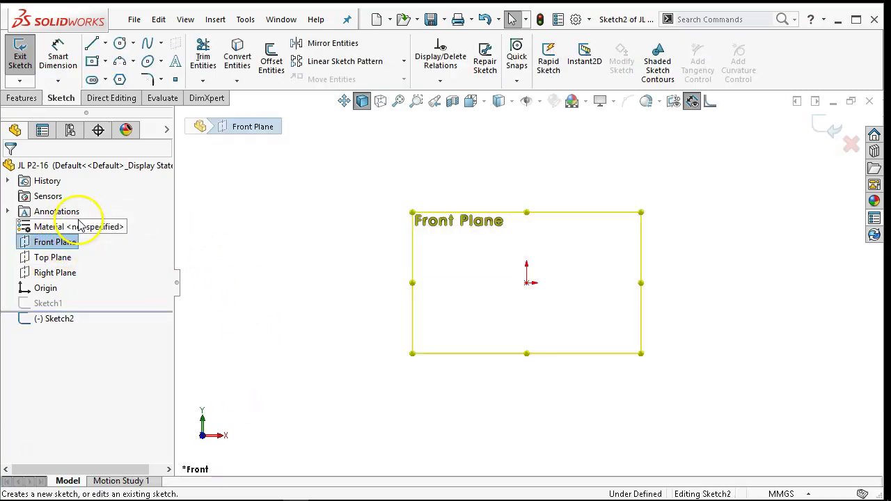
# Step: Sketch a circle of about 82 mm radius centred on the origin and make it construction geometry
pyautogui.click(120, 44)
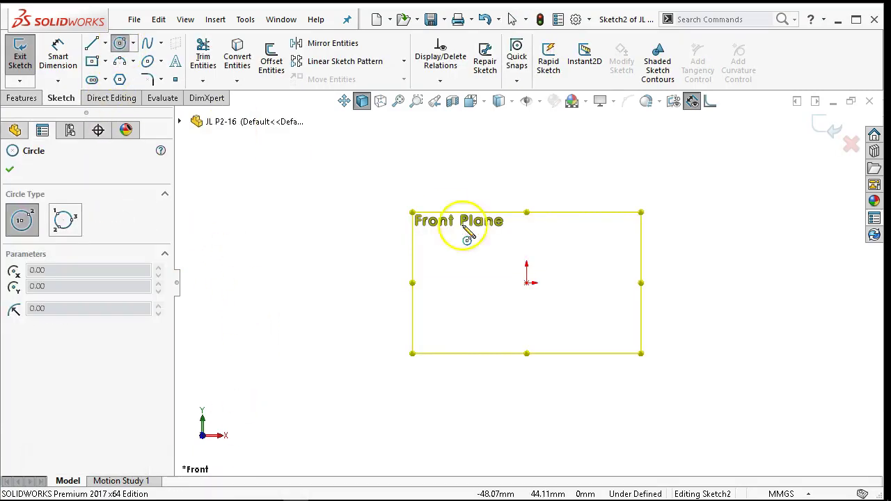
pyautogui.click(526, 283)
pyautogui.click(528, 181)
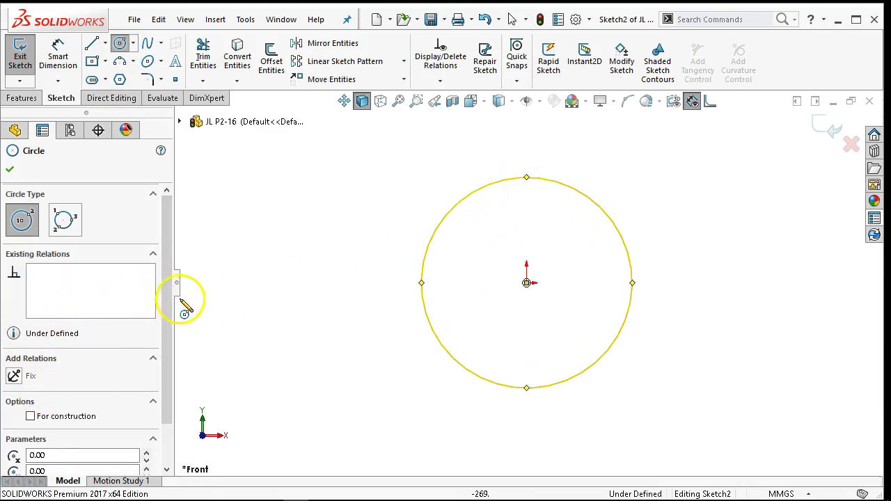
pyautogui.moveTo(169, 273); pyautogui.dragTo(159, 343)
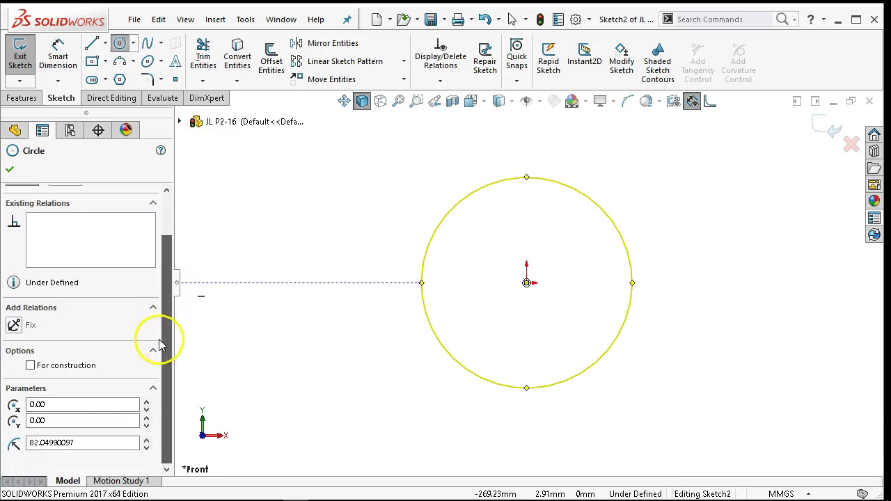
pyautogui.click(30, 365)
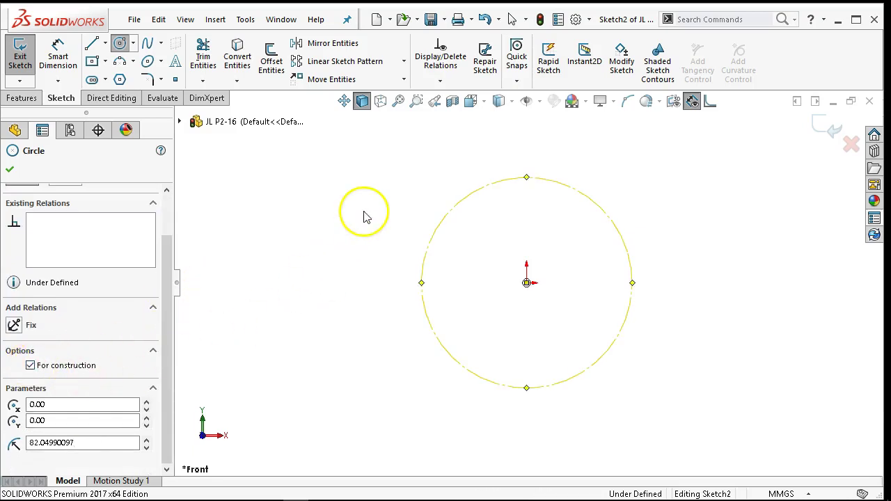
# Step: Dimension the construction circle's diameter at 160 mm and place the dimension below the circle
pyautogui.rightClick(364, 211)
pyautogui.click(503, 191)
pyautogui.click(578, 197)
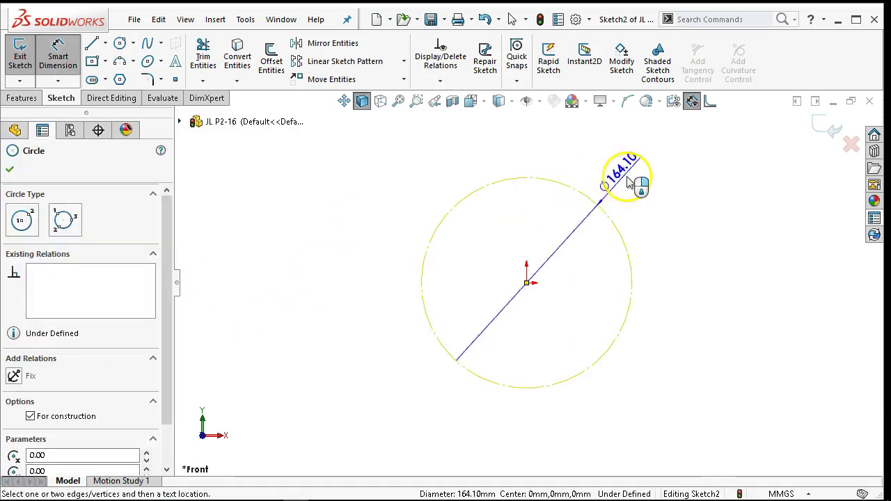
pyautogui.click(614, 174)
pyautogui.write('1')
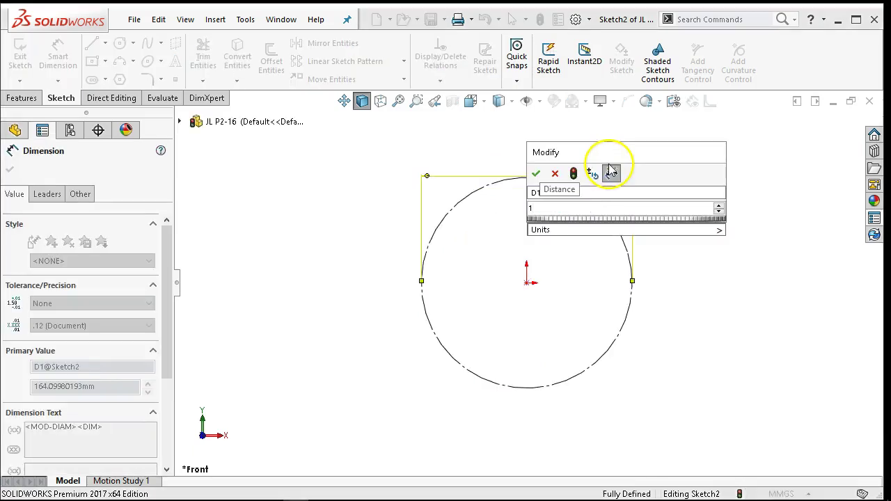
pyautogui.press('Return')
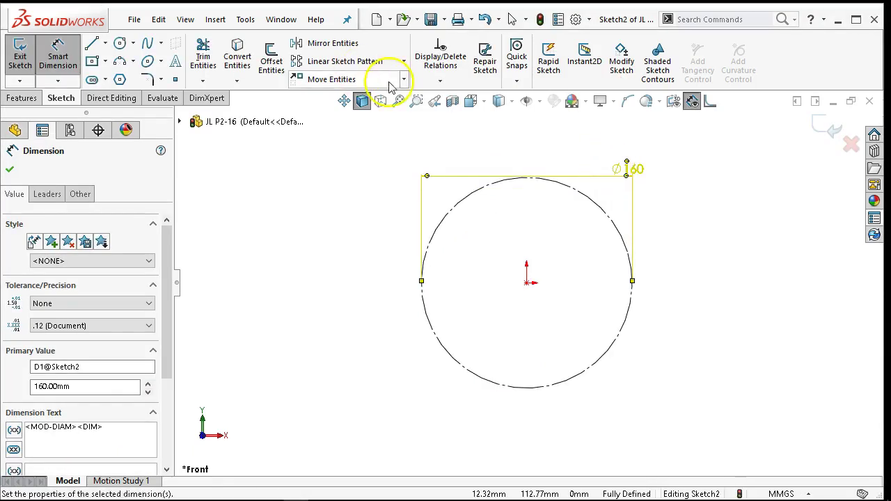
pyautogui.rightClick(396, 180)
pyautogui.click(448, 231)
pyautogui.moveTo(636, 184); pyautogui.dragTo(535, 449)
pyautogui.click(690, 410)
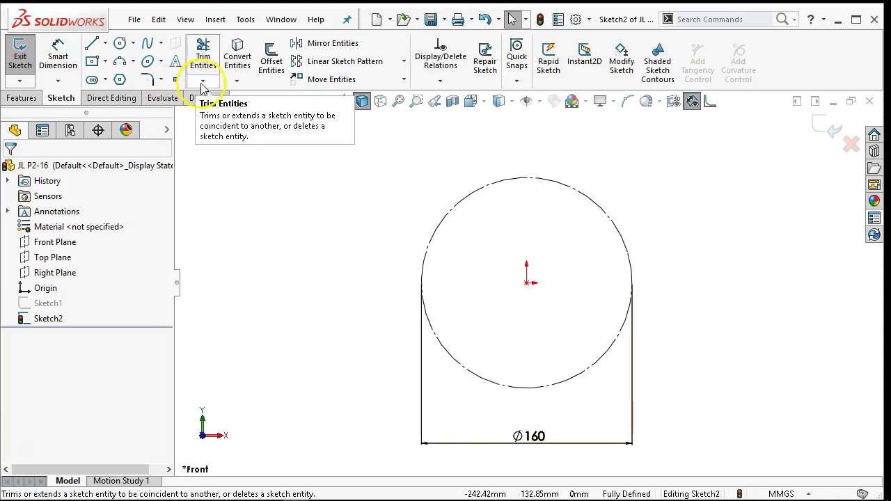
# Step: Sketch a circle of about 21 mm radius centred on the top quadrant of the construction circle
pyautogui.click(120, 44)
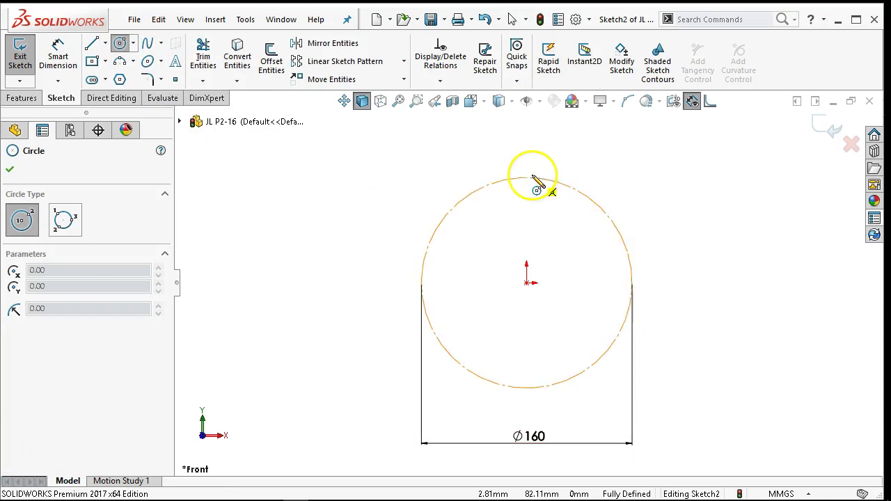
pyautogui.click(527, 179)
pyautogui.click(536, 206)
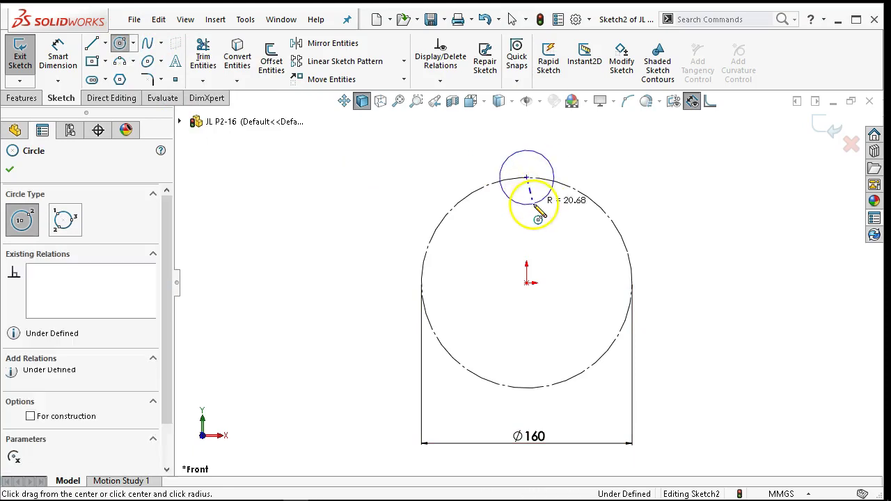
pyautogui.scroll(-2, 566, 149)
pyautogui.rightClick(585, 158)
pyautogui.click(597, 165)
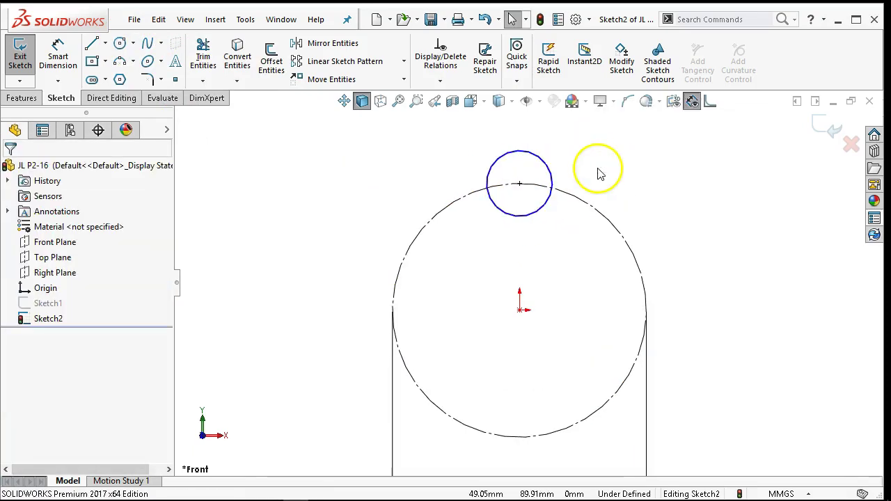
# Step: Dimension the small top circle's diameter at 30 mm
pyautogui.rightClick(583, 170)
pyautogui.click(718, 144)
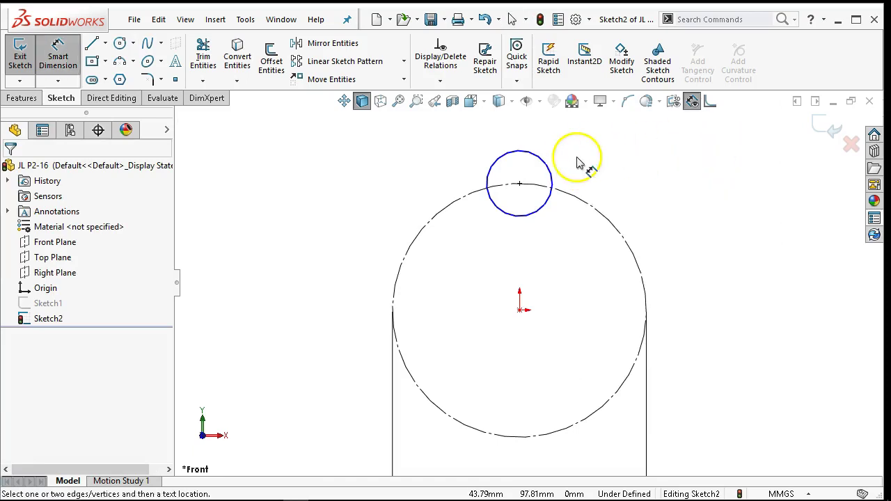
pyautogui.click(536, 157)
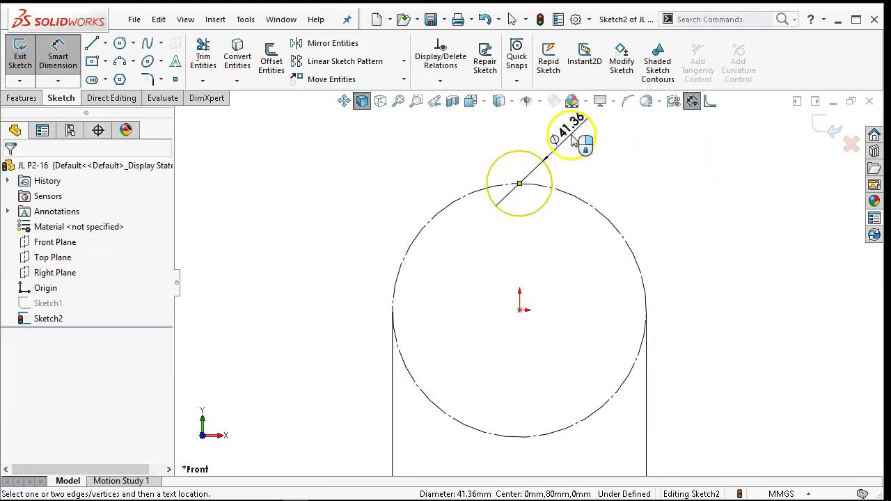
pyautogui.click(577, 143)
pyautogui.write('3')
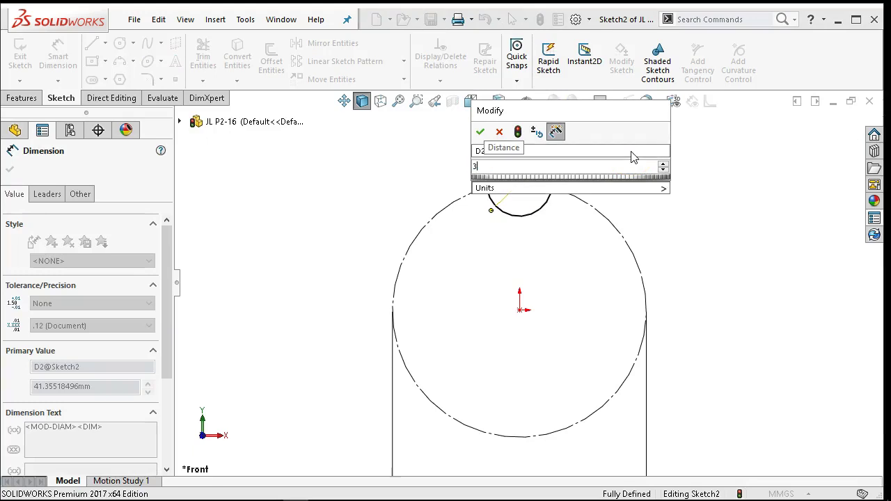
pyautogui.write('0')
pyautogui.press('Return')
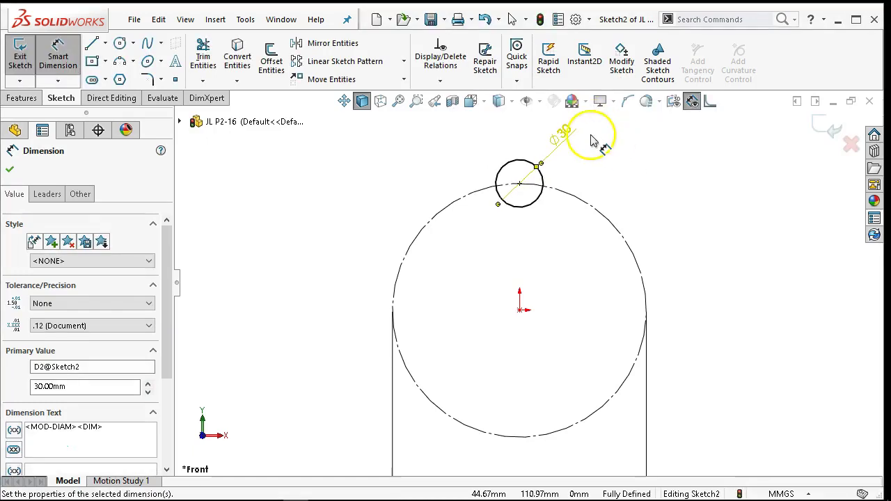
# Step: Set the small top circle's diameter to 40 mm and display its dimension as a radius
pyautogui.doubleClick(571, 128)
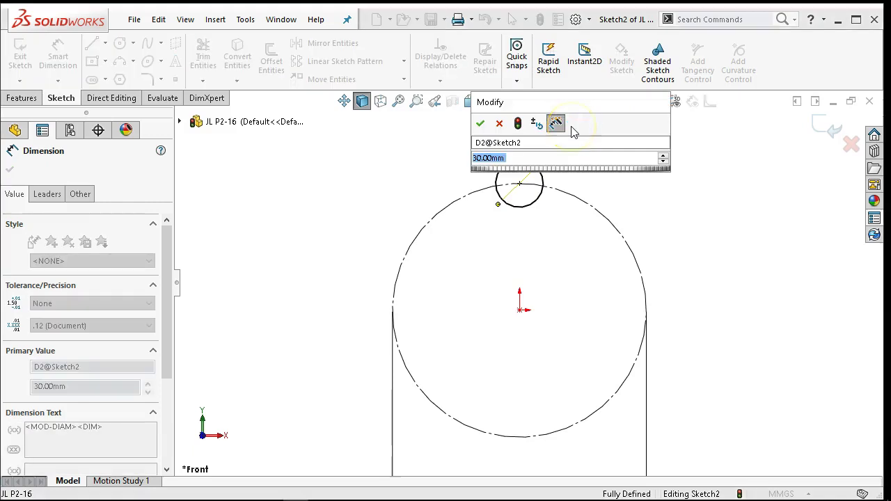
pyautogui.write('40')
pyautogui.press('Return')
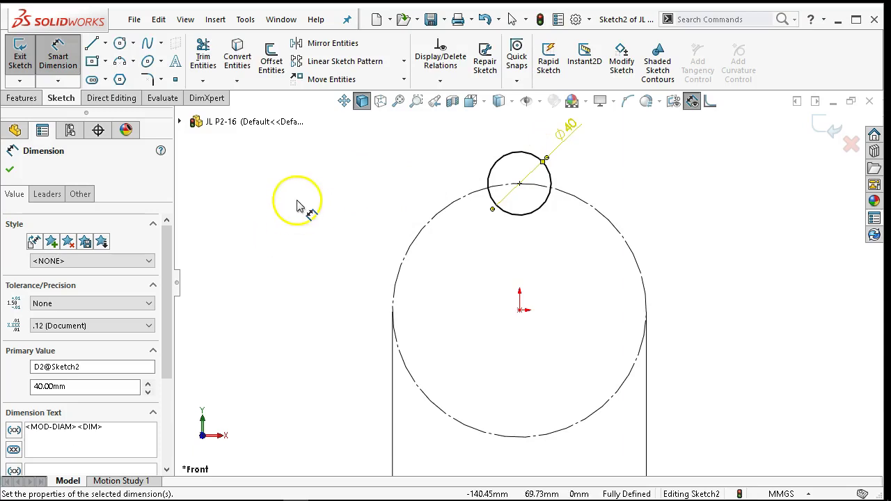
pyautogui.click(44, 199)
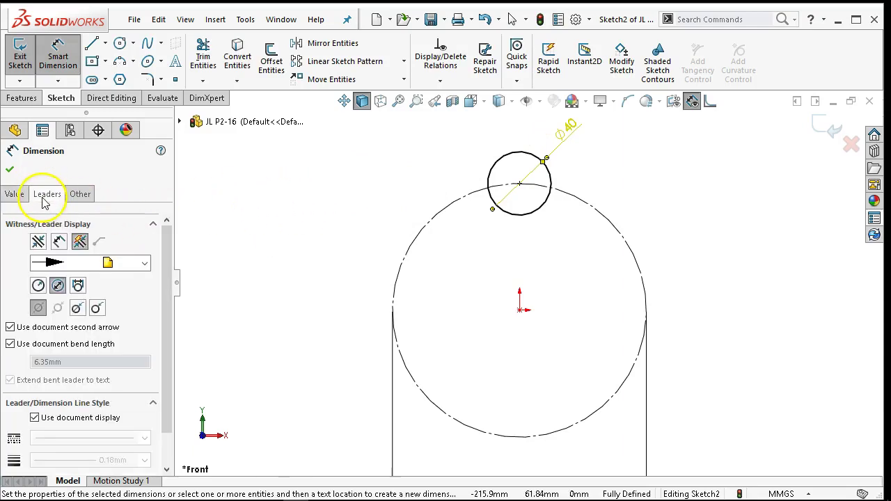
pyautogui.click(39, 286)
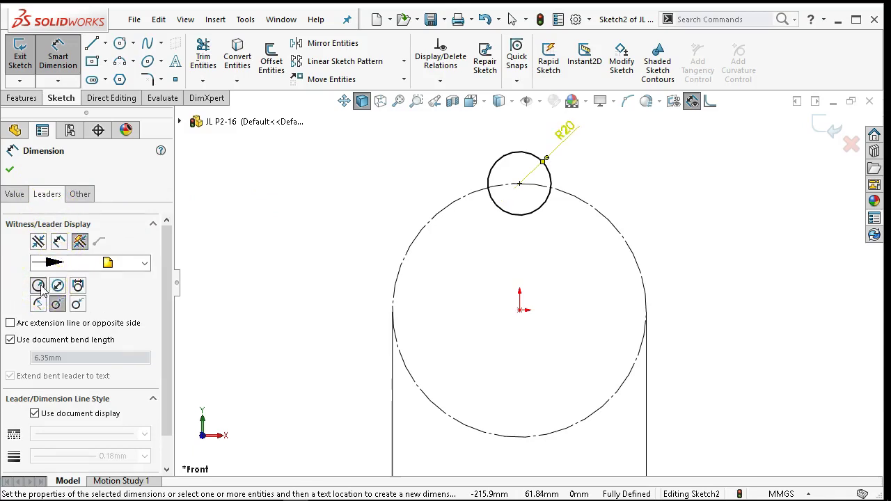
pyautogui.click(10, 171)
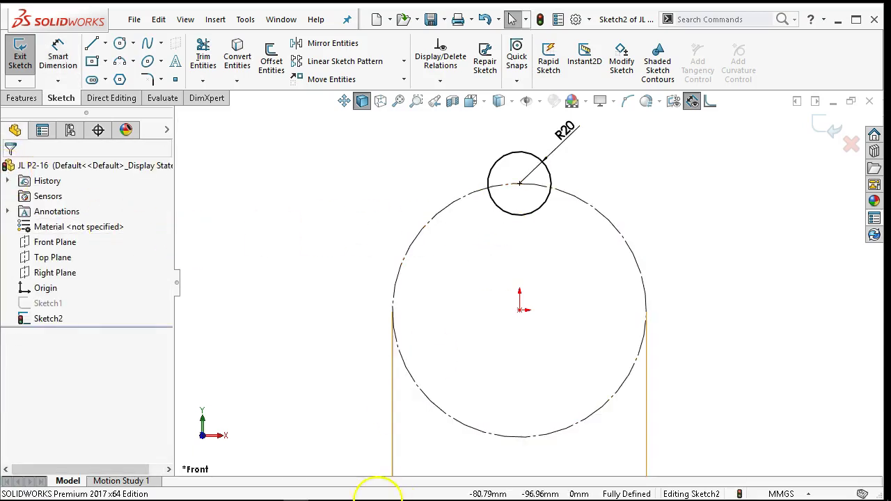
# Step: Switch to Adobe Acrobat, check the lobe callouts of the lace gasket in Figure P2-16, and return to SOLIDWORKS
pyautogui.moveTo(350, 490)
pyautogui.click(318, 491)
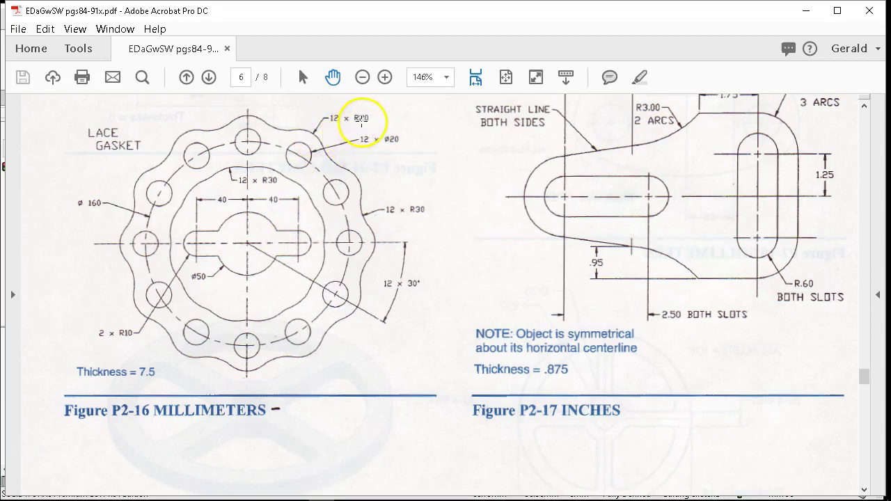
pyautogui.click(805, 10)
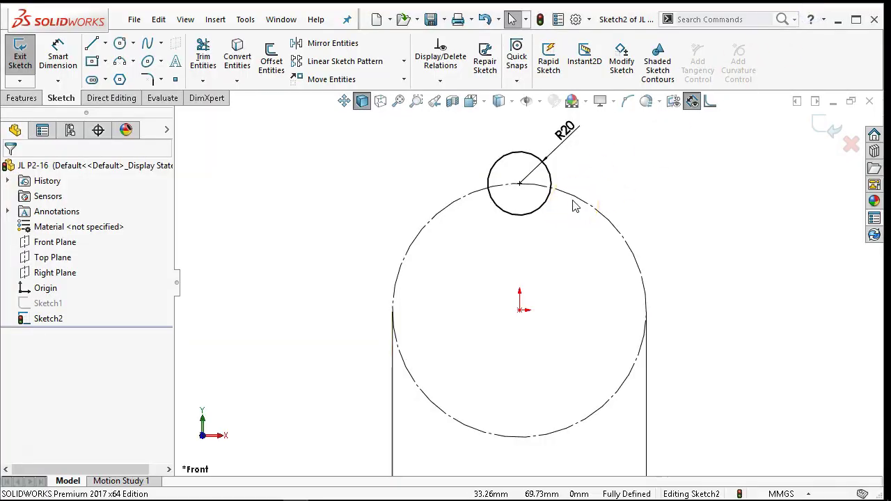
# Step: Create a circular sketch pattern of the small top circle with 12 equally spaced instances over 360 degrees about the origin
pyautogui.click(534, 213)
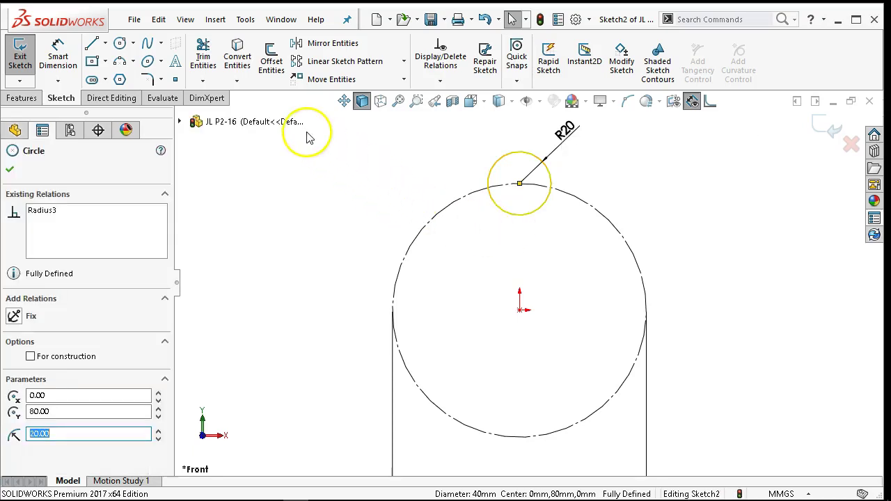
pyautogui.click(404, 62)
pyautogui.click(335, 98)
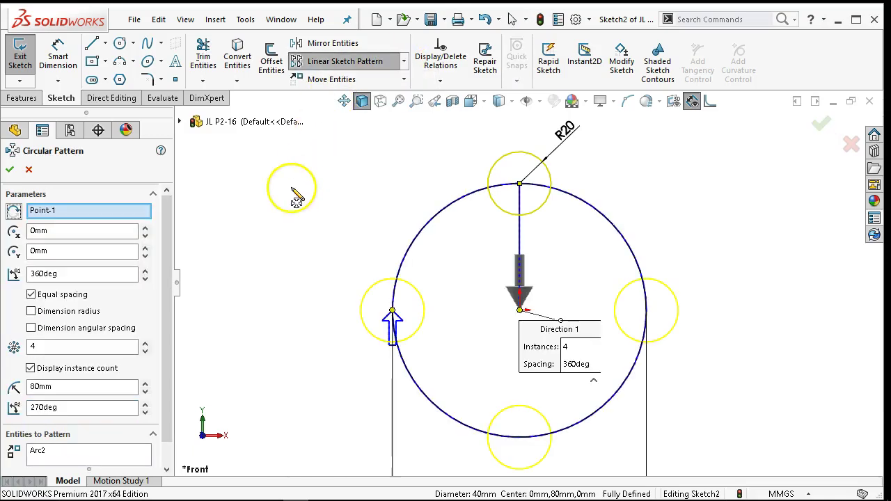
pyautogui.doubleClick(60, 342)
pyautogui.write('12')
pyautogui.press('Tab')
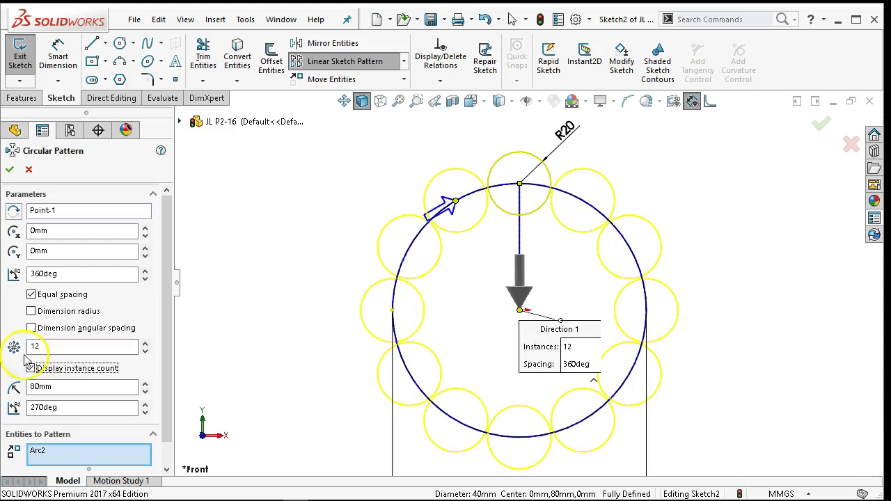
pyautogui.click(10, 170)
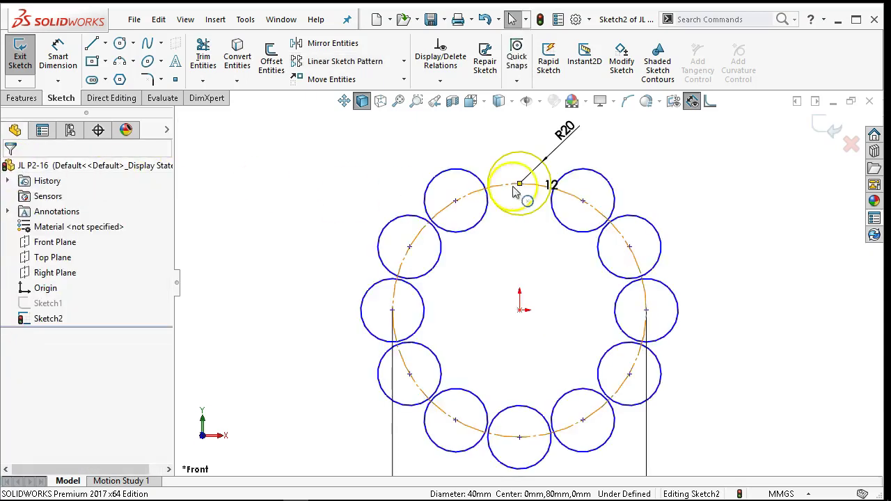
# Step: Examine the gaps between neighbouring patterned circles around the ring
pyautogui.scroll(-5, 488, 202)
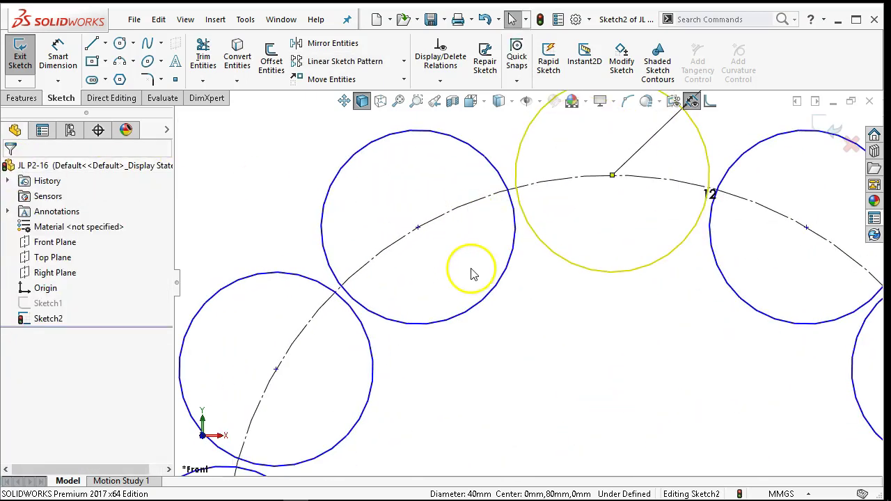
pyautogui.scroll(5, 609, 366)
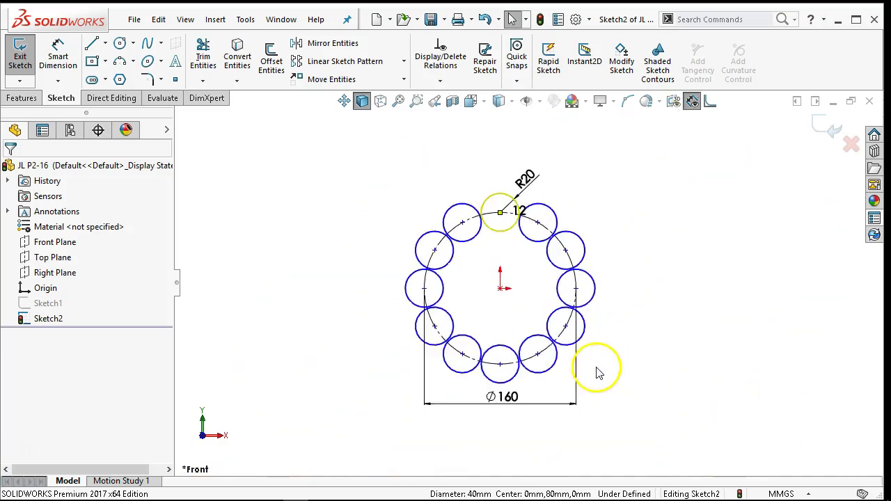
pyautogui.scroll(-5, 488, 341)
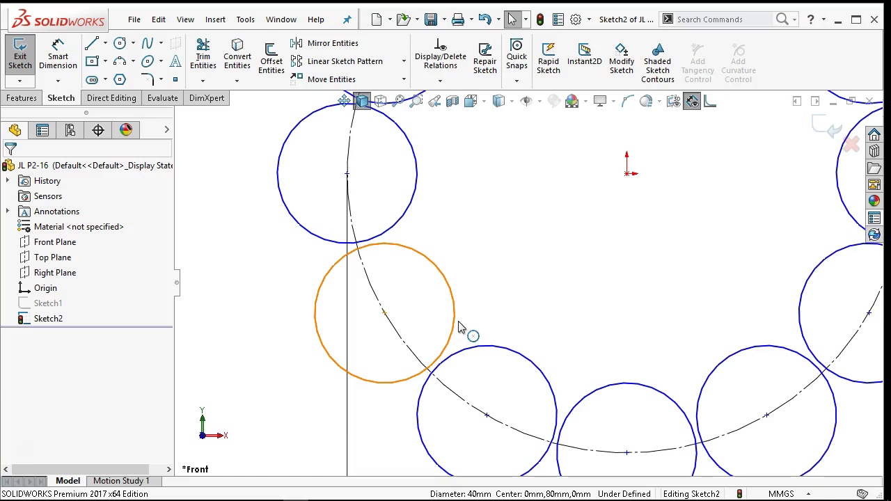
pyautogui.click(470, 322)
pyautogui.click(502, 316)
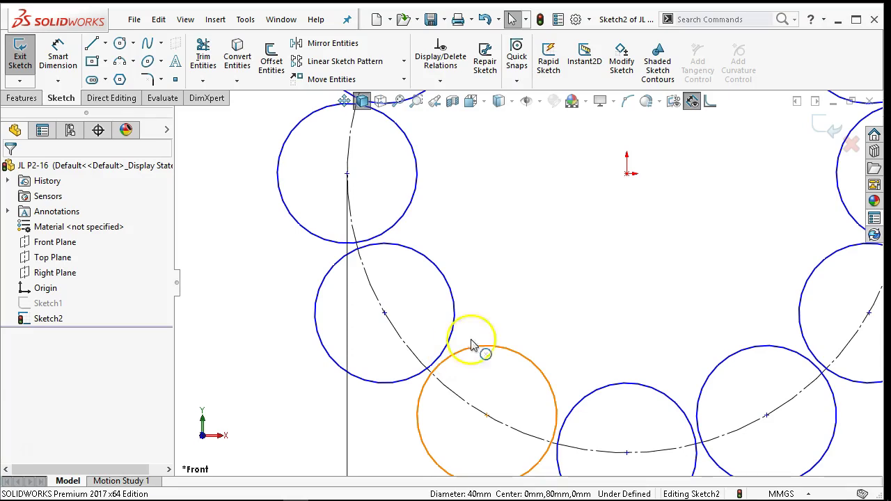
pyautogui.scroll(5, 472, 341)
pyautogui.scroll(2, 604, 199)
pyautogui.scroll(-2, 564, 192)
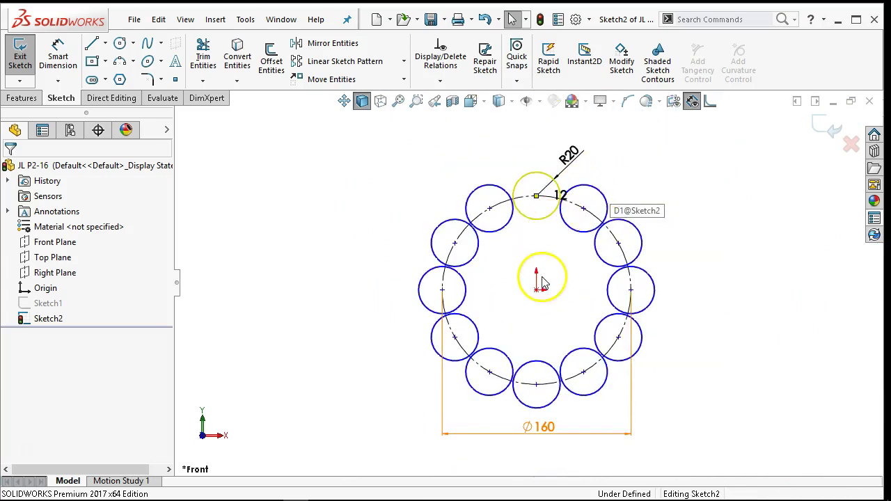
# Step: Sketch a circle about 38 mm in diameter outside the ring, above the gap between the top circle and its left neighbour
pyautogui.scroll(-2, 565, 244)
pyautogui.scroll(-2, 524, 192)
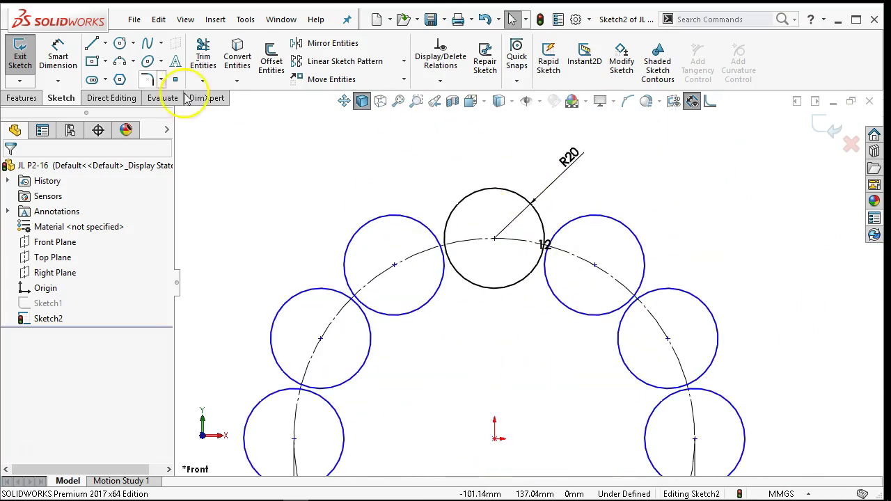
pyautogui.click(120, 44)
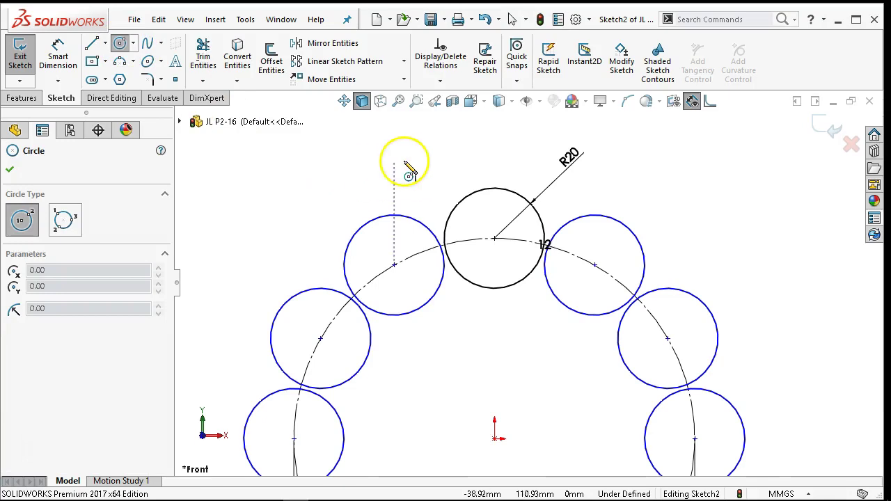
pyautogui.click(415, 149)
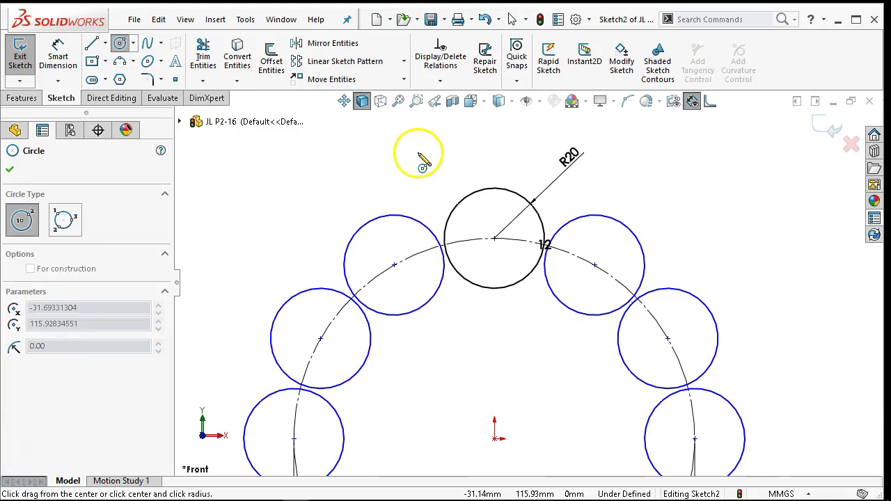
pyautogui.click(432, 192)
# Step: Dimension the new outer circle with a diameter of 60 mm
pyautogui.rightClick(494, 156)
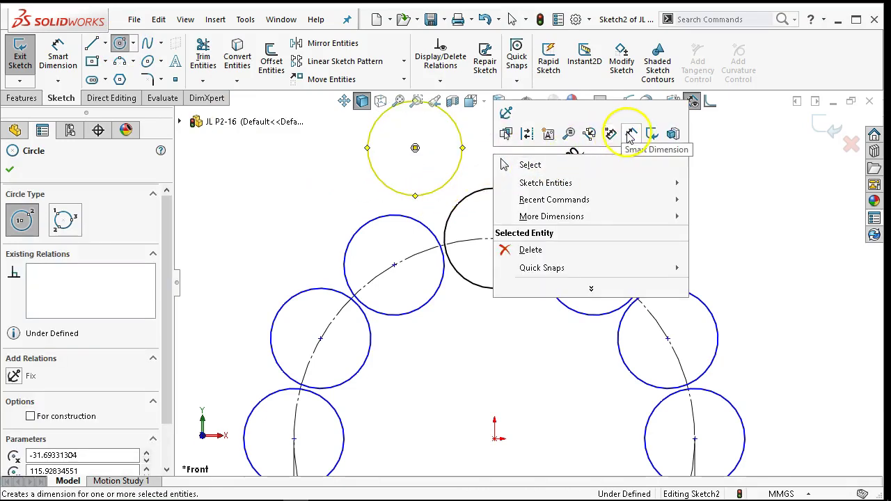
pyautogui.click(631, 137)
pyautogui.click(388, 185)
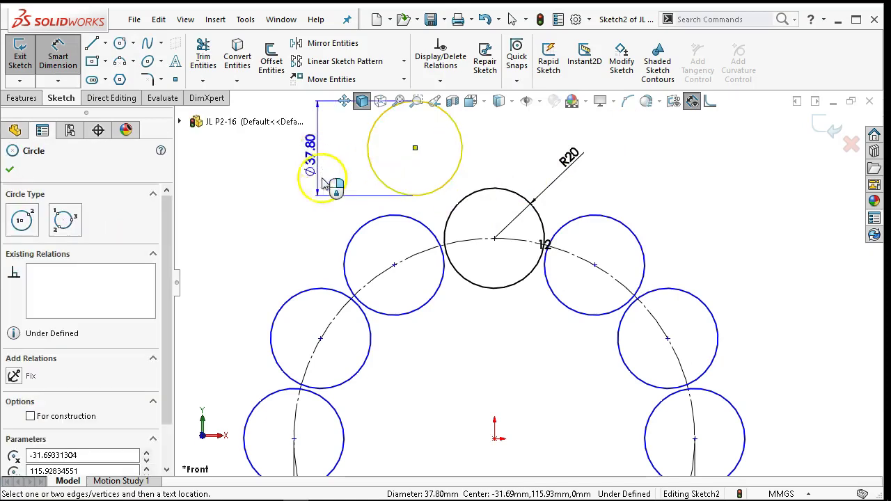
pyautogui.click(305, 216)
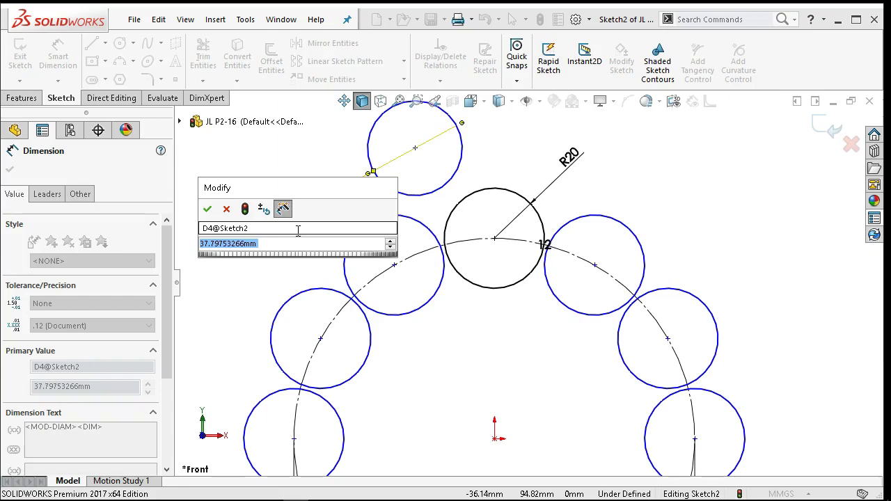
pyautogui.write('6')
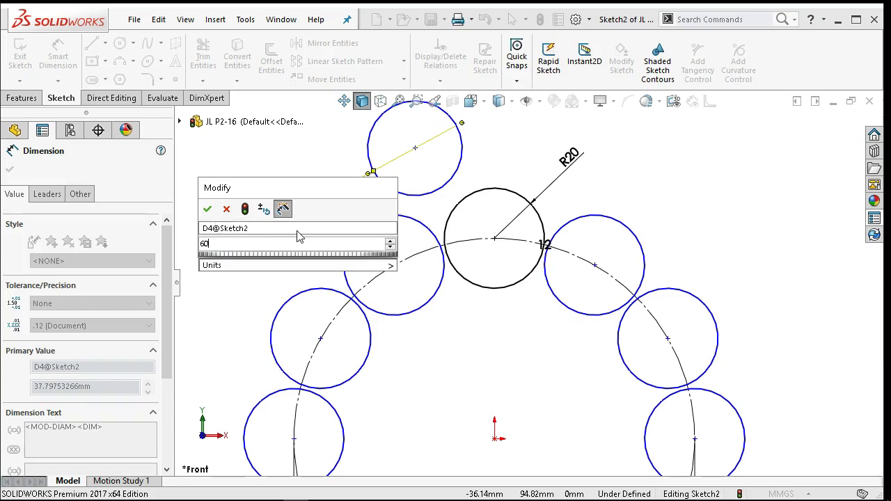
pyautogui.write('0')
pyautogui.press('Return')
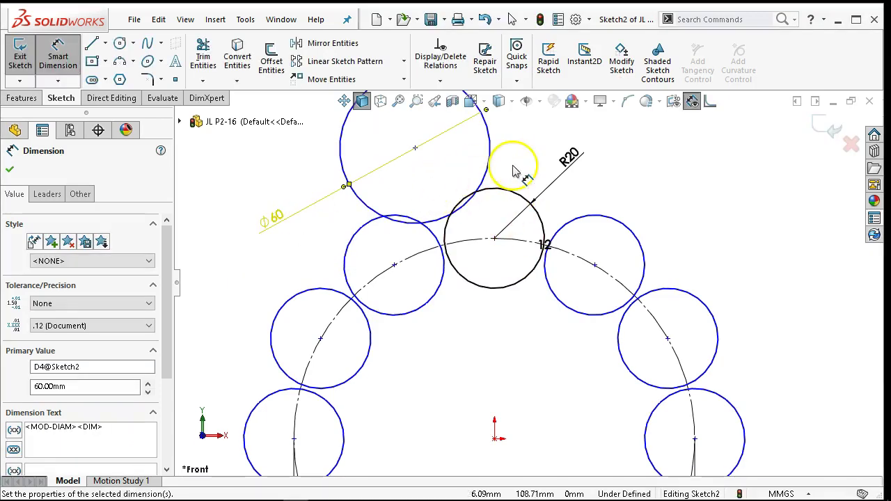
pyautogui.rightClick(513, 169)
pyautogui.click(543, 207)
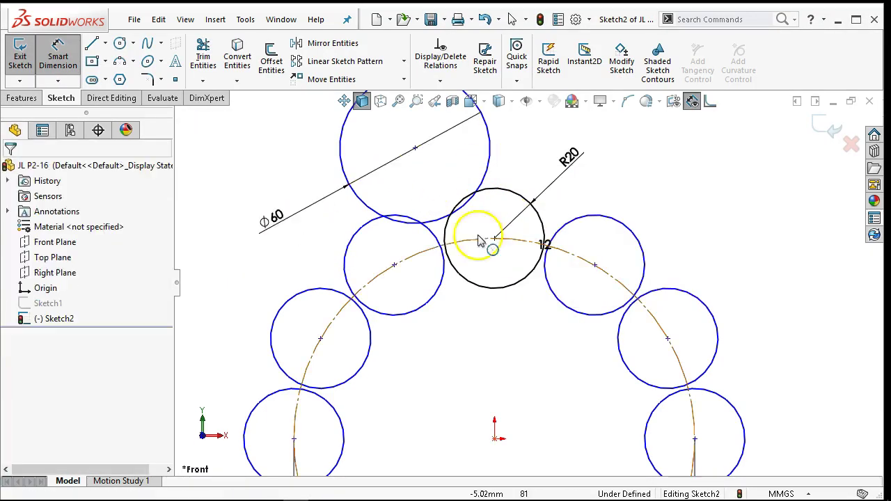
# Step: Make the 60 mm circle tangent to the patterned circle just left of the top circle
pyautogui.click(434, 225)
pyautogui.keyDown('ctrl'); pyautogui.click(437, 240); pyautogui.keyUp('ctrl')
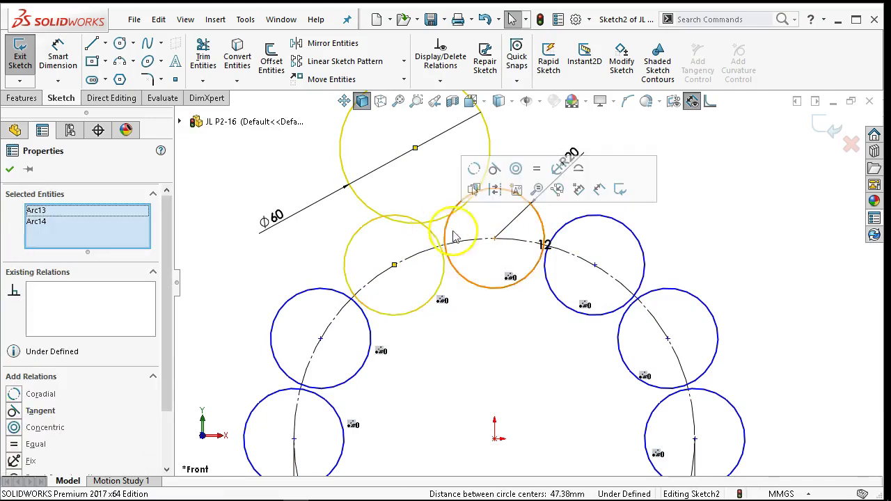
pyautogui.click(495, 168)
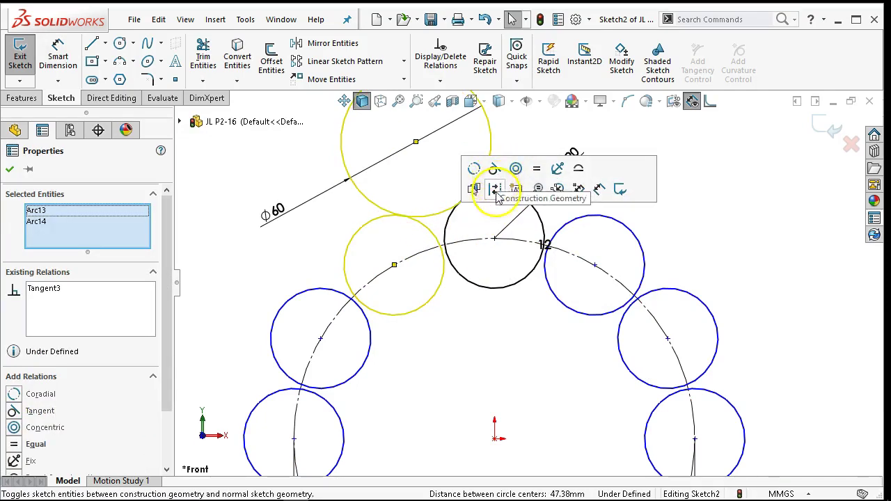
pyautogui.click(673, 132)
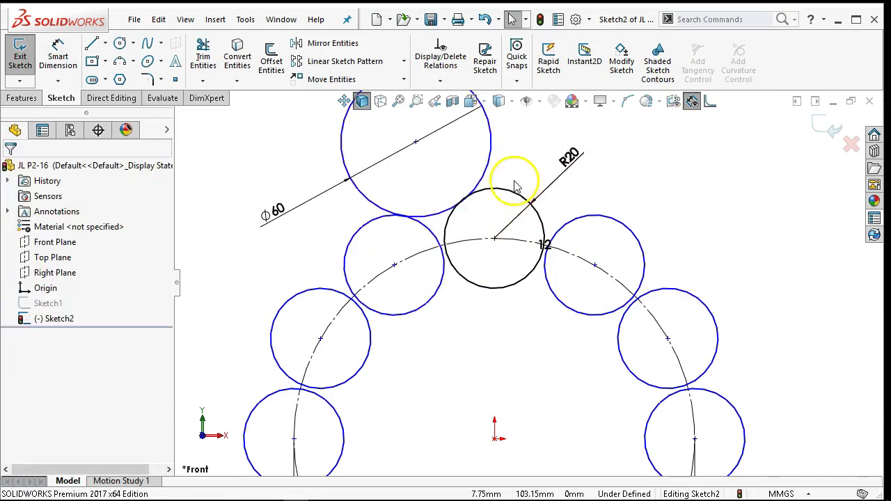
pyautogui.click(428, 235)
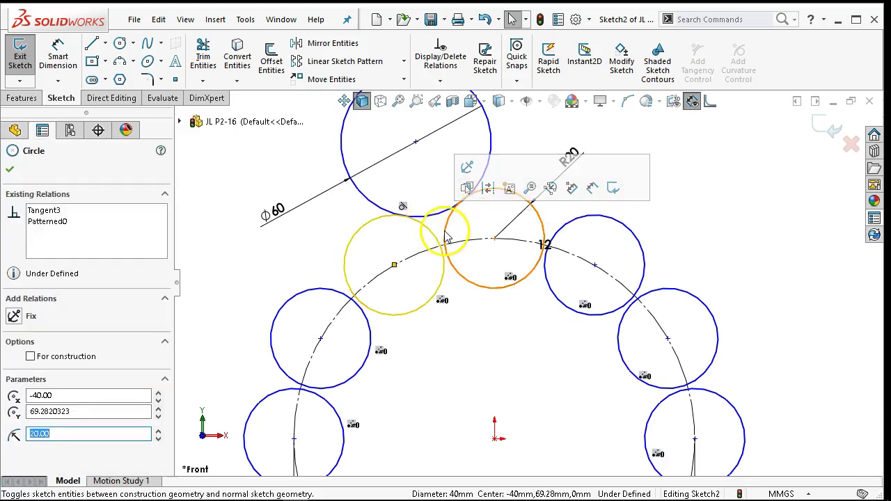
pyautogui.click(442, 220)
pyautogui.press('Escape')
pyautogui.click(441, 223)
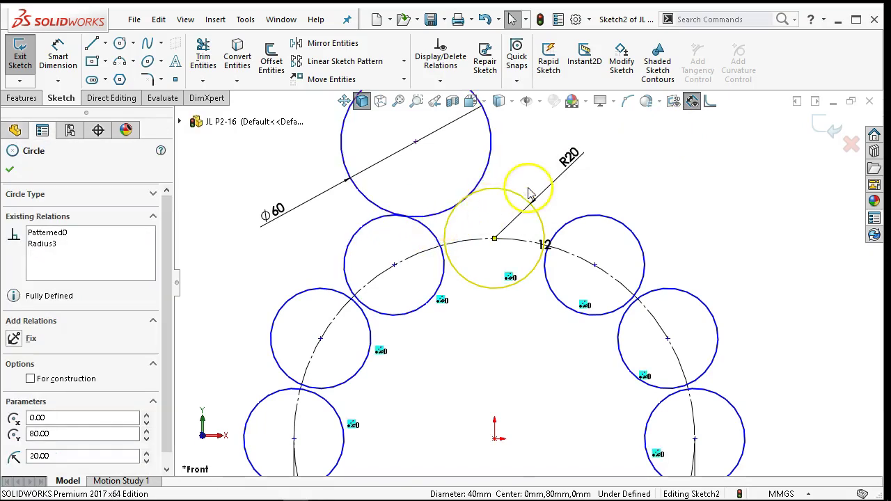
pyautogui.click(437, 220)
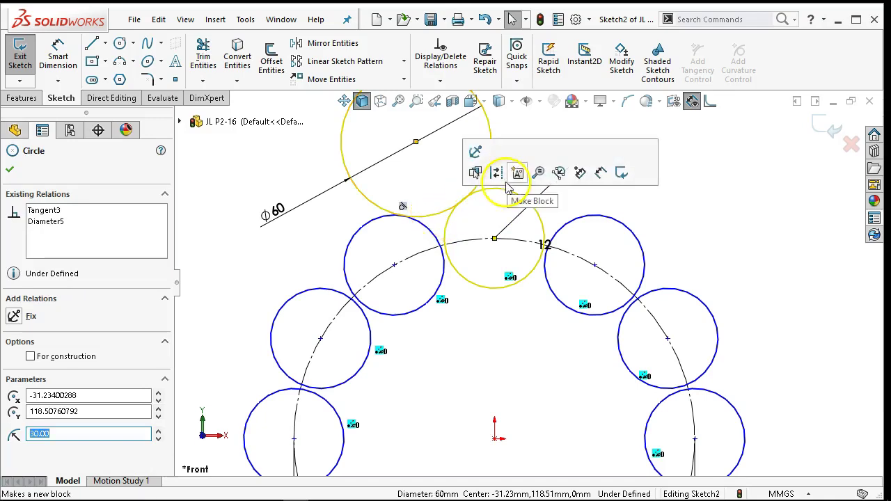
pyautogui.click(624, 204)
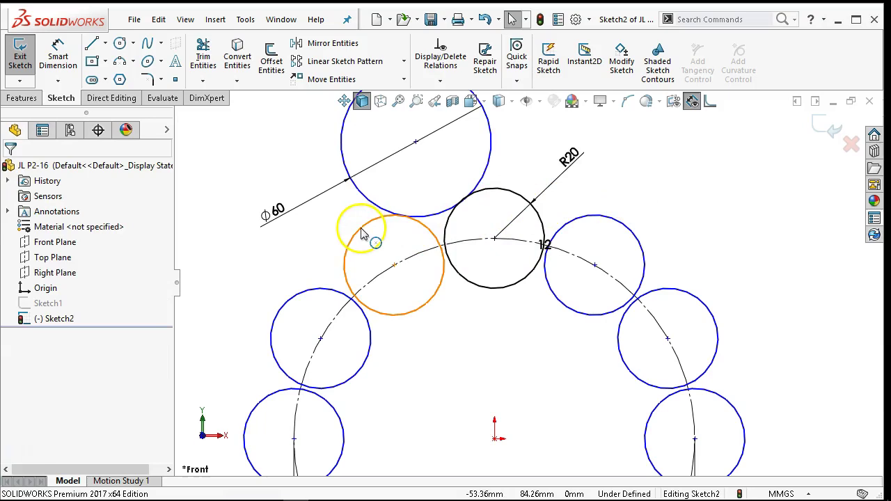
# Step: Make the 60 mm circle tangent to the top R20 circle
pyautogui.click(489, 191)
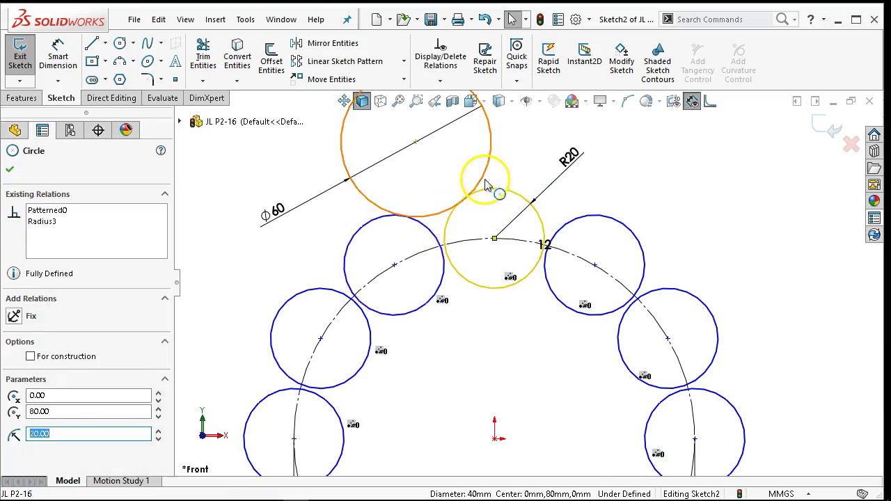
pyautogui.keyDown('ctrl'); pyautogui.click(486, 181); pyautogui.keyUp('ctrl')
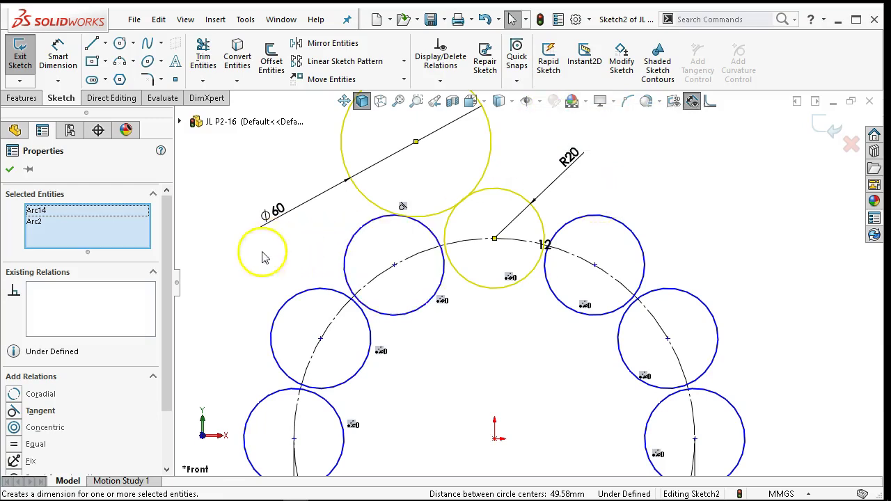
pyautogui.click(12, 413)
pyautogui.click(656, 199)
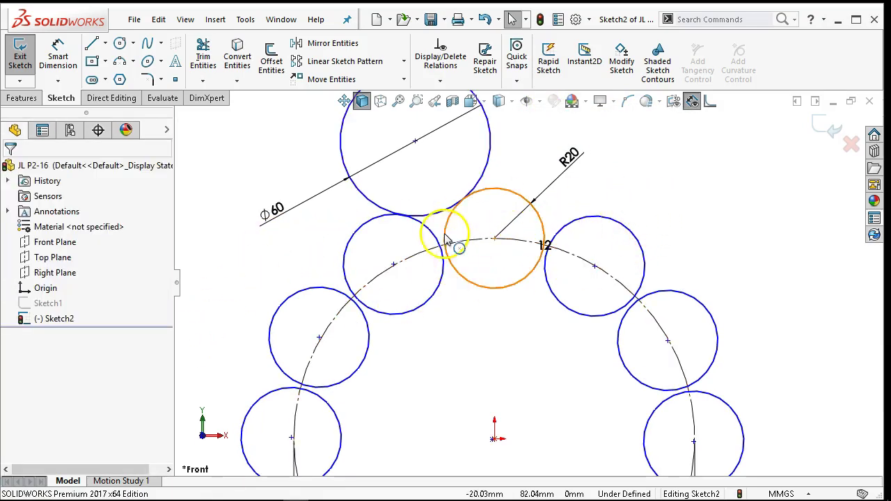
# Step: Copy the 60 mm circle to the inside of the ring below the top circle and make the two circles equal
pyautogui.scroll(3, 456, 328)
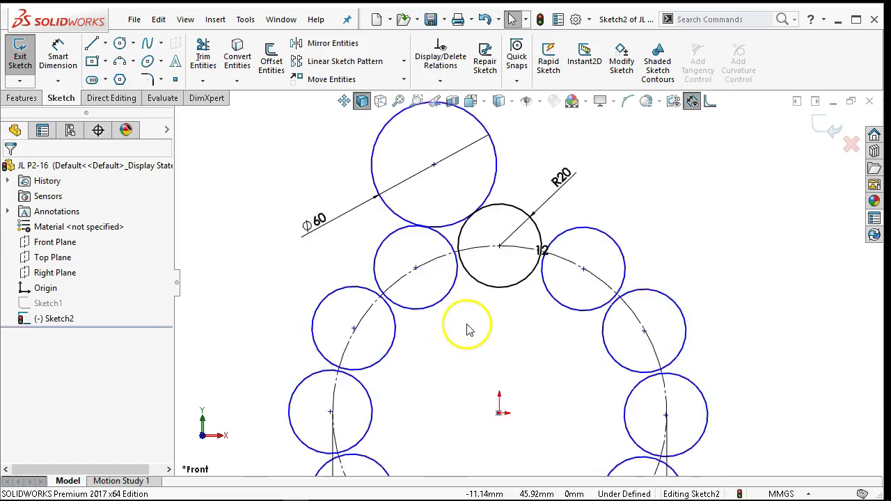
pyautogui.click(503, 191)
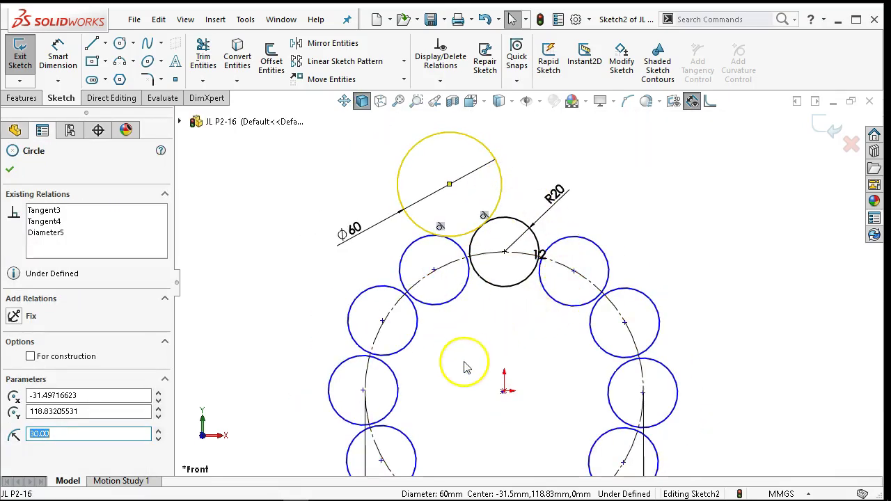
pyautogui.click(501, 349)
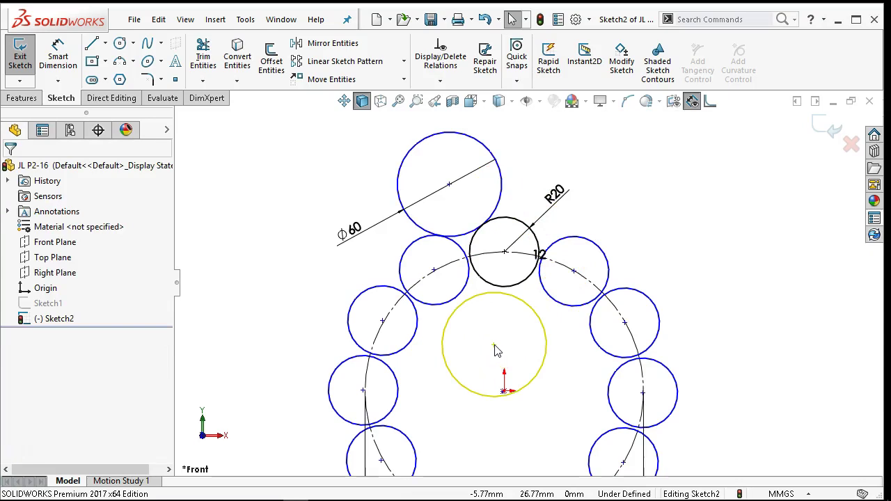
pyautogui.scroll(-2, 496, 344)
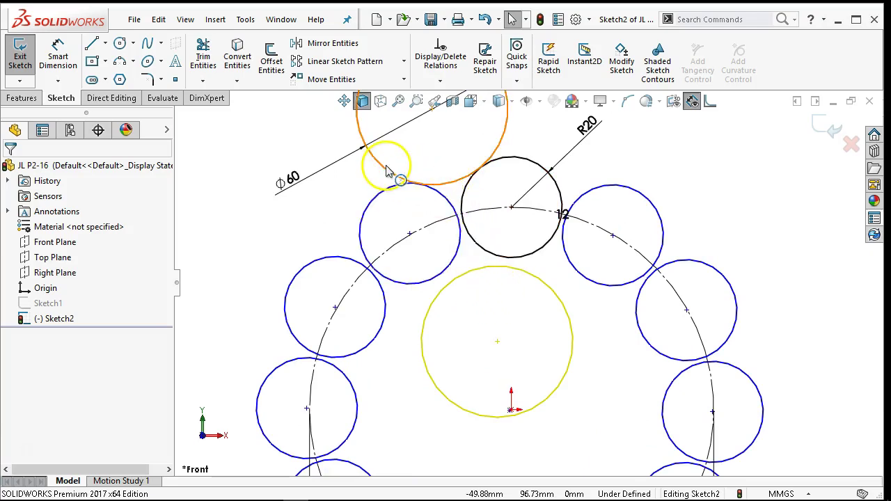
pyautogui.click(386, 170)
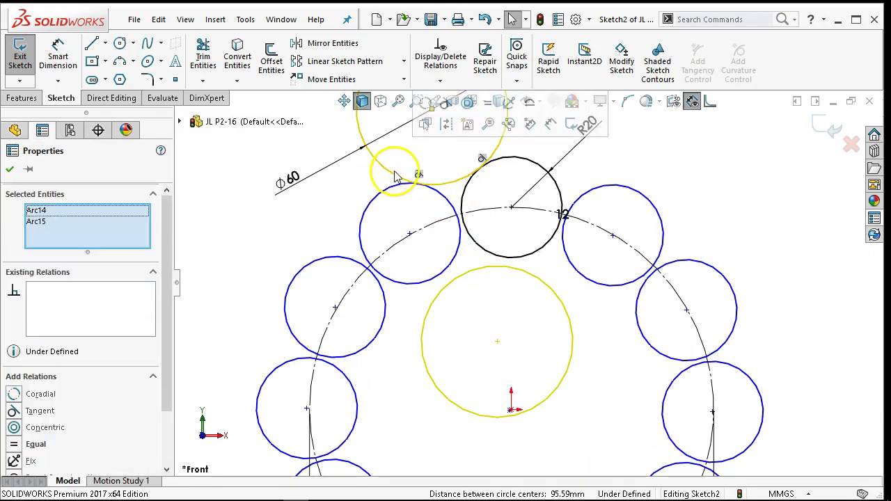
pyautogui.click(488, 106)
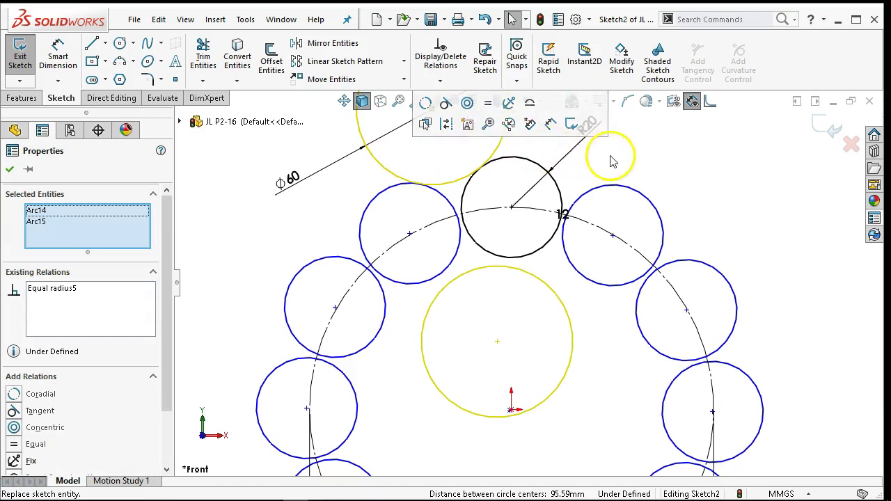
# Step: Make the copied inner circle tangent to the top R20 circle and to that circle's left neighbour
pyautogui.click(522, 270)
pyautogui.keyDown('ctrl'); pyautogui.click(524, 257); pyautogui.keyUp('ctrl')
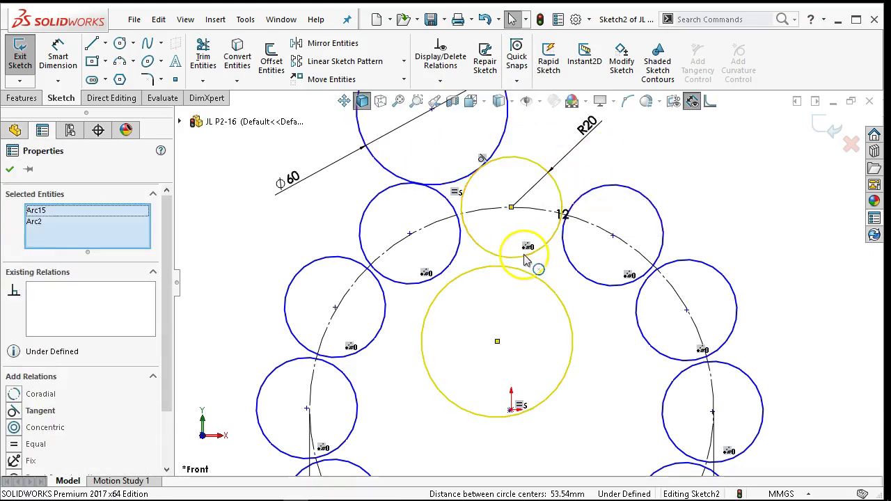
pyautogui.click(573, 200)
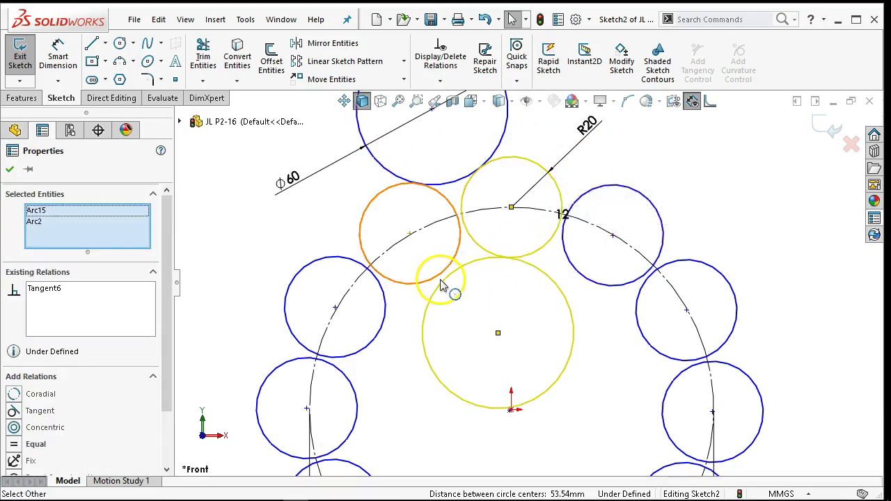
pyautogui.click(433, 292)
pyautogui.keyDown('ctrl'); pyautogui.click(435, 300); pyautogui.keyUp('ctrl')
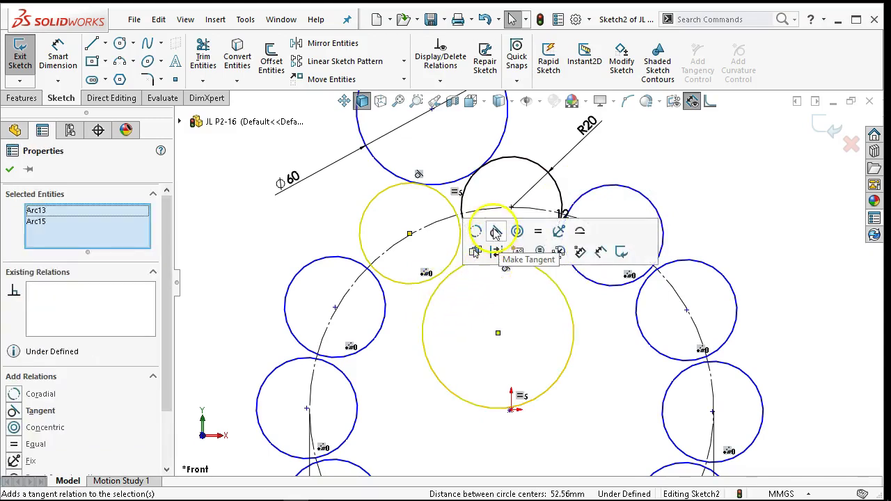
pyautogui.click(513, 232)
pyautogui.click(702, 202)
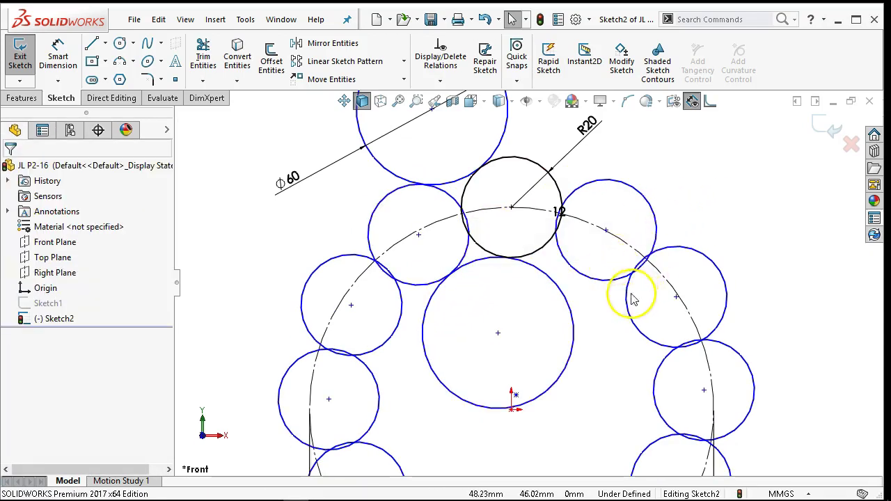
# Step: Align the bottom patterned circle's centre vertically with the origin and place it on the 160 mm construction circle
pyautogui.scroll(5, 630, 298)
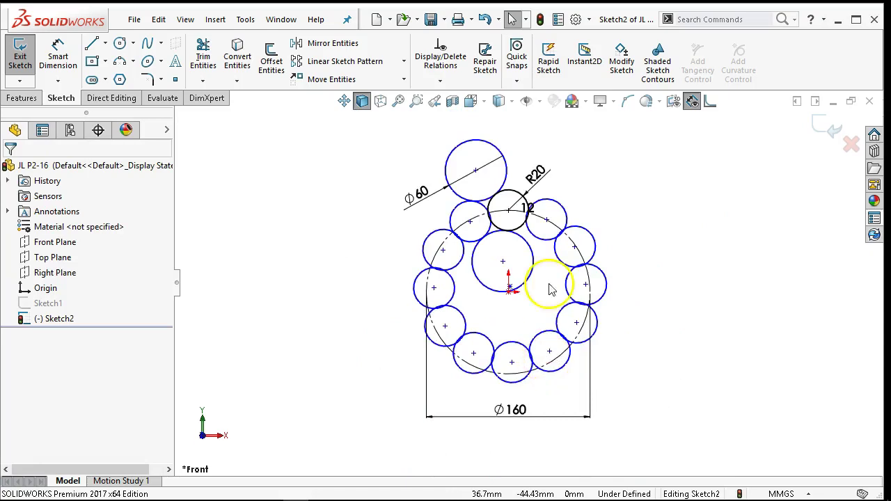
pyautogui.scroll(-3, 529, 279)
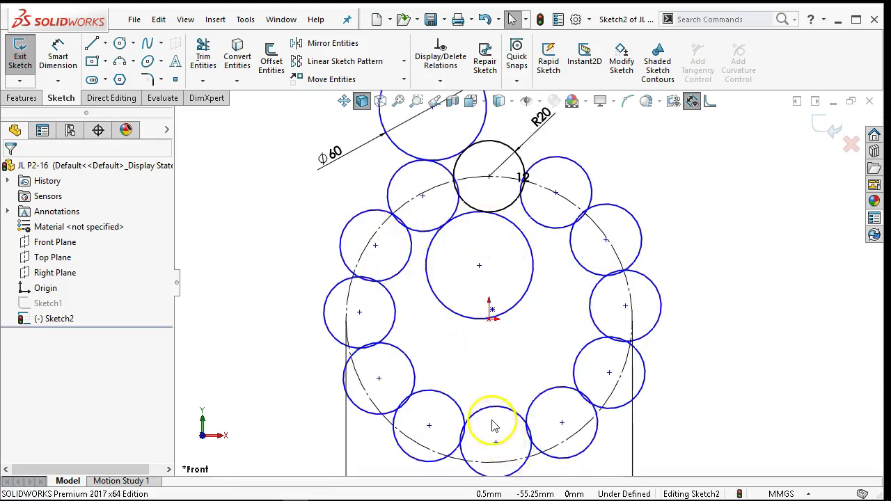
pyautogui.hotkey('ctrl', 'Up')
pyautogui.moveTo(504, 410); pyautogui.dragTo(499, 428)
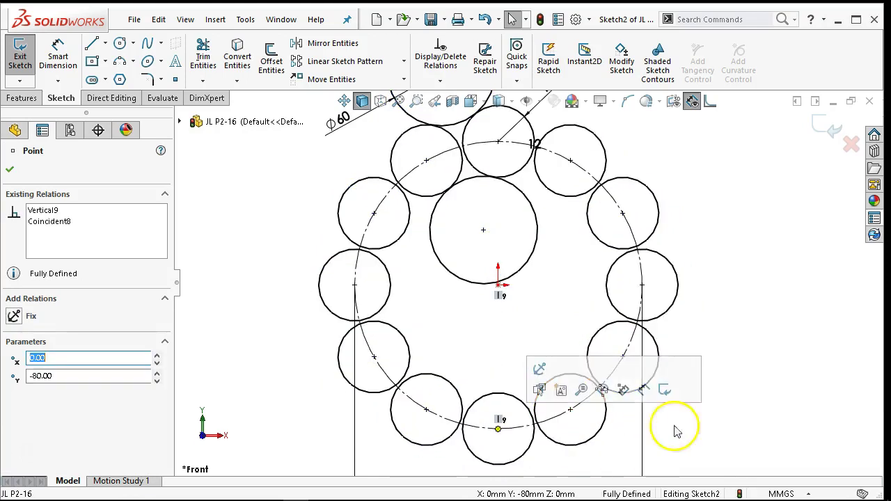
pyautogui.click(730, 406)
# Step: Circular-pattern the outer and inner 60 mm circles around the origin with 12 equally spaced instances over 360°
pyautogui.scroll(3, 536, 258)
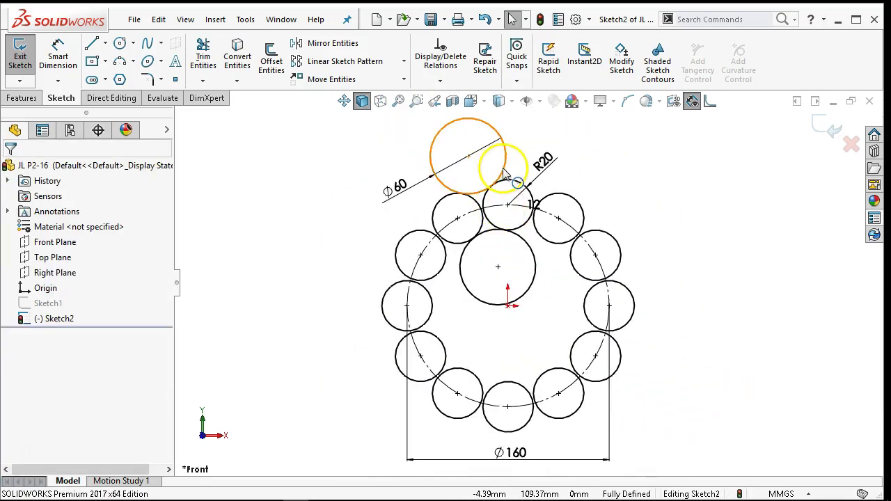
pyautogui.click(506, 174)
pyautogui.keyDown('ctrl'); pyautogui.click(528, 269); pyautogui.keyUp('ctrl')
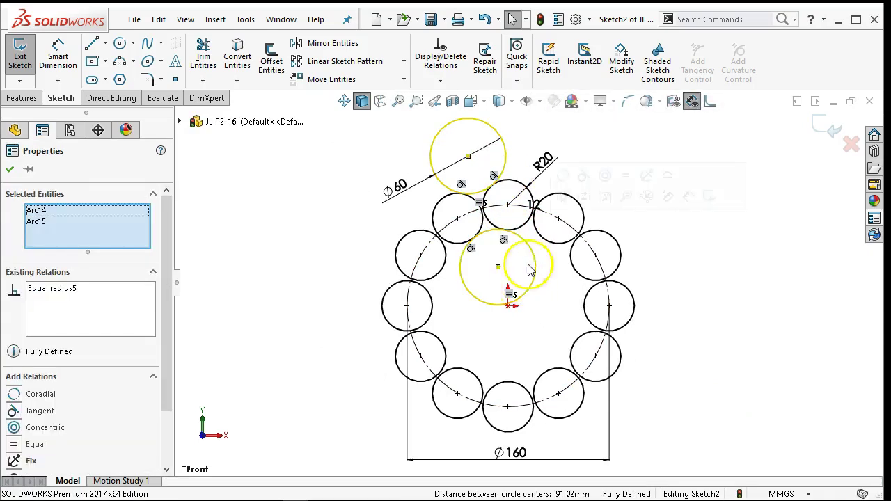
pyautogui.click(405, 62)
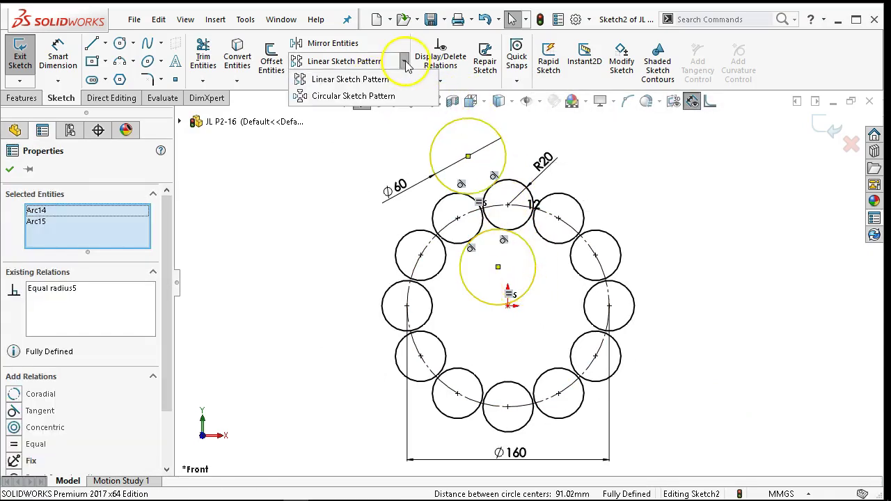
pyautogui.click(358, 95)
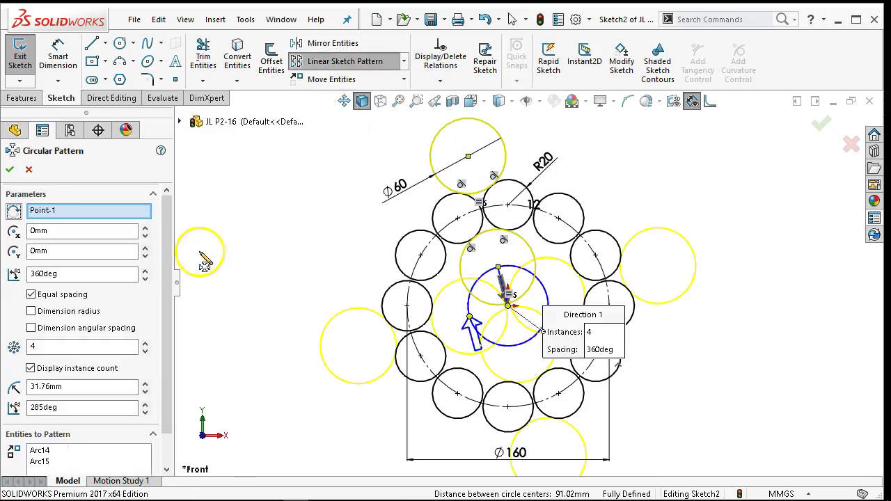
pyautogui.doubleClick(33, 346)
pyautogui.write('12')
pyautogui.press('Tab')
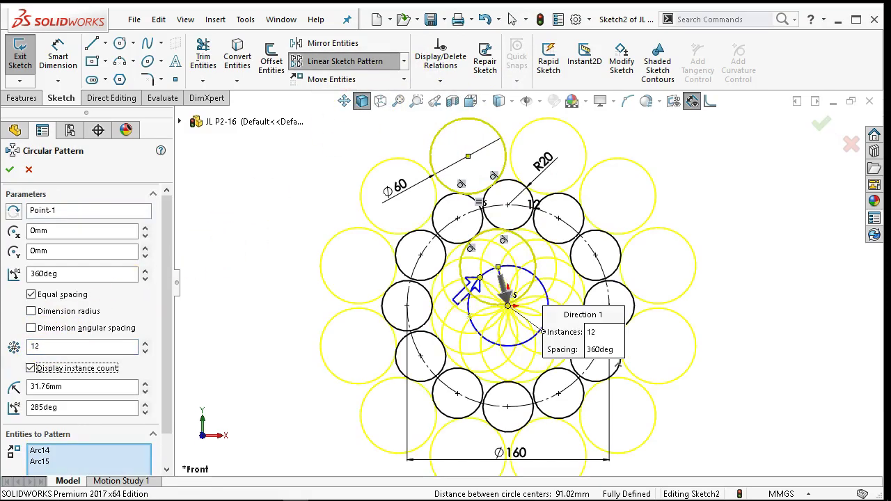
pyautogui.click(10, 170)
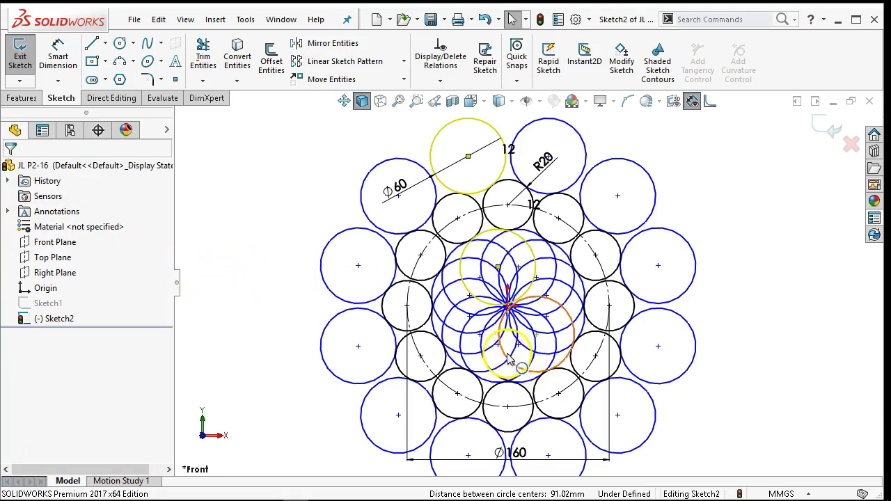
# Step: Make the patterned outer 60 mm circle just right of the original tangent to the top R20 circle
pyautogui.keyDown('ctrl'); pyautogui.moveTo(501, 405); pyautogui.dragTo(507, 374, button='middle'); pyautogui.keyUp('ctrl')
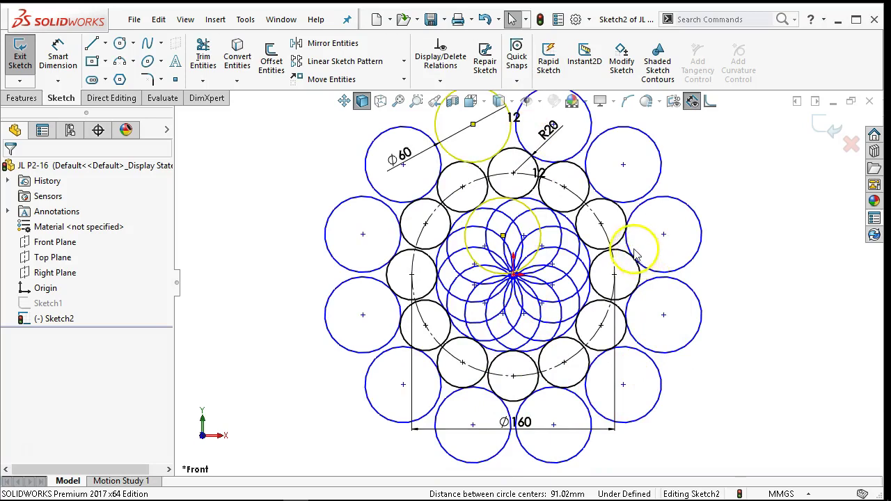
pyautogui.scroll(-5, 574, 193)
pyautogui.keyDown('ctrl'); pyautogui.moveTo(538, 137); pyautogui.dragTo(537, 184, button='middle'); pyautogui.keyUp('ctrl')
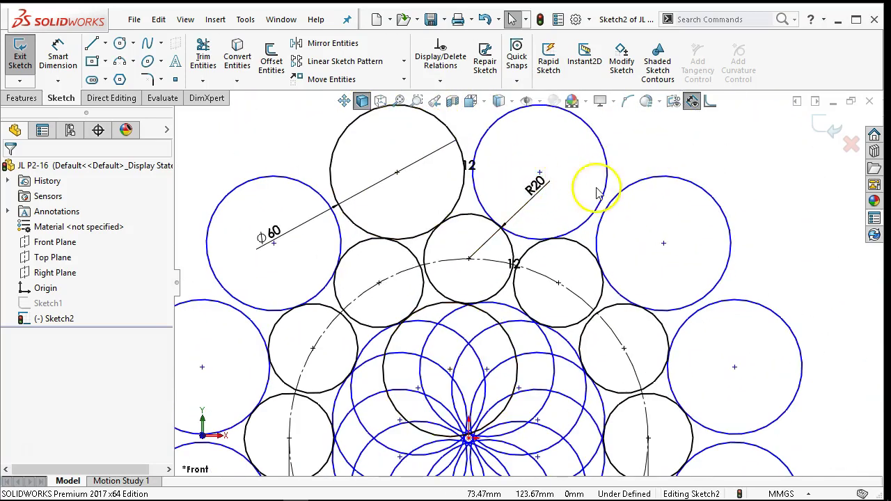
pyautogui.click(477, 216)
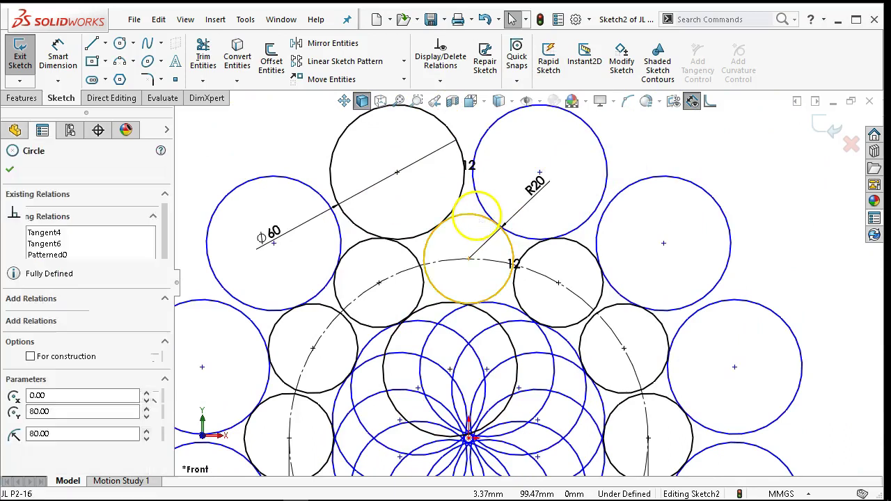
pyautogui.keyDown('ctrl'); pyautogui.click(488, 214); pyautogui.keyUp('ctrl')
pyautogui.click(534, 172)
pyautogui.click(731, 193)
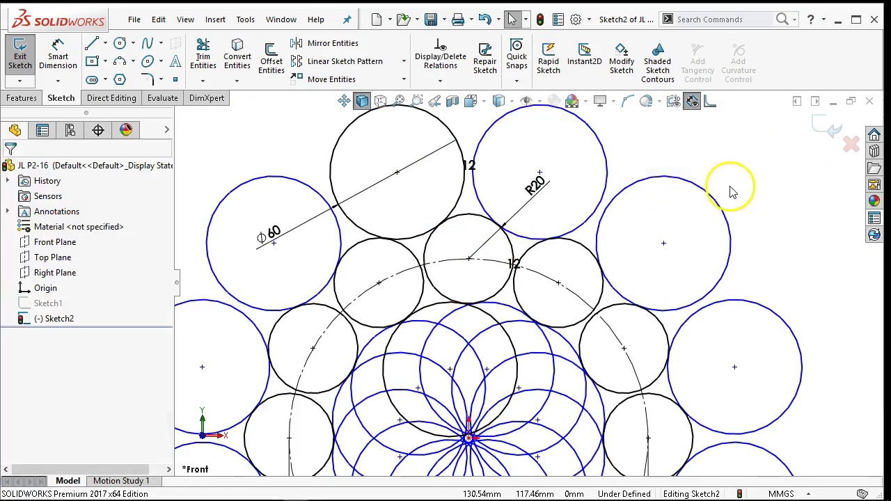
# Step: Make the same patterned outer 60 mm circle tangent to the R20 circle just right of the top one
pyautogui.click(578, 222)
pyautogui.click(578, 242)
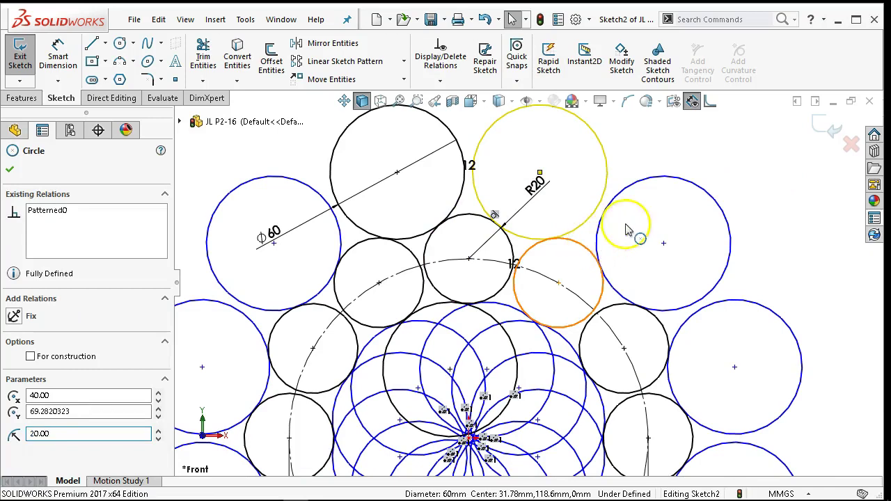
pyautogui.keyDown('ctrl'); pyautogui.click(632, 185); pyautogui.keyUp('ctrl')
pyautogui.click(637, 179)
pyautogui.click(761, 254)
pyautogui.press('z')
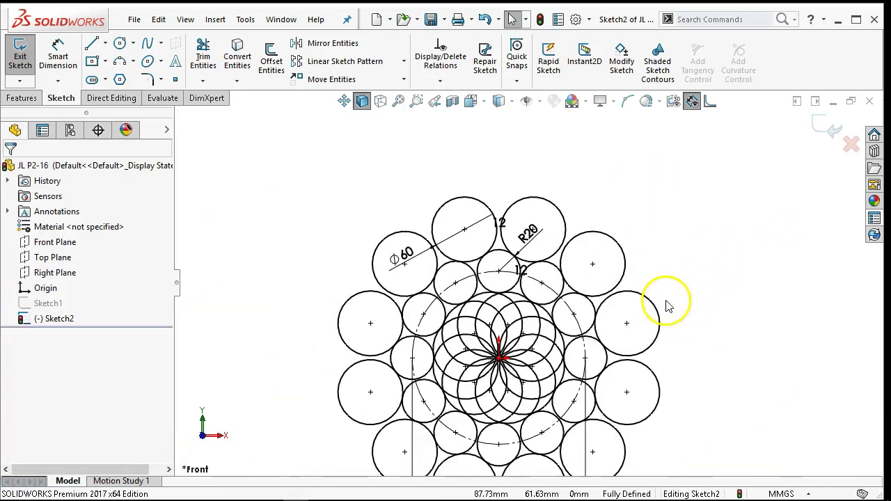
# Step: Start a boss extrusion of the sketch and select the lobe and connecting regions from the leftmost lobe up to the 11 o'clock lobe
pyautogui.scroll(-3, 474, 355)
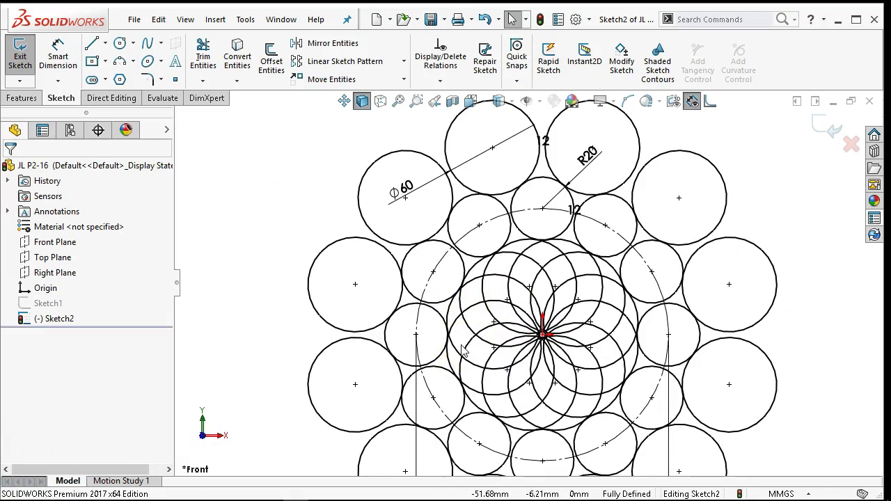
pyautogui.scroll(4, 529, 358)
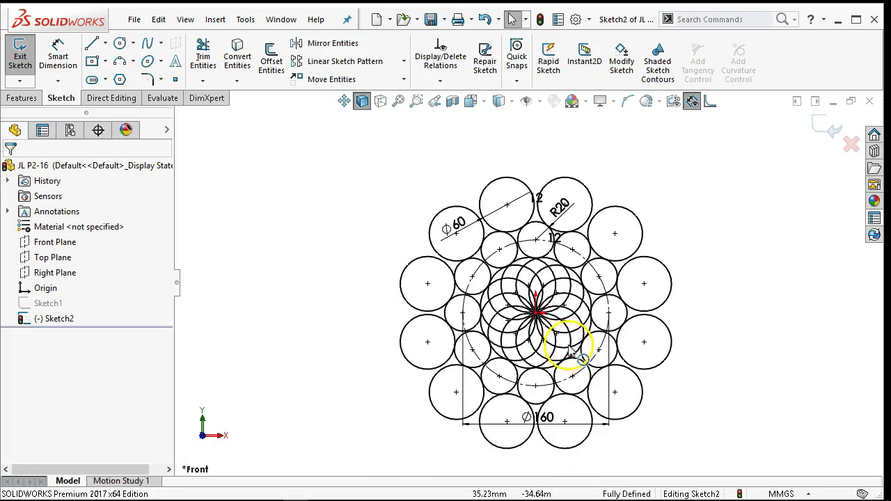
pyautogui.scroll(-2, 558, 362)
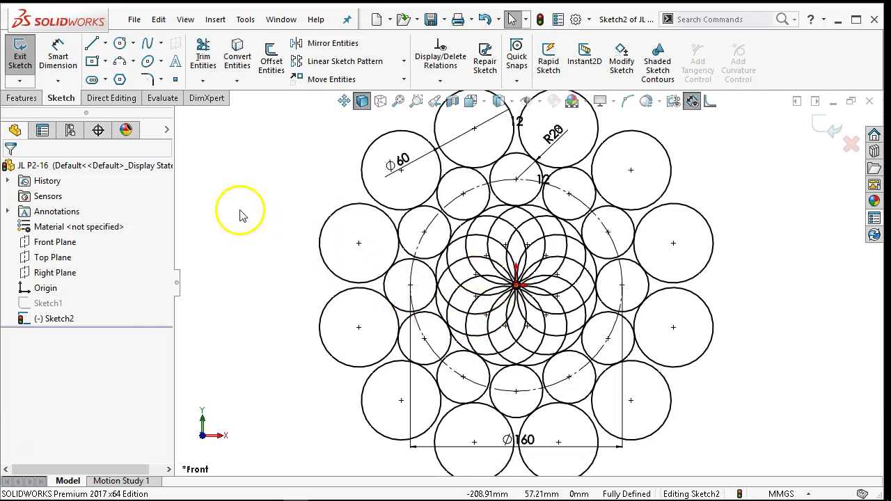
pyautogui.click(21, 98)
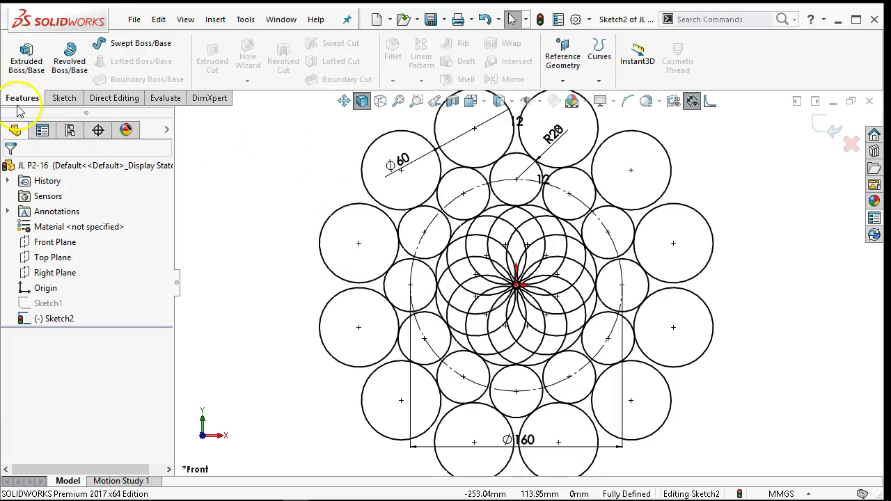
pyautogui.click(26, 66)
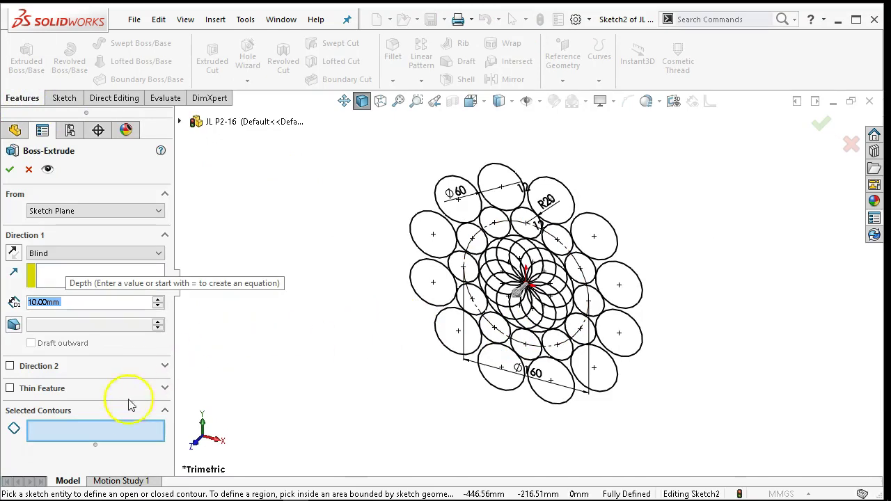
pyautogui.scroll(-5, 452, 316)
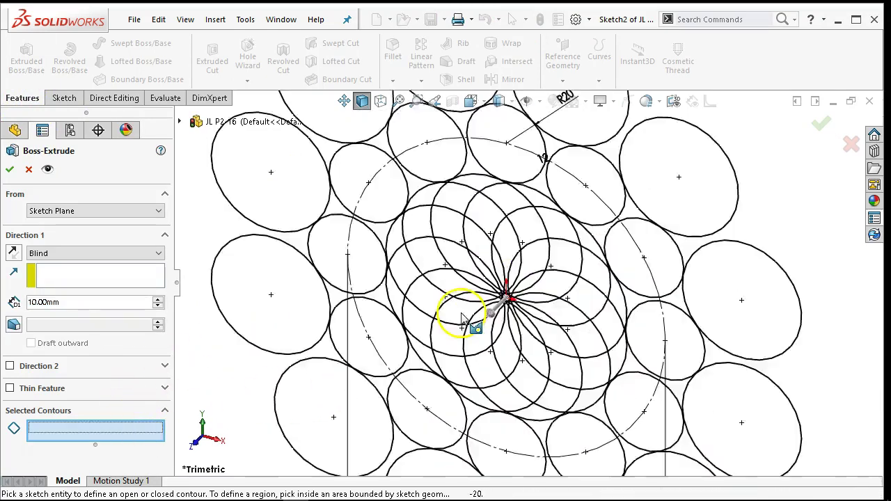
pyautogui.click(319, 295)
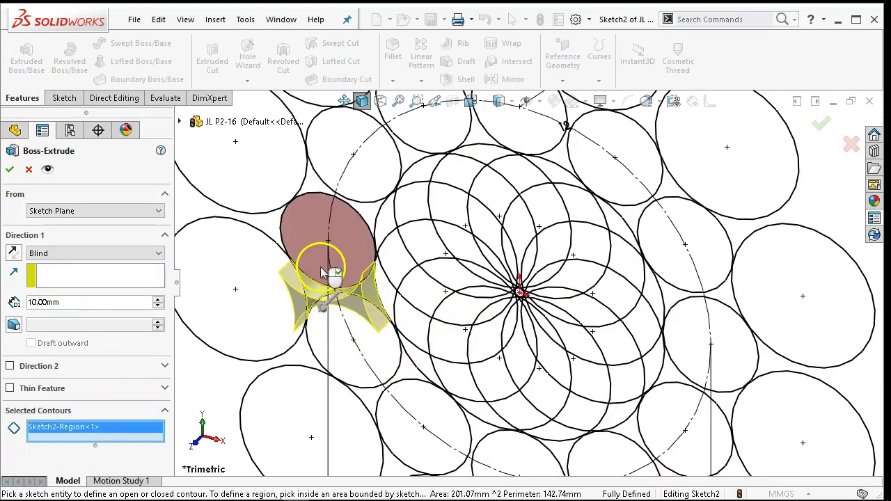
pyautogui.click(319, 259)
pyautogui.click(327, 195)
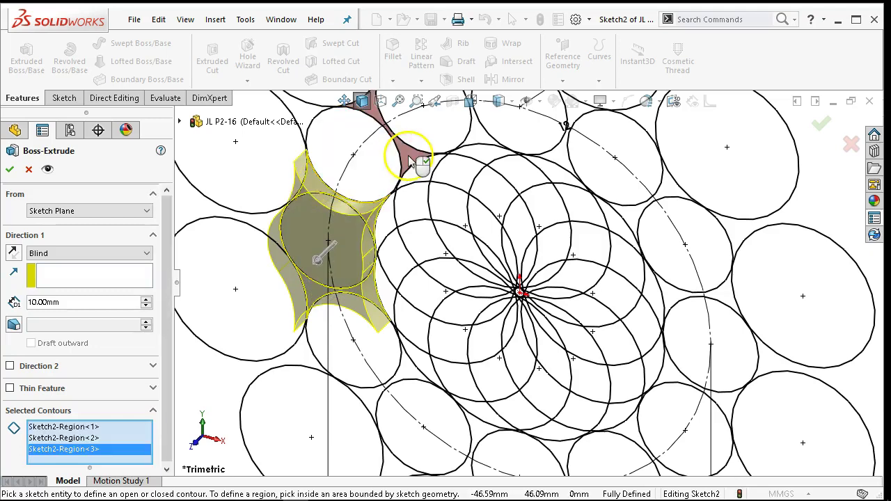
pyautogui.click(380, 163)
pyautogui.click(449, 143)
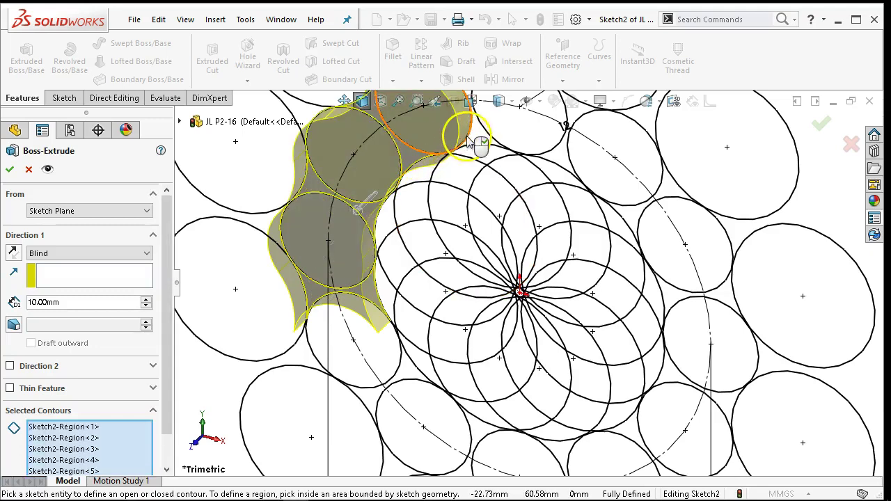
# Step: Add the lobe and connecting regions from the top lobe around to the 2 o'clock lobe to the extrusion contours
pyautogui.click(481, 140)
pyautogui.click(528, 139)
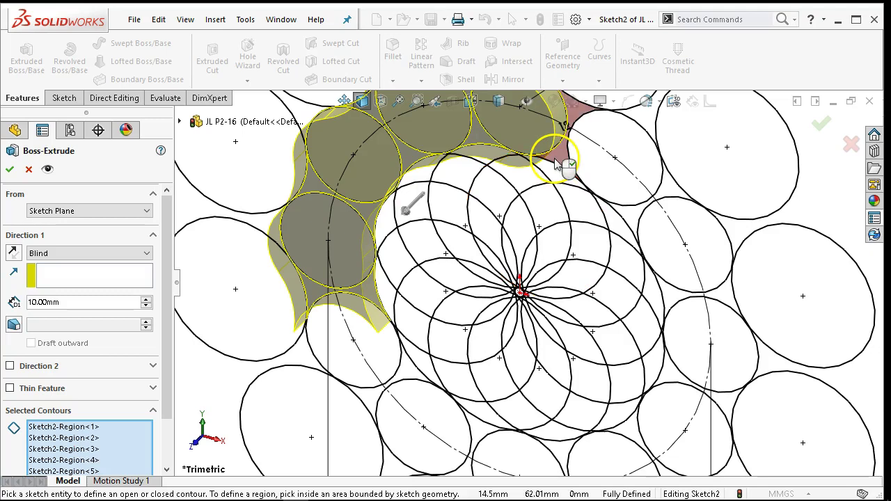
pyautogui.click(558, 163)
pyautogui.click(592, 178)
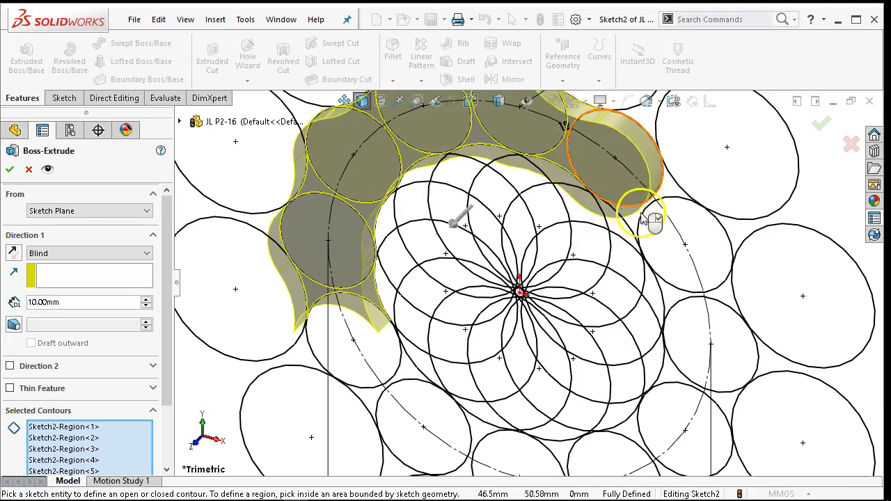
pyautogui.click(639, 227)
pyautogui.hotkey('ctrl', '1')
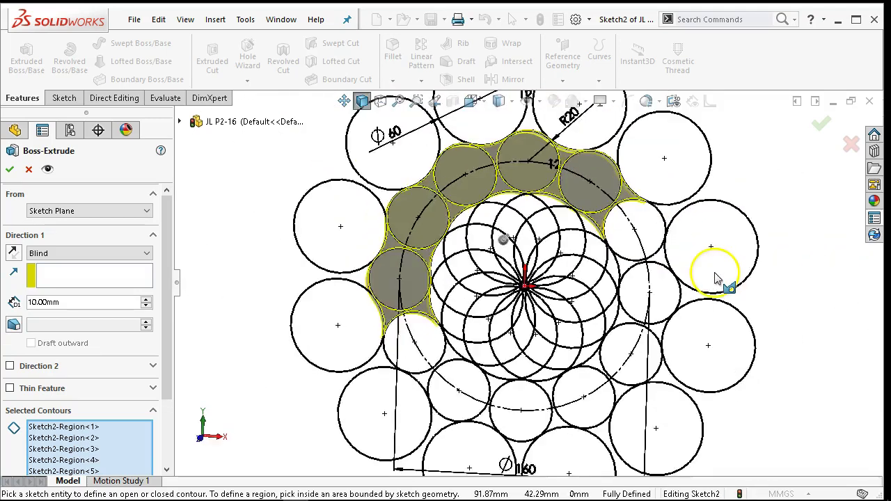
pyautogui.scroll(-3, 597, 277)
pyautogui.click(577, 237)
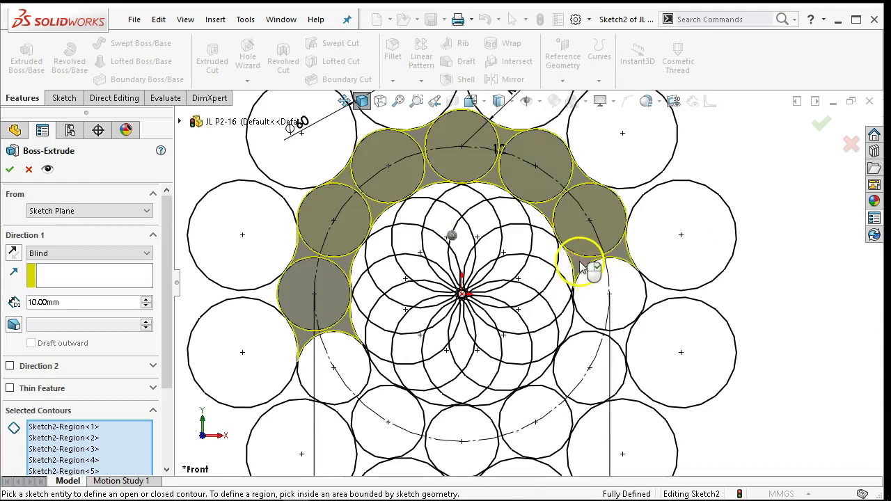
# Step: Add the lobe and connecting regions from the rightmost lobe down to the bottom lobe to the extrusion contours
pyautogui.click(589, 300)
pyautogui.click(585, 334)
pyautogui.click(578, 362)
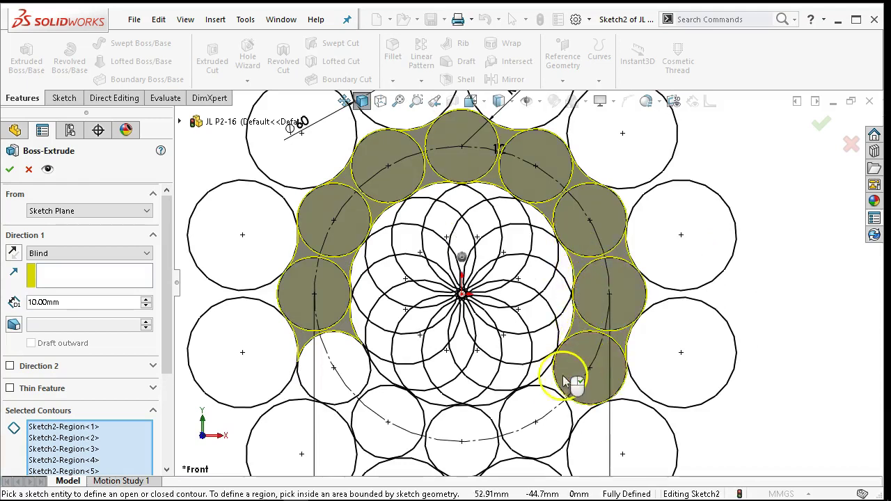
pyautogui.click(551, 389)
pyautogui.click(536, 410)
pyautogui.click(483, 411)
pyautogui.click(473, 421)
# Step: Add the remaining lower-left lobe and connecting regions and extrude the complete scalloped ring with a 10 mm blind depth
pyautogui.click(423, 415)
pyautogui.click(391, 411)
pyautogui.click(376, 389)
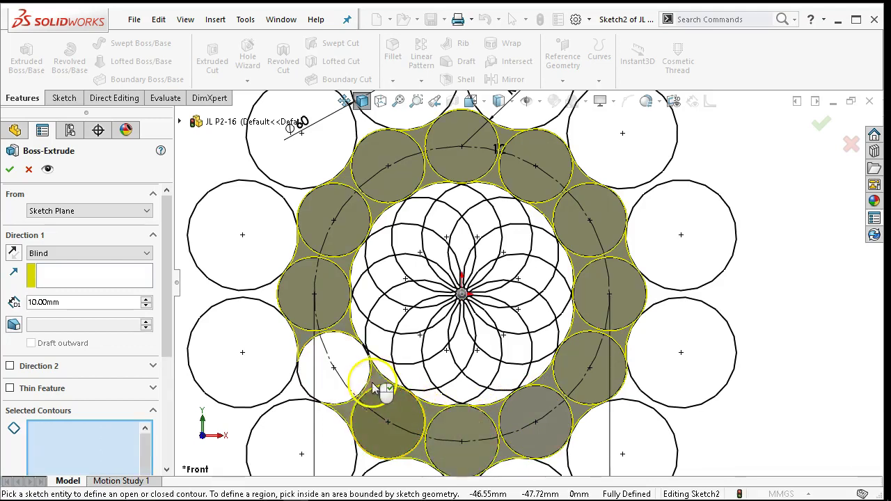
pyautogui.click(350, 367)
pyautogui.click(379, 394)
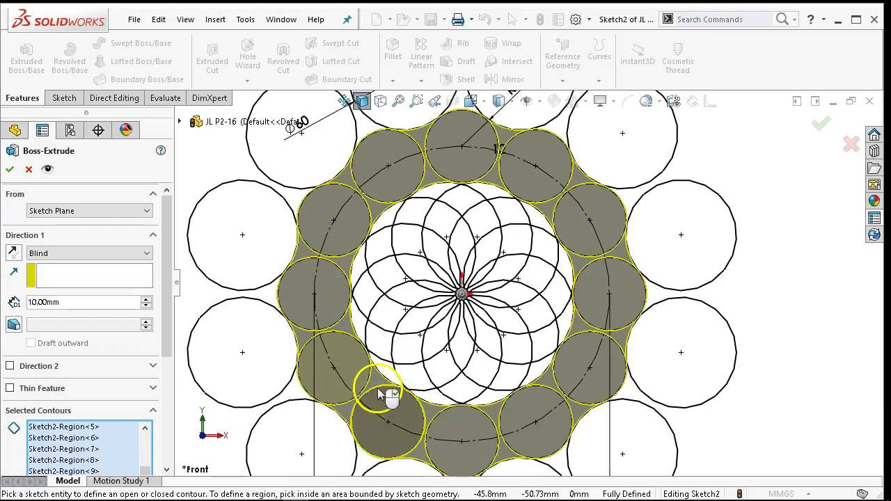
pyautogui.moveTo(167, 352); pyautogui.dragTo(167, 461)
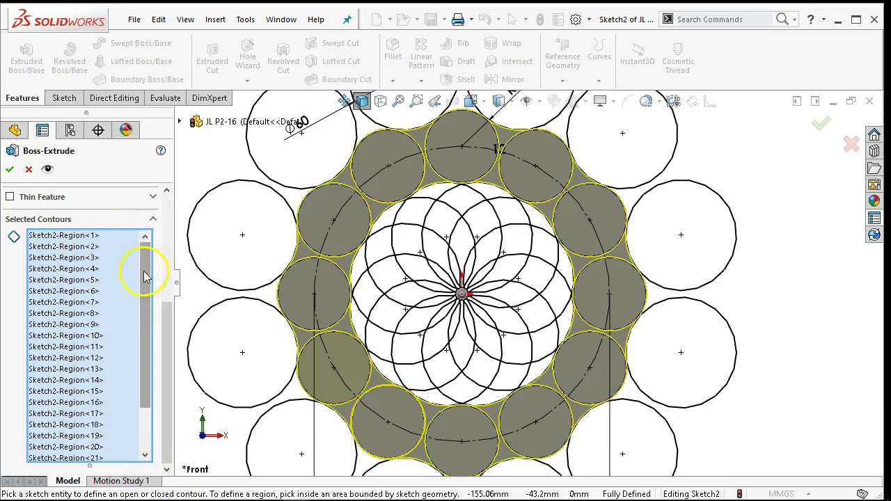
pyautogui.click(10, 170)
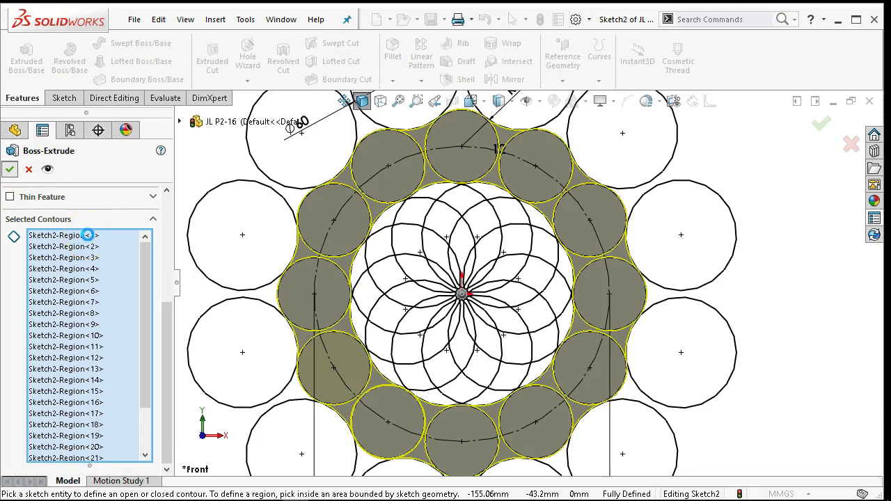
# Step: Inspect the extruded ring in an orbited and a front view, and display the dimensions of its sketch
pyautogui.moveTo(415, 317); pyautogui.dragTo(448, 215, button='middle')
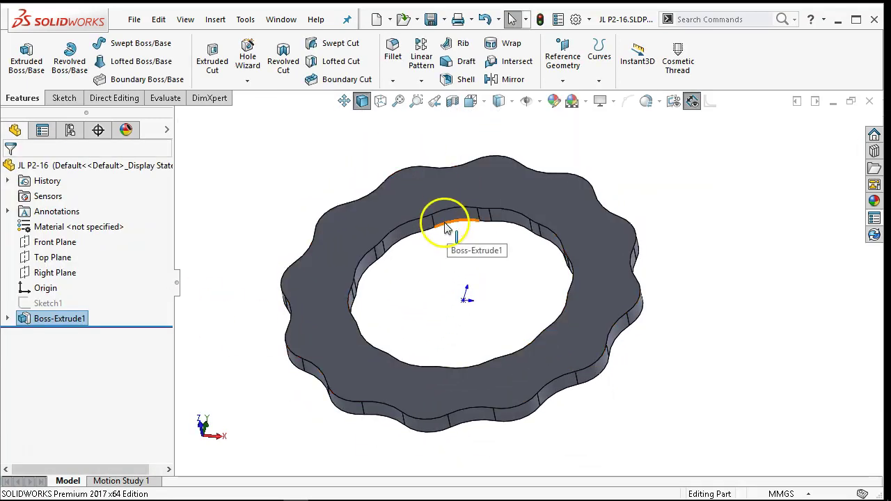
pyautogui.click(8, 319)
pyautogui.click(61, 335)
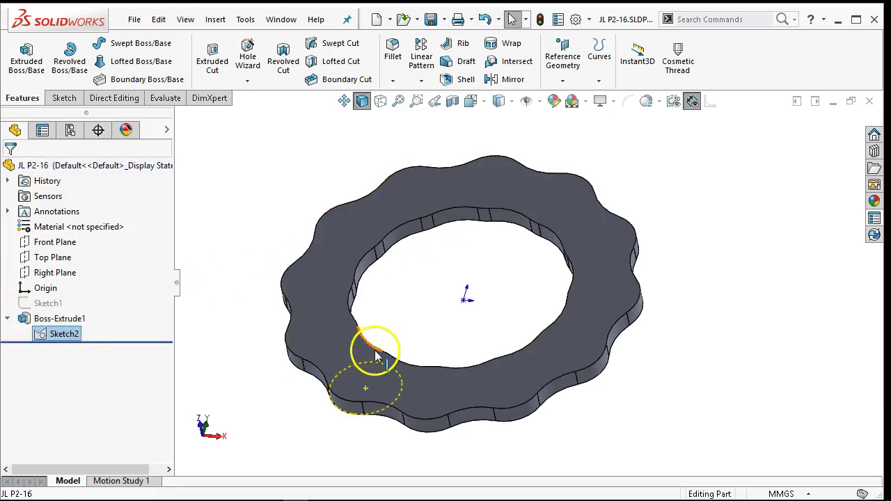
pyautogui.click(229, 274)
pyautogui.hotkey('ctrl', '1')
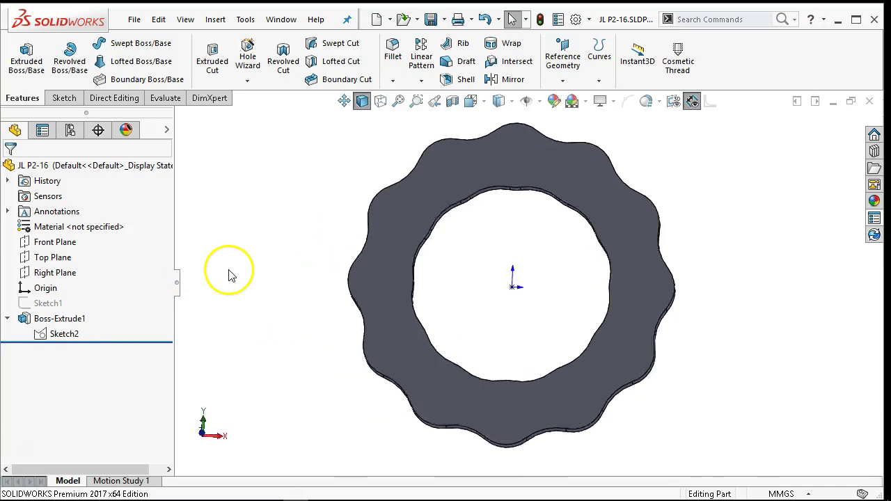
pyautogui.doubleClick(64, 334)
pyautogui.press('f')
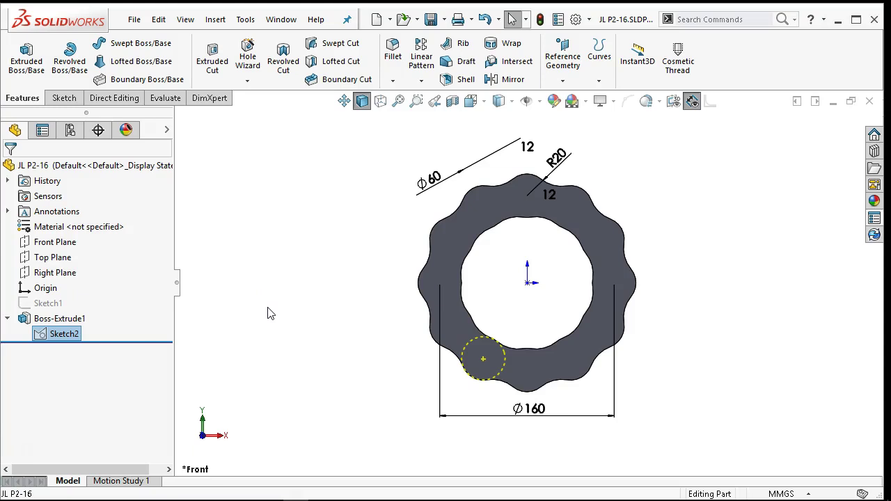
# Step: Review the circle geometry in the extrusion's sketch and examine the scalloped edges on the ring's front face
pyautogui.click(270, 313)
pyautogui.rightClick(52, 334)
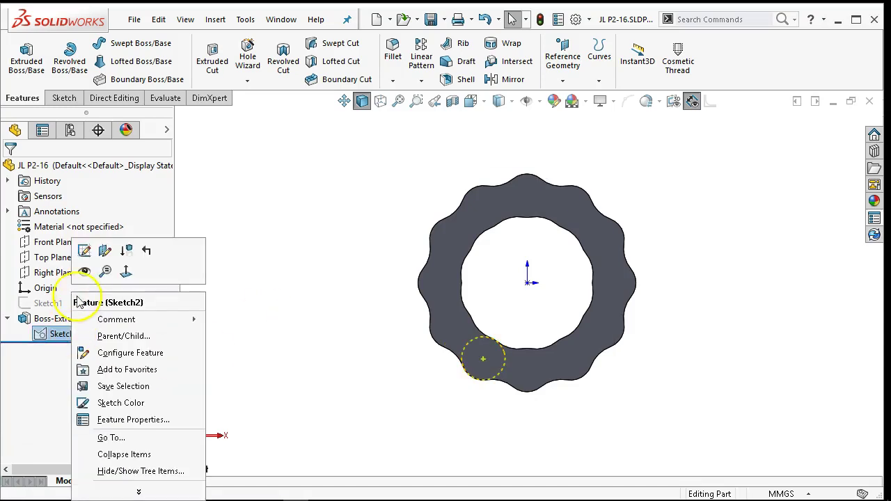
pyautogui.click(82, 252)
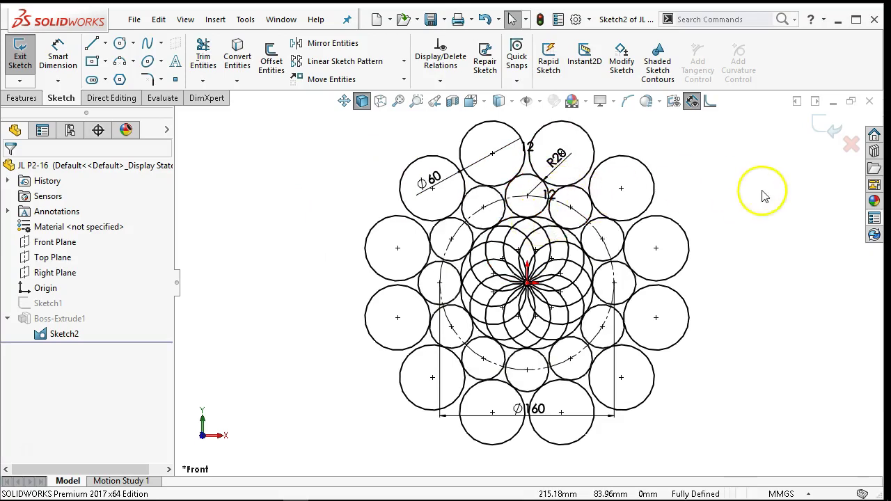
pyautogui.click(827, 126)
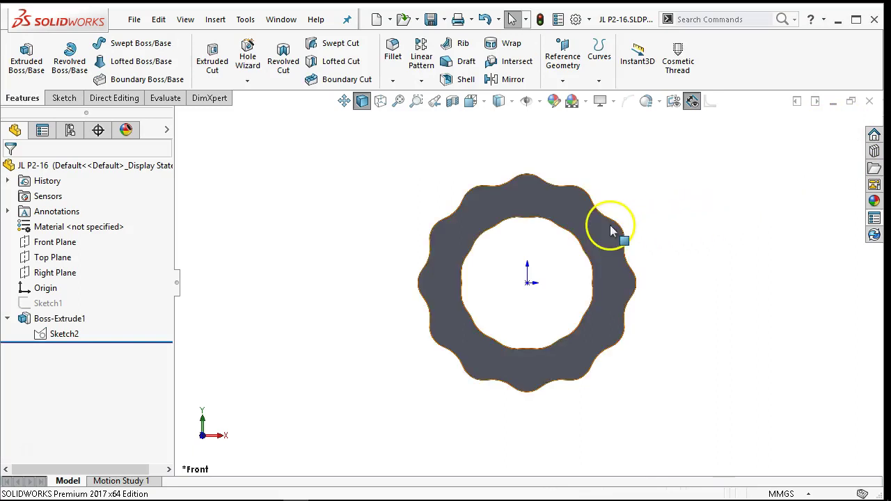
pyautogui.scroll(-3, 453, 206)
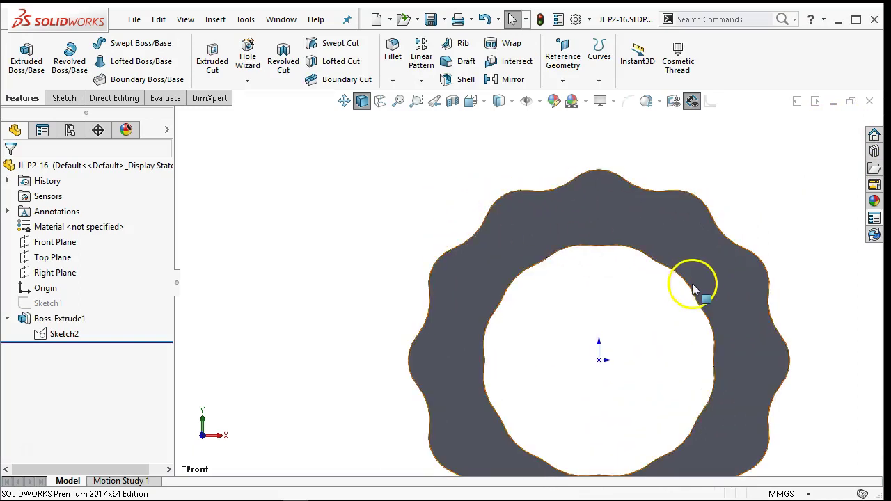
pyautogui.scroll(1, 711, 288)
pyautogui.scroll(-2, 713, 284)
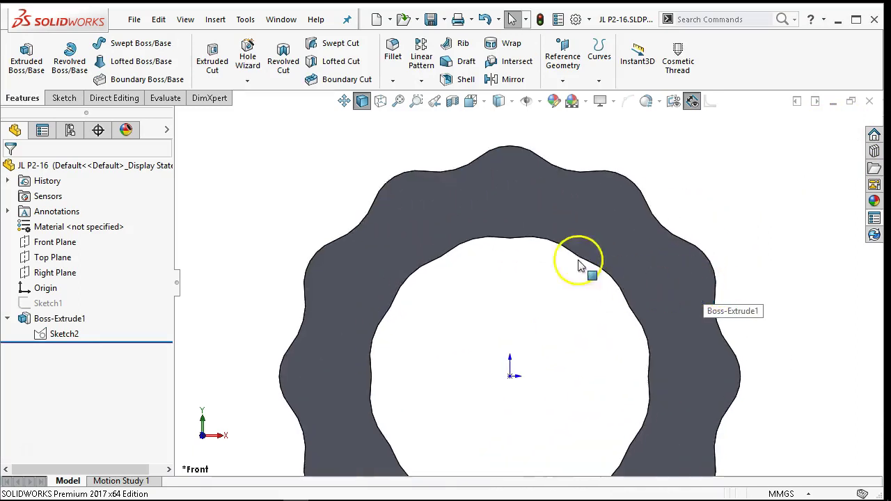
pyautogui.click(518, 187)
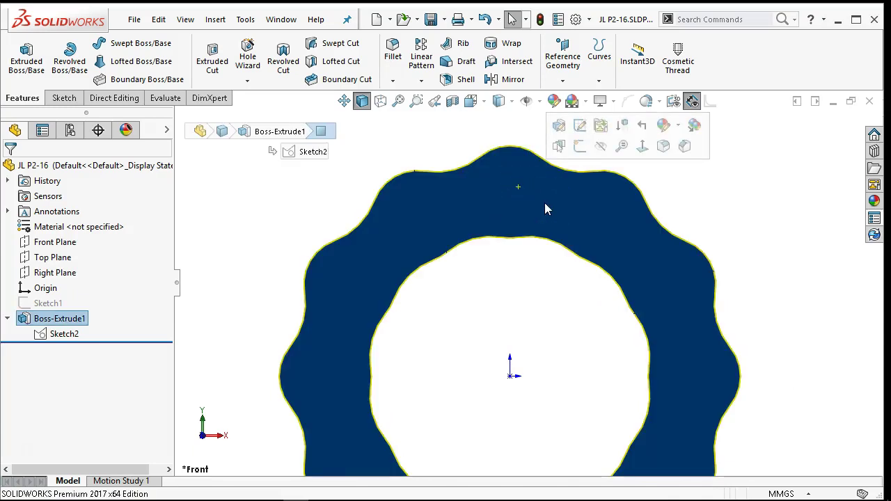
pyautogui.scroll(4, 487, 295)
# Step: Set the scalloped ring's extrusion depth to 7.5 mm
pyautogui.moveTo(488, 295); pyautogui.dragTo(358, 313, button='middle')
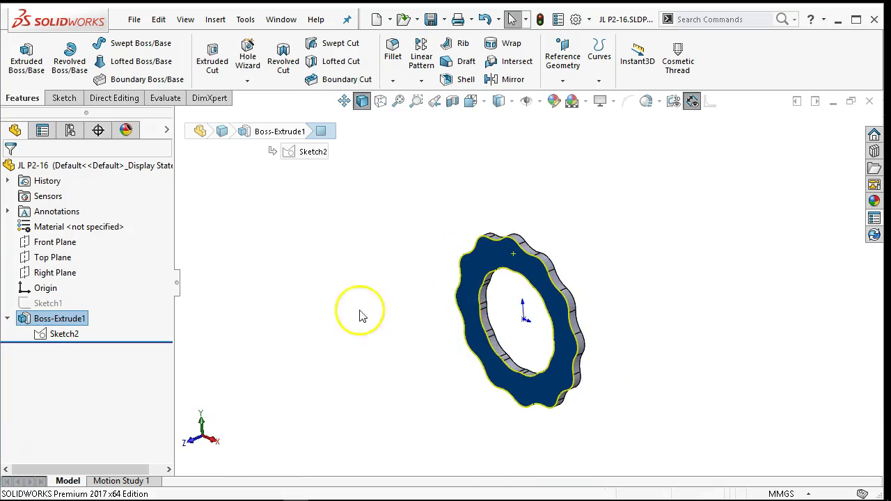
pyautogui.doubleClick(39, 321)
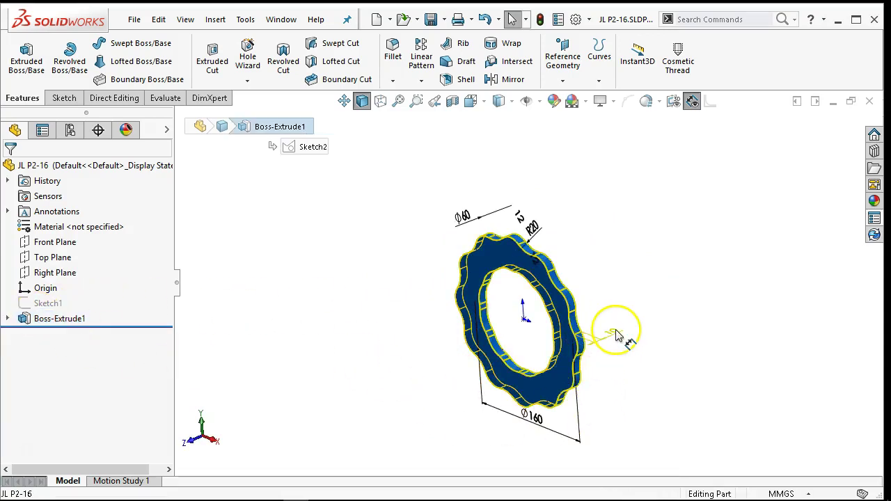
pyautogui.doubleClick(614, 332)
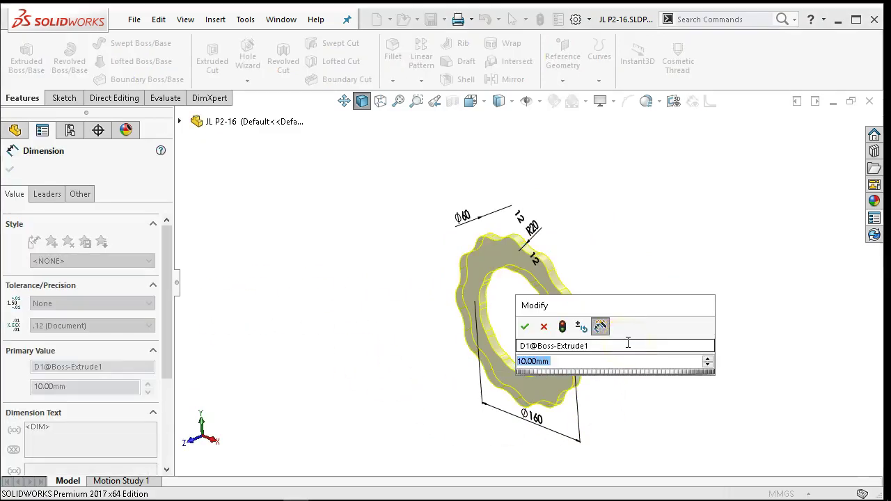
pyautogui.write('7.5')
pyautogui.press('Return')
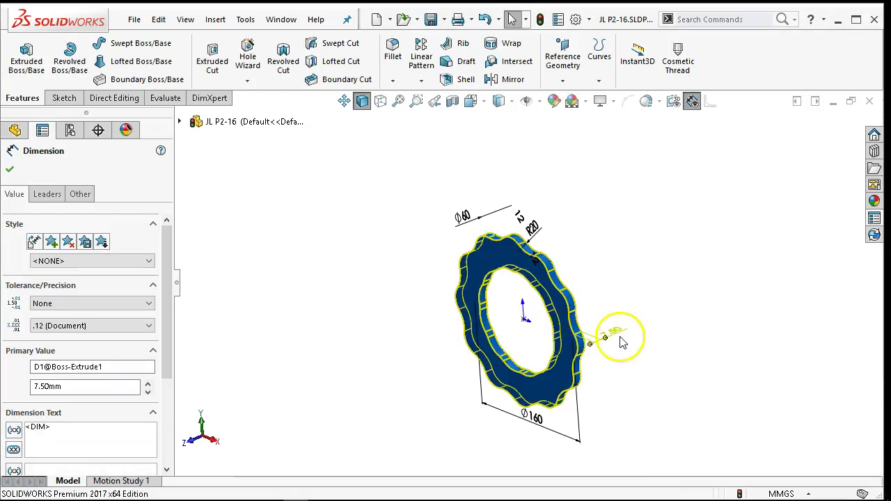
pyautogui.click(364, 350)
pyautogui.hotkey('ctrl', '1')
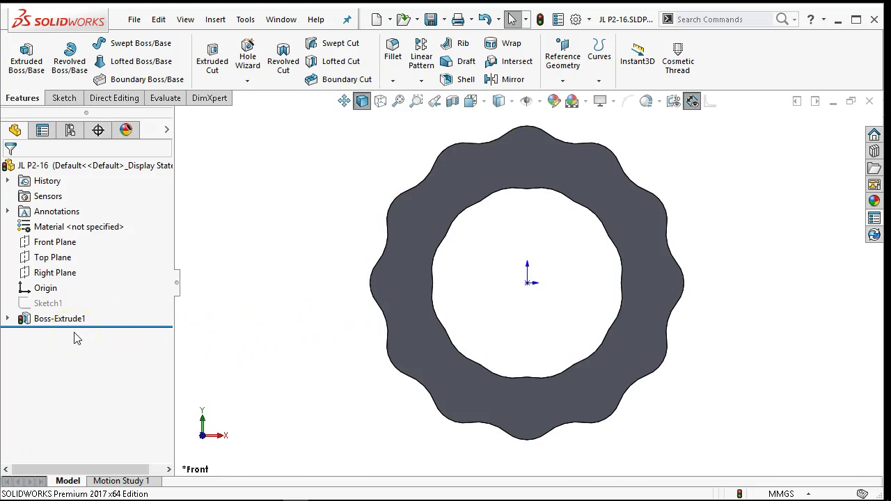
# Step: Switch to Acrobat and check the inner slotted plate in the Figure P2-16 lace gasket drawing, then return to the SOLIDWORKS part
pyautogui.click(211, 380)
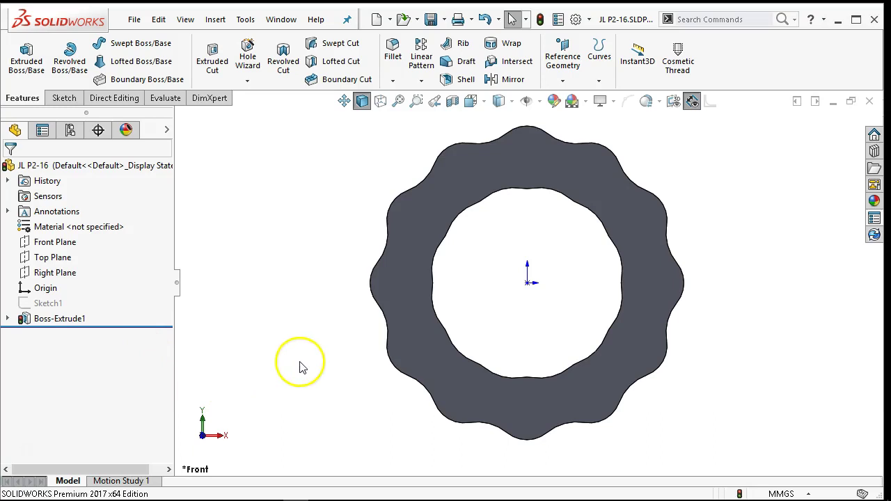
pyautogui.moveTo(335, 330); pyautogui.dragTo(302, 390, button='middle')
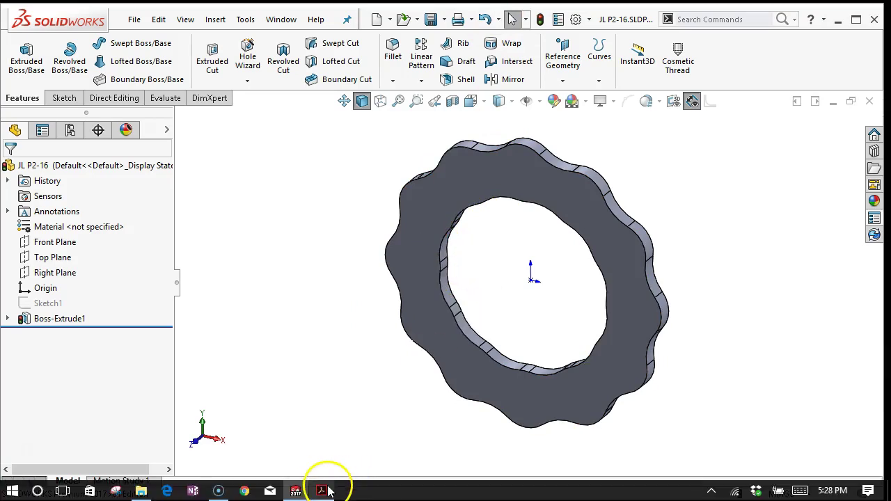
pyautogui.click(323, 491)
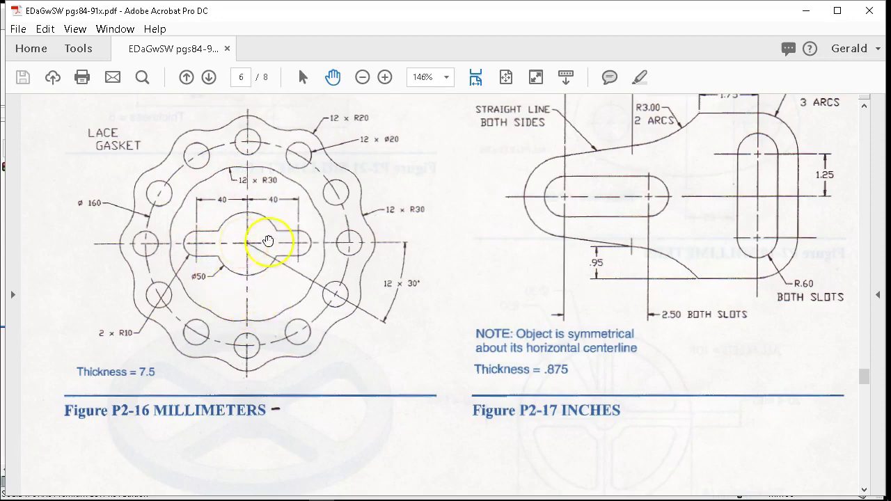
pyautogui.click(801, 8)
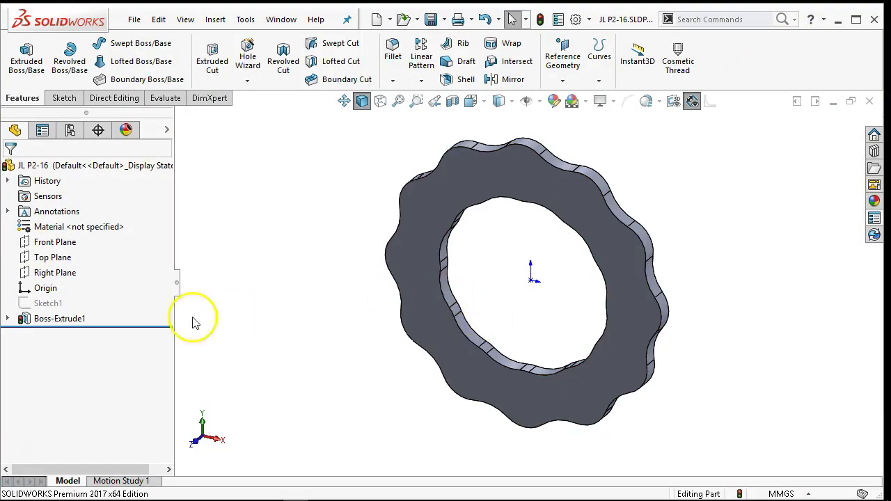
# Step: Start a new sketch on the Front Plane
pyautogui.click(63, 249)
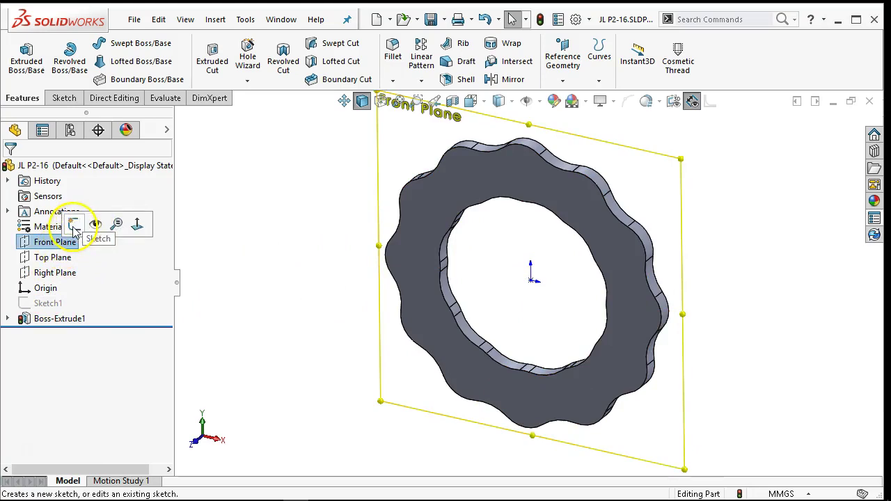
pyautogui.click(74, 225)
pyautogui.scroll(-3, 488, 334)
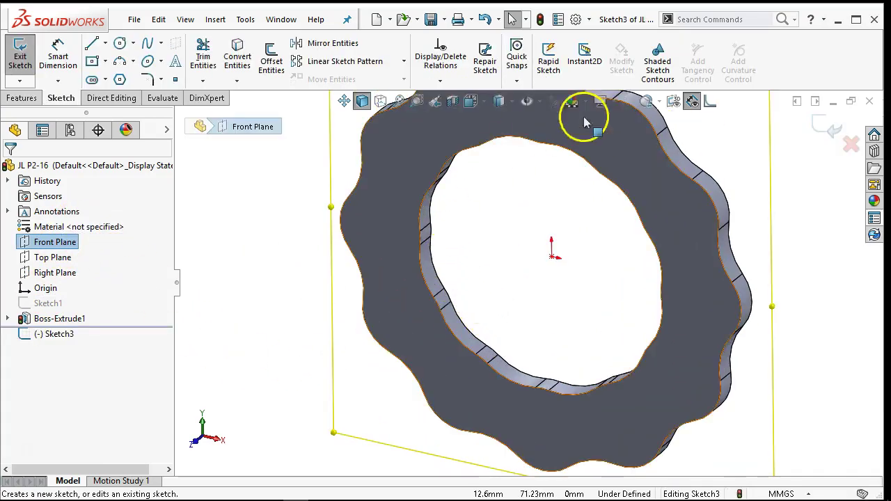
pyautogui.rightClick(468, 332)
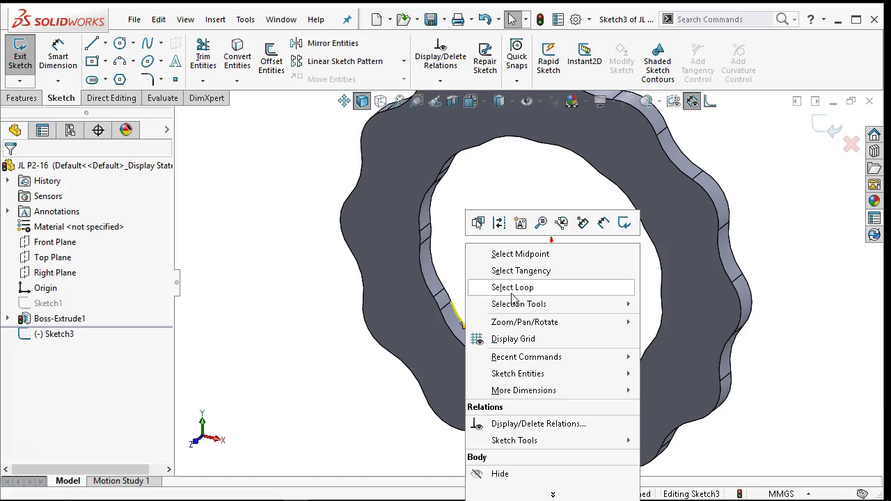
pyautogui.click(513, 287)
pyautogui.click(467, 339)
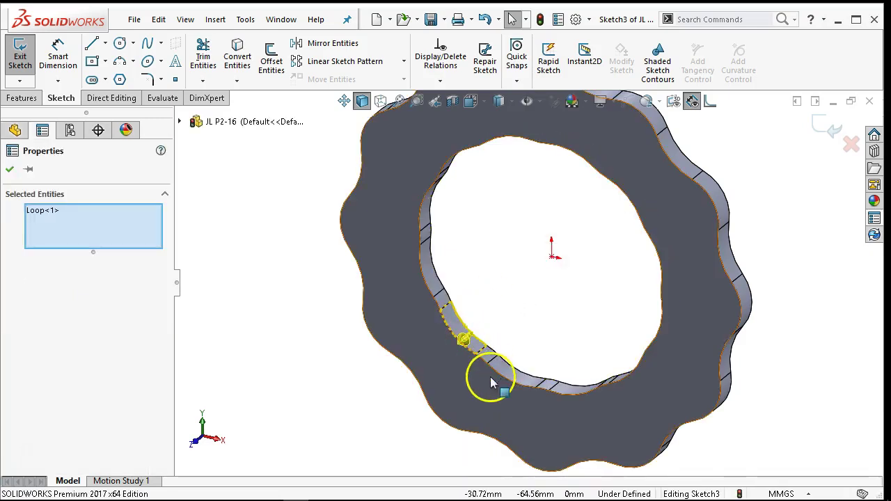
pyautogui.scroll(-3, 507, 326)
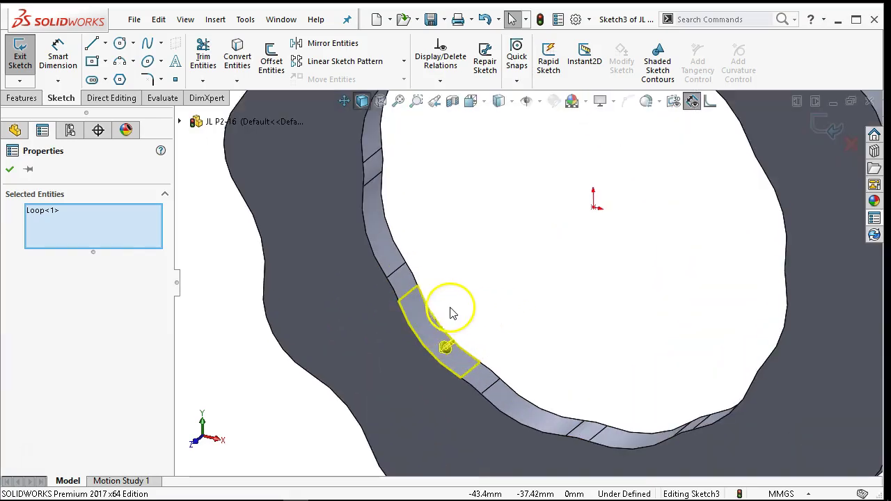
pyautogui.click(445, 350)
pyautogui.scroll(3, 553, 219)
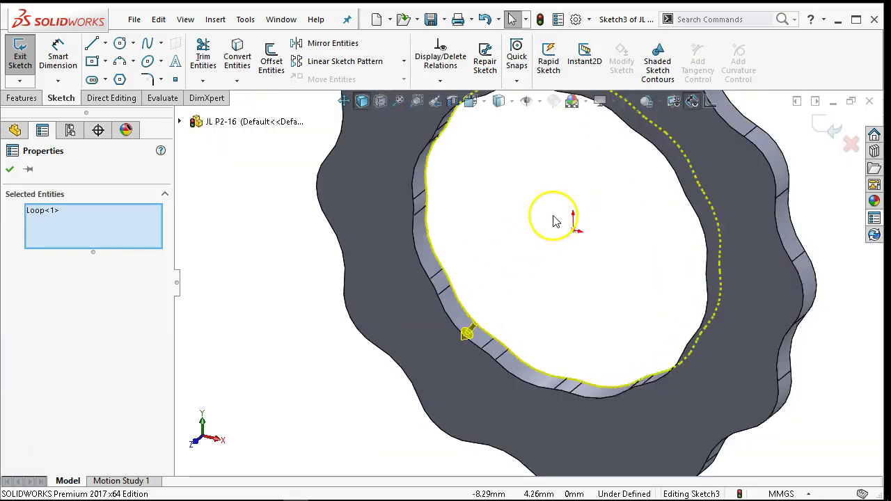
pyautogui.scroll(1, 553, 149)
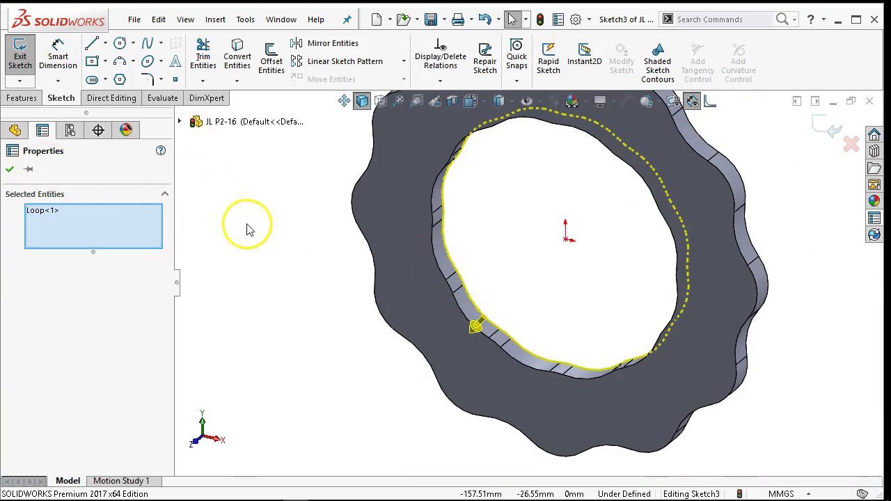
pyautogui.press('Escape')
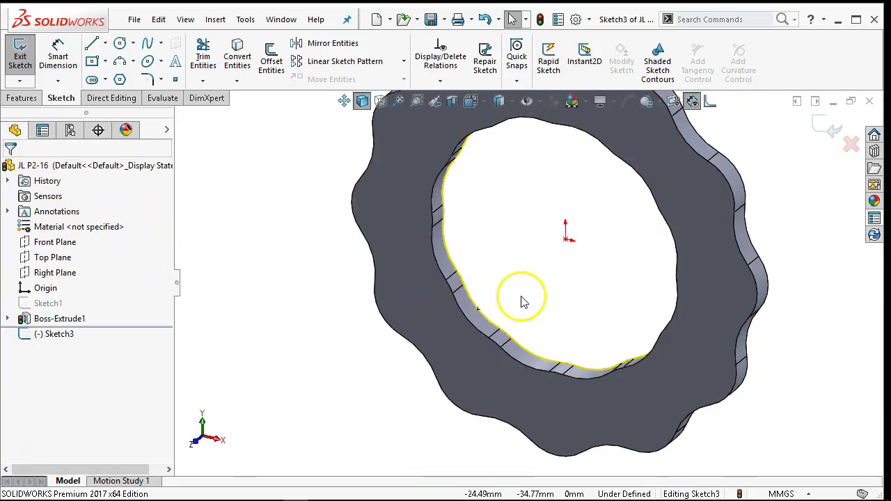
# Step: Convert the complete scalloped inner edge chain on the ring's rear face into sketch entities
pyautogui.rightClick(485, 318)
pyautogui.click(502, 254)
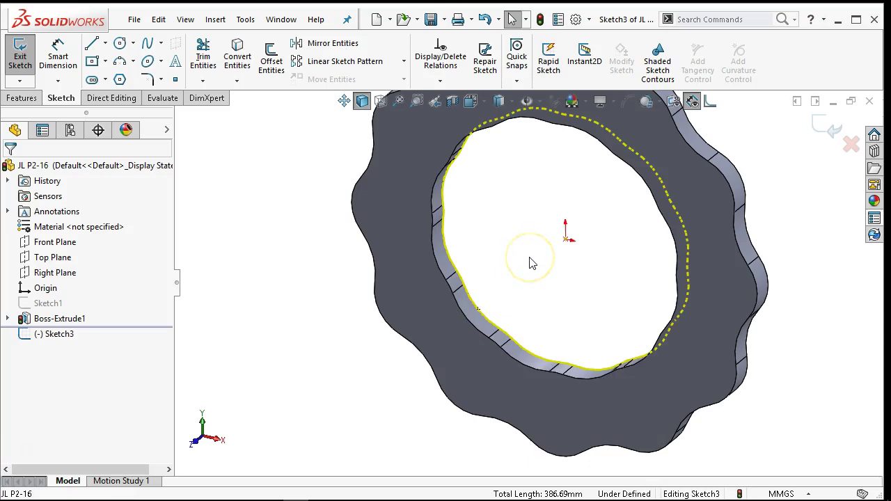
pyautogui.scroll(-1, 533, 272)
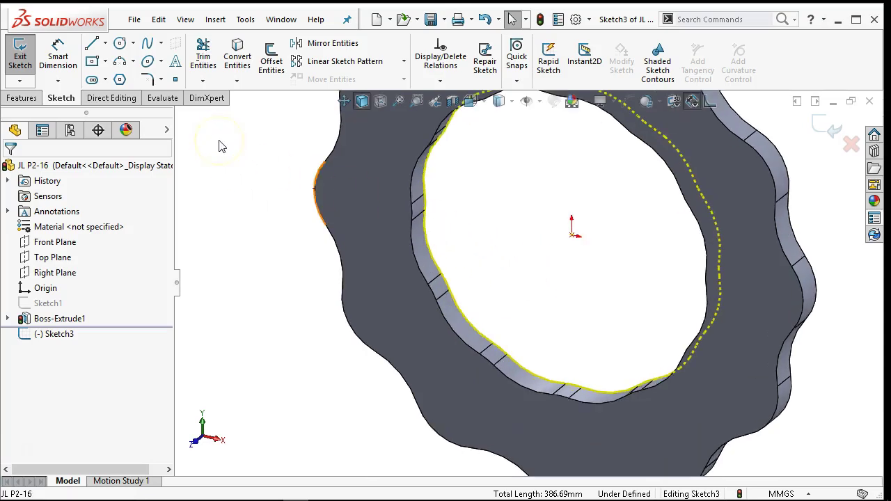
pyautogui.click(241, 55)
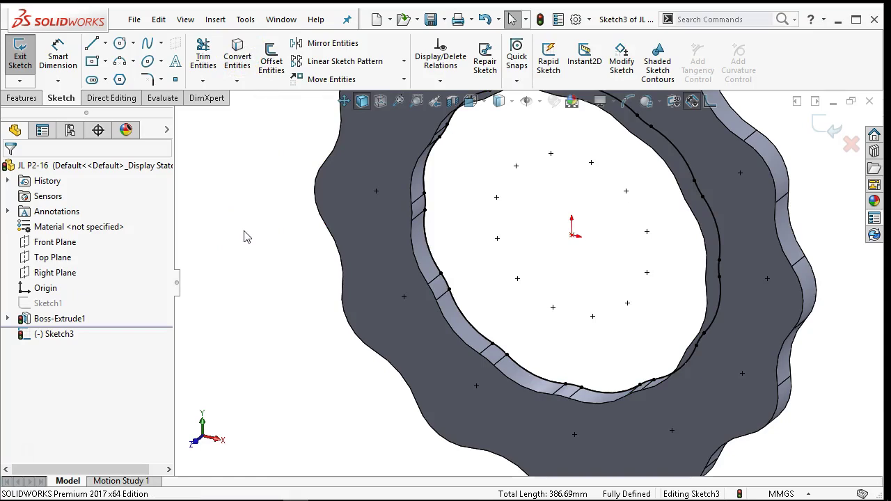
# Step: Sketch a horizontal centerpoint straight slot at the origin, about 36 mm to each arc centre and with about 12 mm end radius
pyautogui.hotkey('ctrl', '1')
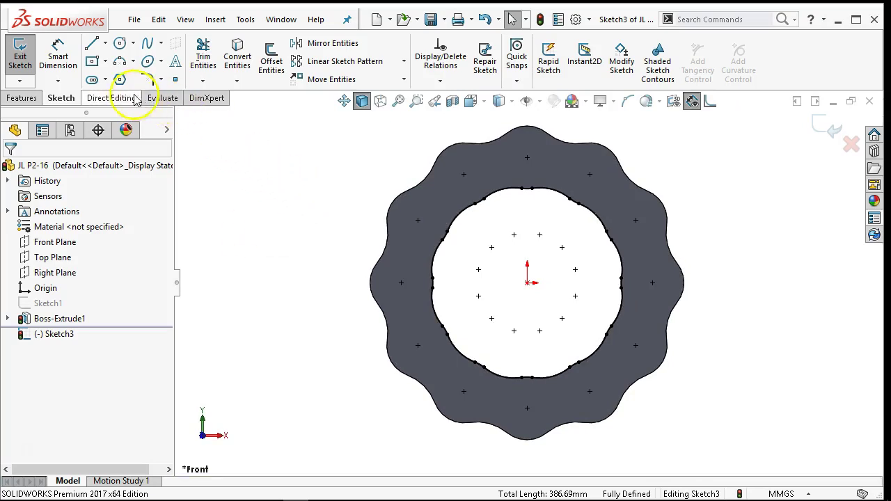
pyautogui.click(527, 282)
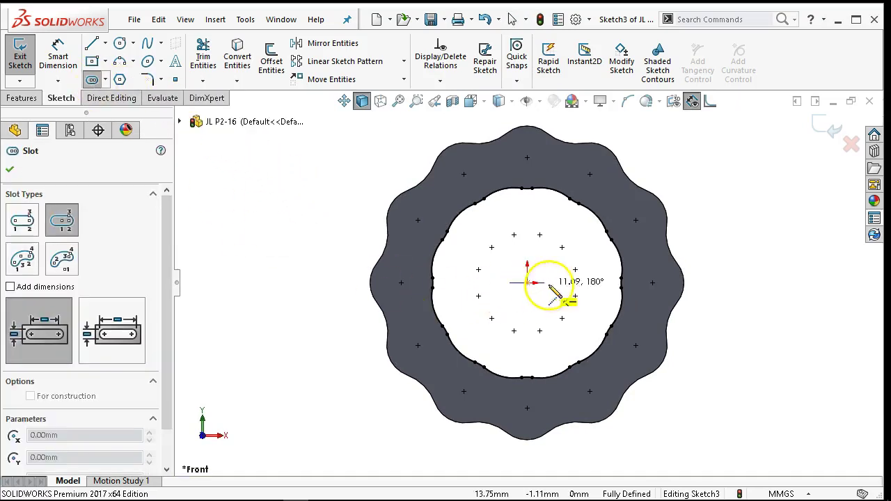
pyautogui.click(583, 283)
pyautogui.click(590, 270)
pyautogui.scroll(-2, 563, 255)
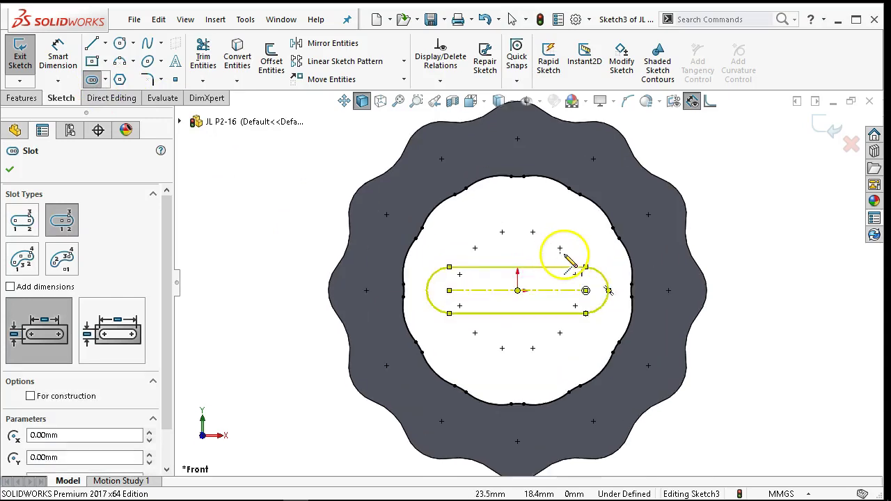
pyautogui.rightClick(279, 160)
pyautogui.click(287, 167)
# Step: Check the slot radius in the PDF drawing and dimension the slot's end arc with a 10 mm radius
pyautogui.click(58, 57)
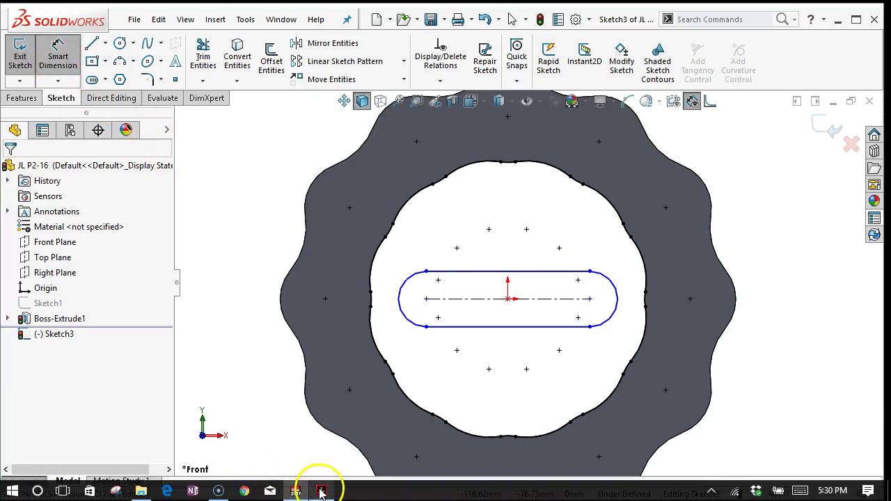
pyautogui.click(304, 489)
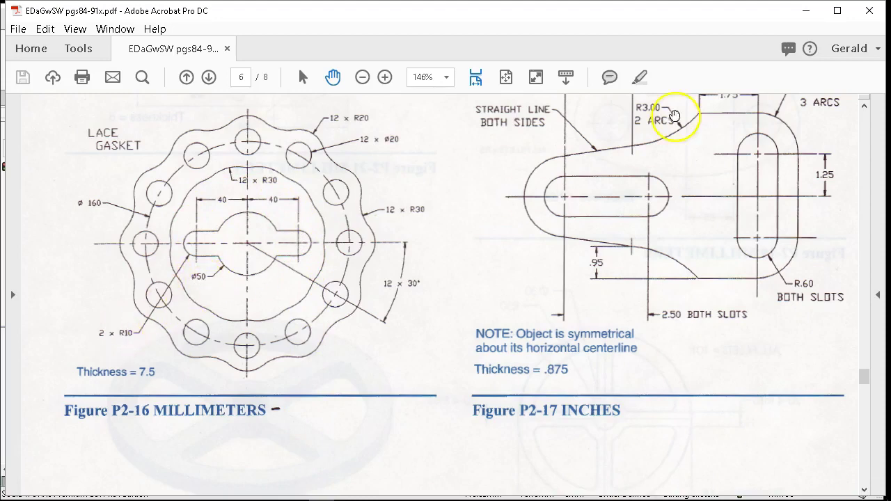
pyautogui.click(806, 11)
pyautogui.click(614, 315)
pyautogui.click(749, 385)
pyautogui.write('10')
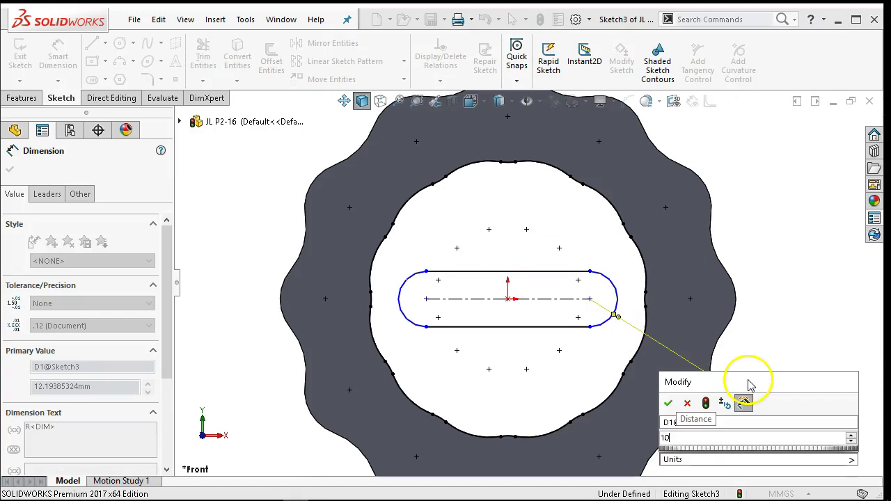
pyautogui.press('Return')
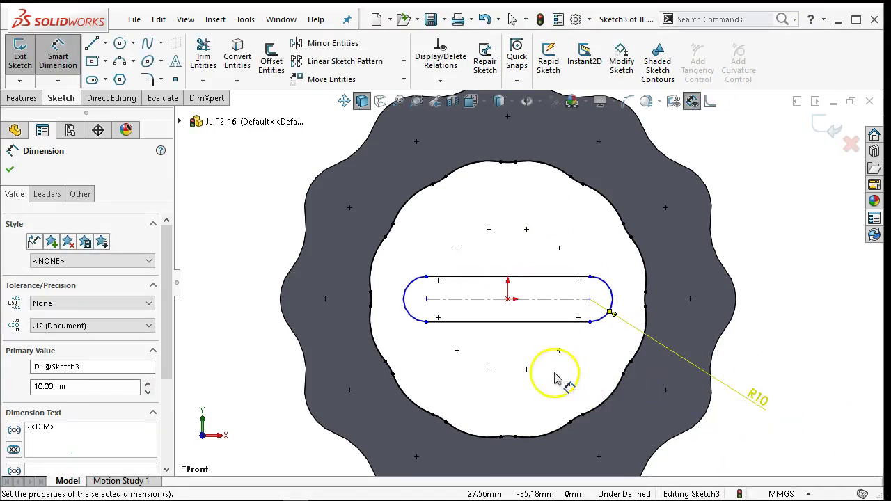
# Step: Dimension the distance from the origin to the slot's end-arc centre as 40 mm
pyautogui.click(509, 301)
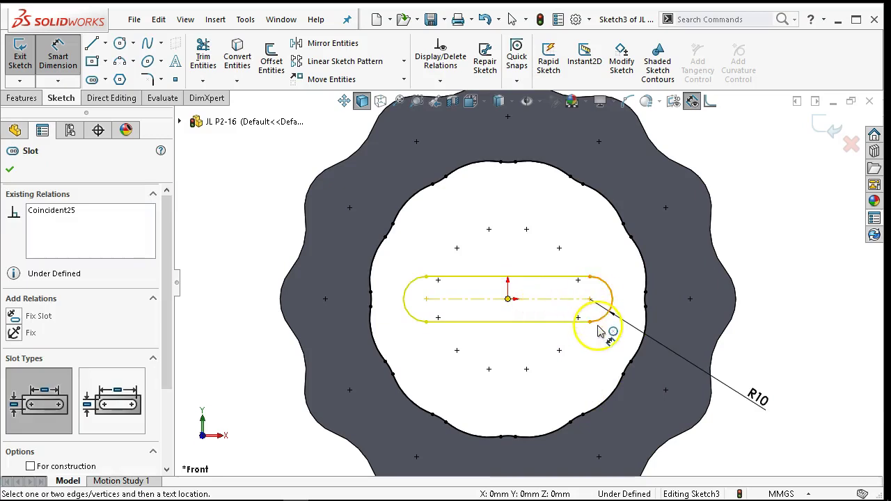
pyautogui.click(590, 300)
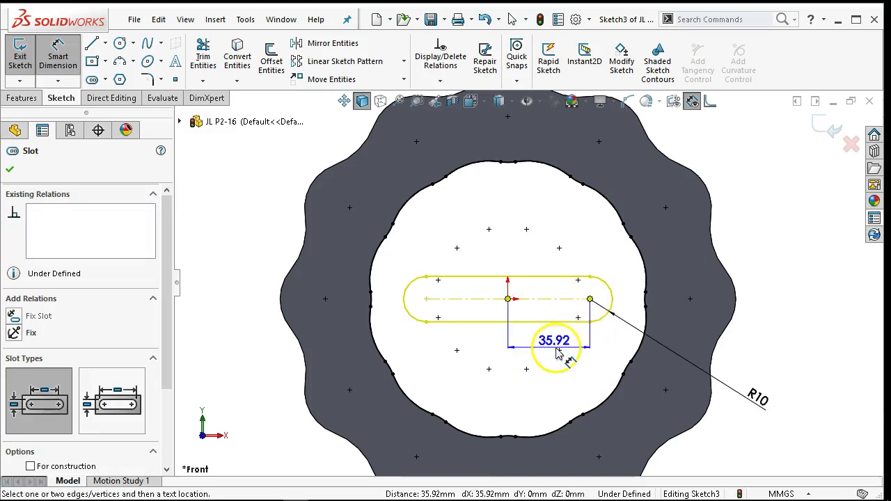
pyautogui.click(555, 378)
pyautogui.write('40')
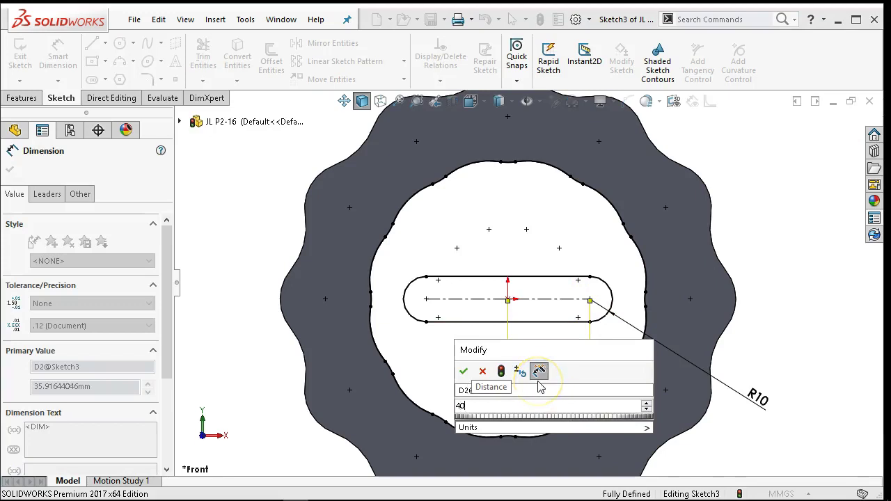
pyautogui.press('Return')
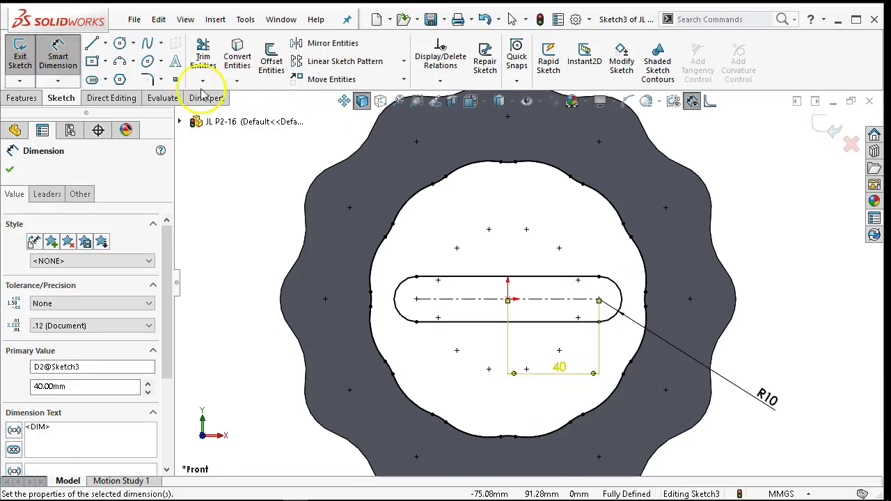
# Step: Sketch a circle centred on the origin over the slot and dimension its diameter as 50 mm
pyautogui.click(120, 43)
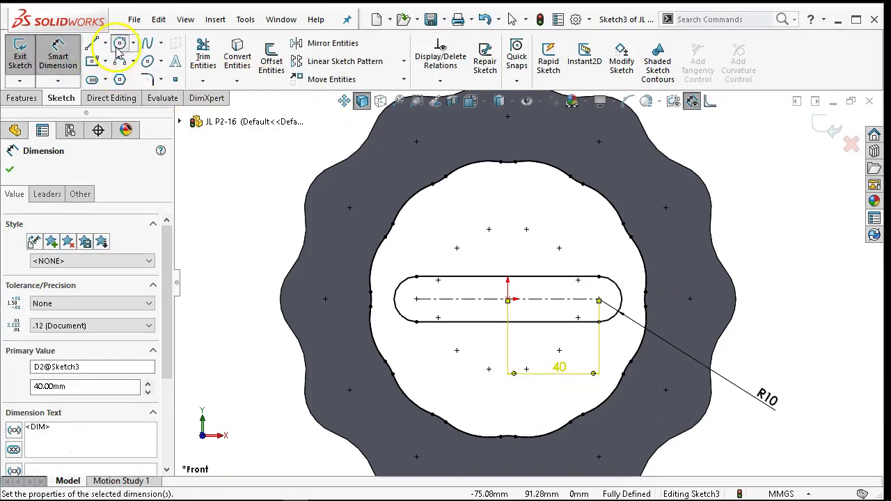
pyautogui.click(508, 300)
pyautogui.click(508, 243)
pyautogui.rightClick(517, 252)
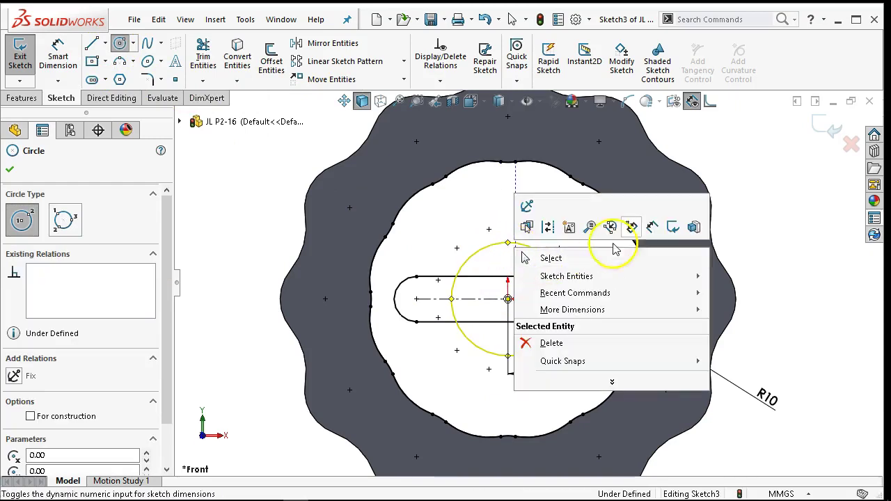
pyautogui.click(652, 226)
pyautogui.click(547, 259)
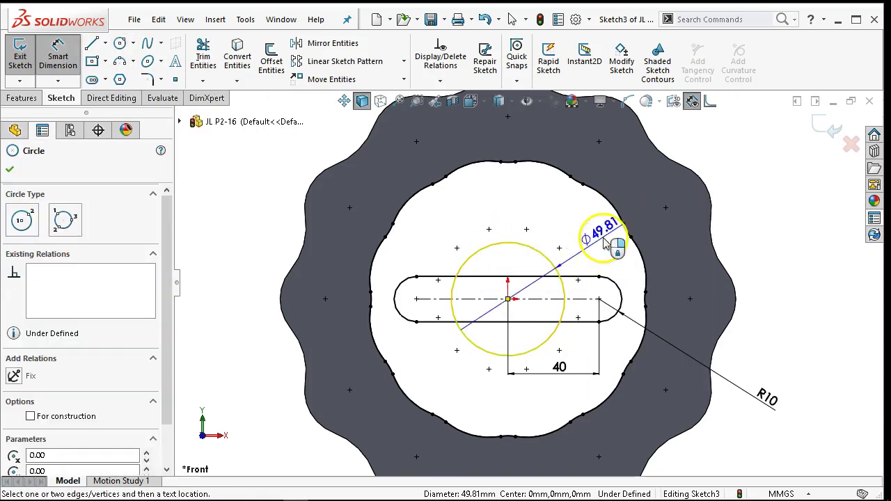
pyautogui.click(606, 241)
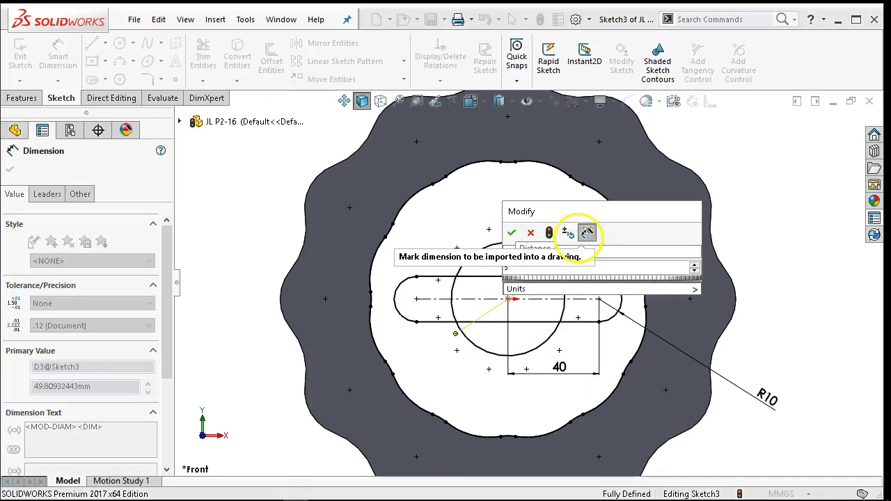
pyautogui.press('Return')
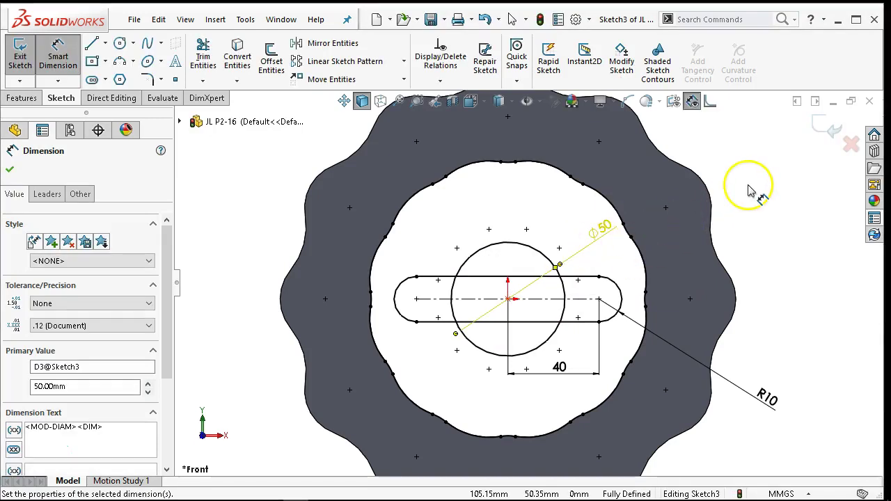
pyautogui.rightClick(746, 187)
pyautogui.click(773, 230)
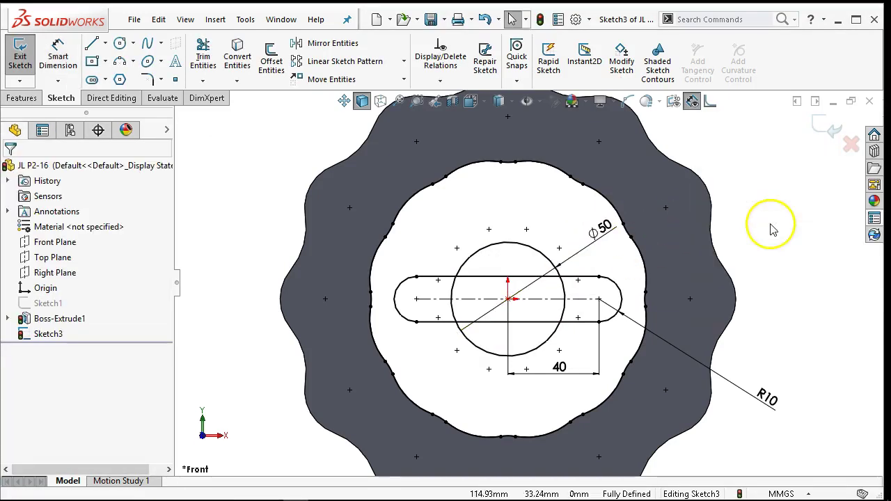
pyautogui.click(597, 228)
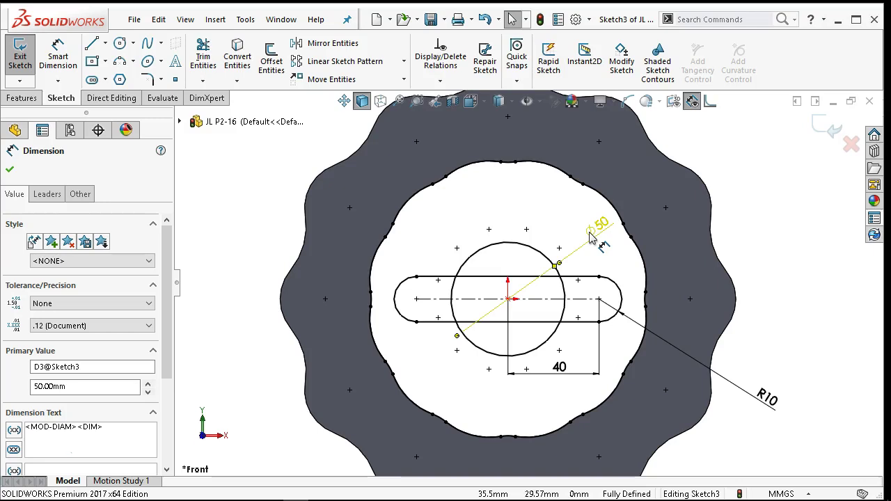
# Step: Set up a blind Boss-Extrude of the sketch with a 7 mm depth and Merge result turned off
pyautogui.moveTo(590, 236)
pyautogui.mouseDown(button='middle')
pyautogui.moveTo(565, 257)
pyautogui.moveTo(583, 159)
pyautogui.moveTo(541, 145)
pyautogui.moveTo(553, 175)
pyautogui.mouseUp(button='middle')
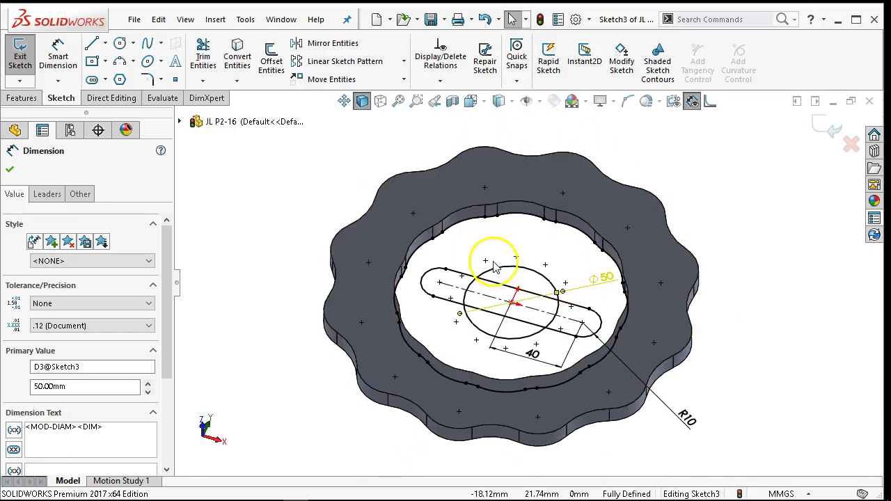
pyautogui.click(27, 101)
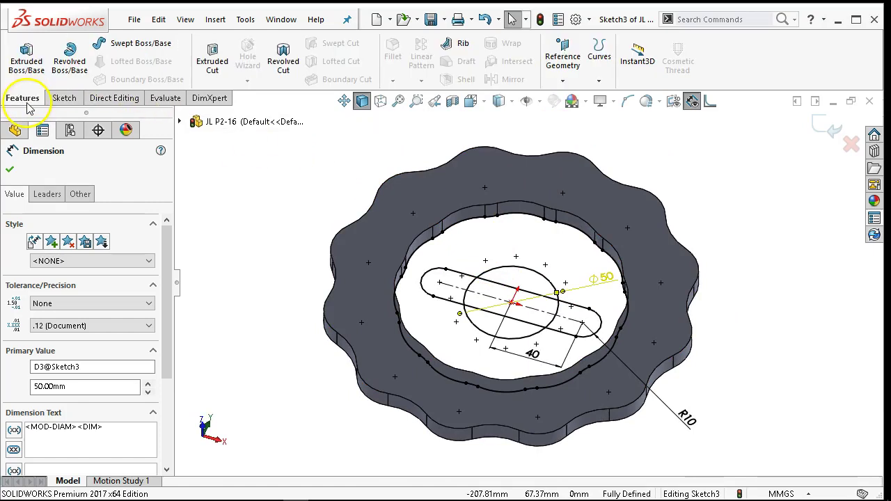
pyautogui.click(26, 59)
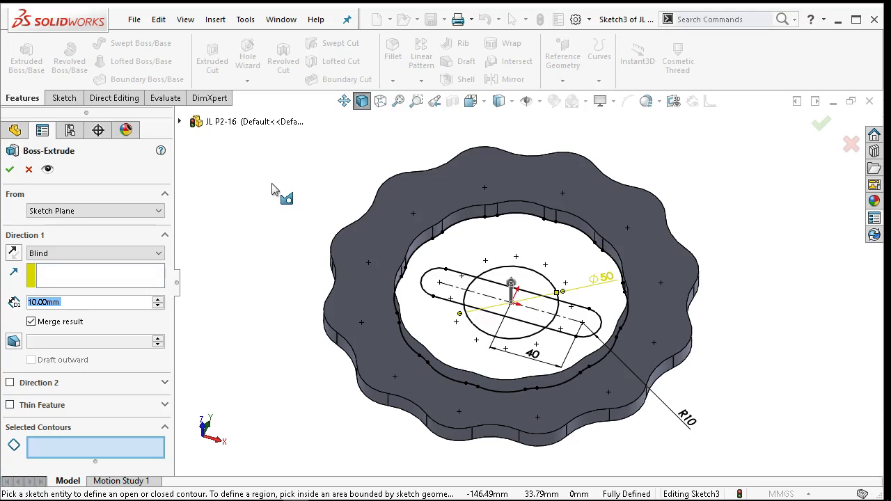
pyautogui.click(268, 135)
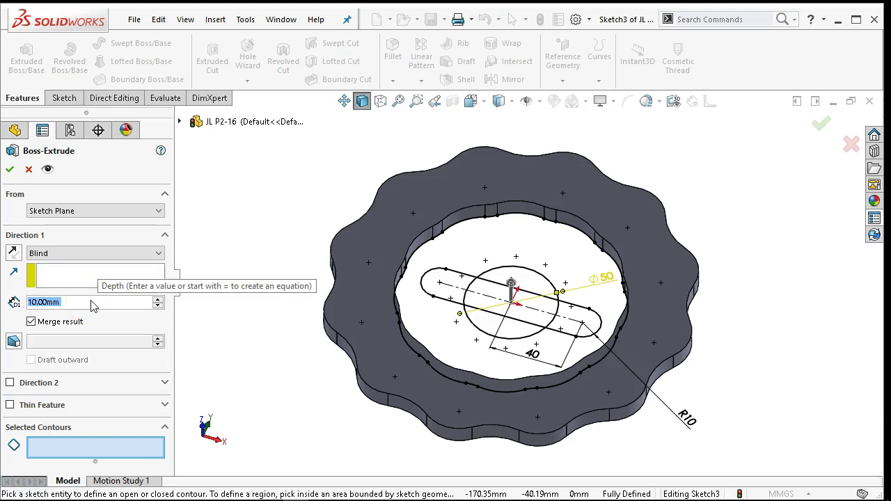
pyautogui.write('7')
pyautogui.press('Tab')
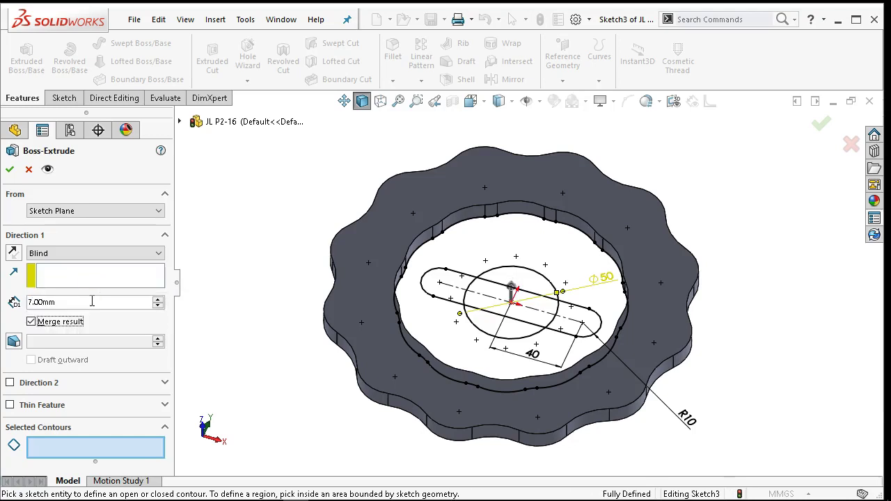
pyautogui.click(142, 454)
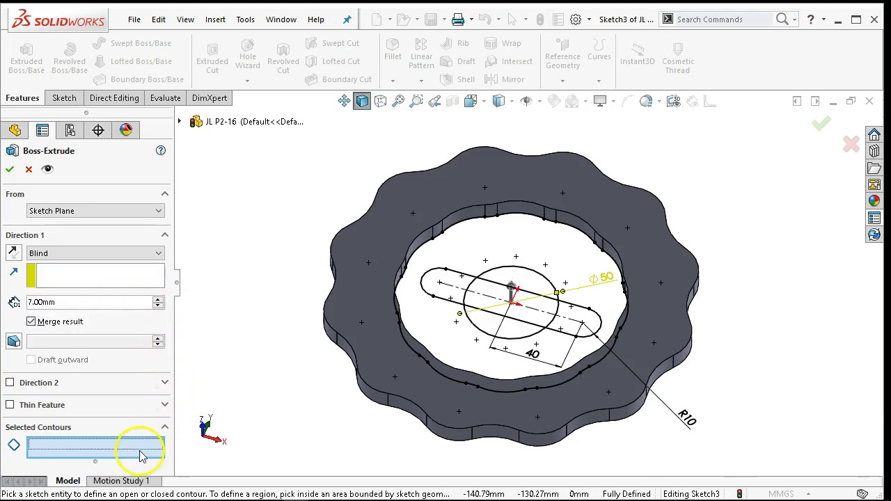
pyautogui.click(41, 330)
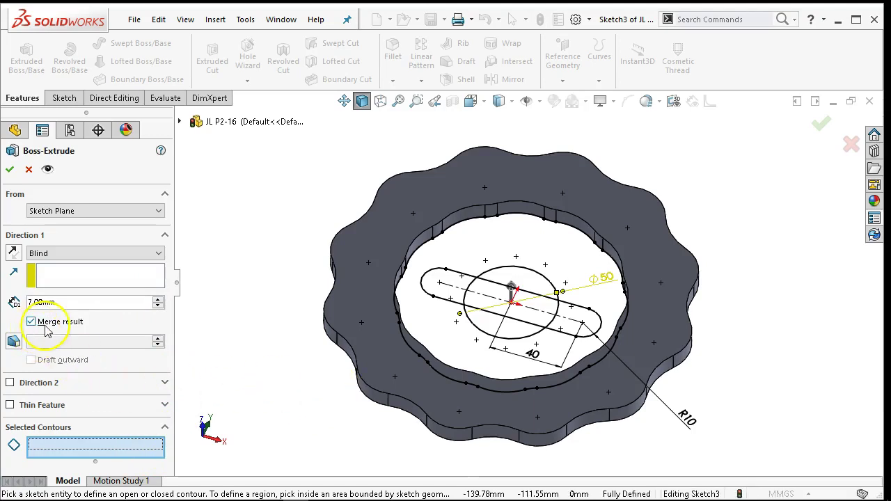
pyautogui.click(49, 329)
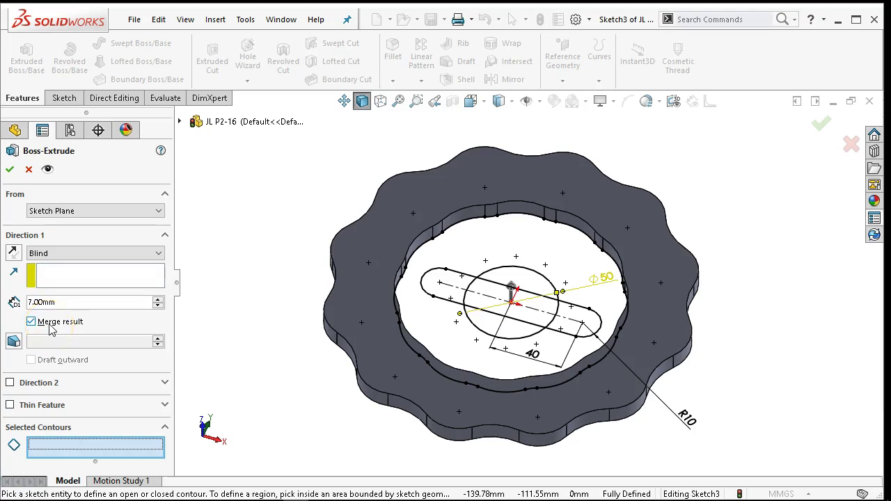
pyautogui.click(50, 329)
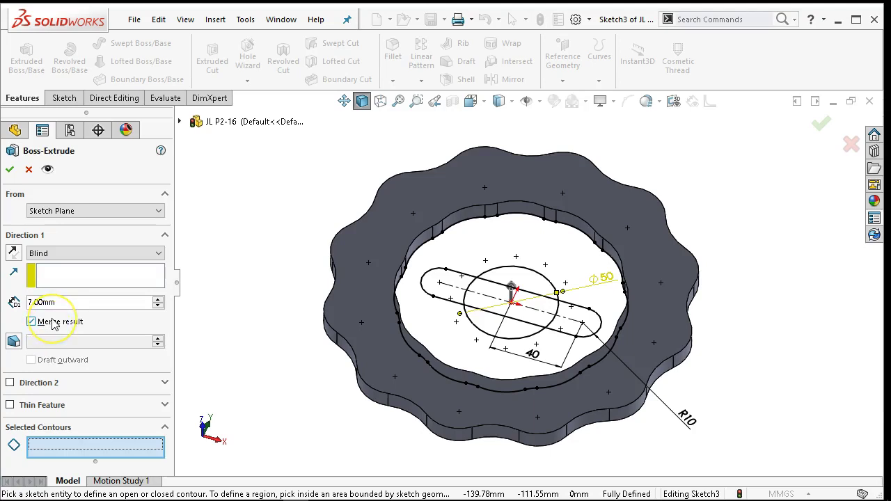
pyautogui.click(59, 322)
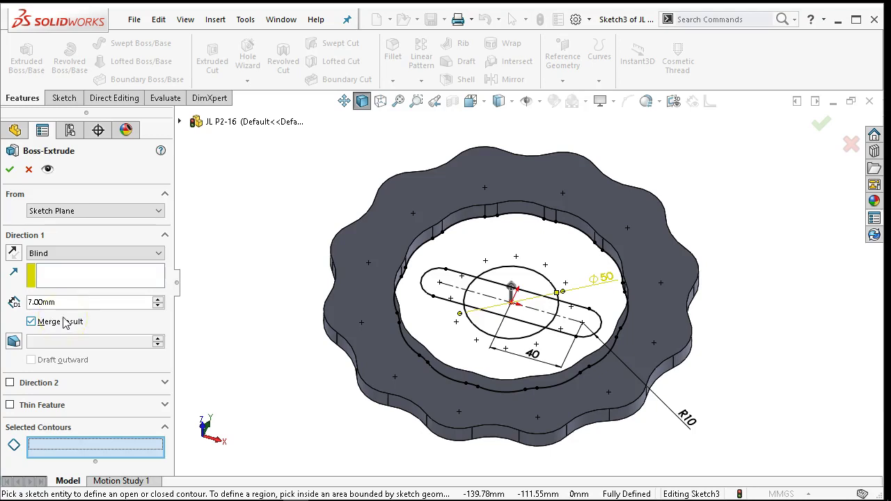
pyautogui.click(29, 326)
pyautogui.click(31, 322)
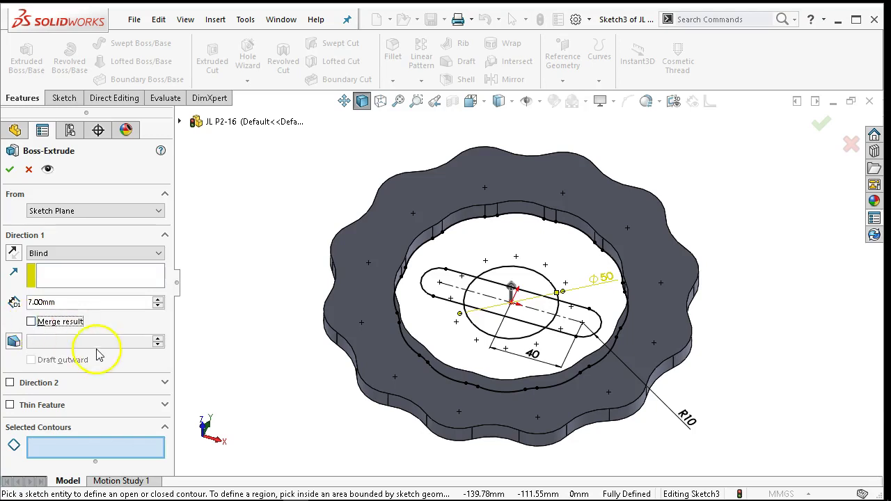
# Step: Choose the region between the scalloped outline and the slot-and-circle opening as the contour and complete the extrusion
pyautogui.click(10, 169)
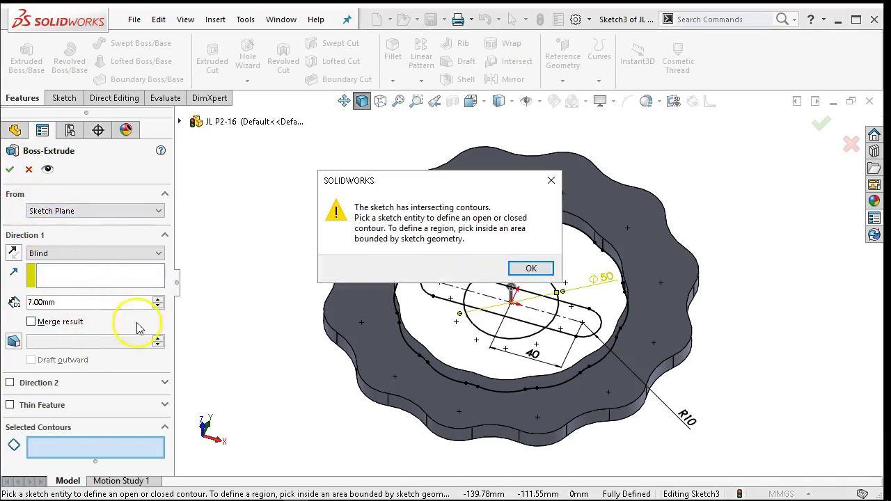
pyautogui.click(524, 267)
pyautogui.click(483, 242)
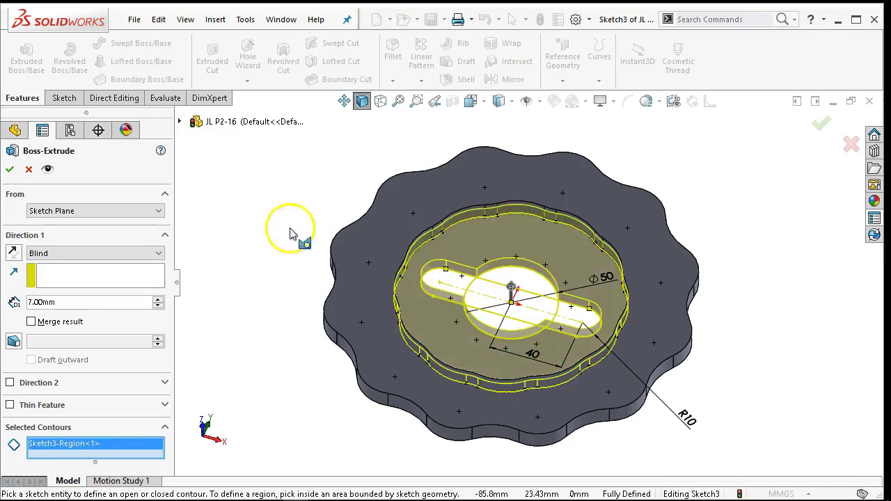
pyautogui.click(10, 169)
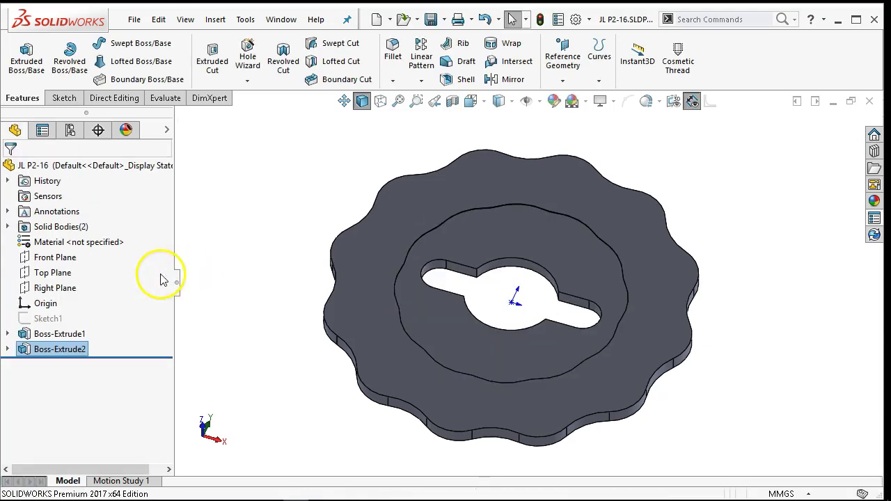
# Step: Examine the part's solid bodies by highlighting the outer ring and the inner plate in turn
pyautogui.moveTo(229, 302); pyautogui.dragTo(492, 253, button='middle')
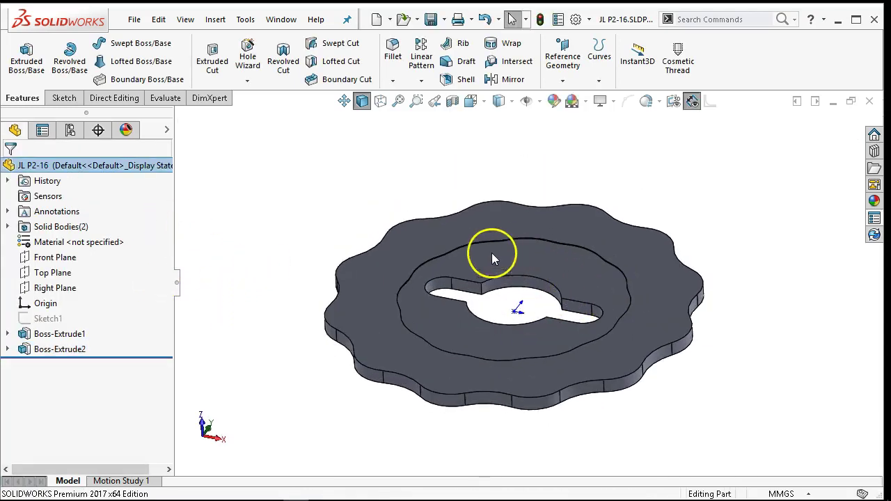
pyautogui.click(7, 227)
pyautogui.click(73, 242)
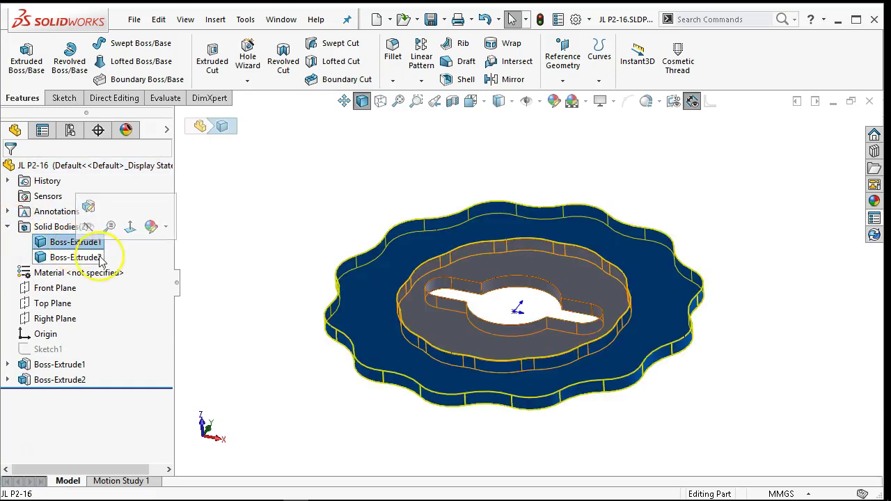
pyautogui.click(75, 258)
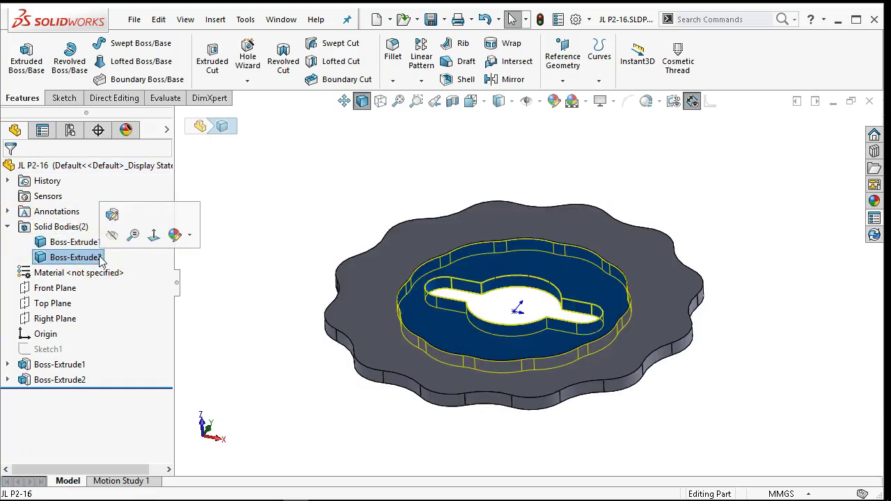
pyautogui.click(261, 254)
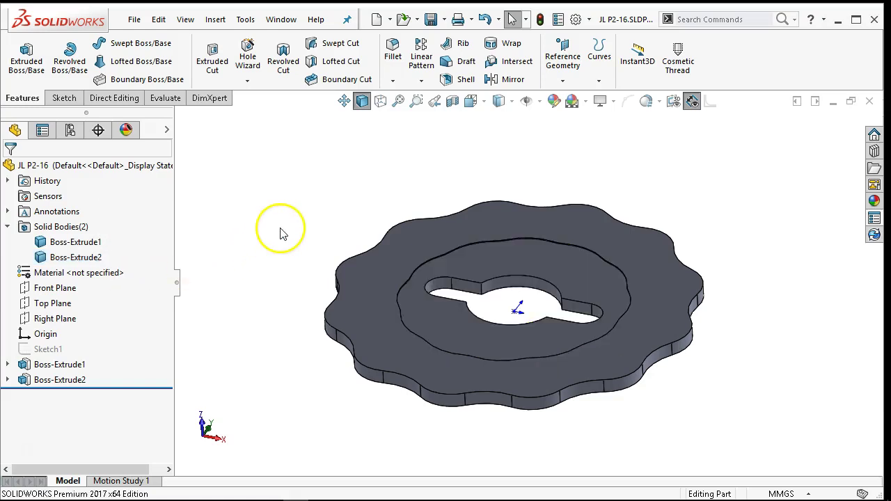
pyautogui.moveTo(279, 229); pyautogui.dragTo(298, 223, button='middle')
pyautogui.scroll(-3, 557, 273)
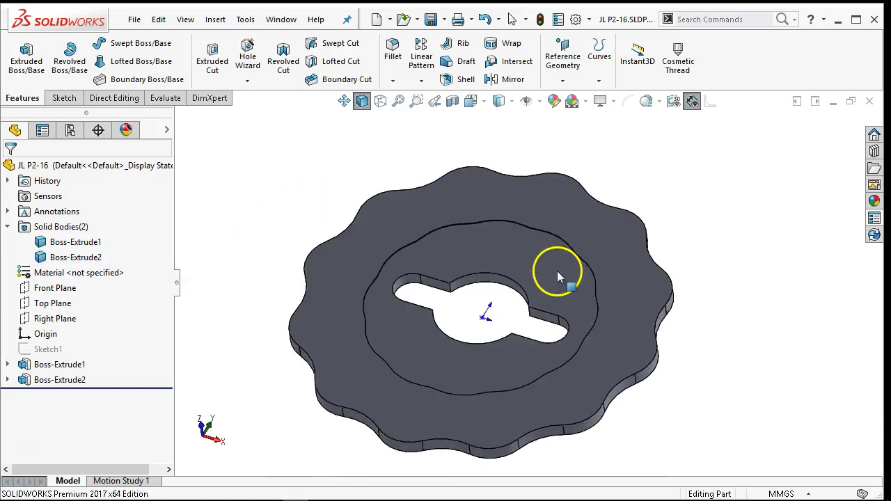
pyautogui.moveTo(416, 328); pyautogui.dragTo(390, 294, button='middle')
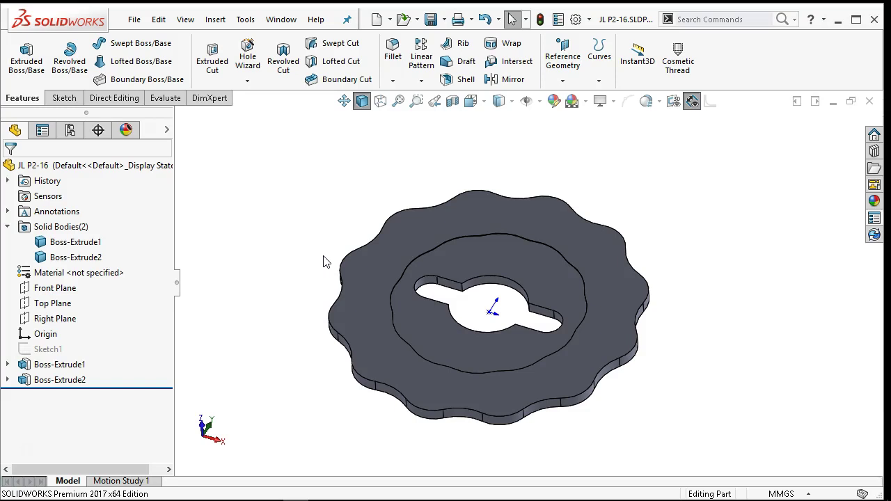
# Step: Rename the outer ring's solid body GSK-9531 and the inner plate's solid body GSK-9532
pyautogui.click(82, 243)
pyautogui.click(82, 243)
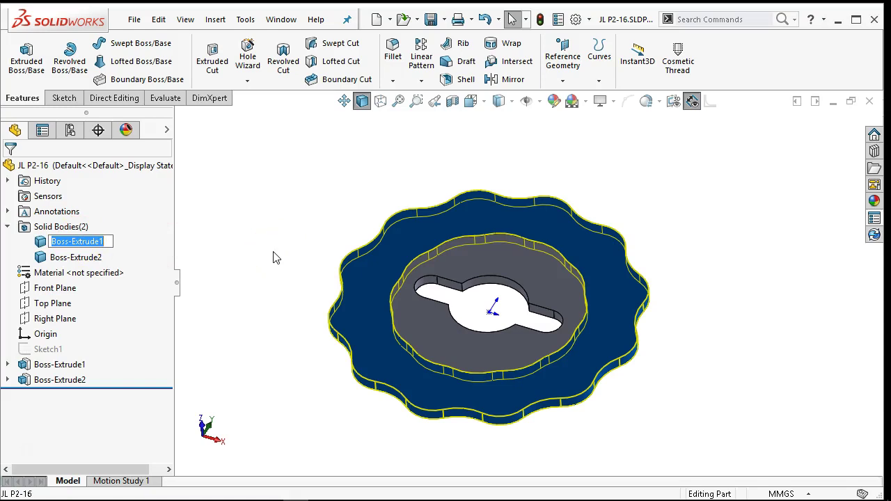
pyautogui.write('GSK-9531')
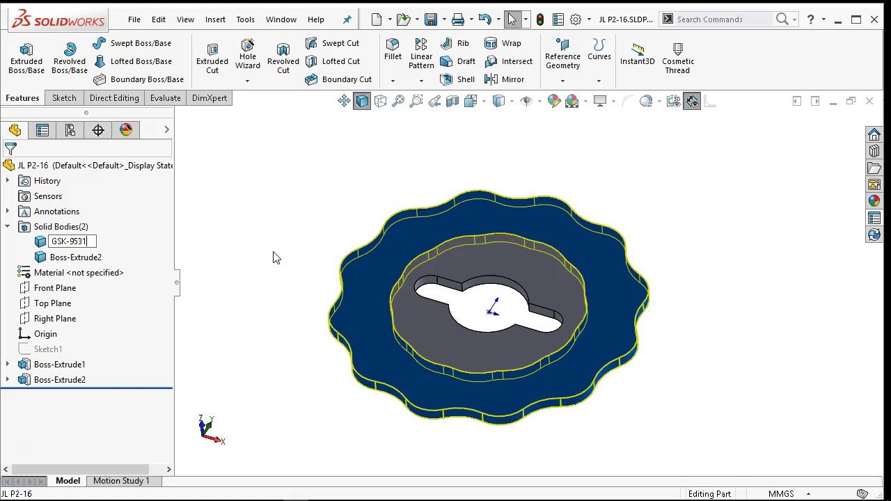
pyautogui.click(74, 259)
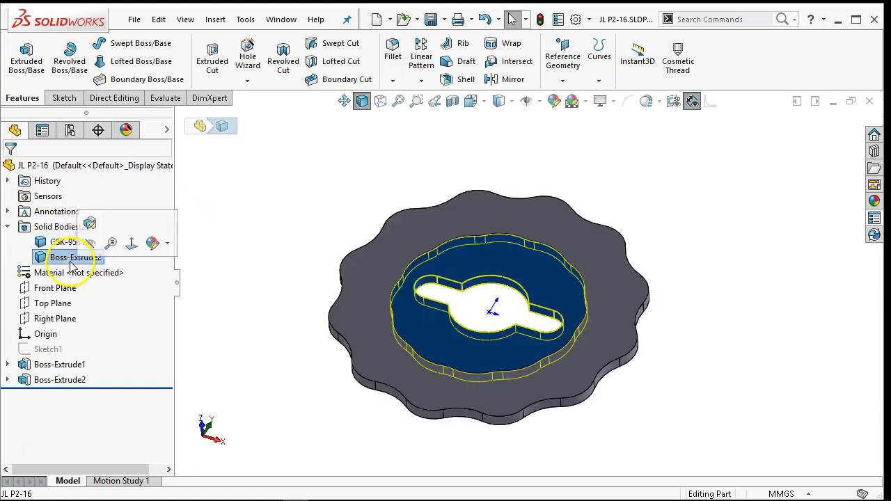
pyautogui.click(73, 260)
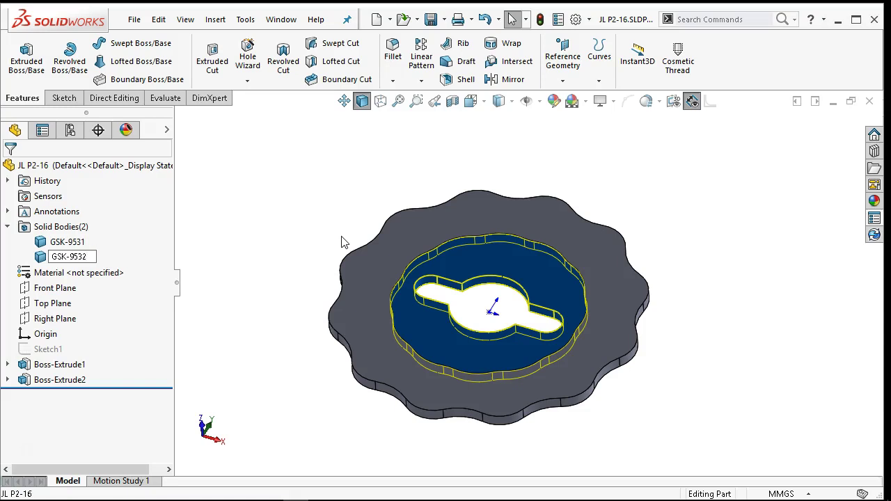
# Step: Assign 6061 Alloy to the inner plate body GSK-9532 and Rubber to the outer ring body GSK-9531
pyautogui.click(282, 240)
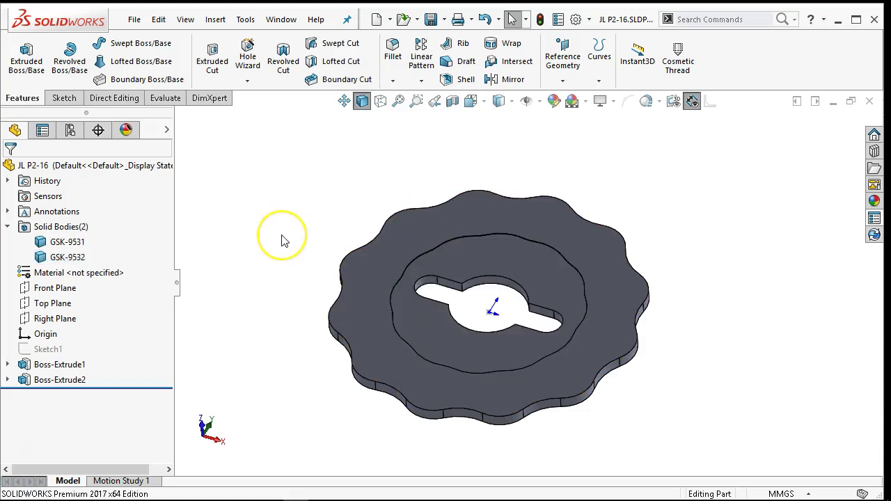
pyautogui.rightClick(62, 257)
pyautogui.moveTo(129, 299)
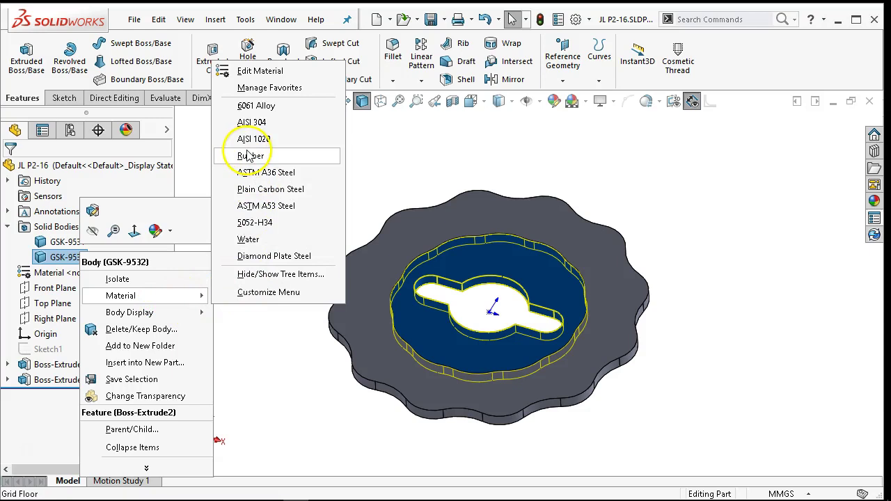
pyautogui.click(258, 106)
pyautogui.rightClick(71, 242)
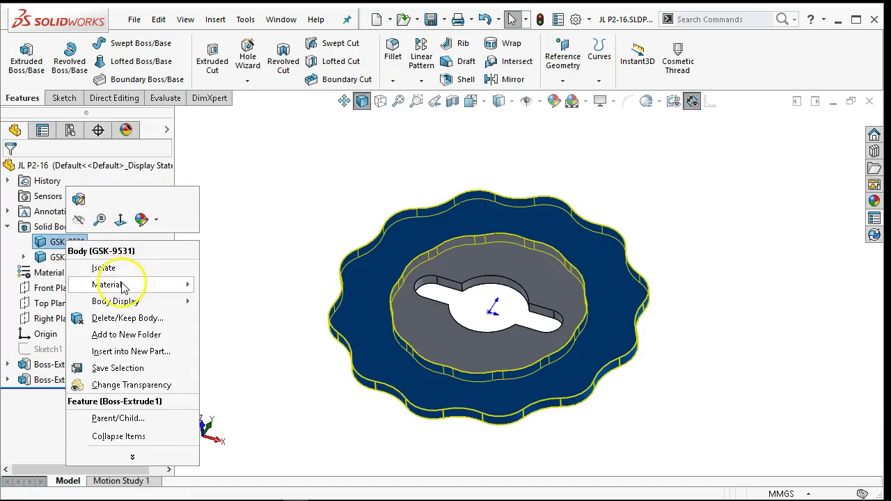
pyautogui.moveTo(122, 286)
pyautogui.click(251, 170)
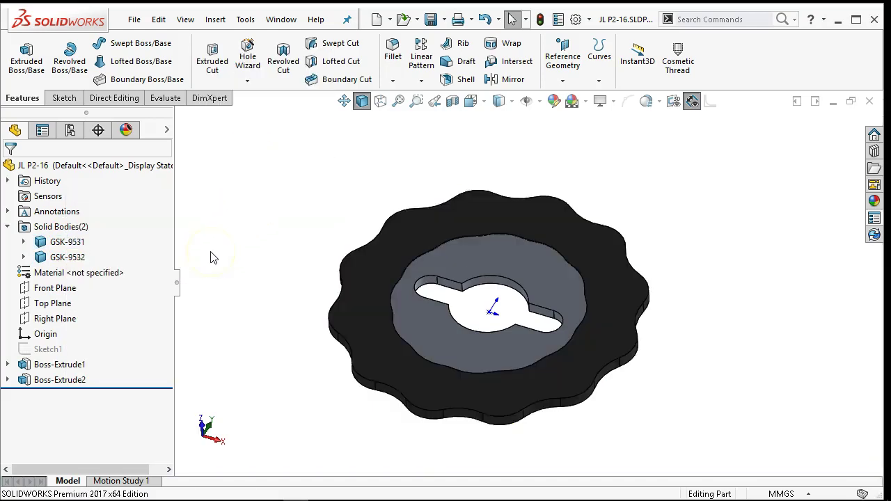
pyautogui.click(23, 242)
pyautogui.click(23, 273)
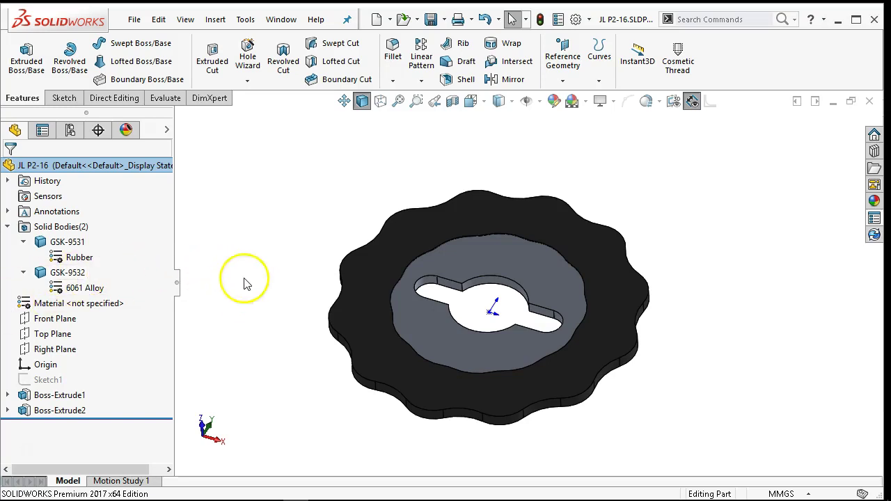
# Step: Start a new sketch on the front face of the scalloped outer ring, in the front view
pyautogui.hotkey('ctrl', '1')
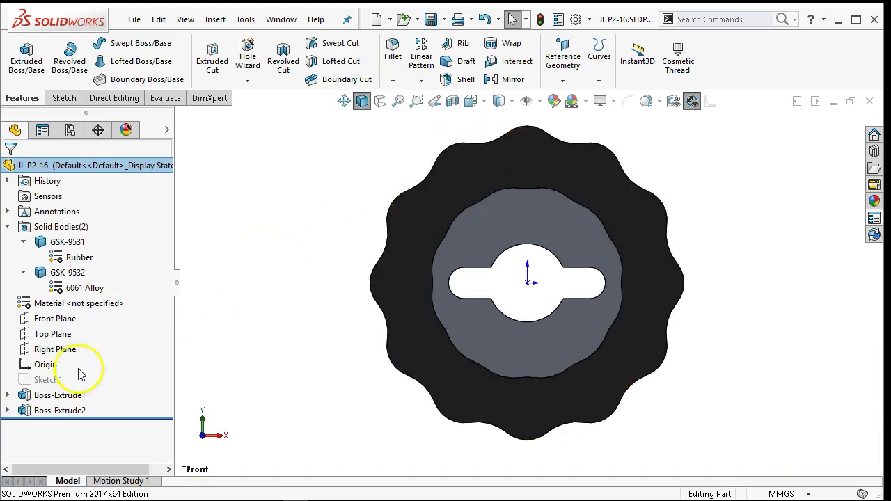
pyautogui.click(42, 398)
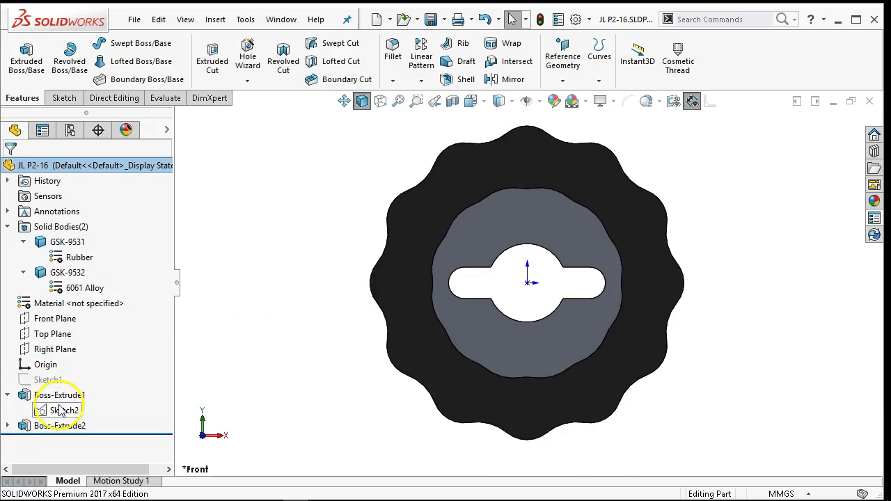
pyautogui.click(61, 411)
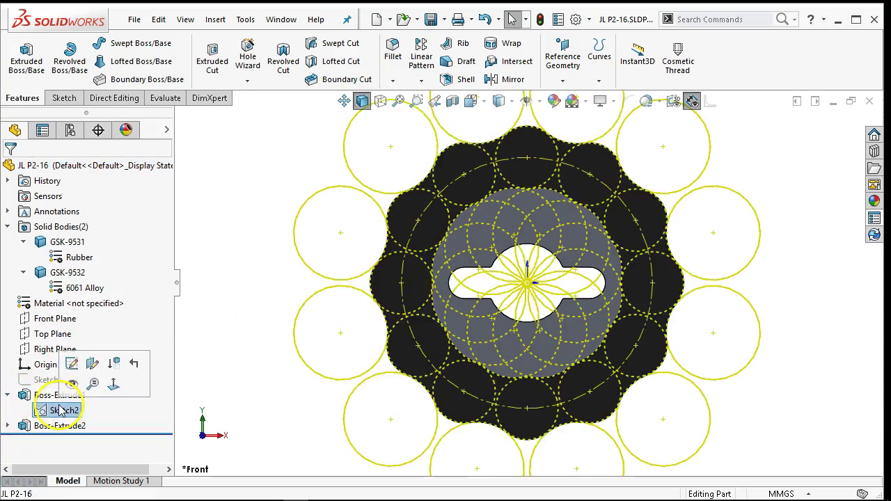
pyautogui.click(240, 308)
pyautogui.click(523, 168)
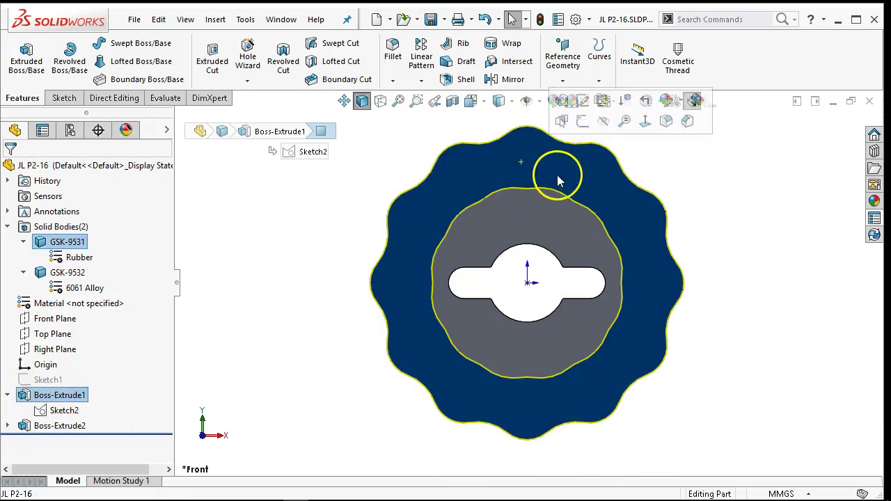
pyautogui.click(584, 122)
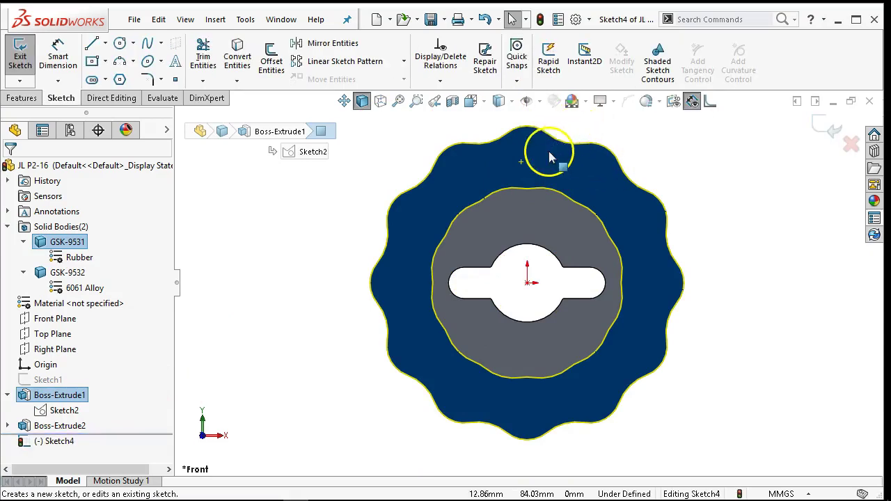
# Step: Sketch a circle about 17 mm in diameter inside the ring's uppermost lobe, vertically above the origin
pyautogui.click(120, 44)
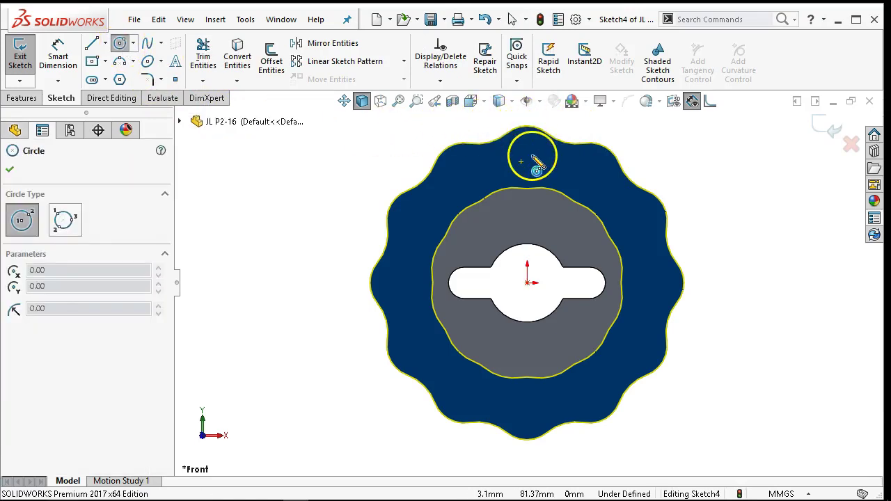
pyautogui.scroll(-3, 556, 136)
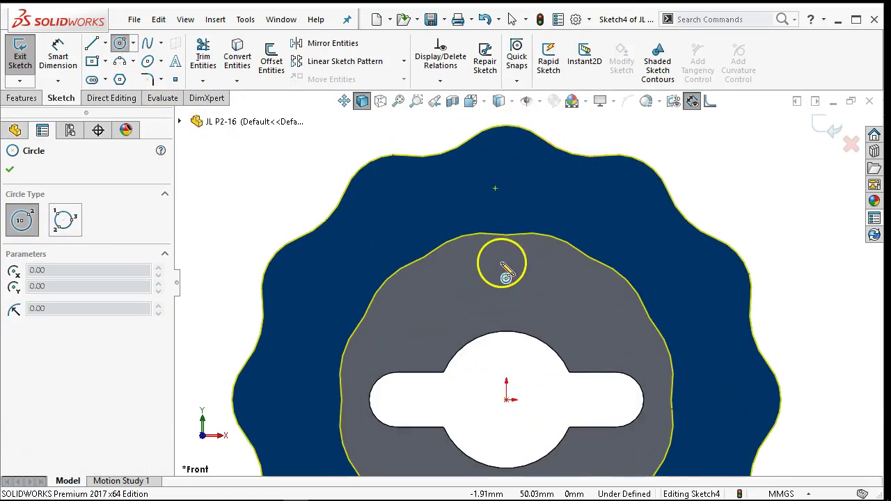
pyautogui.click(506, 181)
pyautogui.click(522, 200)
pyautogui.rightClick(508, 179)
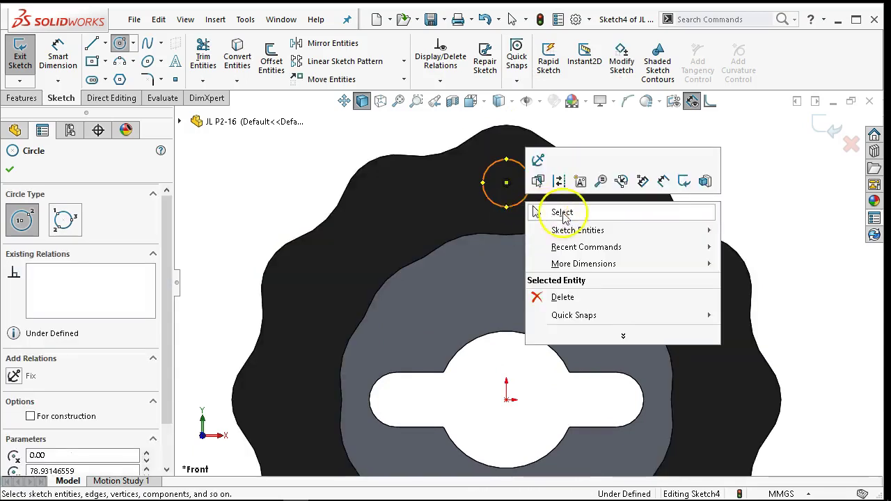
pyautogui.click(562, 211)
# Step: Make the sketched circle concentric with the outer arc edge of the uppermost lobe
pyautogui.click(531, 196)
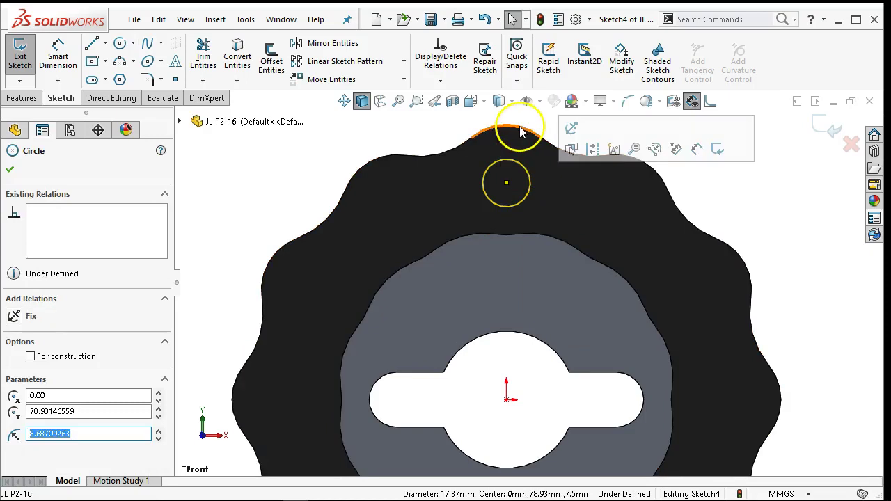
pyautogui.keyDown('ctrl'); pyautogui.click(516, 131); pyautogui.keyUp('ctrl')
pyautogui.click(602, 64)
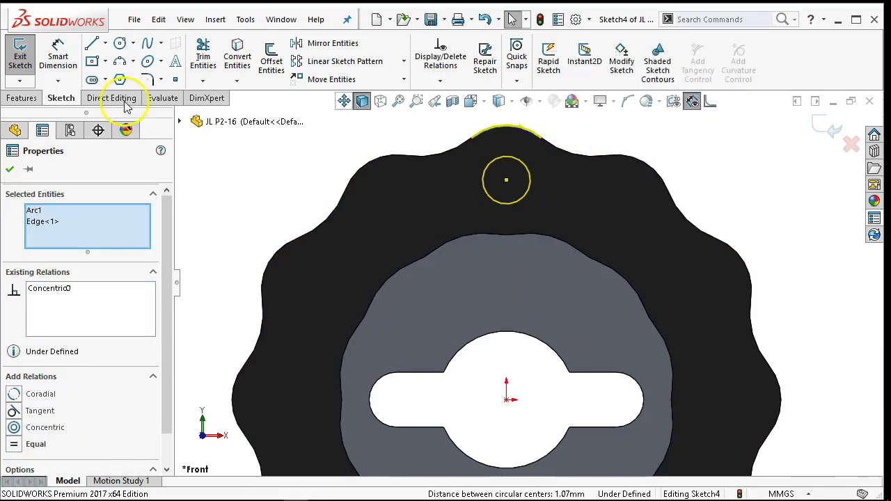
# Step: Dimension the circle's diameter to 20 mm
pyautogui.click(58, 59)
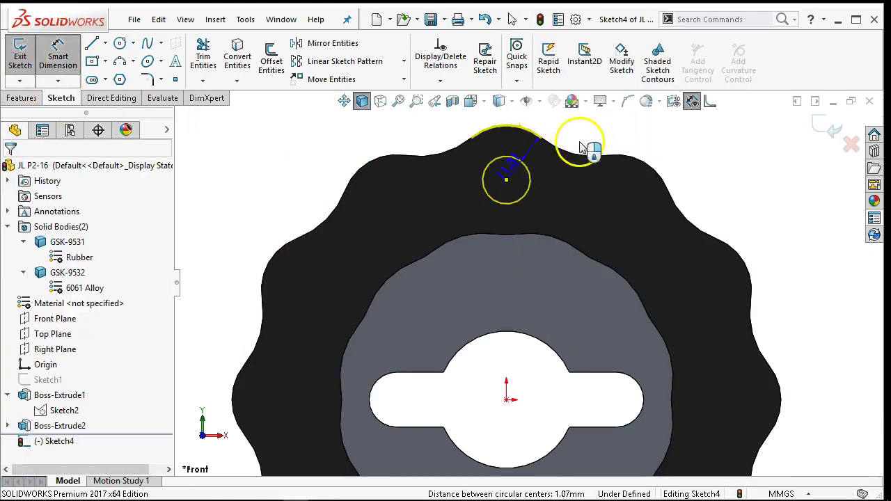
pyautogui.press('Escape')
pyautogui.click(58, 59)
pyautogui.click(530, 178)
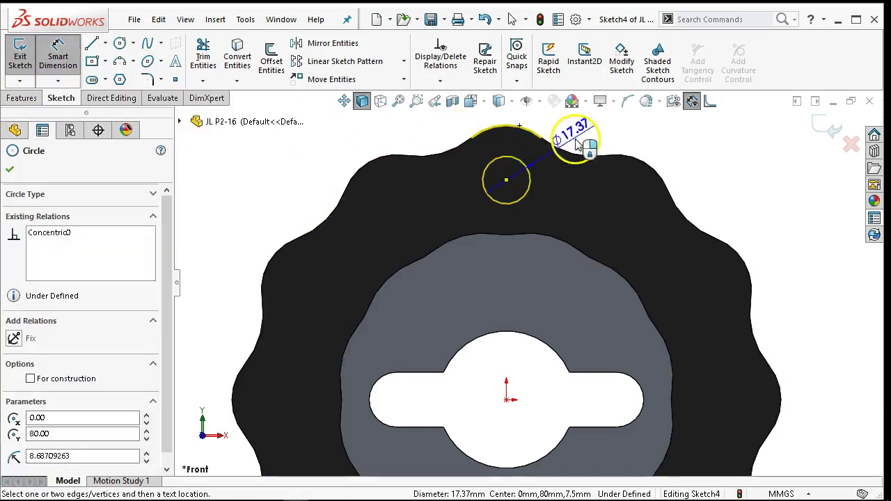
pyautogui.click(597, 137)
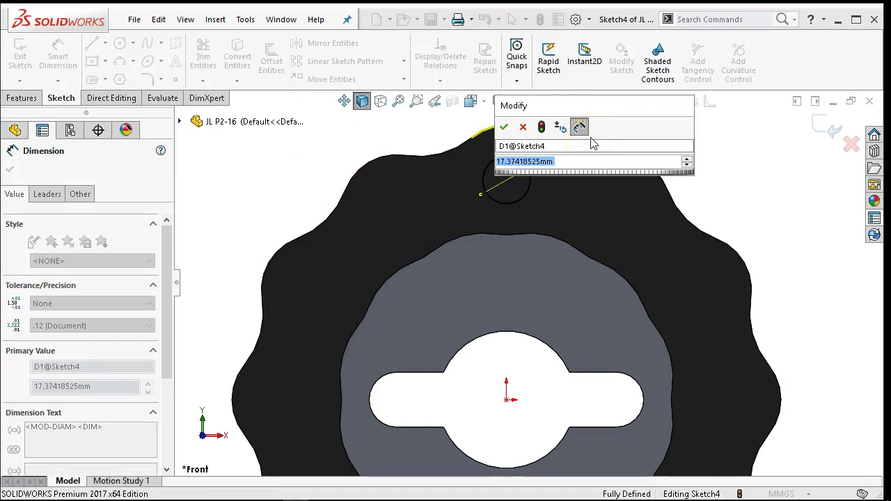
pyautogui.write('20')
pyautogui.press('Return')
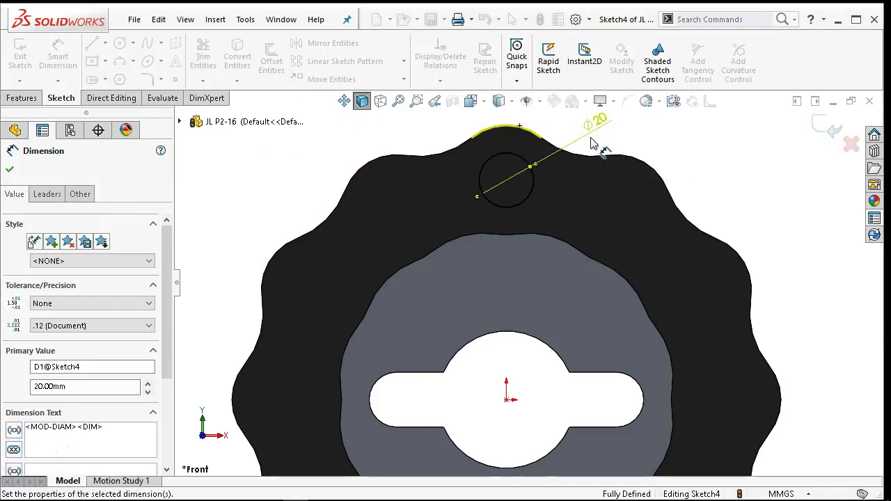
pyautogui.scroll(3, 519, 264)
pyautogui.rightClick(627, 202)
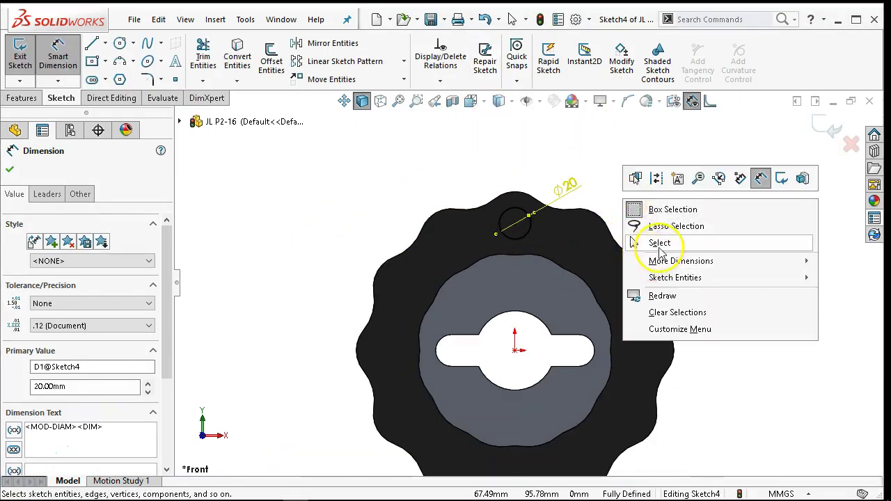
pyautogui.click(636, 241)
# Step: Create a circular sketch pattern of the 20 mm circle with 12 equally spaced instances over 360 degrees about the origin
pyautogui.moveTo(640, 258); pyautogui.dragTo(584, 287, button='middle')
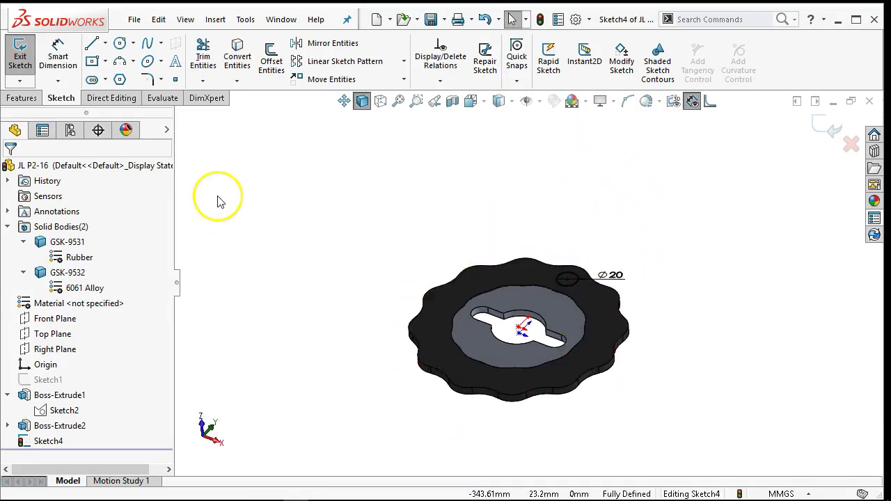
pyautogui.click(573, 283)
pyautogui.click(404, 62)
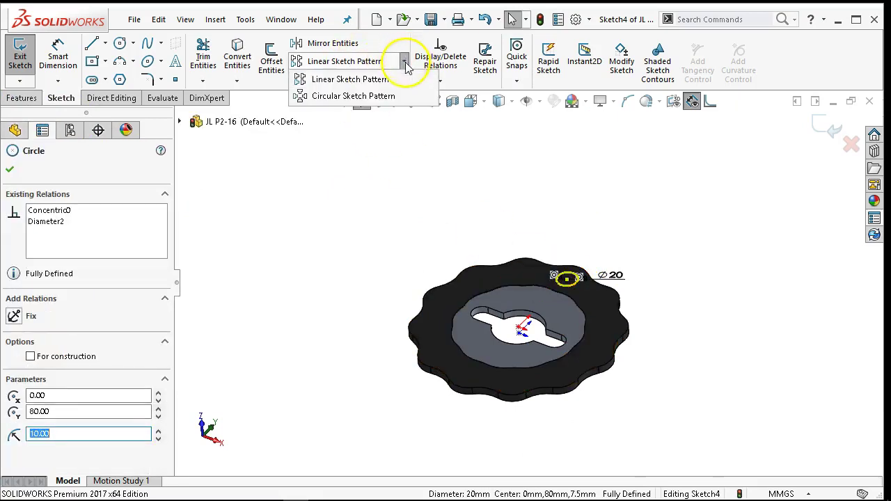
pyautogui.click(353, 93)
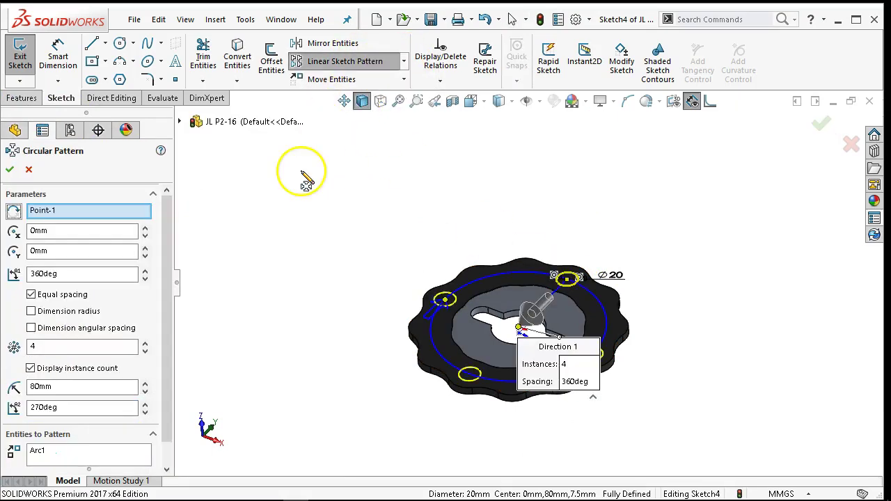
pyautogui.click(56, 346)
pyautogui.write('12')
pyautogui.press('Tab')
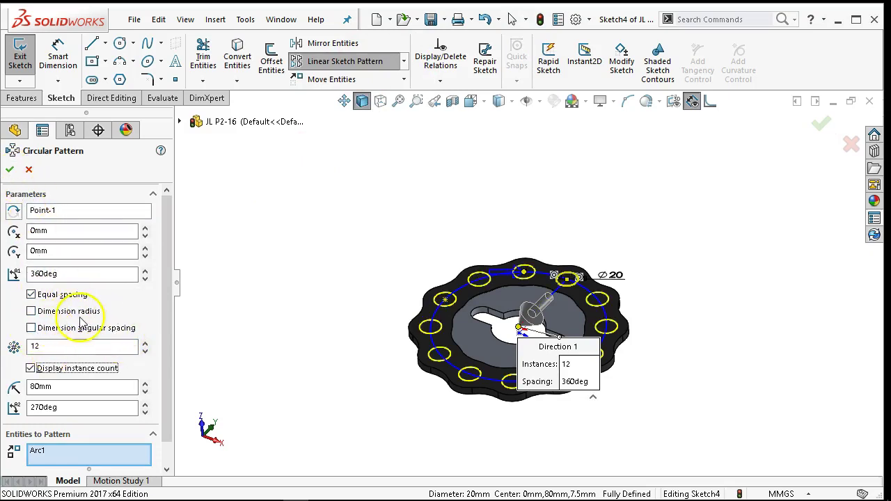
pyautogui.click(9, 172)
# Step: Fully define the pattern by making the circle adjacent to the original, on the negative X side, concentric with its lobe's outer edge
pyautogui.hotkey('ctrl', '1')
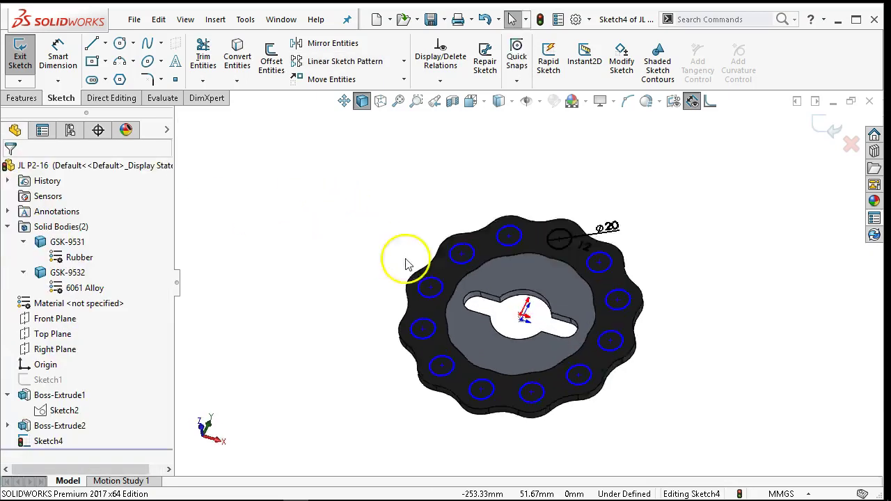
pyautogui.scroll(-4, 464, 192)
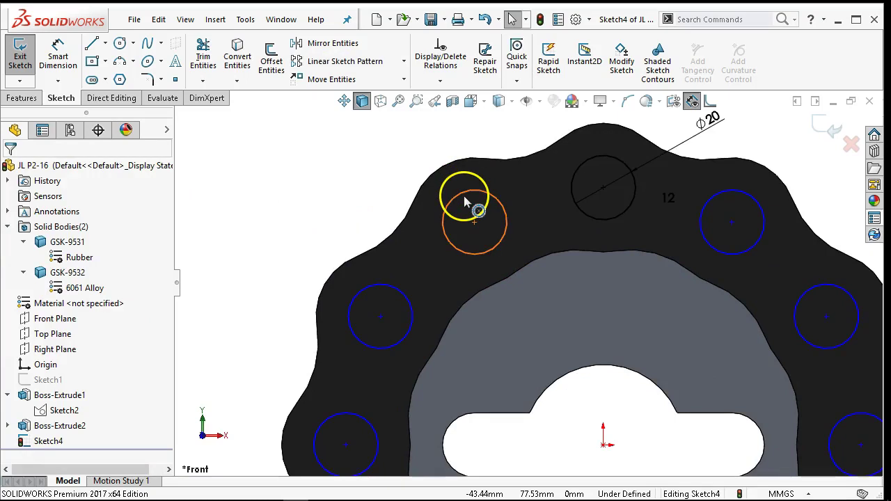
pyautogui.click(465, 200)
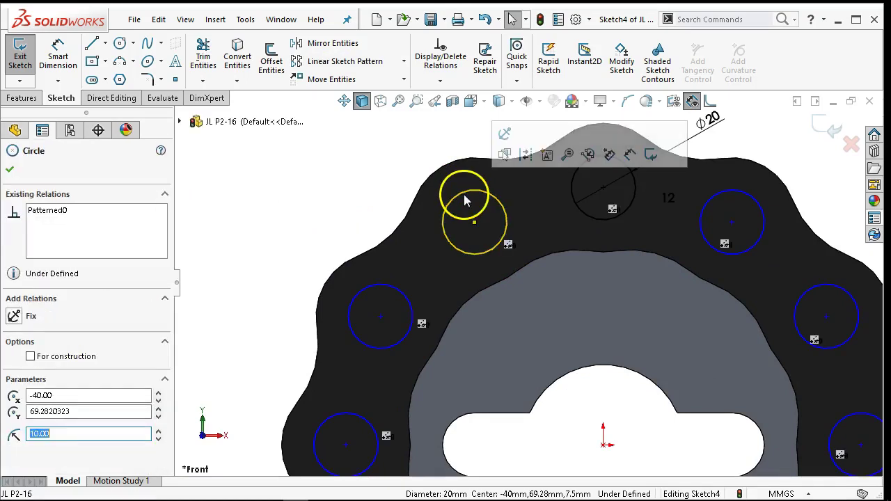
pyautogui.keyDown('ctrl'); pyautogui.click(428, 170); pyautogui.keyUp('ctrl')
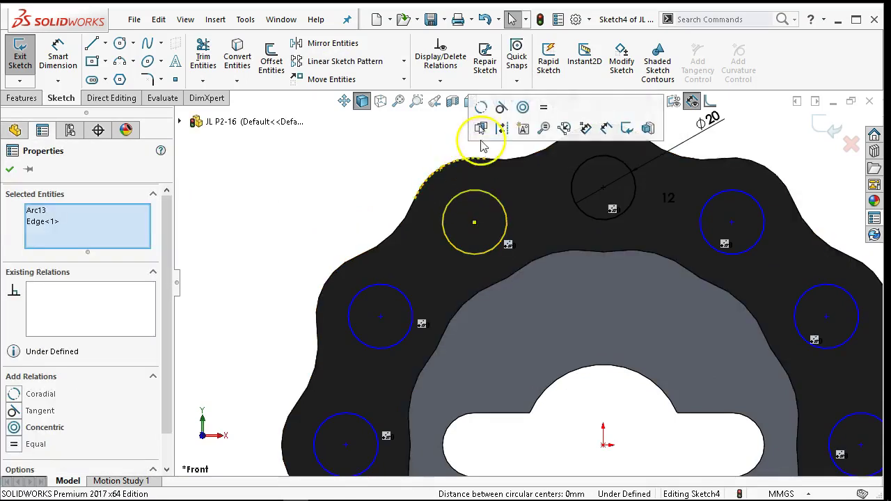
pyautogui.click(523, 108)
pyautogui.click(537, 192)
# Step: Cut the twelve patterned circles through the ring with a Through All Extruded Cut
pyautogui.click(22, 97)
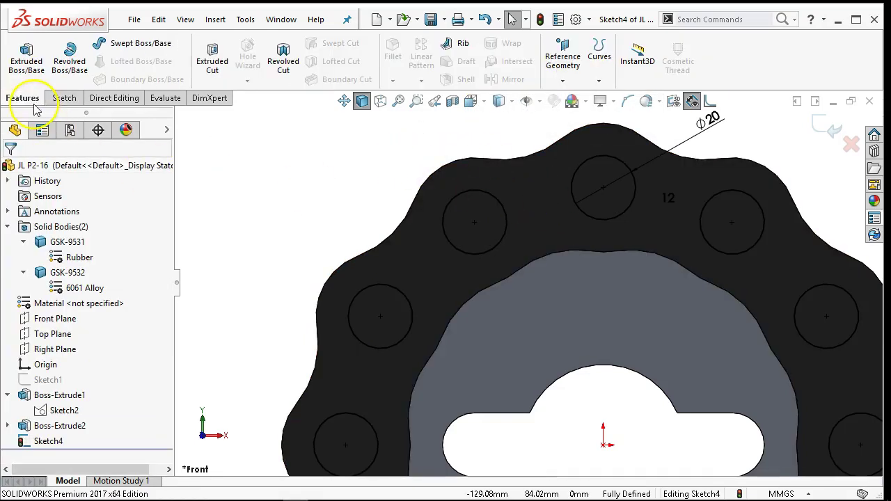
pyautogui.click(212, 63)
pyautogui.click(60, 253)
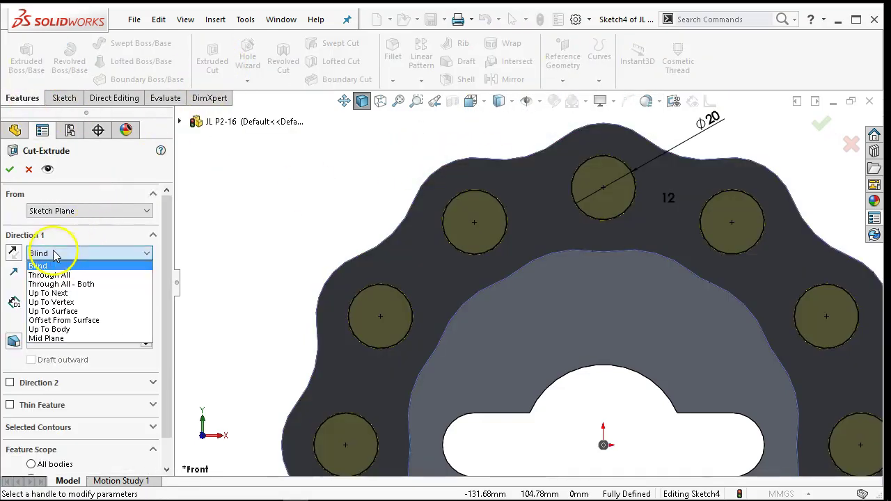
pyautogui.click(62, 270)
pyautogui.click(10, 169)
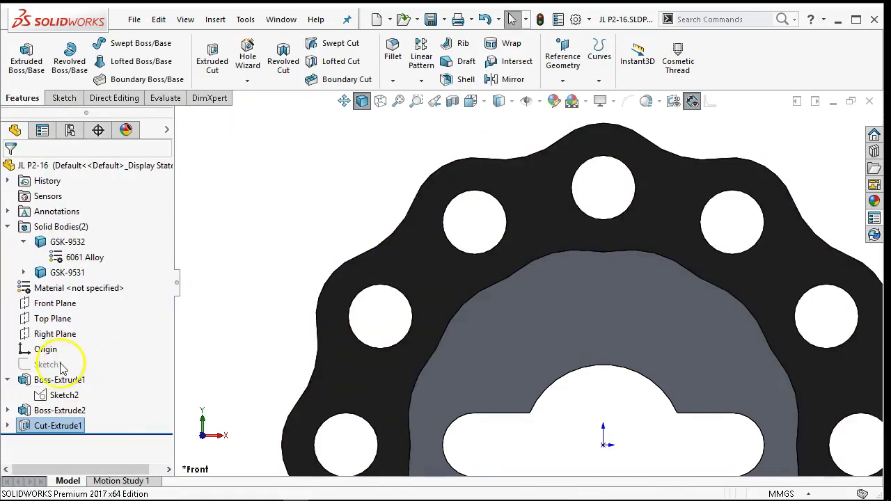
# Step: Reorder the feature history so the hole cut comes directly after Boss-Extrude1 and before Boss-Extrude2
pyautogui.moveTo(65, 422); pyautogui.dragTo(59, 383)
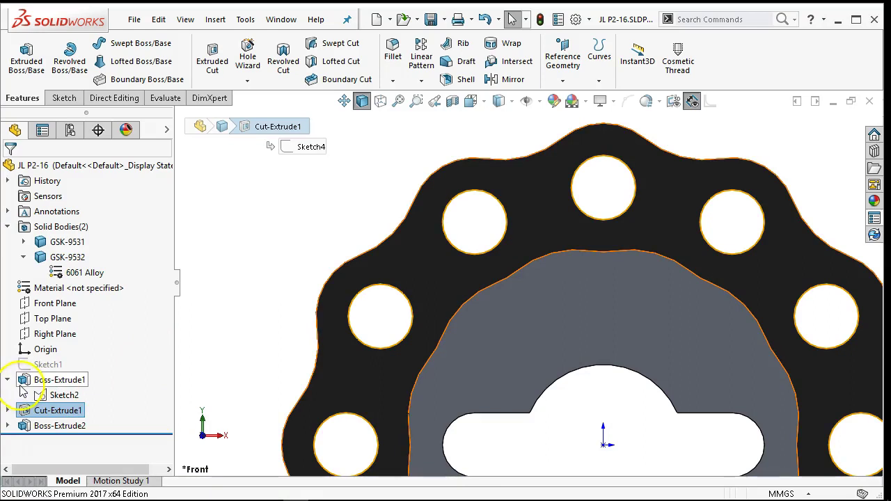
pyautogui.click(8, 380)
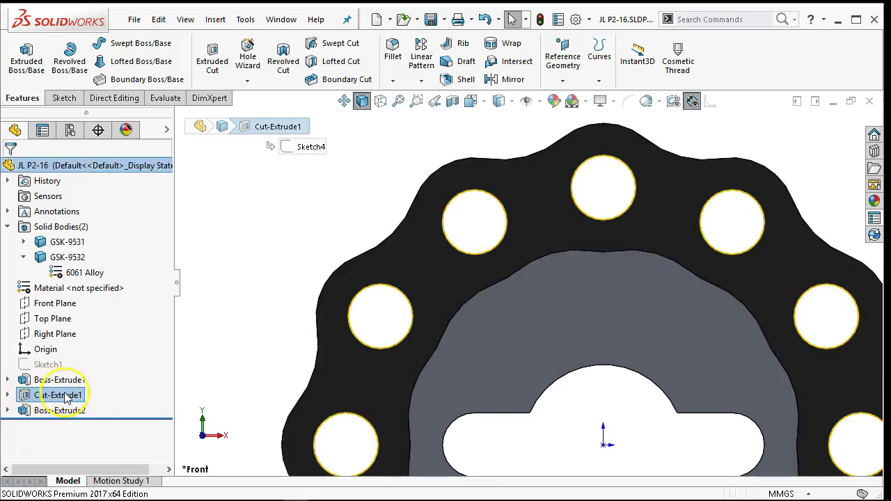
pyautogui.moveTo(67, 399); pyautogui.dragTo(63, 417)
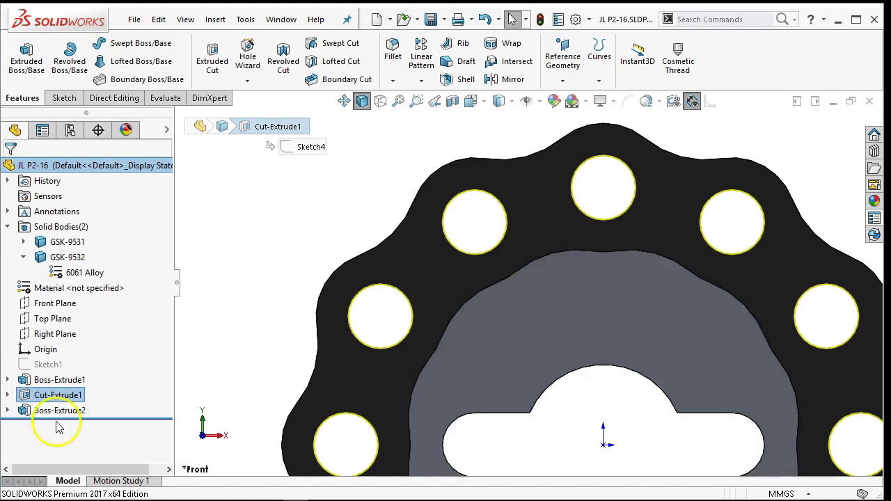
# Step: Group Boss-Extrude1 and Cut-Extrude1 in a new feature tree folder named outer
pyautogui.click(59, 380)
pyautogui.keyDown('ctrl'); pyautogui.click(58, 394); pyautogui.keyUp('ctrl')
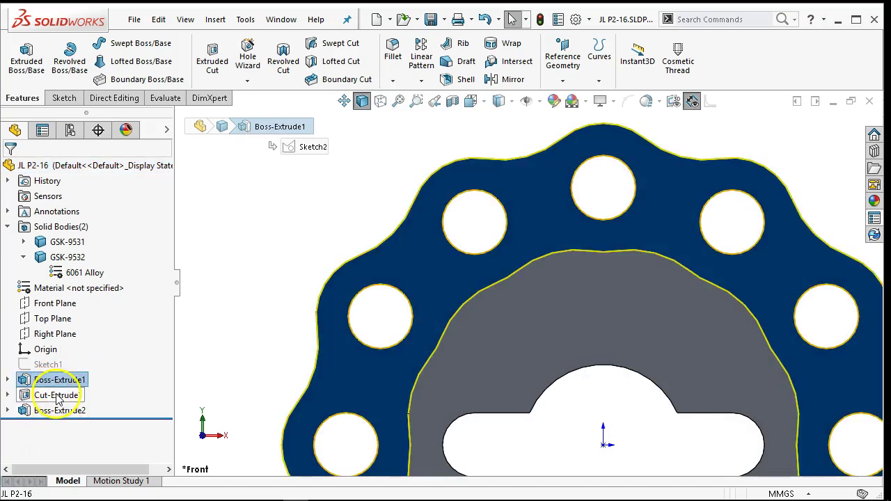
pyautogui.rightClick(58, 395)
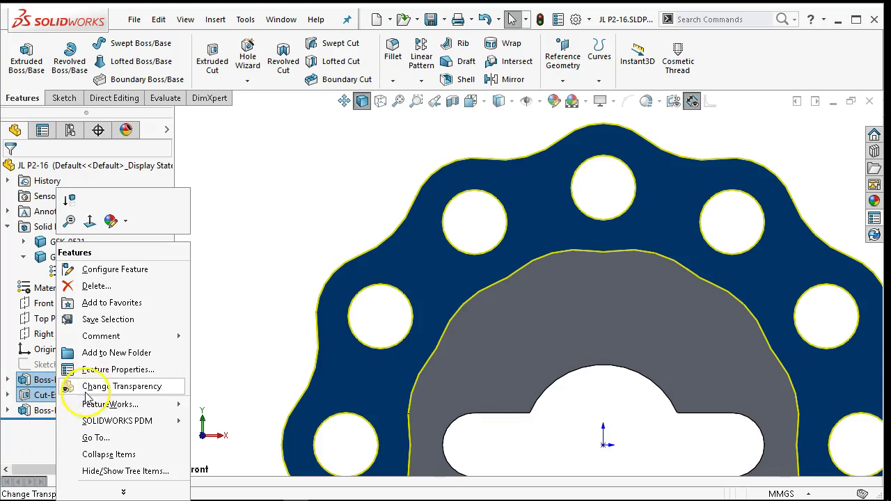
pyautogui.click(137, 353)
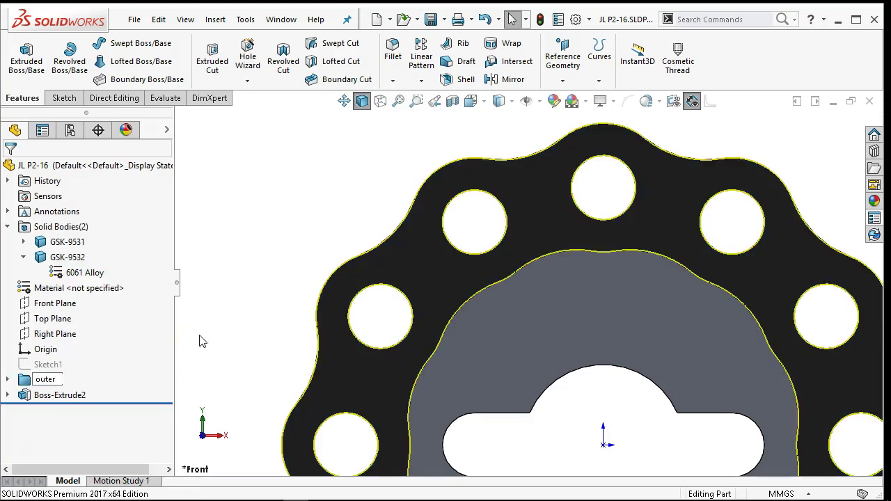
# Step: Put Boss-Extrude2 in its own feature tree folder named inner
pyautogui.rightClick(25, 396)
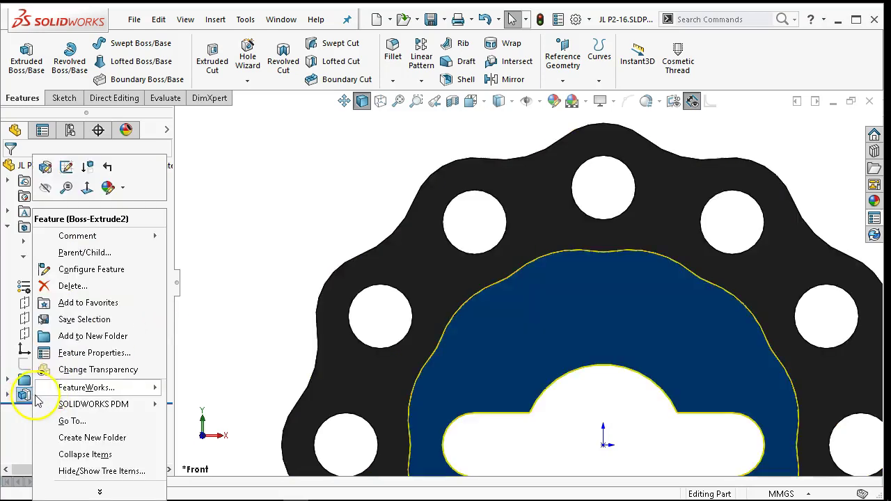
pyautogui.moveTo(105, 390)
pyautogui.click(111, 337)
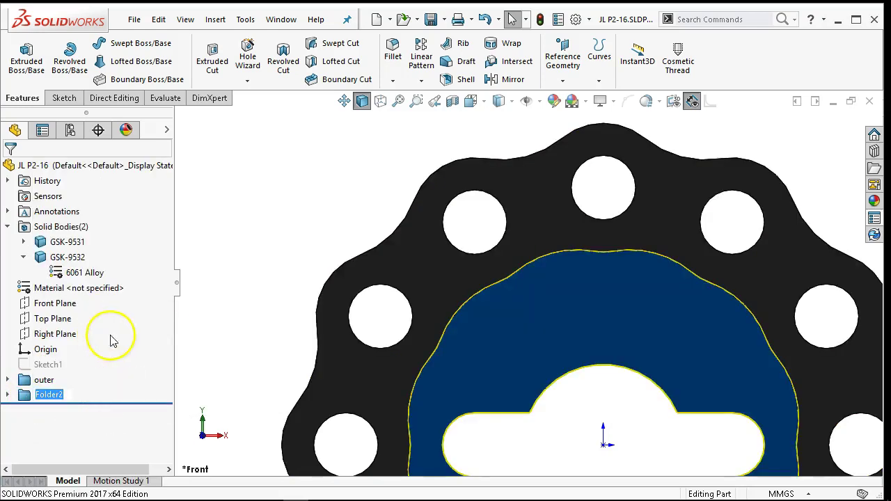
pyautogui.press('Return')
pyautogui.click(211, 320)
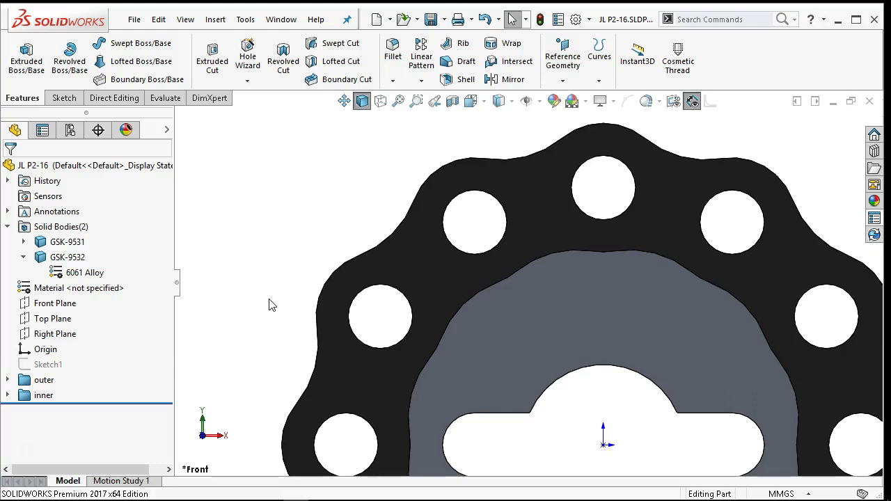
# Step: Inspect the finished gasket and the sketch of Boss-Extrude1 in the outer folder, checking its circular pattern instance count and dimensions
pyautogui.scroll(5, 573, 358)
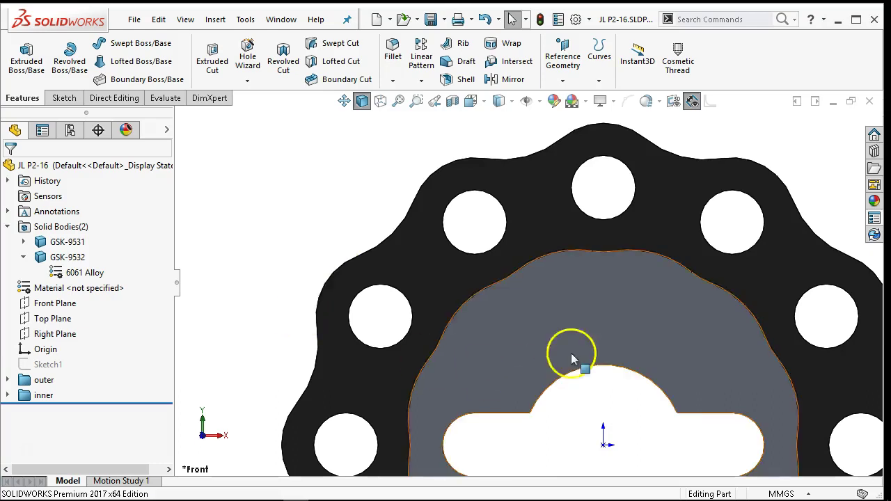
pyautogui.scroll(-2, 557, 313)
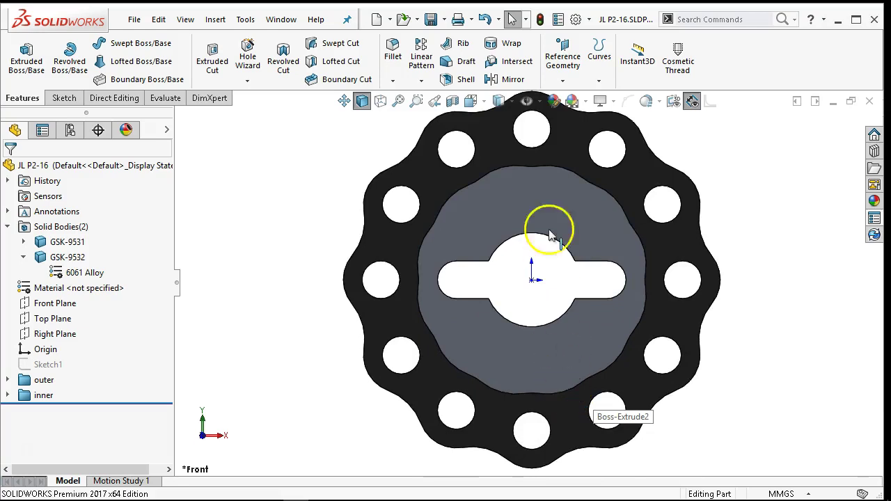
pyautogui.scroll(-1, 539, 184)
pyautogui.scroll(1, 539, 184)
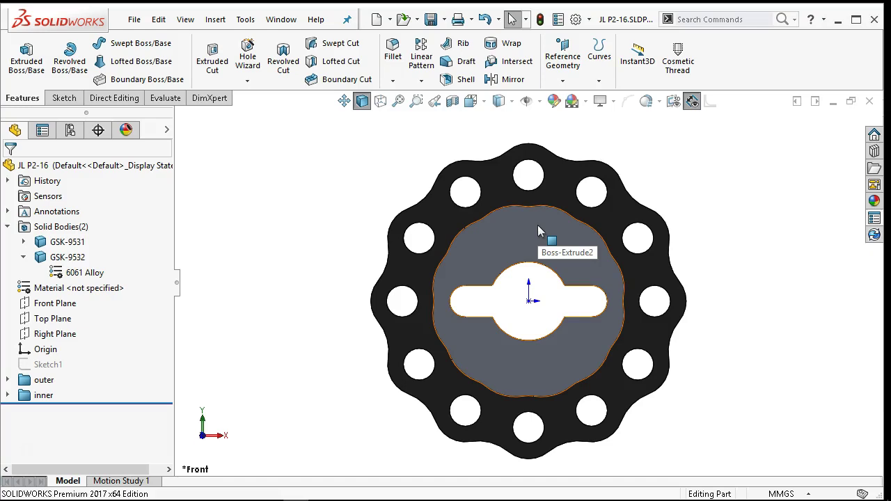
pyautogui.click(7, 380)
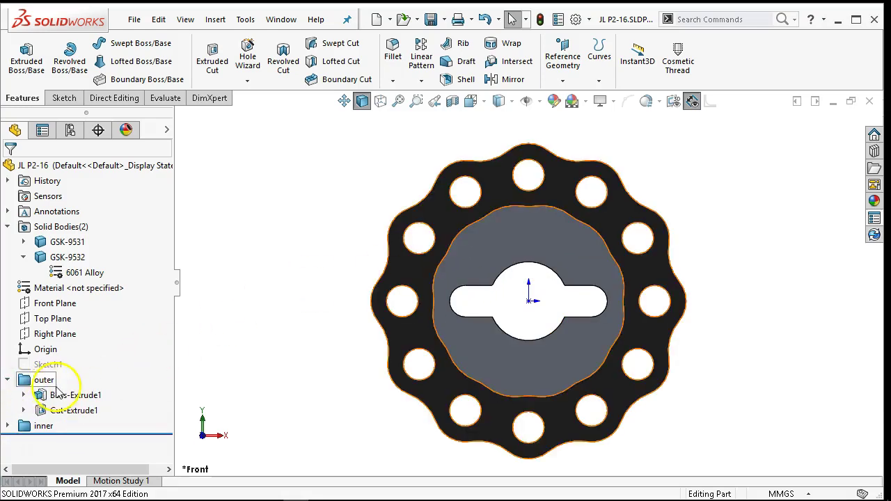
pyautogui.click(23, 395)
pyautogui.click(63, 411)
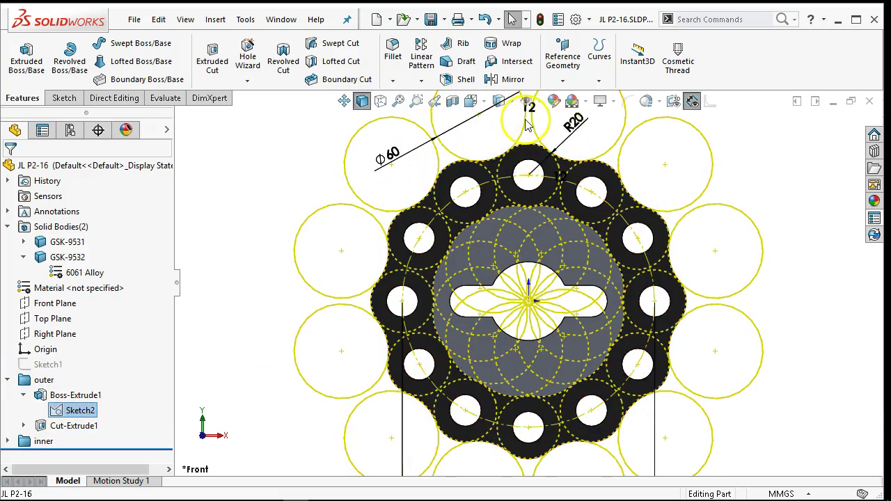
pyautogui.moveTo(605, 298); pyautogui.dragTo(603, 201, button='middle')
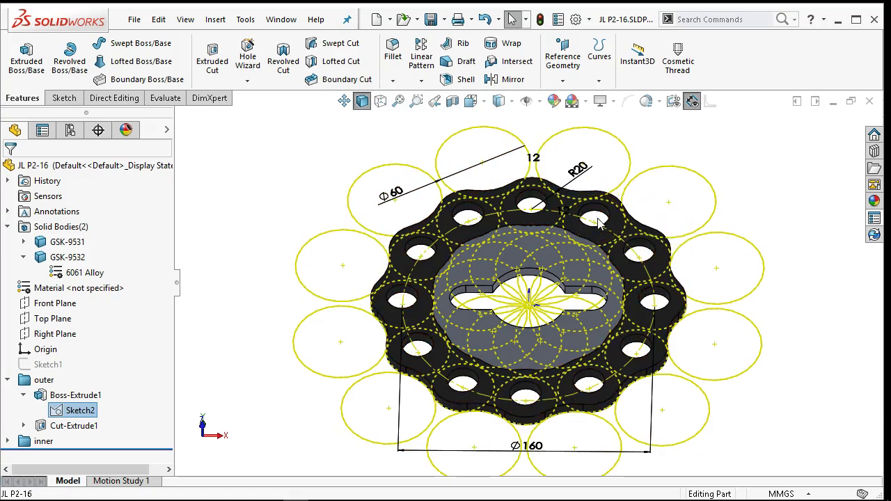
pyautogui.click(534, 159)
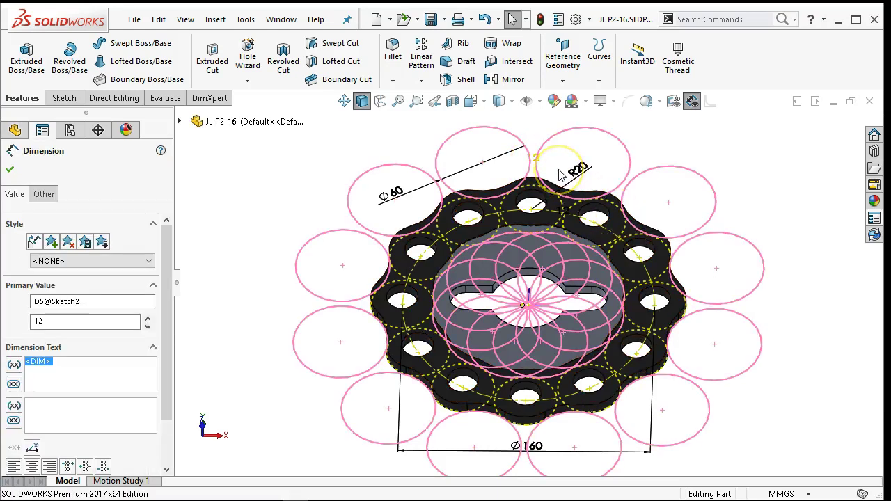
pyautogui.click(552, 169)
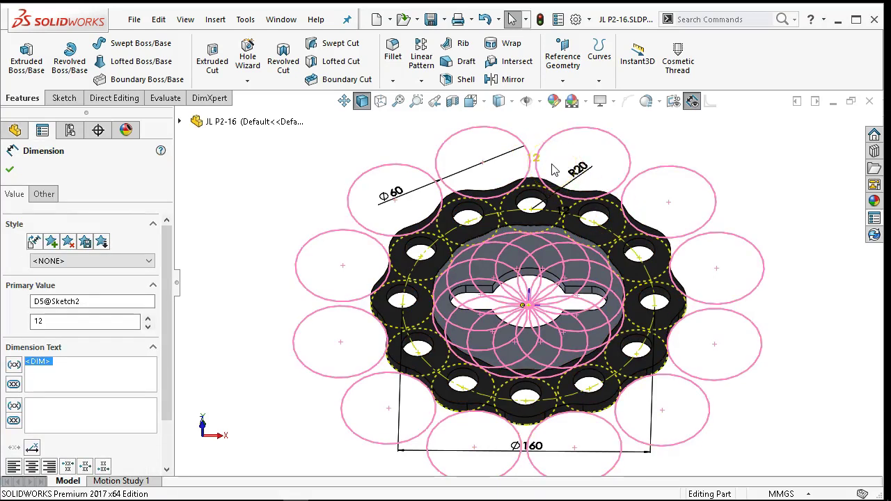
pyautogui.click(563, 164)
pyautogui.click(541, 159)
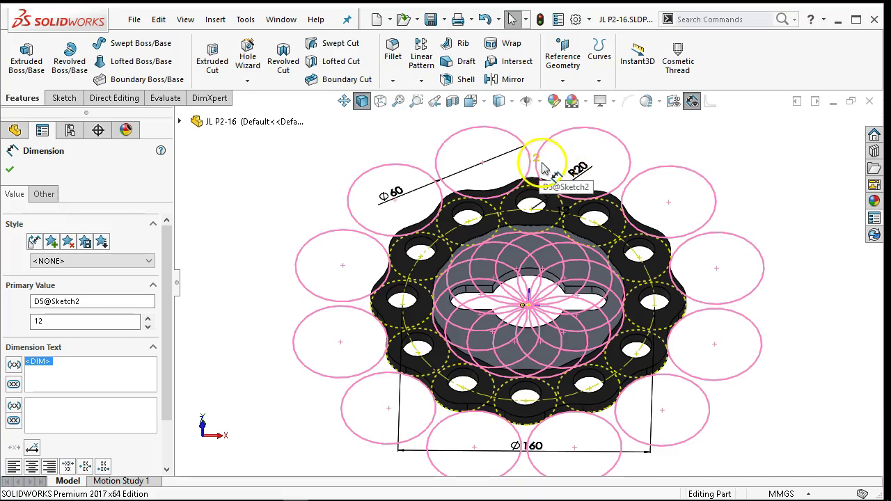
pyautogui.click(538, 172)
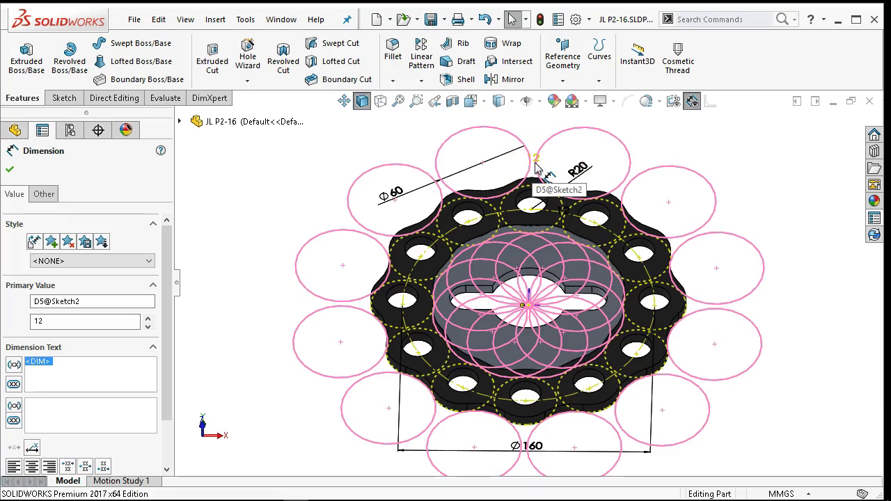
pyautogui.click(523, 241)
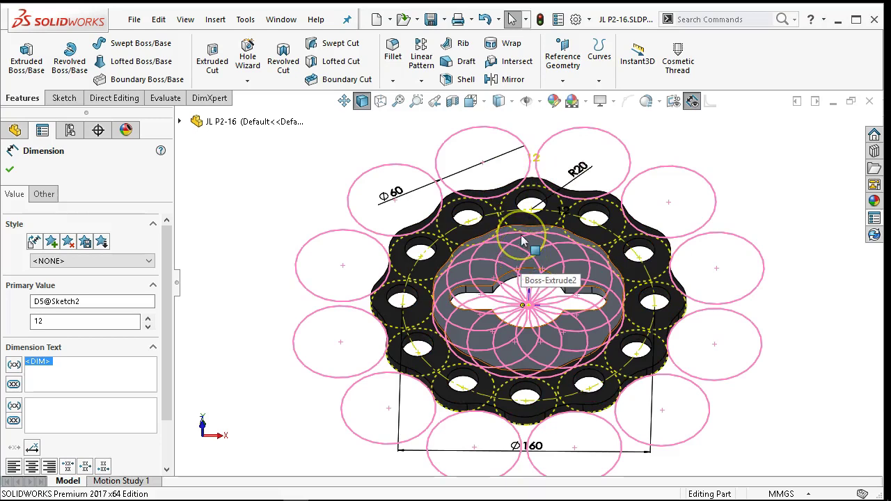
pyautogui.moveTo(523, 241)
pyautogui.mouseDown()
pyautogui.moveTo(491, 169)
pyautogui.moveTo(525, 155)
pyautogui.moveTo(547, 165)
pyautogui.moveTo(562, 248)
pyautogui.moveTo(590, 275)
pyautogui.mouseUp()
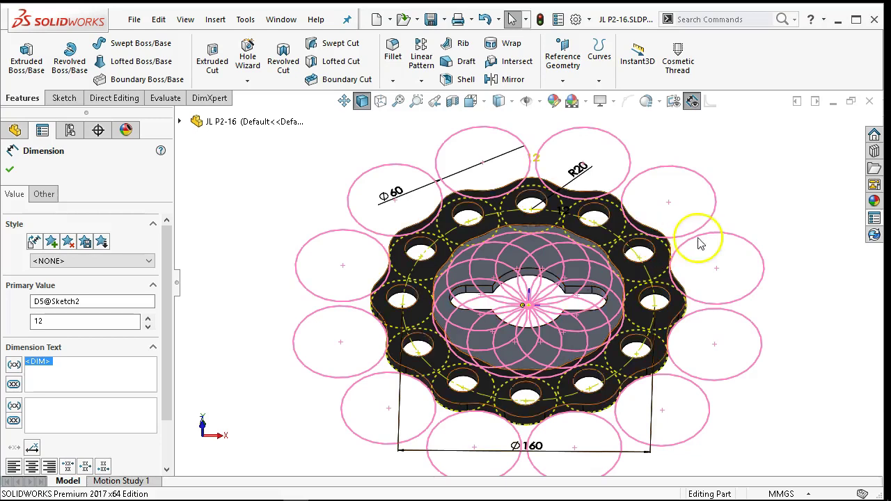
pyautogui.click(734, 177)
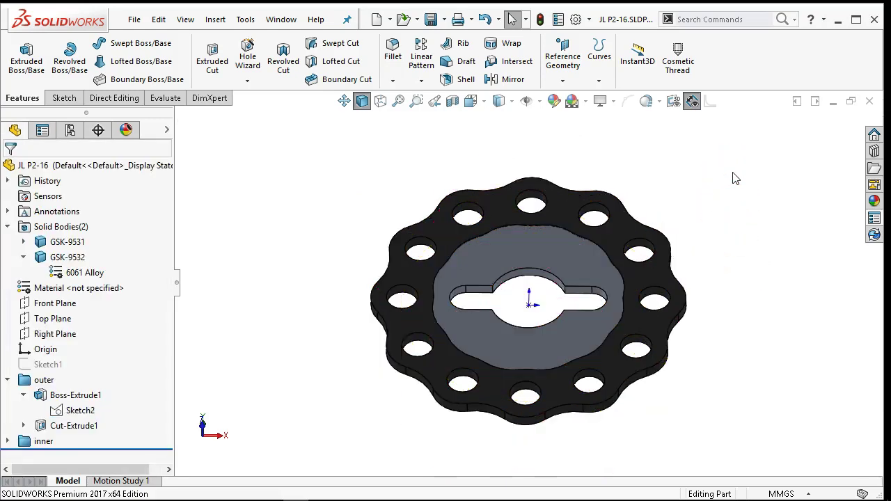
# Step: Save the finished gasket part and close it
pyautogui.scroll(-2, 497, 319)
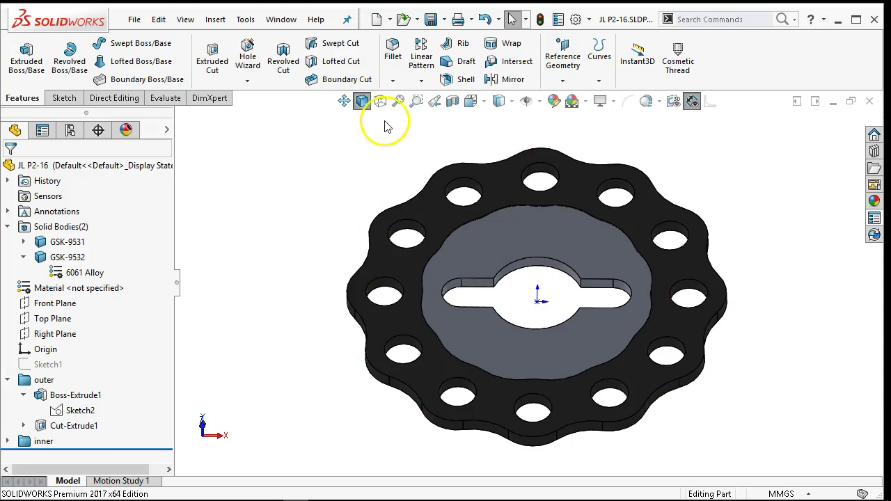
pyautogui.click(430, 21)
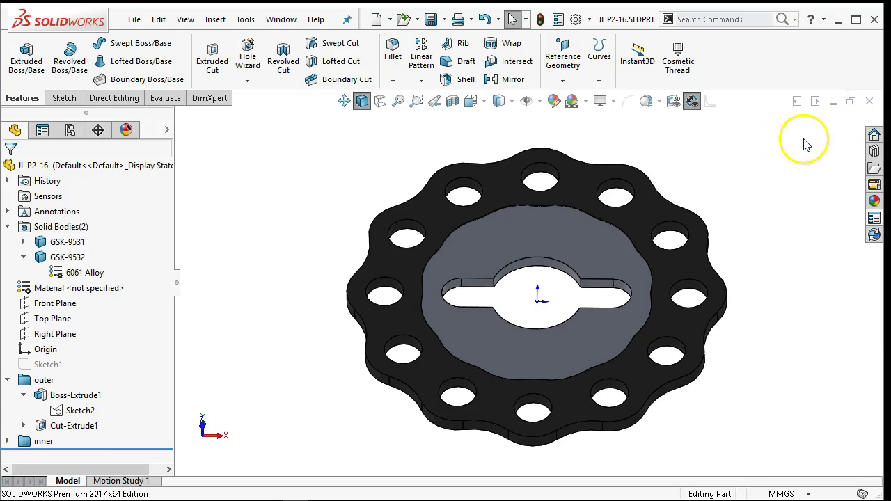
pyautogui.click(870, 101)
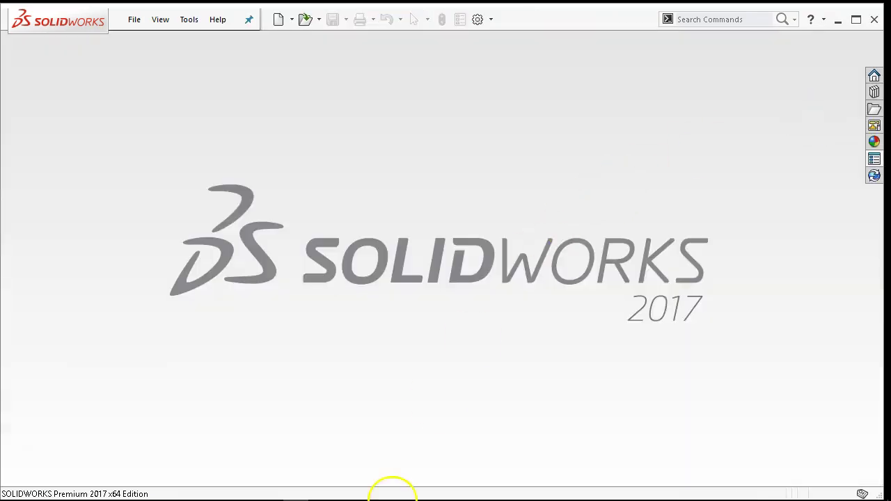
# Step: Switch to Adobe Acrobat and look through the exercise drawings after Figure P2-16 up to the last page, returning to the Figure P2-17 slot plate
pyautogui.click(296, 491)
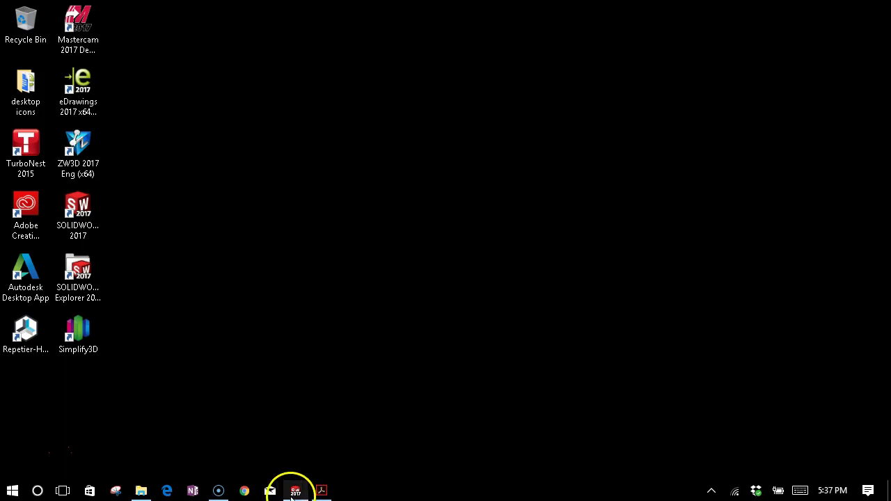
pyautogui.click(321, 491)
pyautogui.click(295, 491)
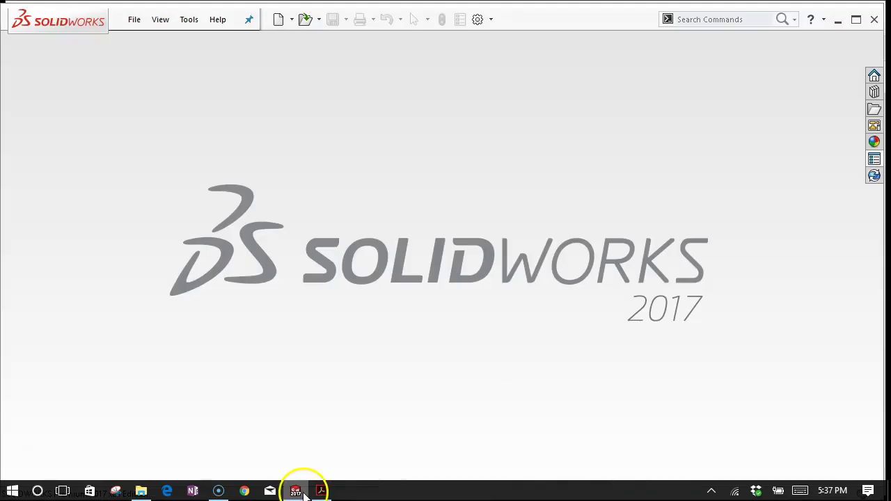
pyautogui.click(321, 491)
pyautogui.scroll(-10, 507, 261)
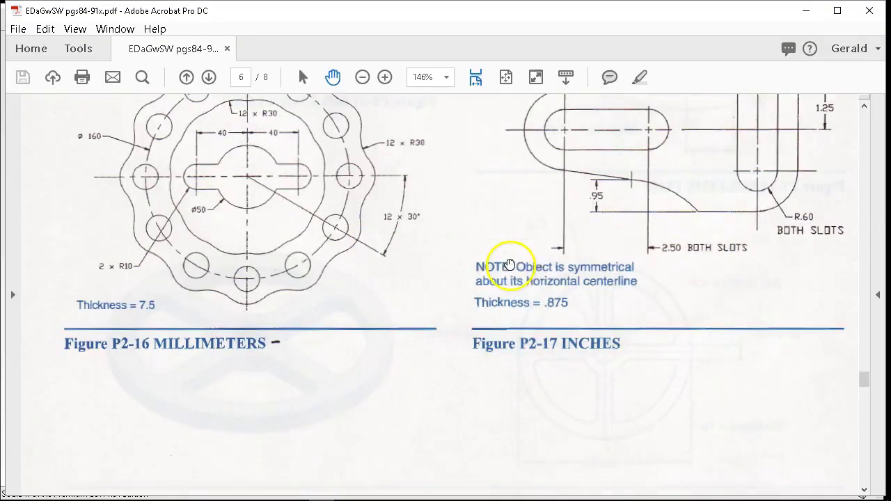
pyautogui.scroll(-10, 503, 252)
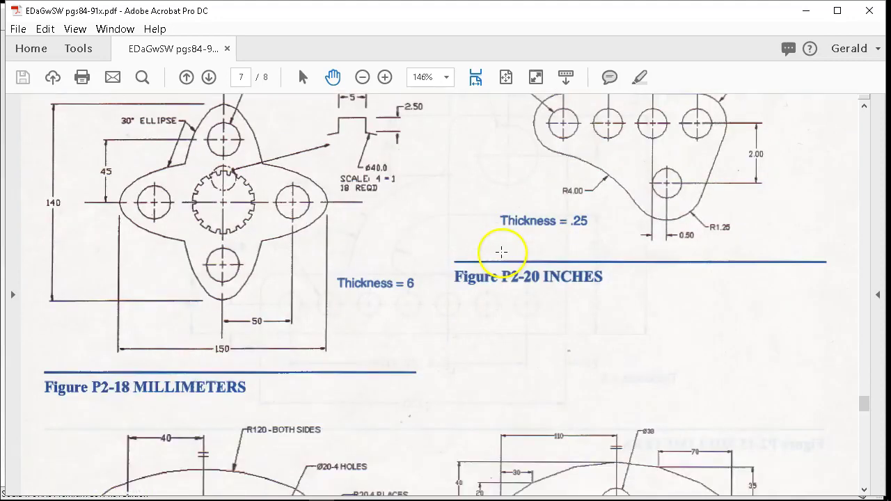
pyautogui.scroll(-15, 496, 244)
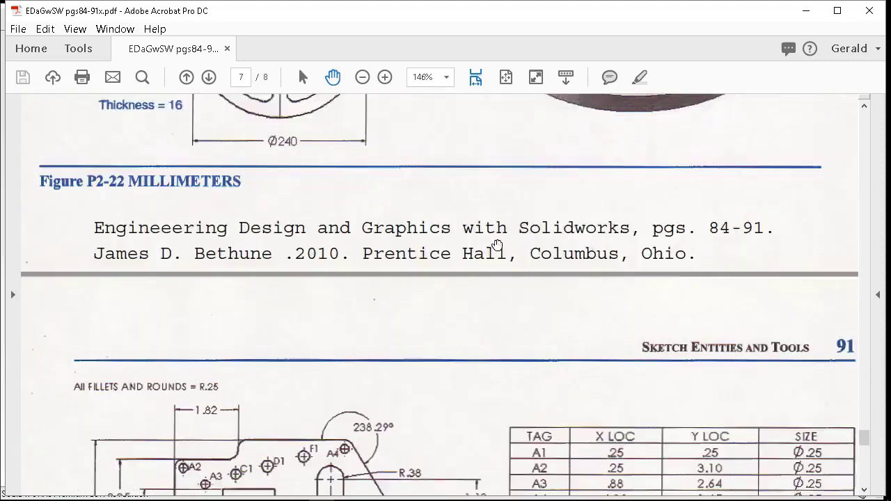
pyautogui.scroll(10, 496, 242)
pyautogui.scroll(-7, 496, 241)
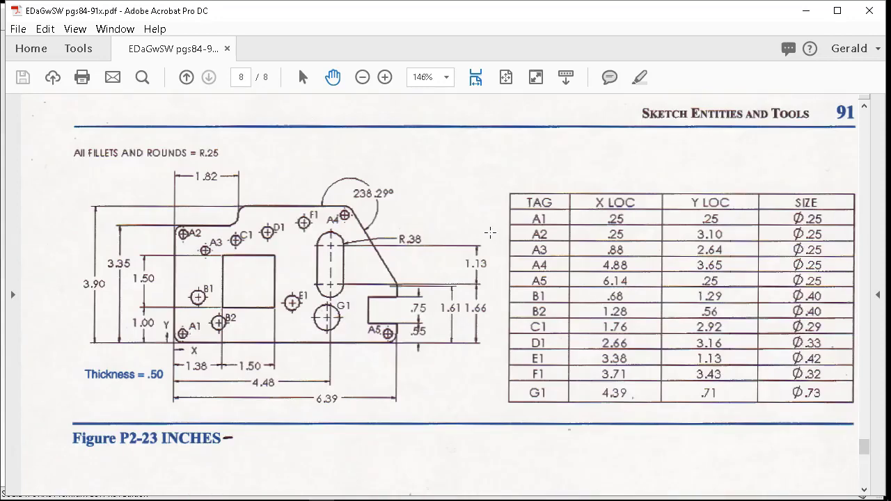
pyautogui.scroll(-10, 519, 239)
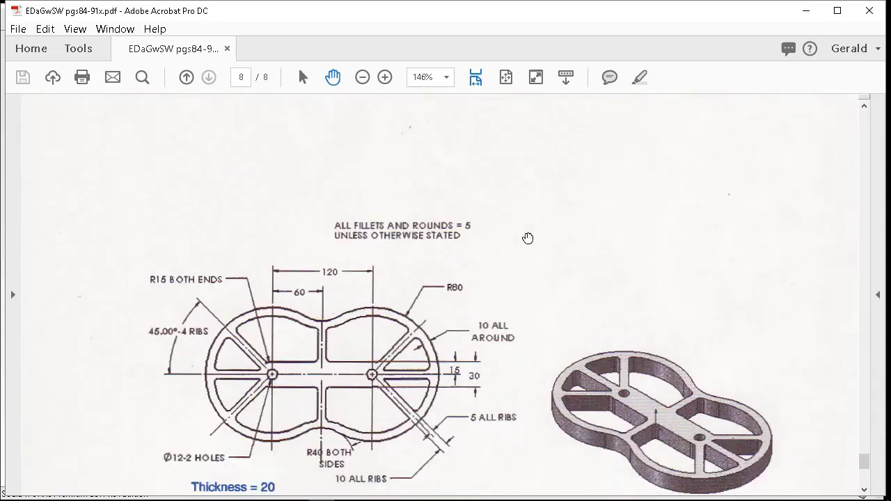
pyautogui.scroll(-1, 528, 238)
pyautogui.scroll(15, 528, 238)
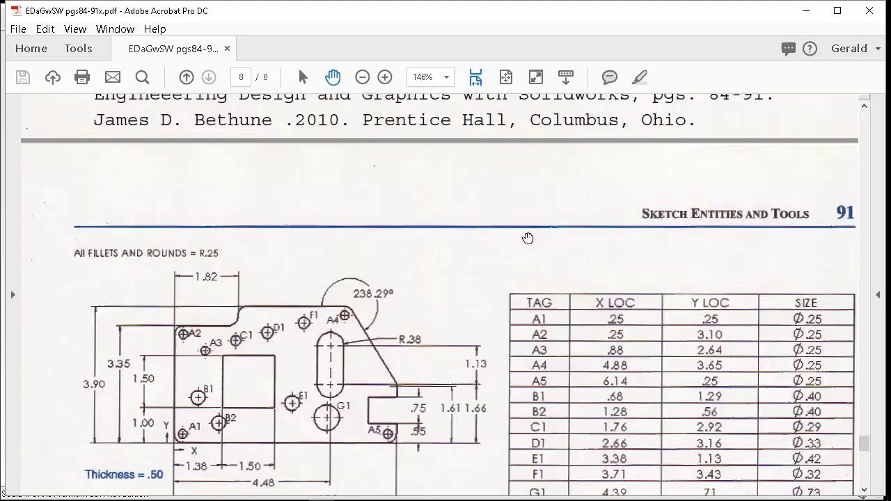
pyautogui.scroll(10, 528, 238)
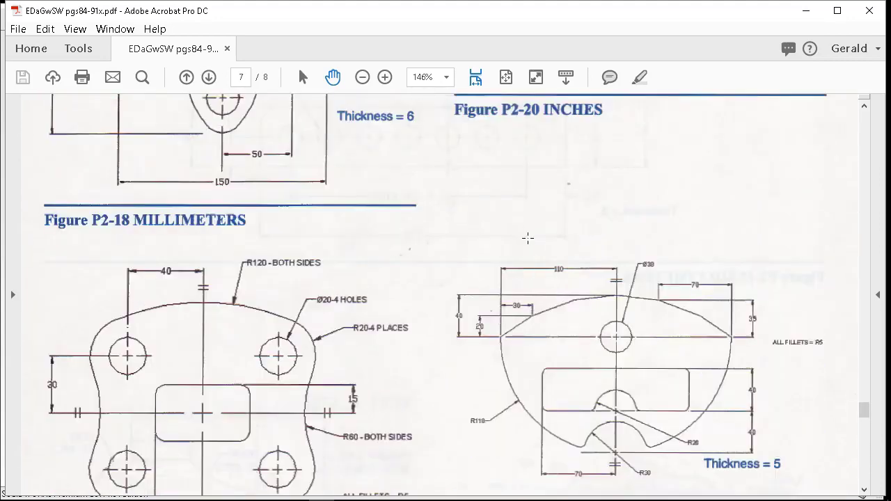
pyautogui.scroll(12, 528, 238)
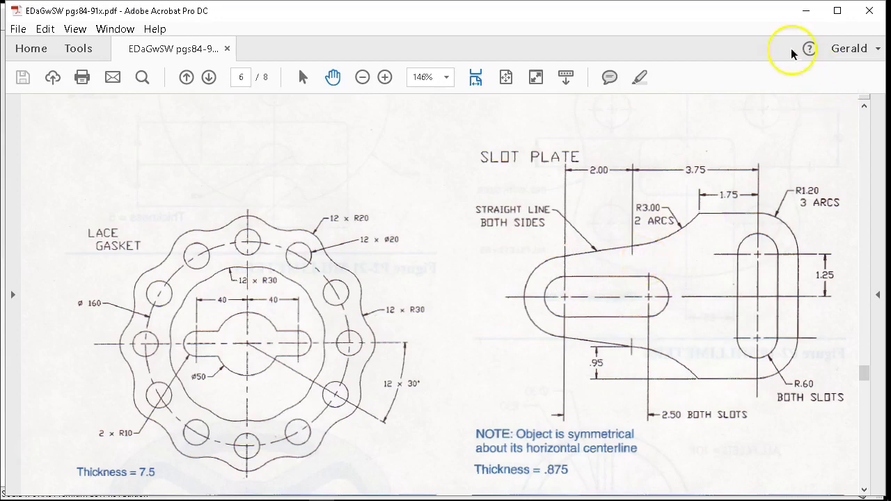
# Step: Switch back to SOLIDWORKS and create a new part document
pyautogui.click(806, 11)
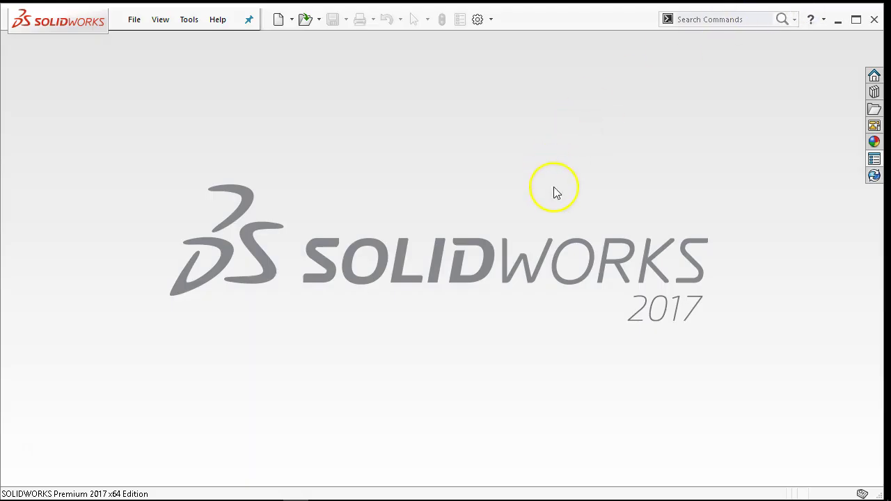
pyautogui.click(134, 18)
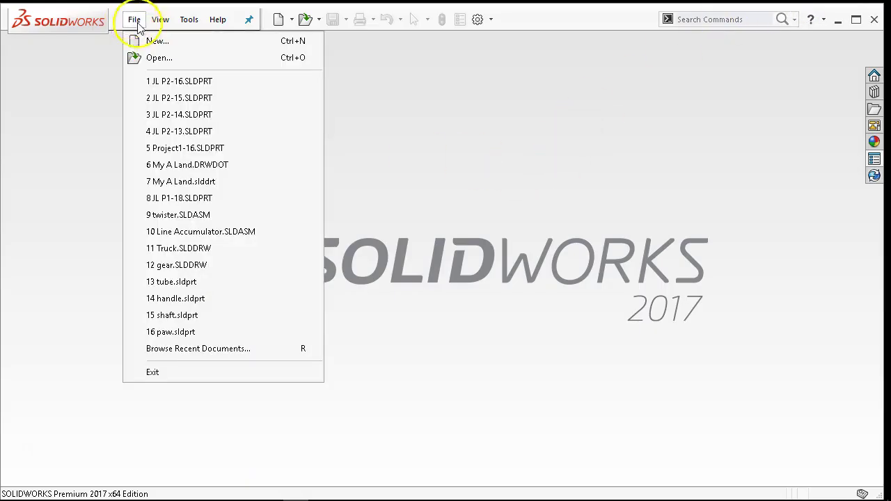
pyautogui.click(154, 38)
pyautogui.doubleClick(209, 94)
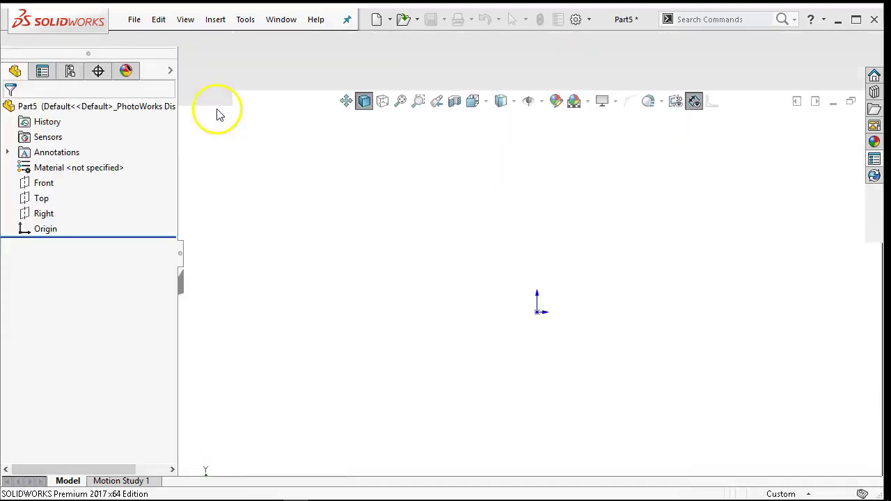
# Step: Start a sketch on the Front plane and draw an infinite horizontal construction line through the origin
pyautogui.click(41, 242)
pyautogui.click(50, 230)
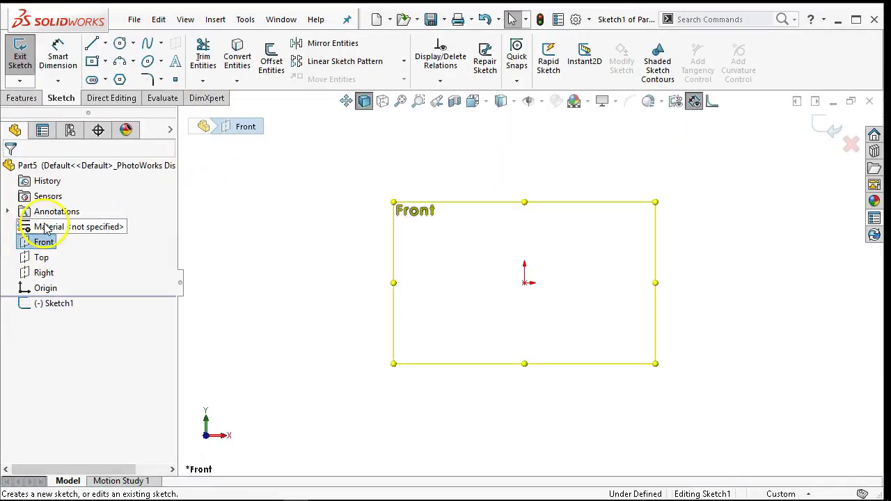
pyautogui.click(105, 43)
pyautogui.click(119, 60)
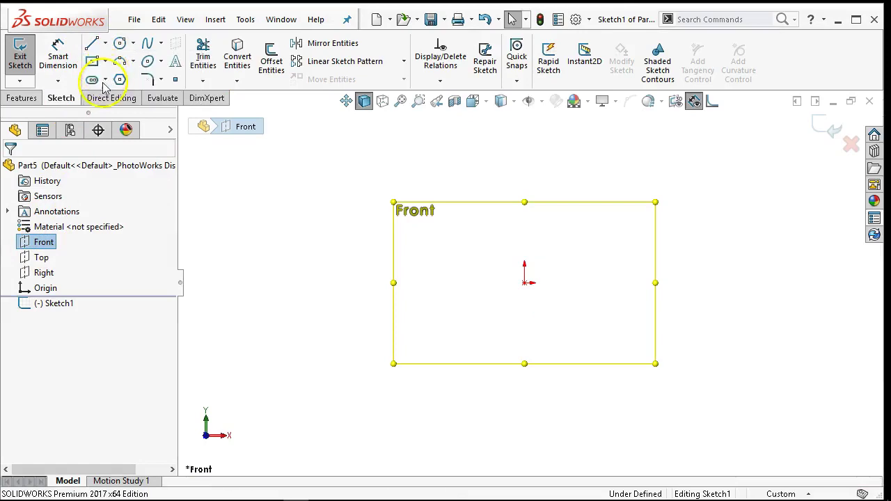
pyautogui.click(47, 267)
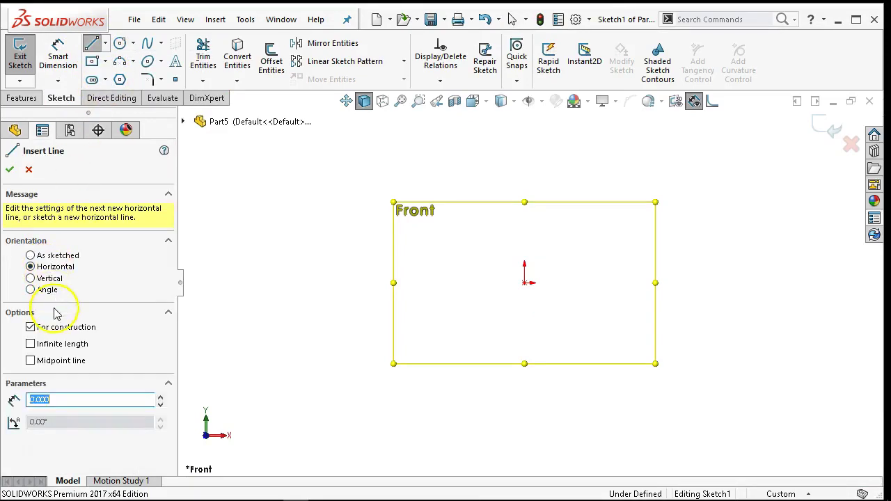
pyautogui.click(31, 344)
pyautogui.click(525, 283)
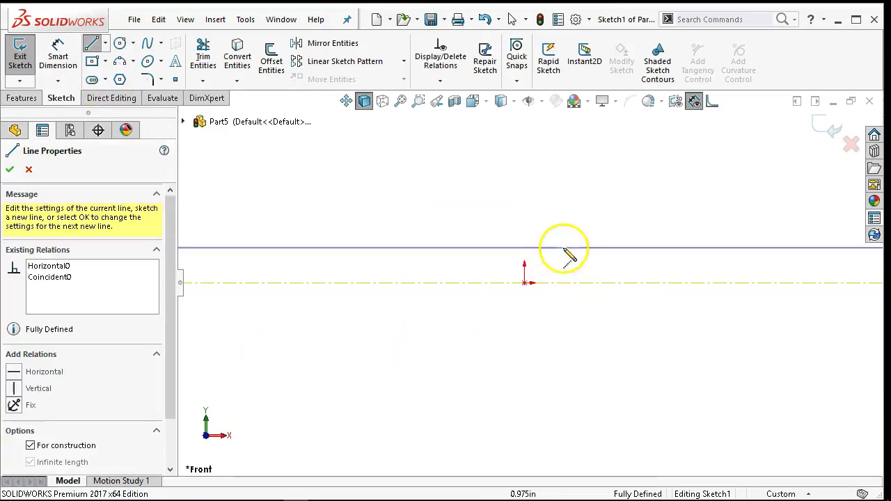
pyautogui.rightClick(567, 215)
pyautogui.click(612, 222)
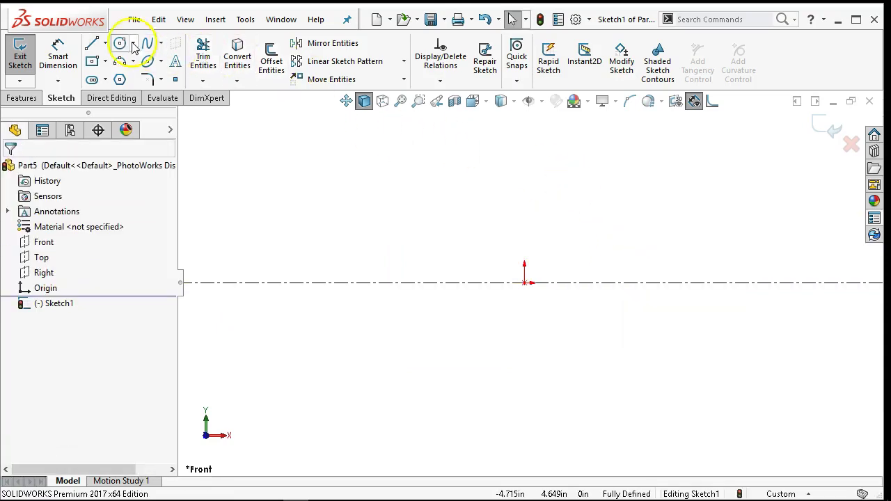
# Step: Draw a vertical line upward from the origin and a shorter horizontal line leftward from its upper end
pyautogui.click(91, 43)
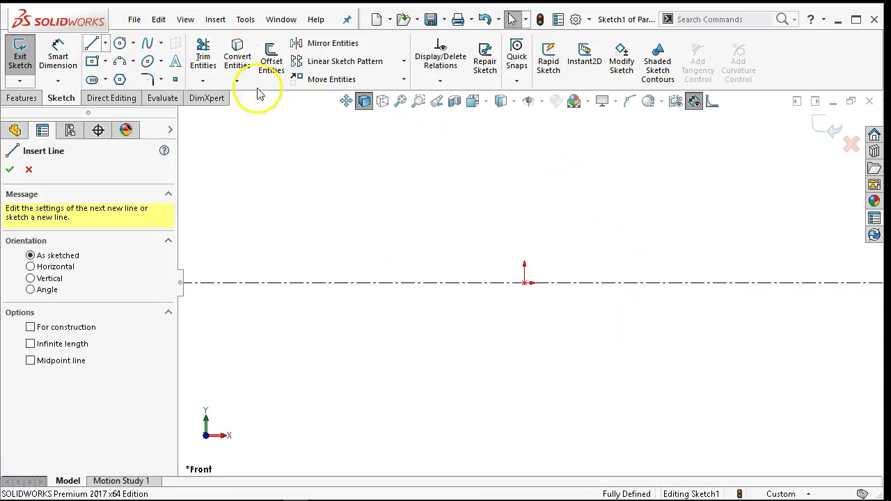
pyautogui.click(525, 283)
pyautogui.click(525, 167)
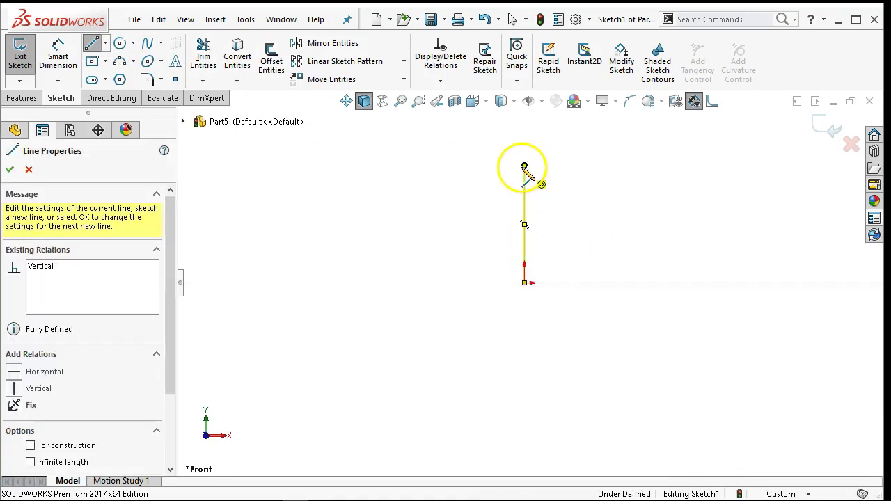
pyautogui.click(450, 166)
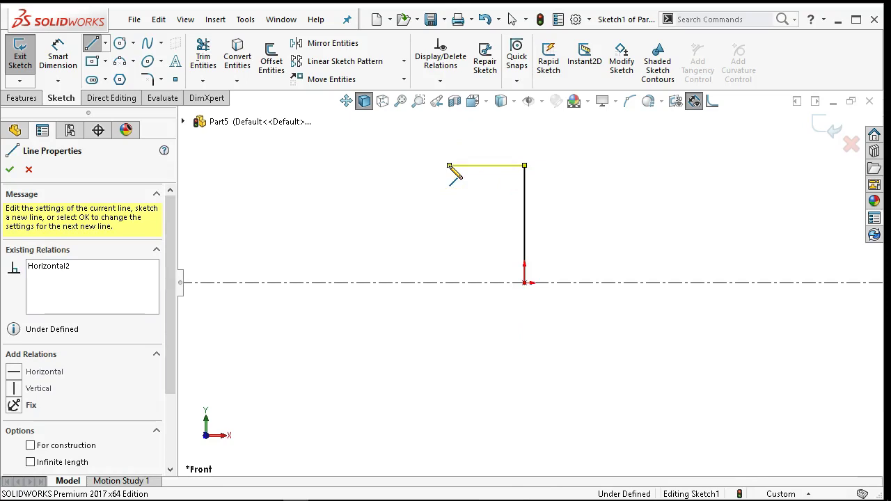
# Step: Sketch a concave 3 Point Arc sloping down and leftward from the free end of the horizontal line
pyautogui.click(134, 61)
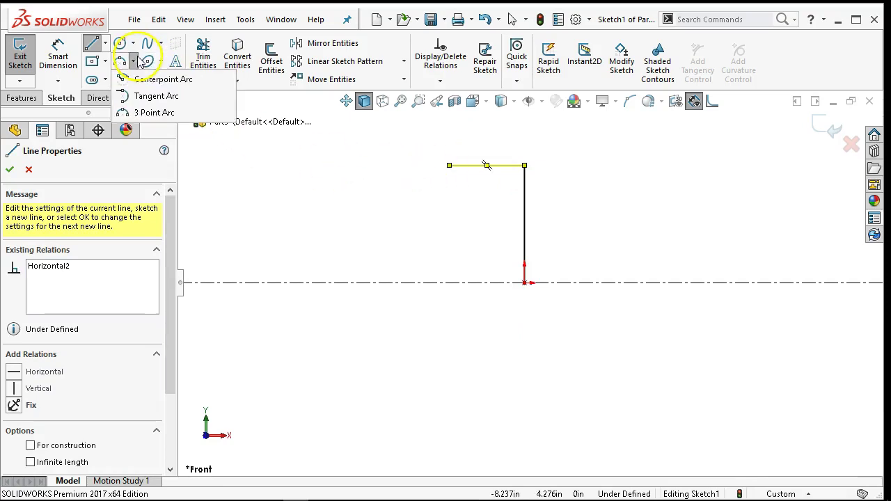
pyautogui.click(148, 113)
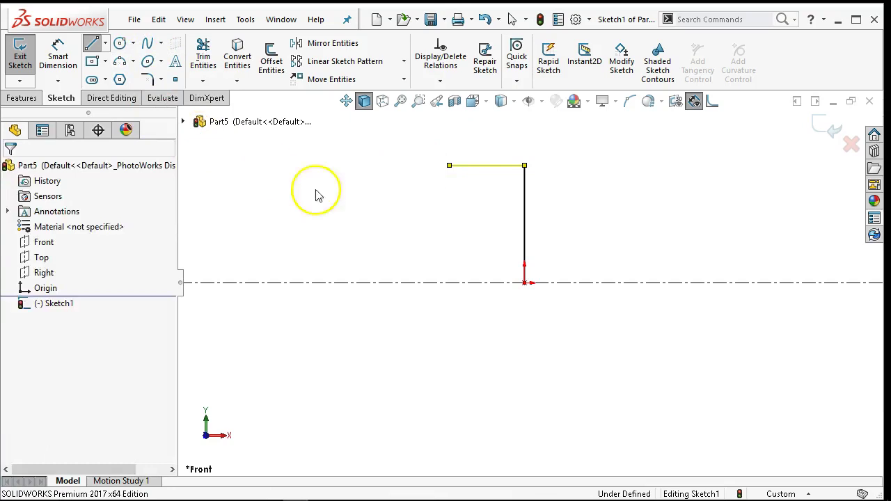
pyautogui.click(449, 165)
pyautogui.click(380, 195)
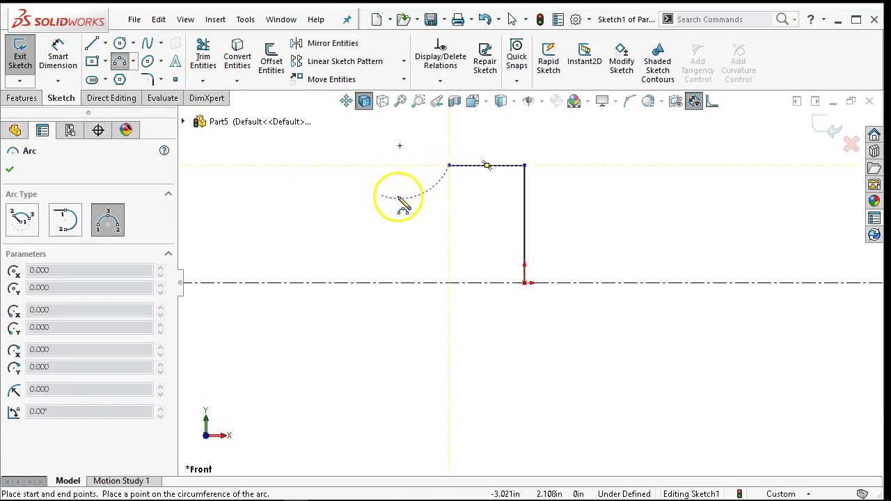
pyautogui.click(416, 185)
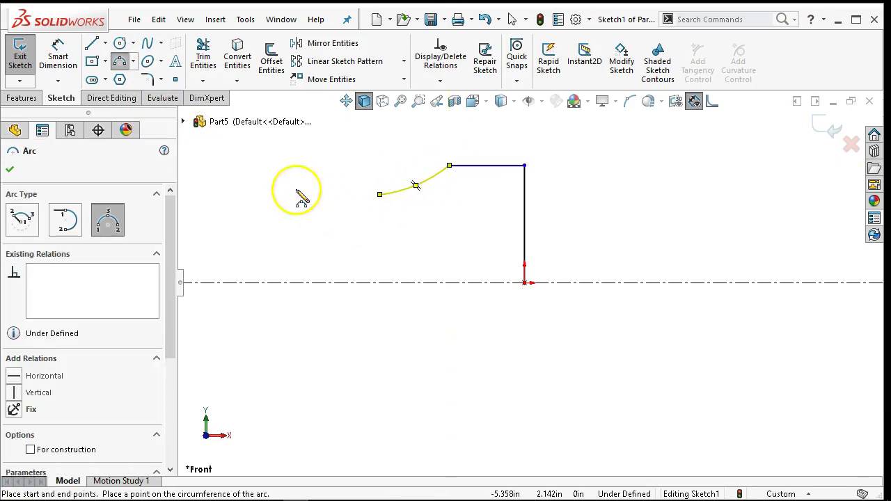
# Step: Draw a straight sloping line leftward from the arc's lower end, tangent to the arc
pyautogui.click(92, 44)
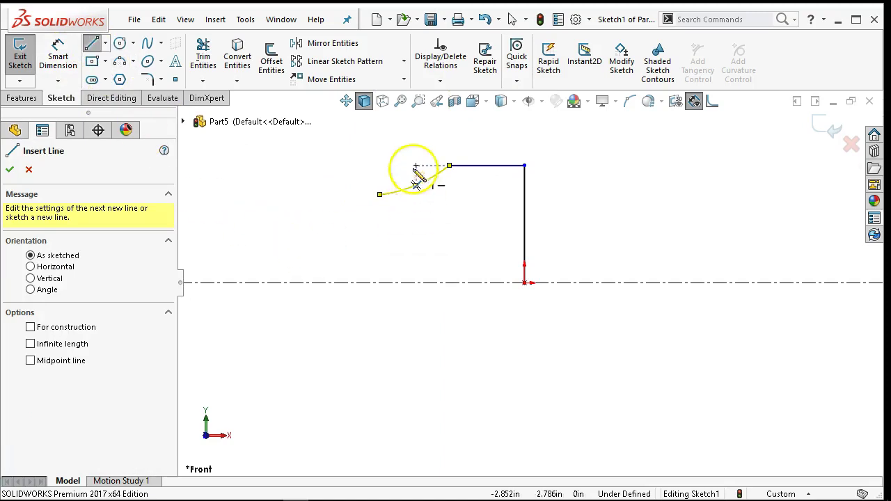
pyautogui.click(380, 194)
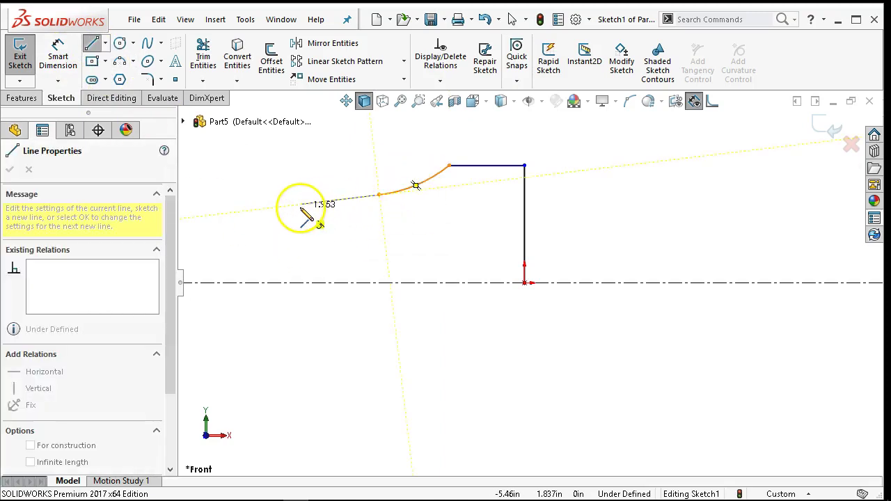
pyautogui.doubleClick(298, 204)
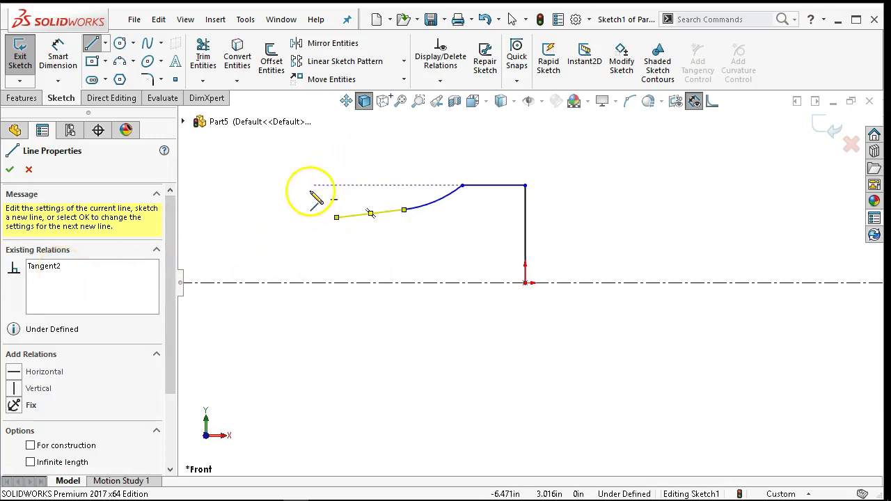
pyautogui.scroll(-1, 258, 240)
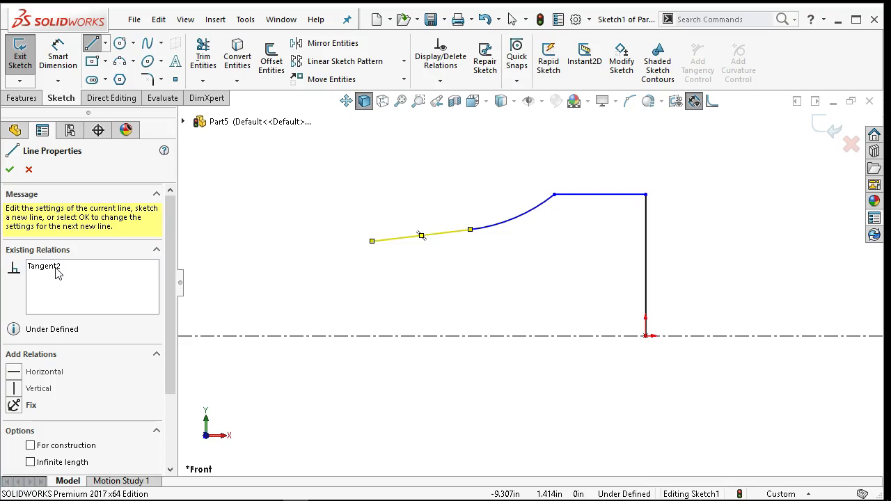
pyautogui.click(10, 169)
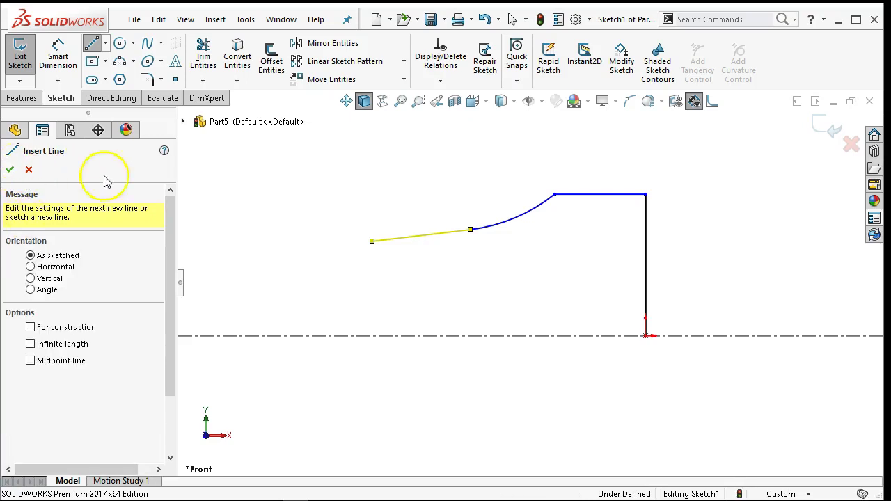
# Step: Sketch a Centerpoint Arc of about 1.92 in radius, centred on the construction line, from the sloping line's free end to that construction line
pyautogui.click(133, 61)
pyautogui.click(148, 80)
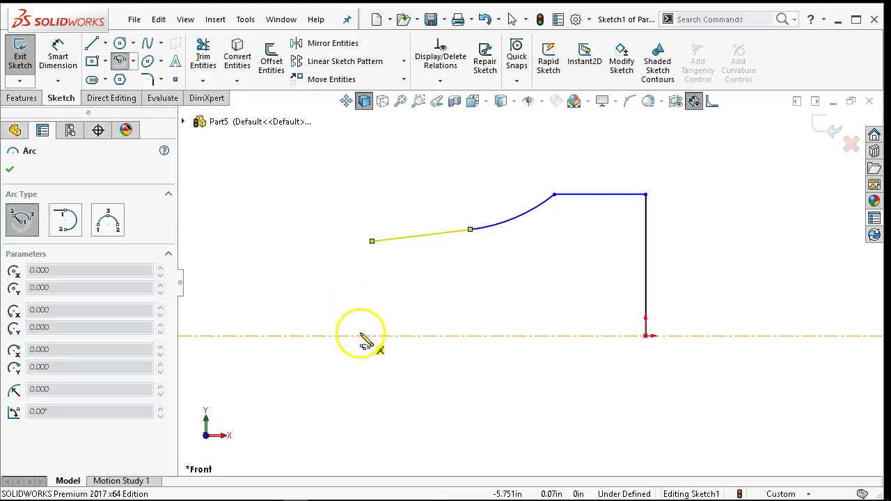
pyautogui.click(360, 337)
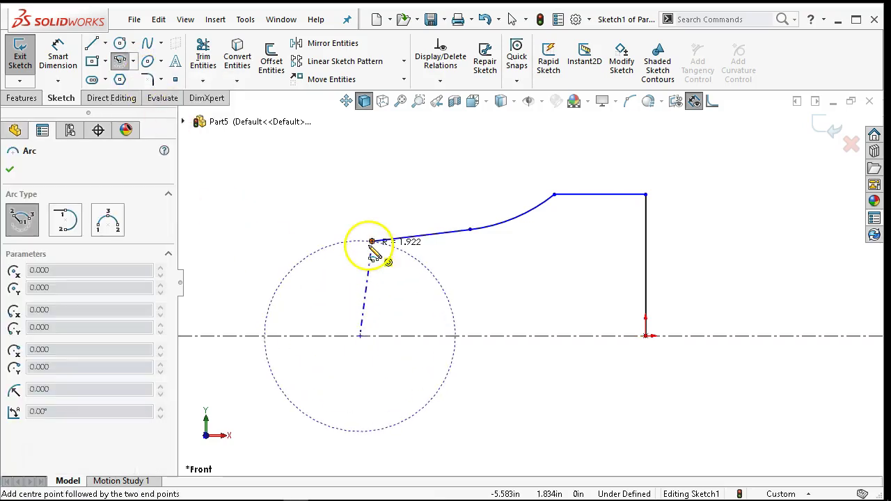
pyautogui.click(372, 241)
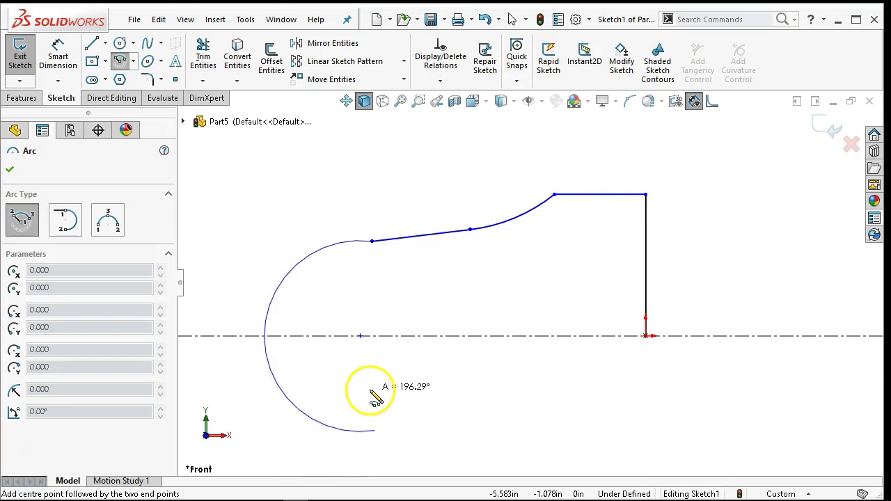
pyautogui.click(273, 336)
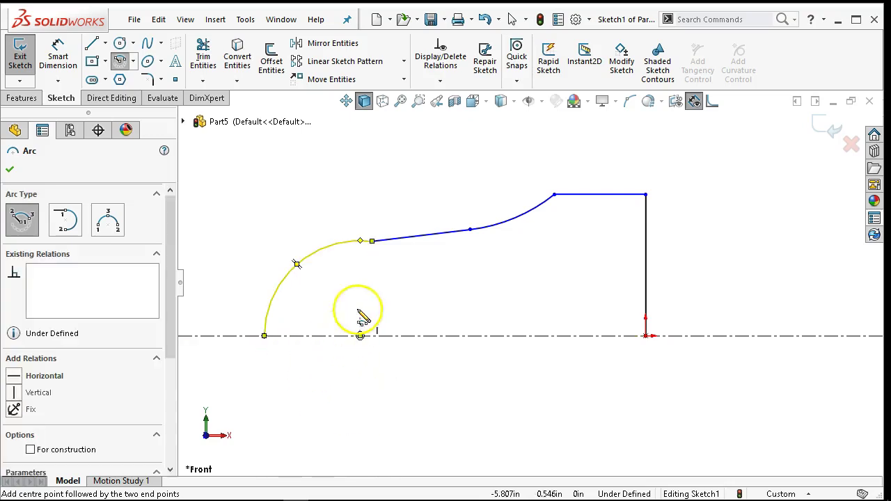
pyautogui.rightClick(376, 176)
pyautogui.click(409, 184)
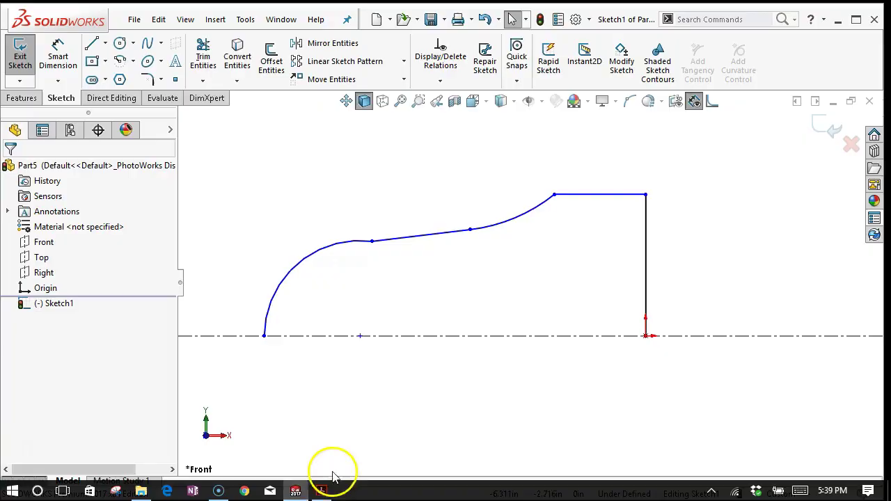
# Step: Check the slot plate drawing in Adobe Acrobat, then in SOLIDWORKS sketch a vertical centerpoint slot on the centerline with about 0.48 in end radius
pyautogui.click(321, 491)
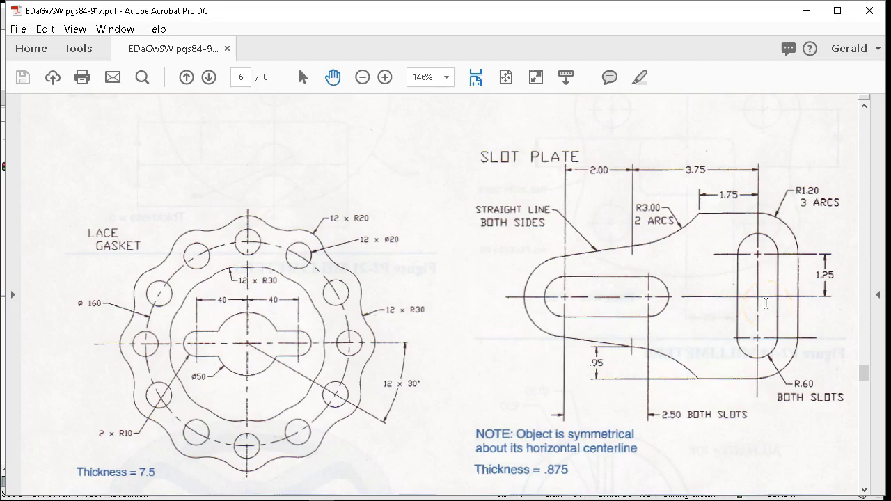
pyautogui.click(805, 13)
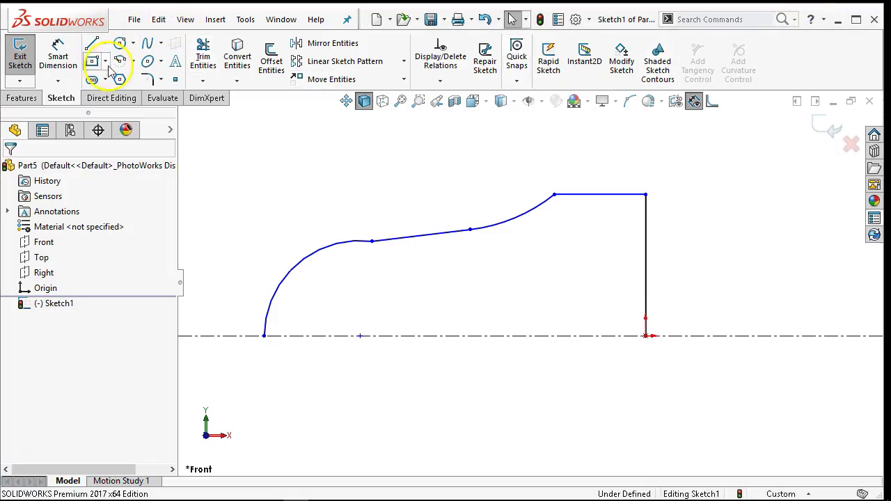
pyautogui.click(95, 79)
pyautogui.click(588, 336)
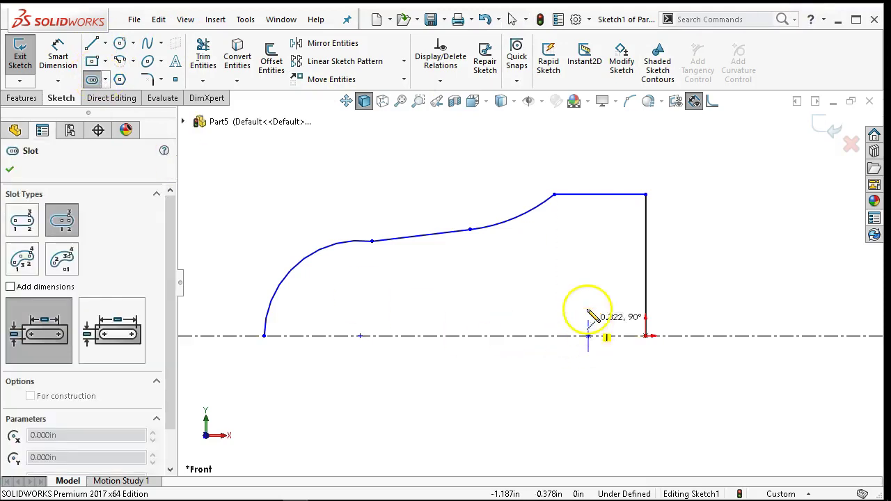
pyautogui.click(589, 255)
pyautogui.click(608, 259)
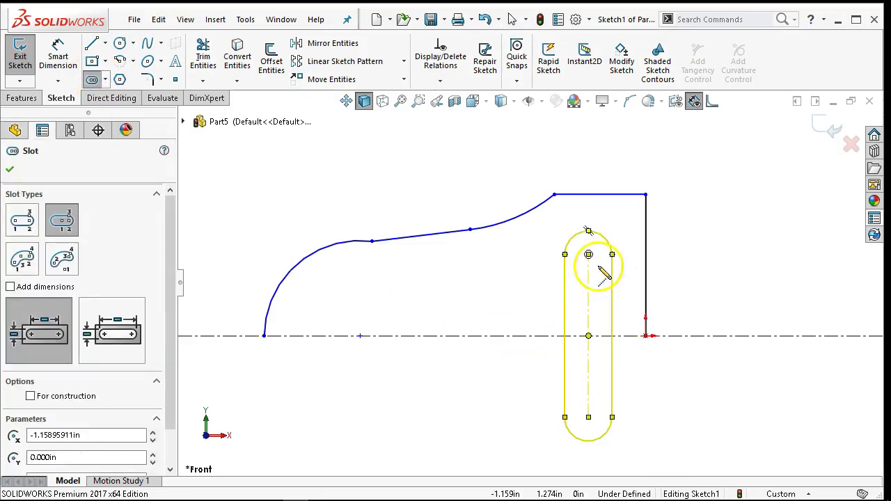
# Step: Sketch a horizontal centerpoint slot along the centerline near the rounded end of the profile and adjust its width slightly
pyautogui.click(373, 336)
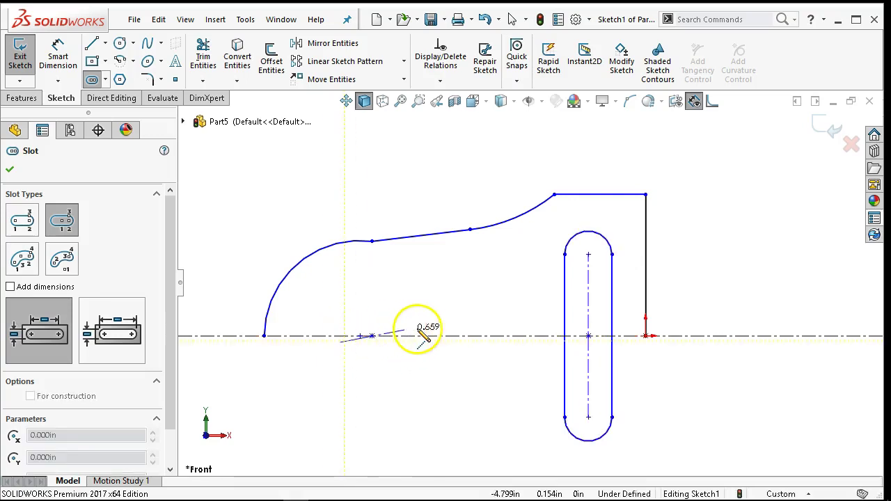
pyautogui.click(470, 337)
pyautogui.click(487, 316)
pyautogui.rightClick(325, 183)
pyautogui.click(333, 185)
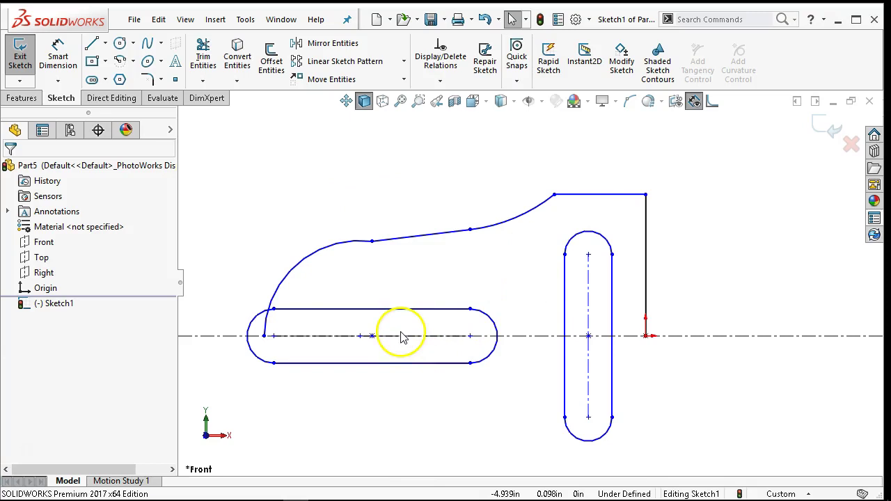
pyautogui.click(412, 310)
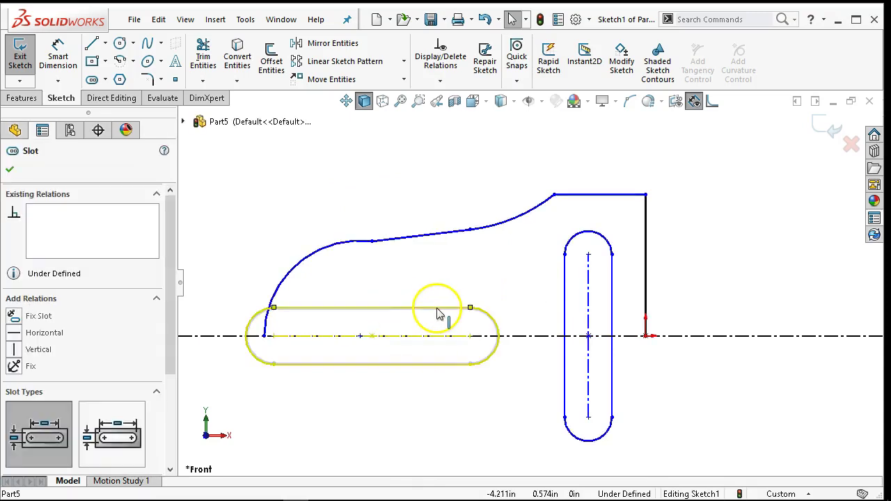
pyautogui.click(264, 205)
# Step: Dimension the end radius of the vertical slot as 0.60 in
pyautogui.rightClick(271, 204)
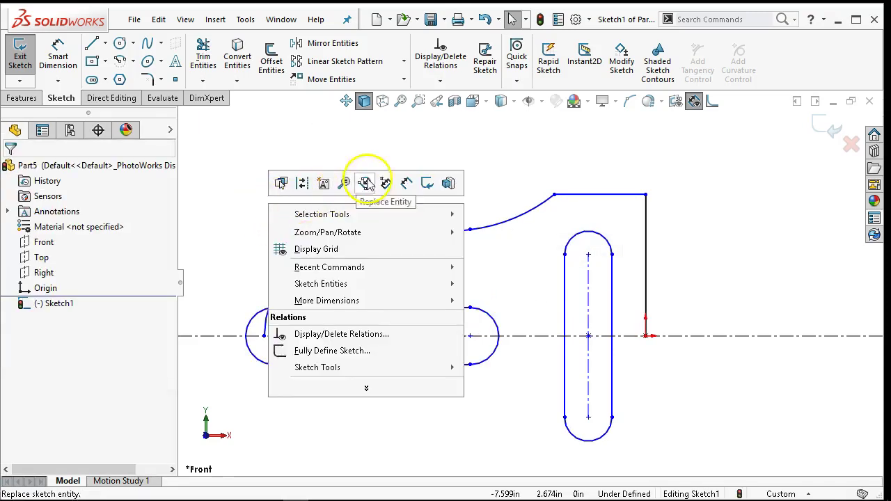
pyautogui.click(388, 182)
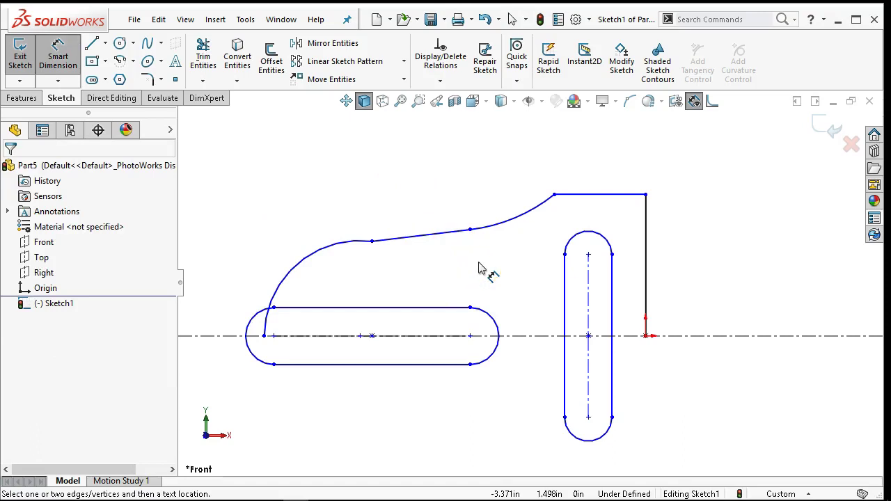
pyautogui.click(521, 234)
pyautogui.click(609, 435)
pyautogui.click(668, 461)
pyautogui.write('.60')
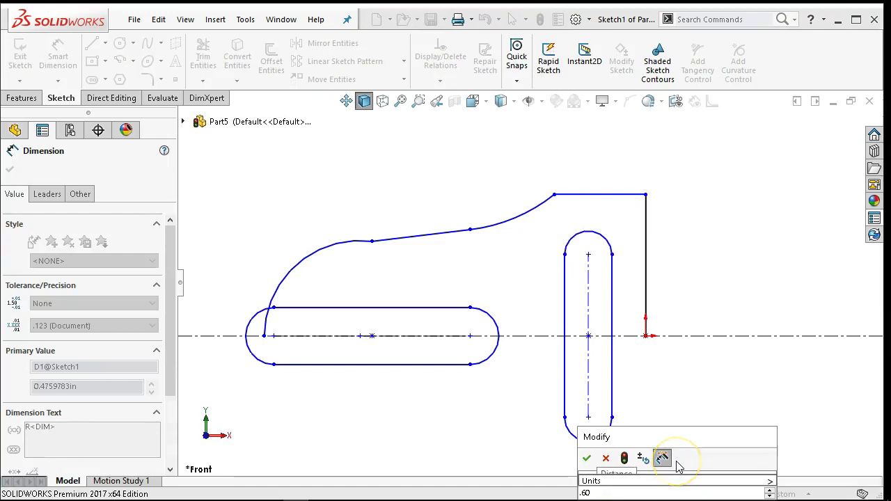
pyautogui.press('Return')
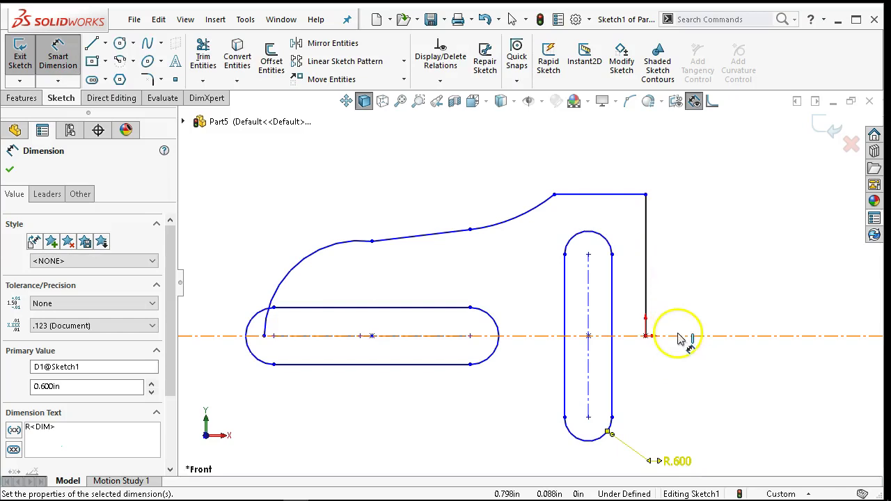
# Step: Dimension the distance from the centerline to the vertical slot's upper arc centre as 1.25 in
pyautogui.click(681, 339)
pyautogui.click(603, 246)
pyautogui.click(690, 277)
pyautogui.write('1.2')
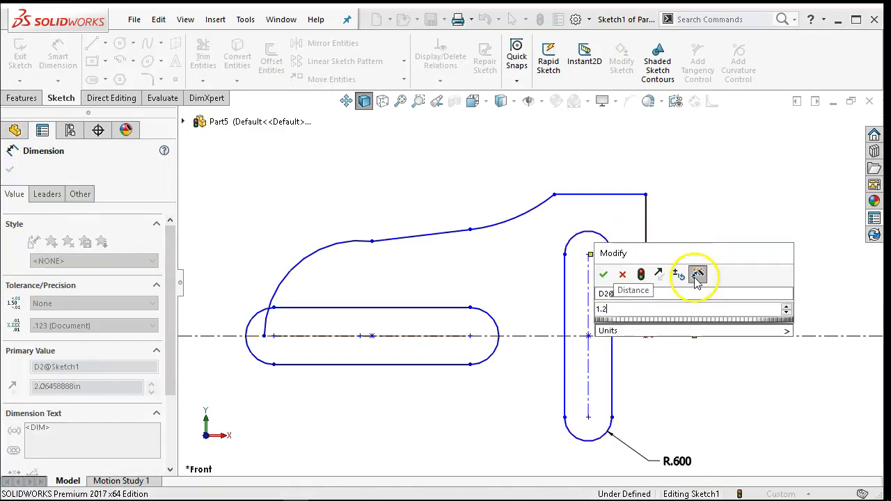
pyautogui.write('5')
pyautogui.press('Return')
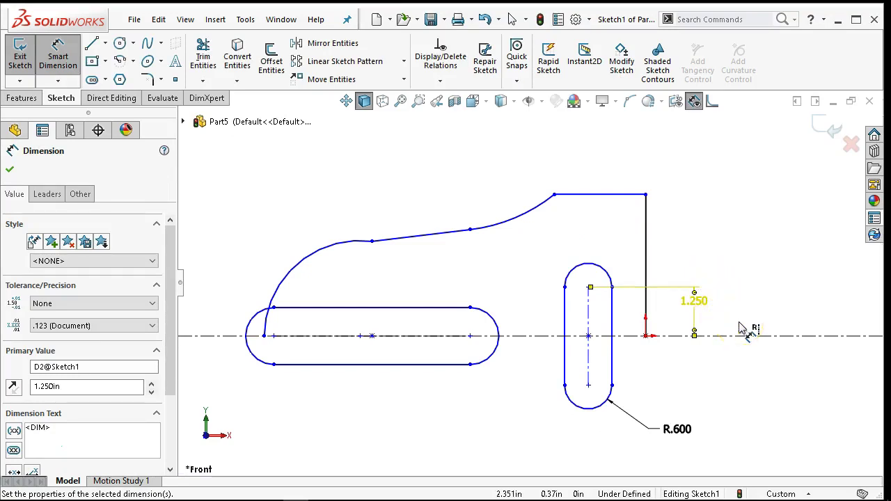
pyautogui.rightClick(706, 255)
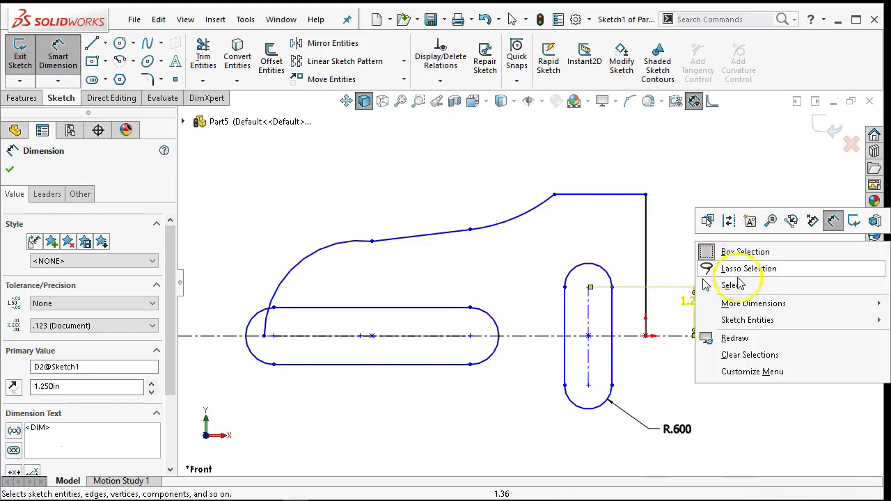
pyautogui.click(707, 284)
# Step: Start a Sketch Fillet on the plate profile
pyautogui.click(148, 79)
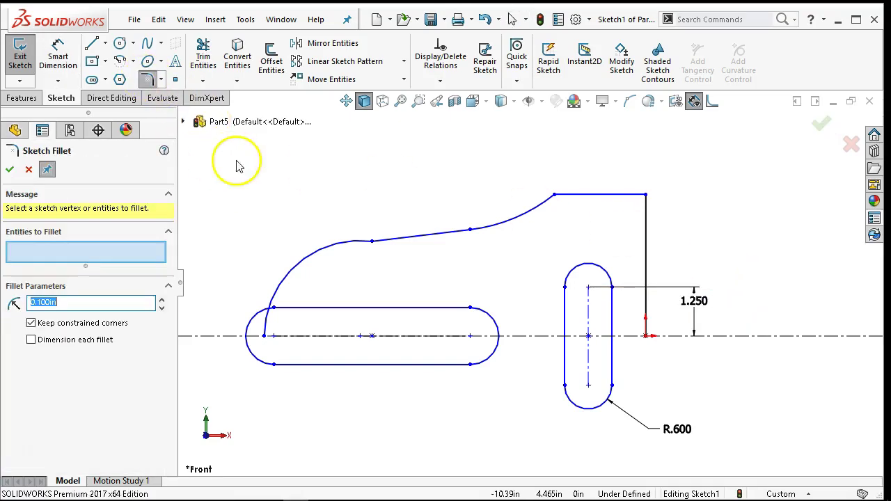